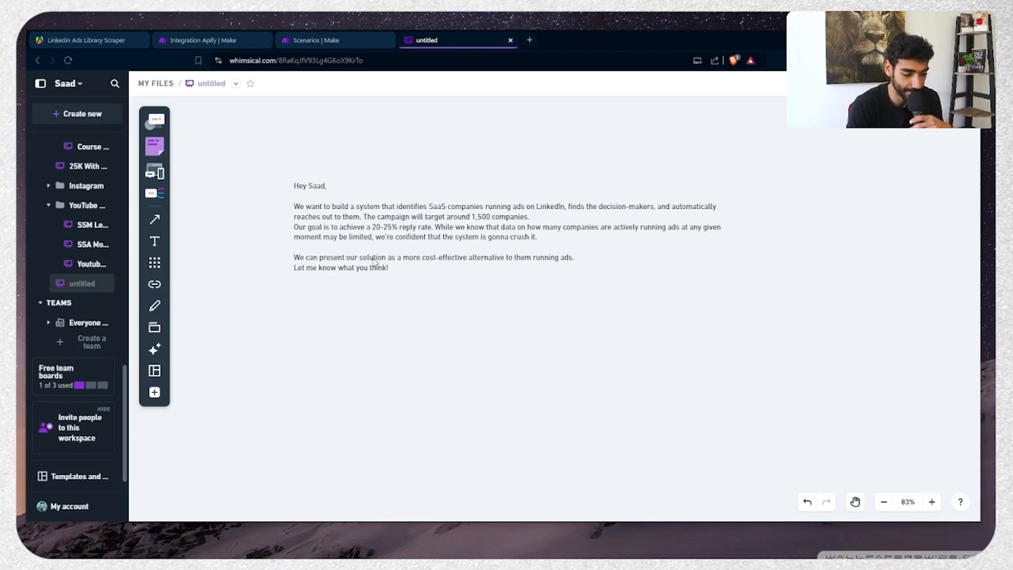
# Nudge the LinkedIn-advertising brief text block a little to the left on the Whimsical board
pyautogui.click(386, 271)
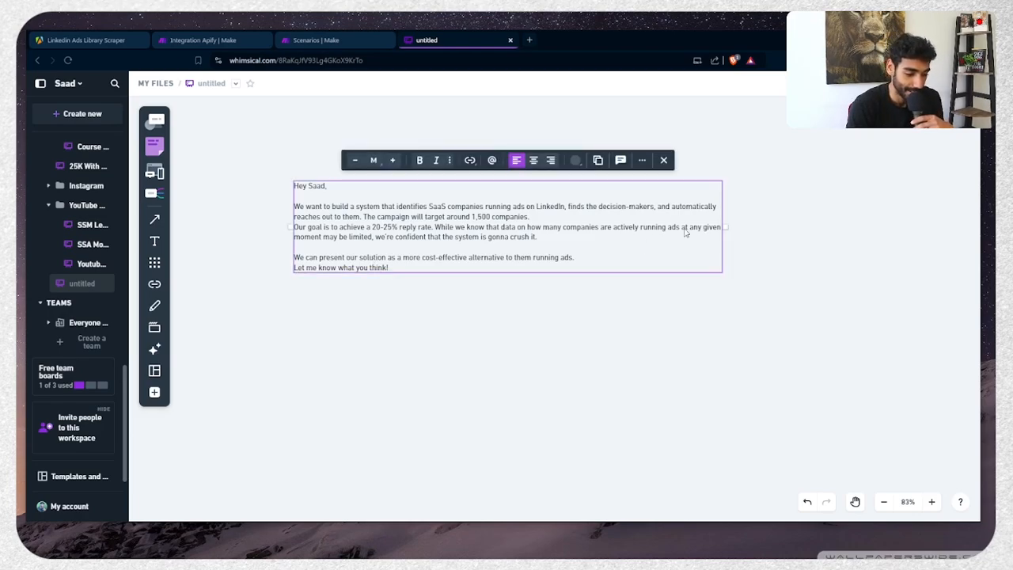
pyautogui.moveTo(721, 230); pyautogui.dragTo(664, 229)
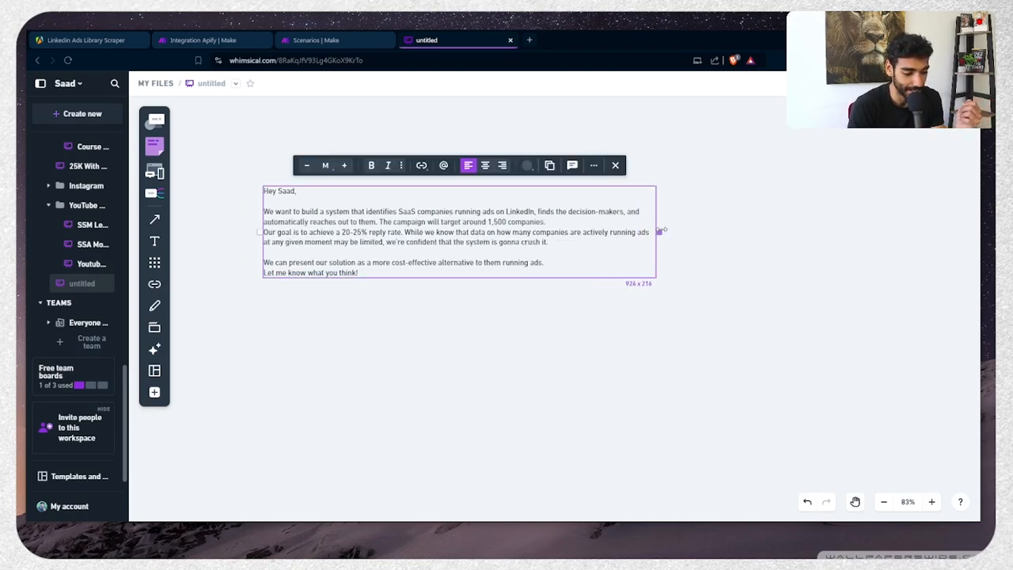
pyautogui.click(520, 321)
pyautogui.scroll(-2, 520, 321)
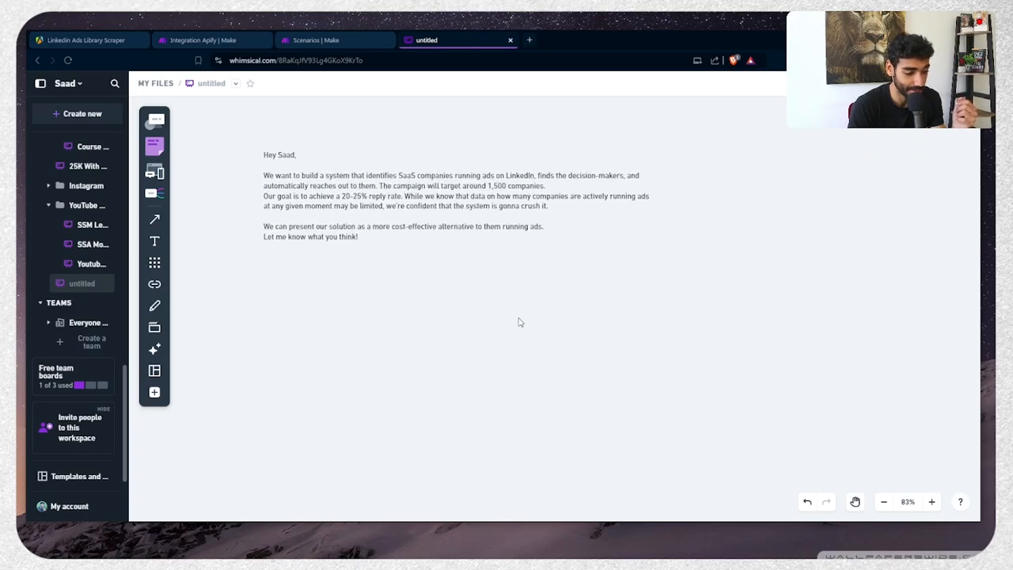
pyautogui.click(478, 234)
pyautogui.click(436, 286)
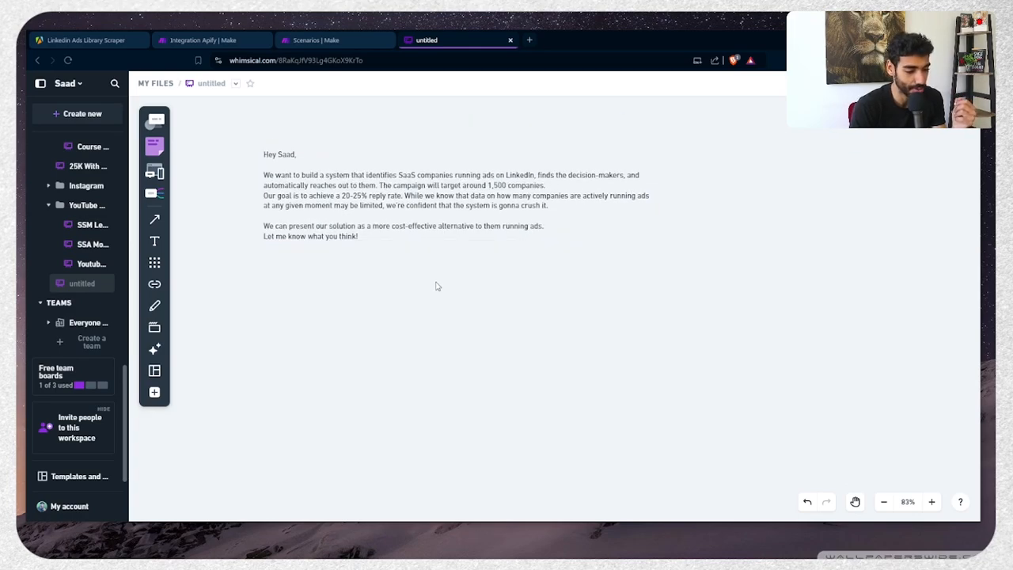
pyautogui.scroll(1, 436, 285)
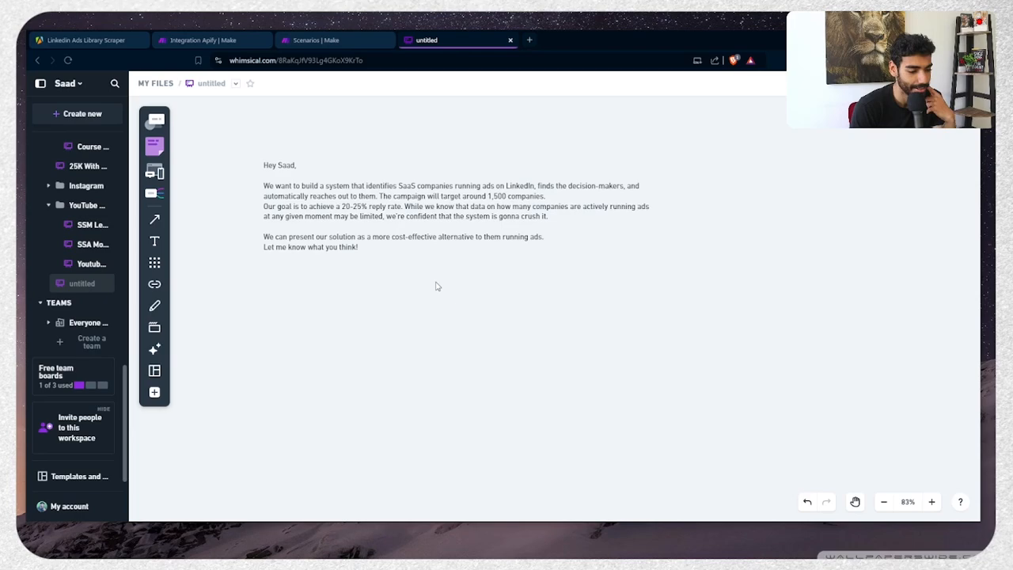
pyautogui.click(398, 232)
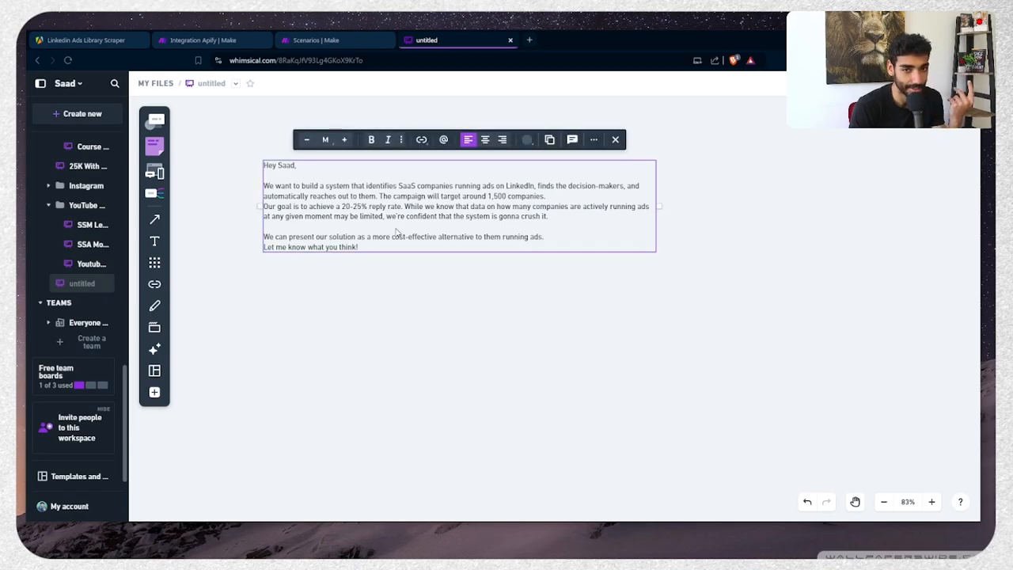
# Add a rectangle under the brief reading 'Scrape SaaS companies running ads using a Linkedin Ads Scraper' in bold
pyautogui.click(155, 392)
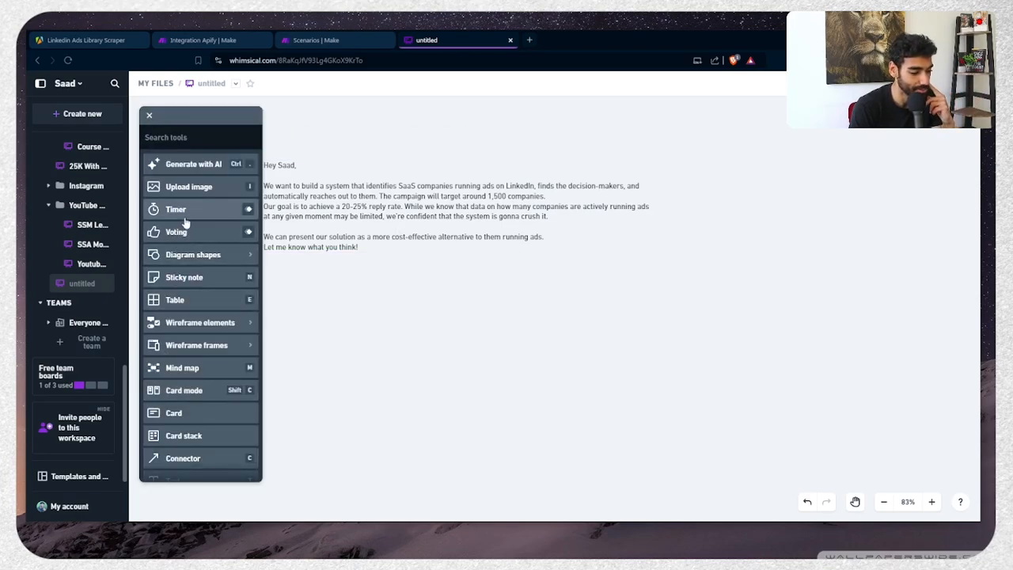
pyautogui.click(184, 255)
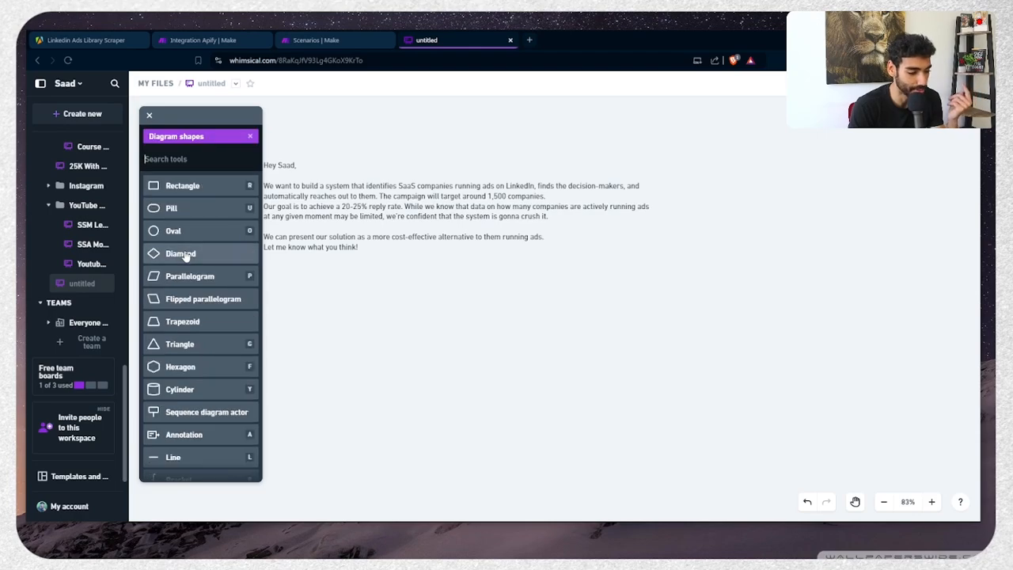
pyautogui.click(182, 185)
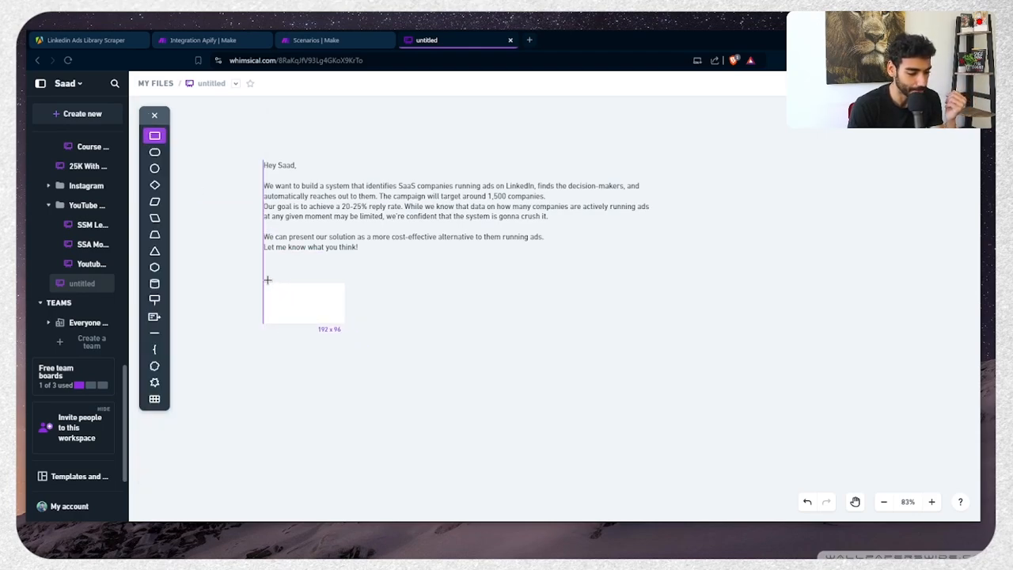
pyautogui.click(265, 283)
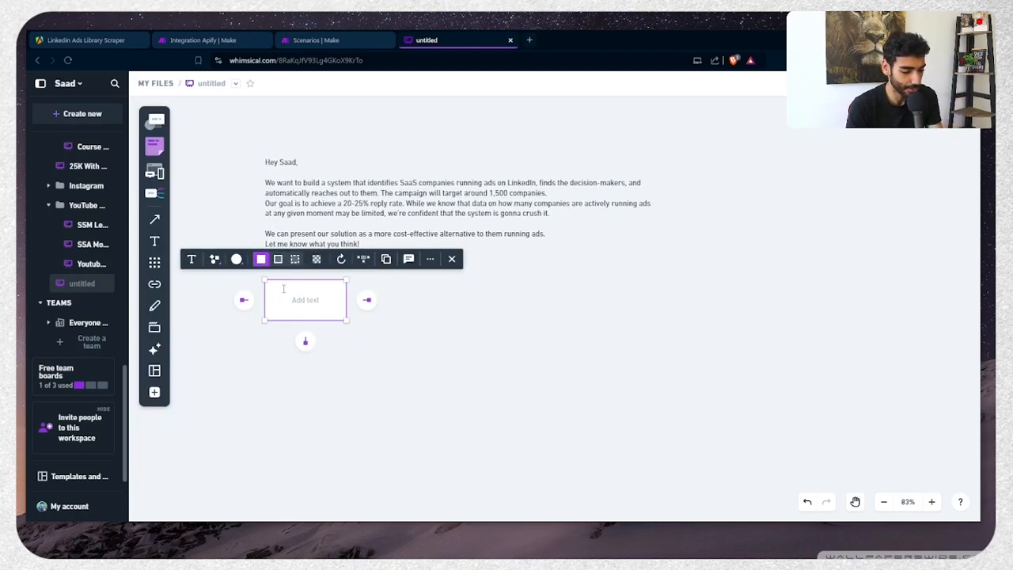
pyautogui.write('Sc')
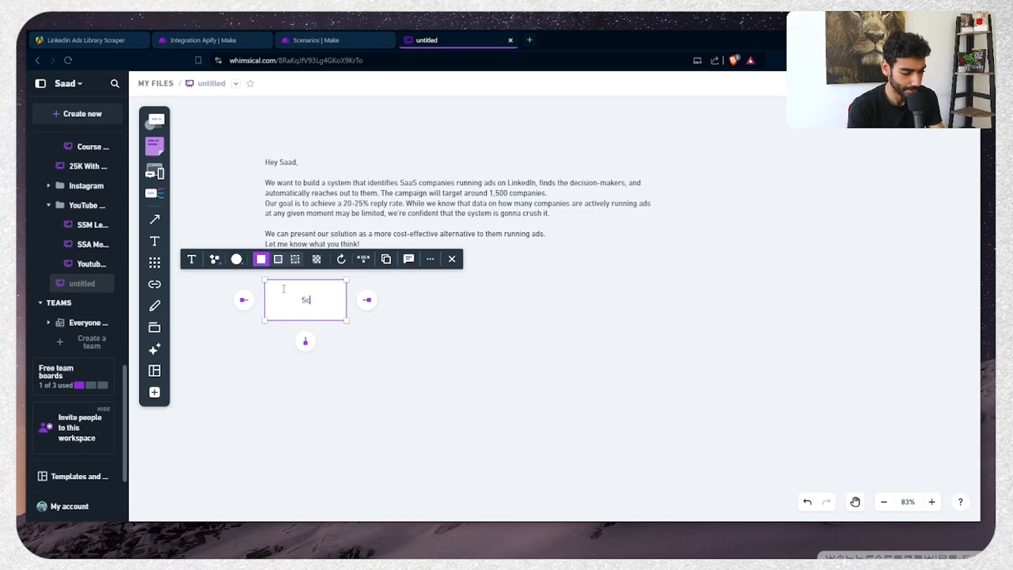
pyautogui.write('rape Companies')
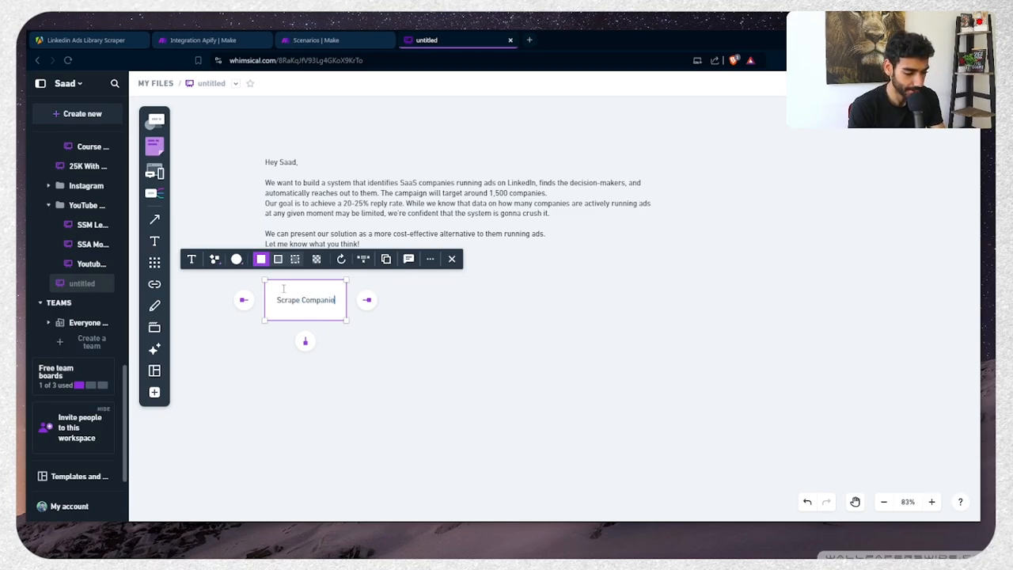
pyautogui.hotkey('ctrl', 'BackSpace')
pyautogui.write('Sa')
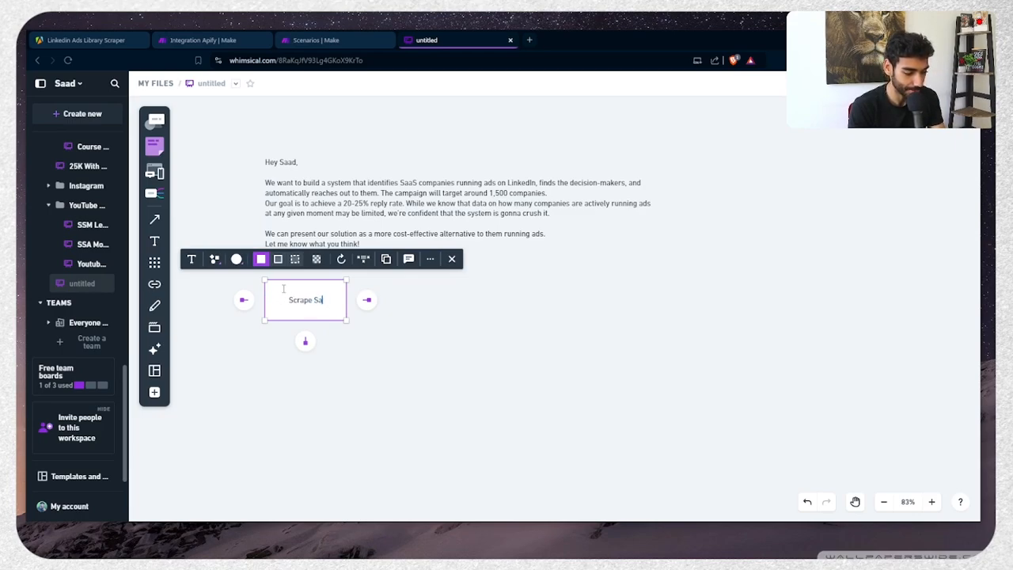
pyautogui.write('aS companies')
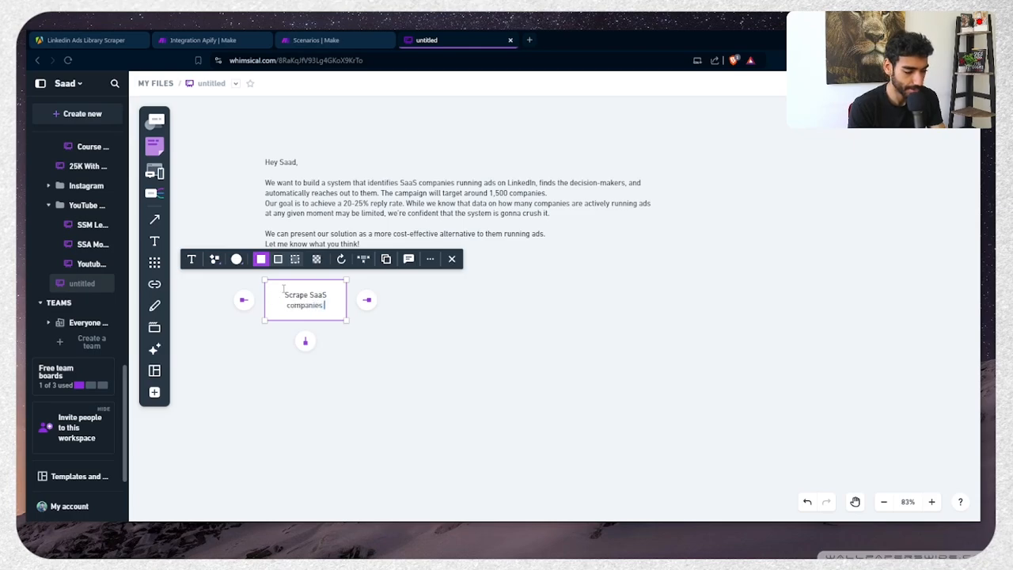
pyautogui.write(' running ad')
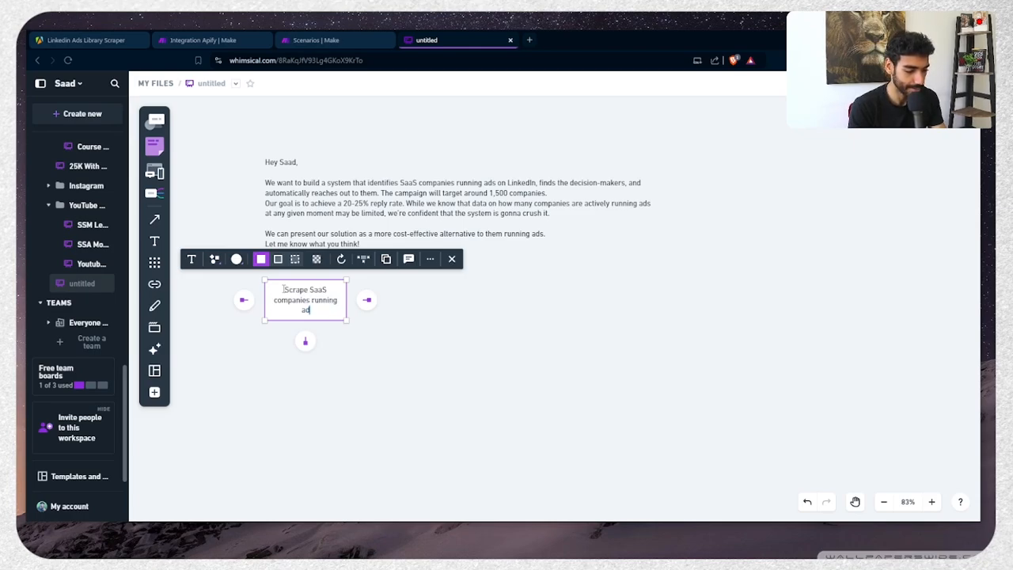
pyautogui.write('s using')
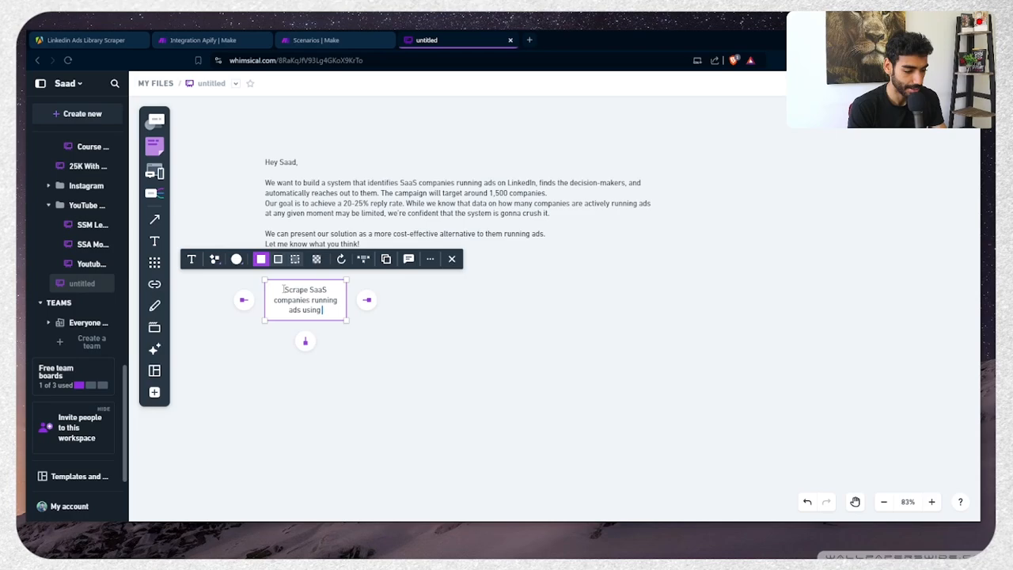
pyautogui.write(' a Linkedin')
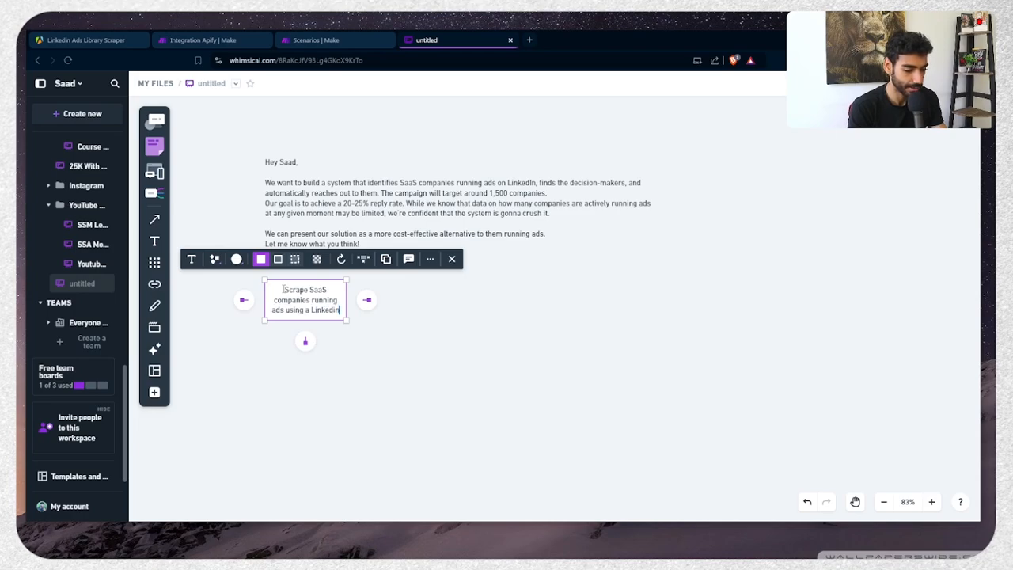
pyautogui.write(' Ads Scraper')
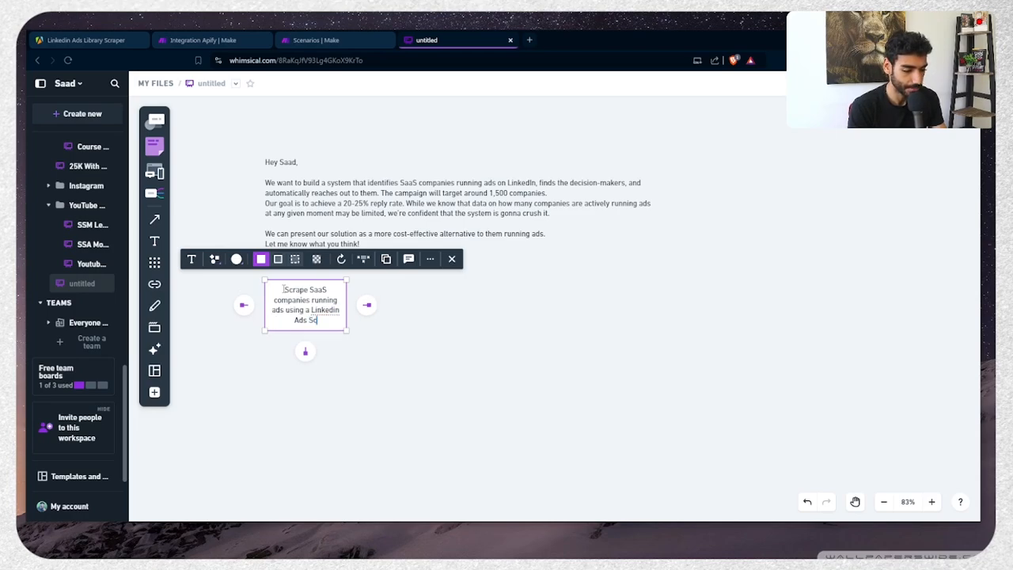
pyautogui.hotkey('ctrl', 'a')
pyautogui.hotkey('ctrl', 'b')
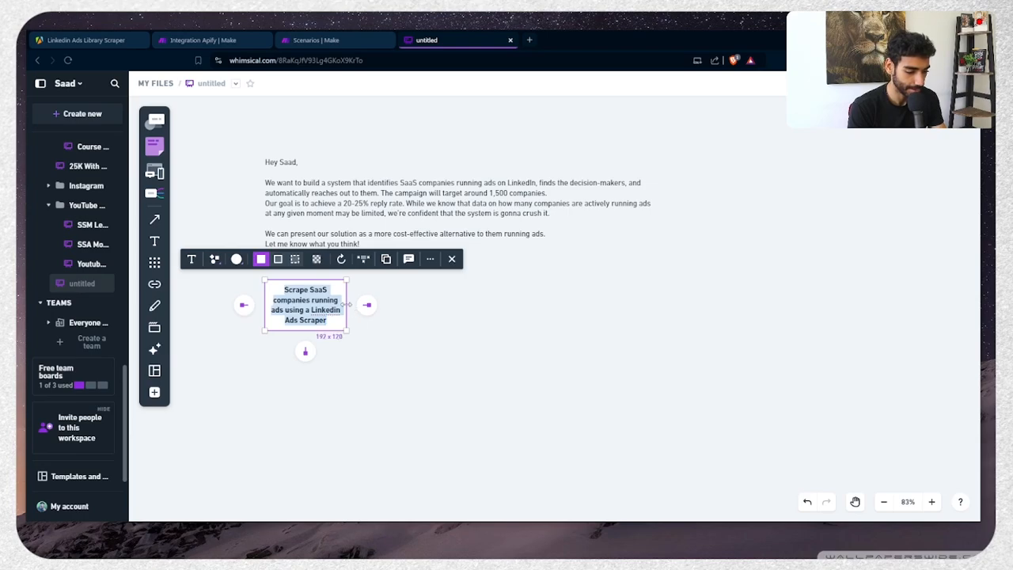
# Widen the scraper box so its label fits on one line
pyautogui.moveTo(347, 304); pyautogui.dragTo(520, 288)
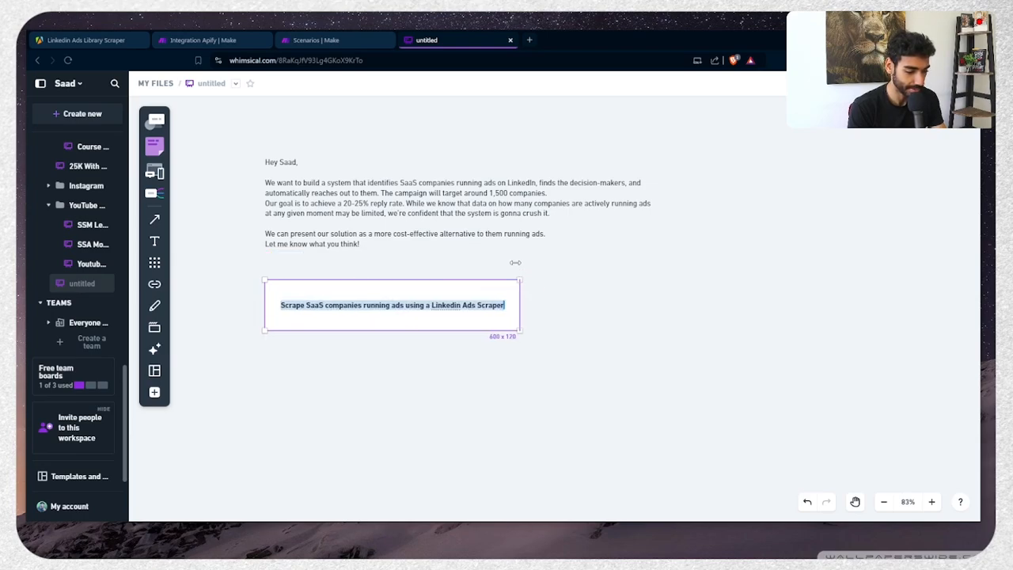
pyautogui.click(412, 331)
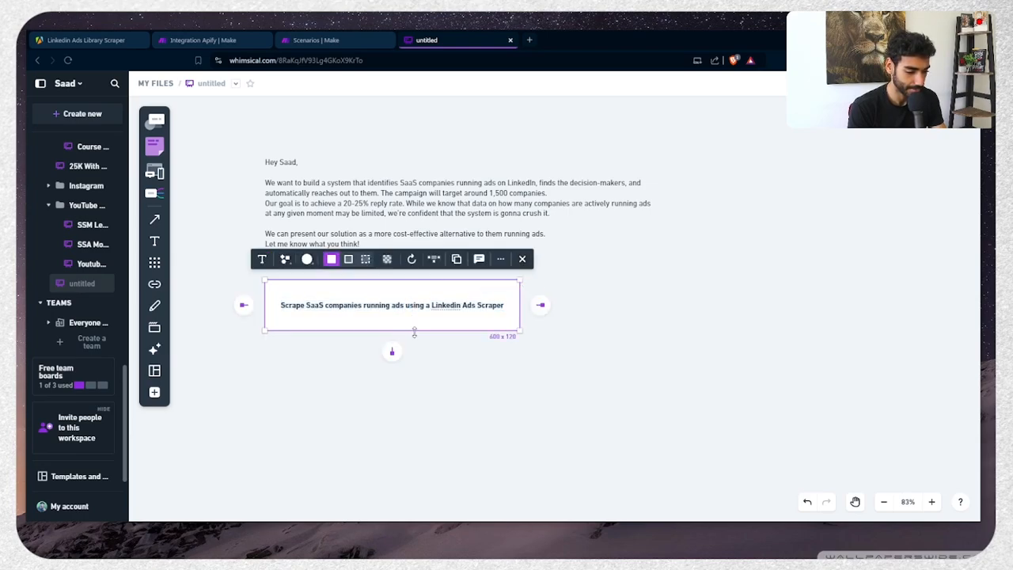
pyautogui.click(450, 330)
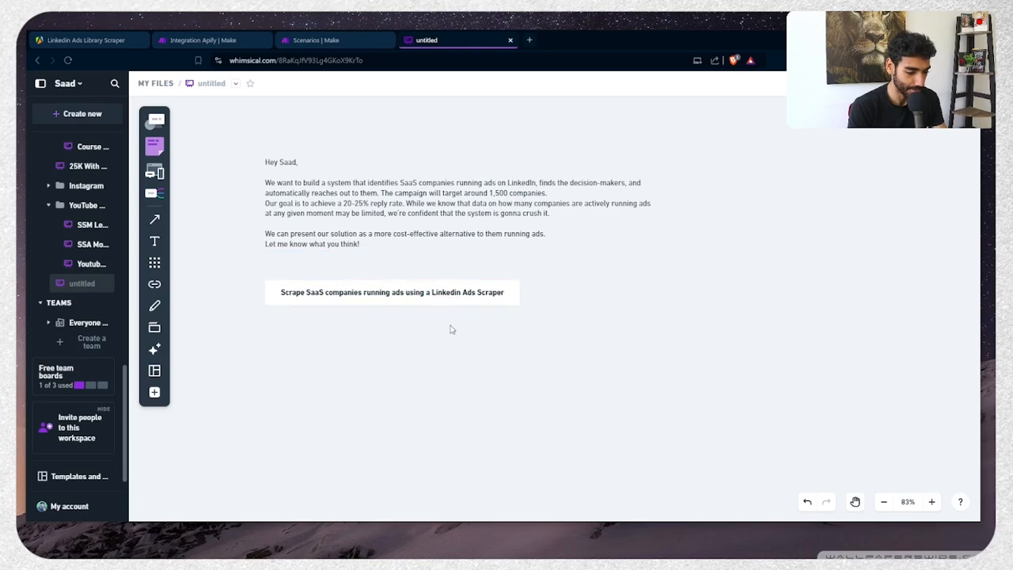
pyautogui.click(422, 299)
# Add a connected bold box below the scraper step reading 'Dump data in Google Sheets'
pyautogui.click(392, 325)
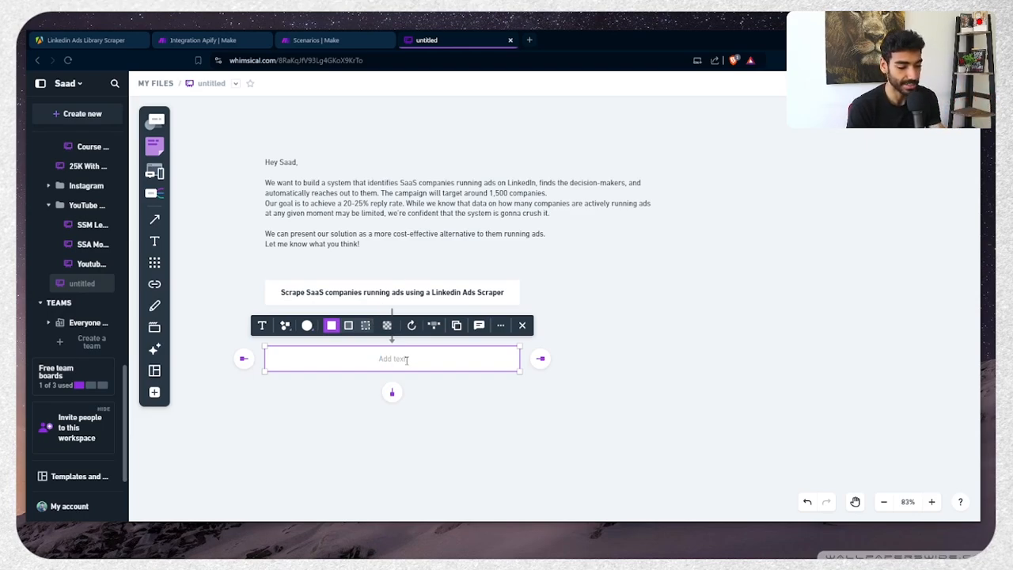
pyautogui.write('Dump data i')
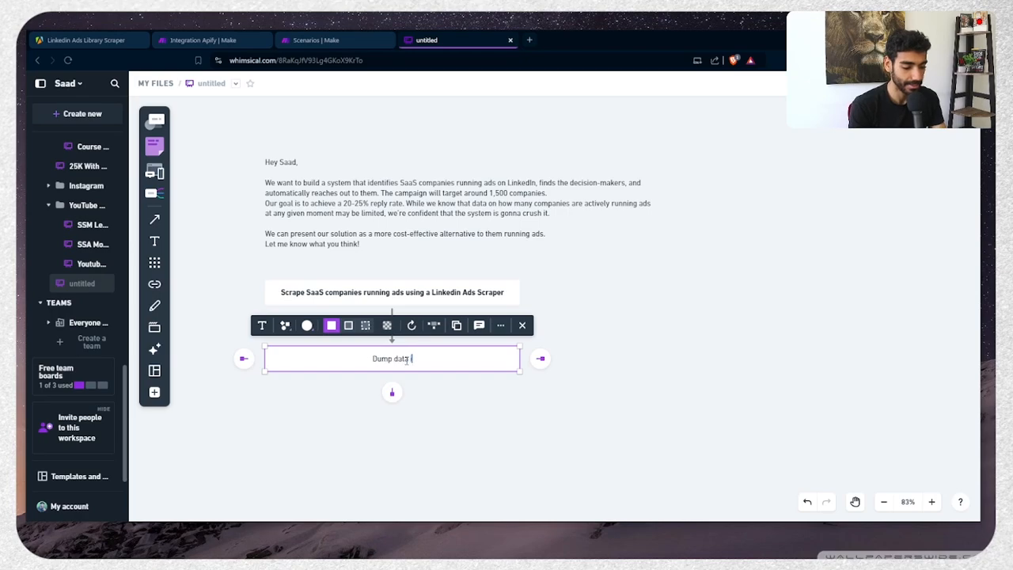
pyautogui.write('n Google Sheets')
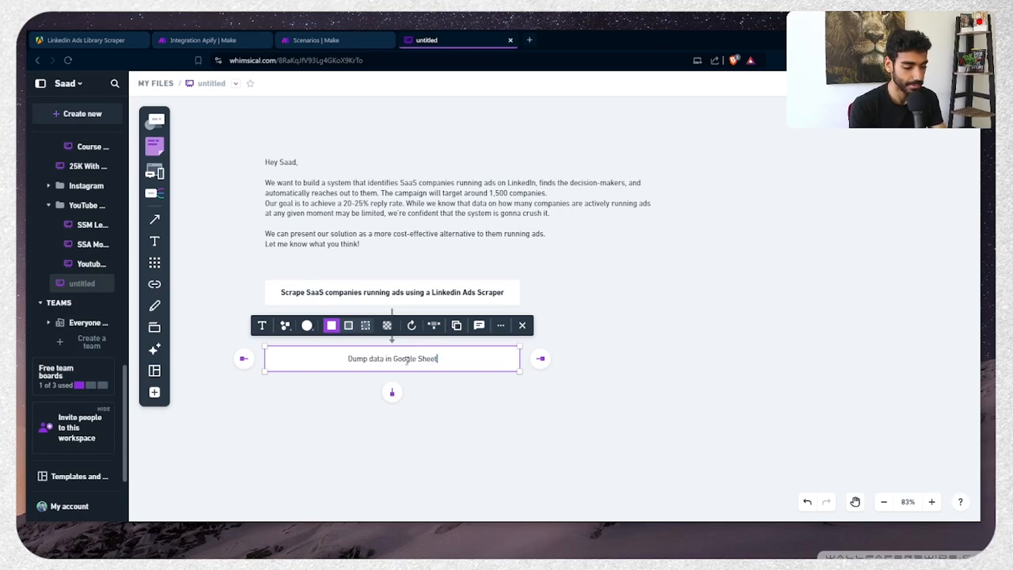
pyautogui.hotkey('ctrl', 'a')
pyautogui.hotkey('ctrl', 'b')
pyautogui.click(463, 406)
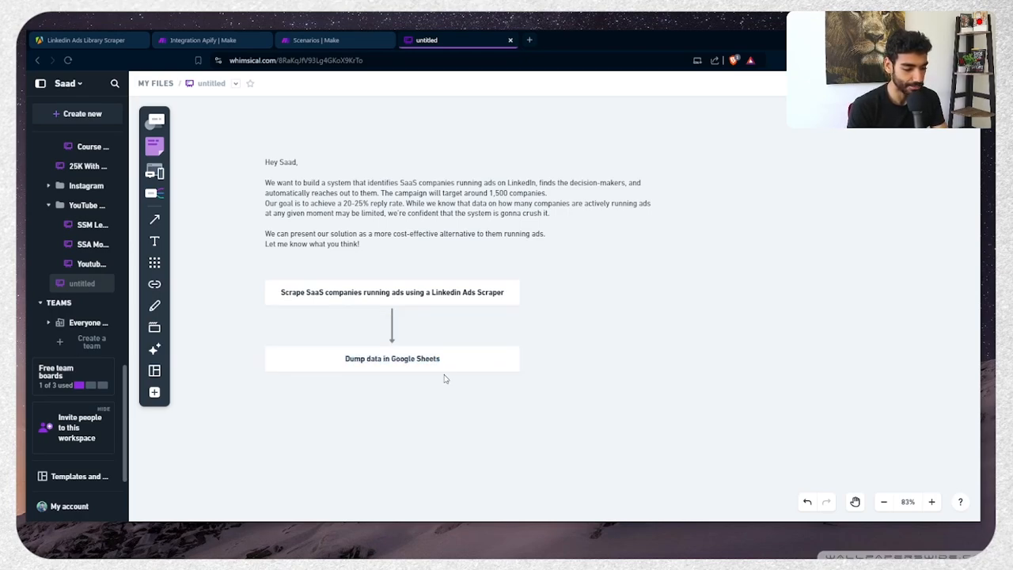
pyautogui.click(440, 366)
# Add a connected bold 'Retrieve data from Google Sheets' box below it
pyautogui.click(397, 394)
pyautogui.write('R')
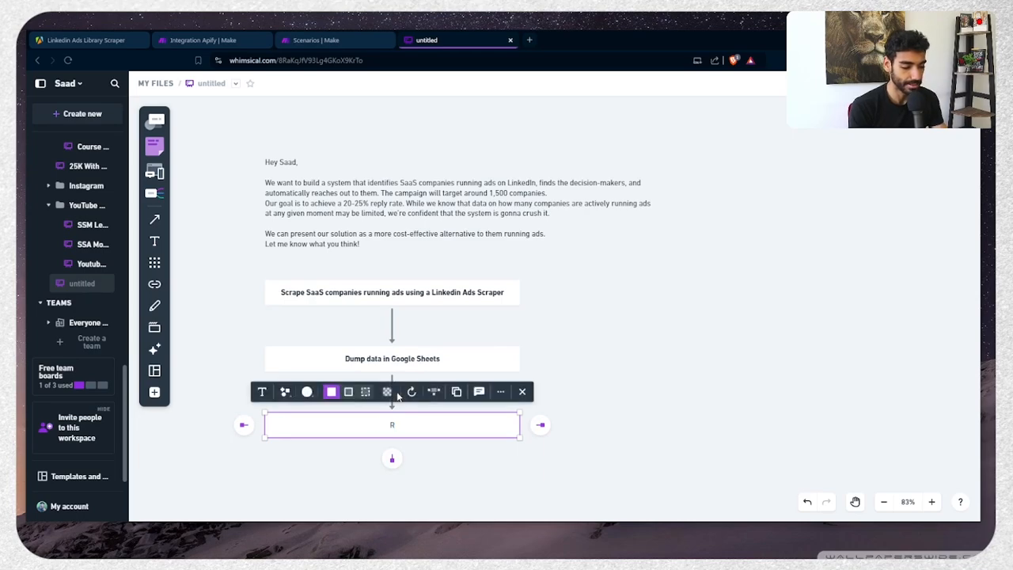
pyautogui.write('etrieve data fro')
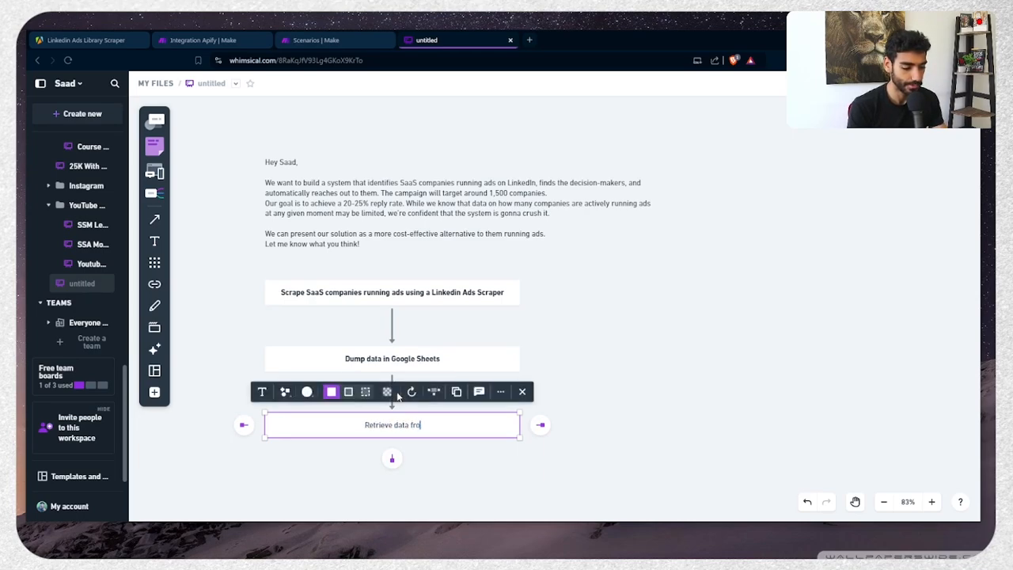
pyautogui.write('m Google')
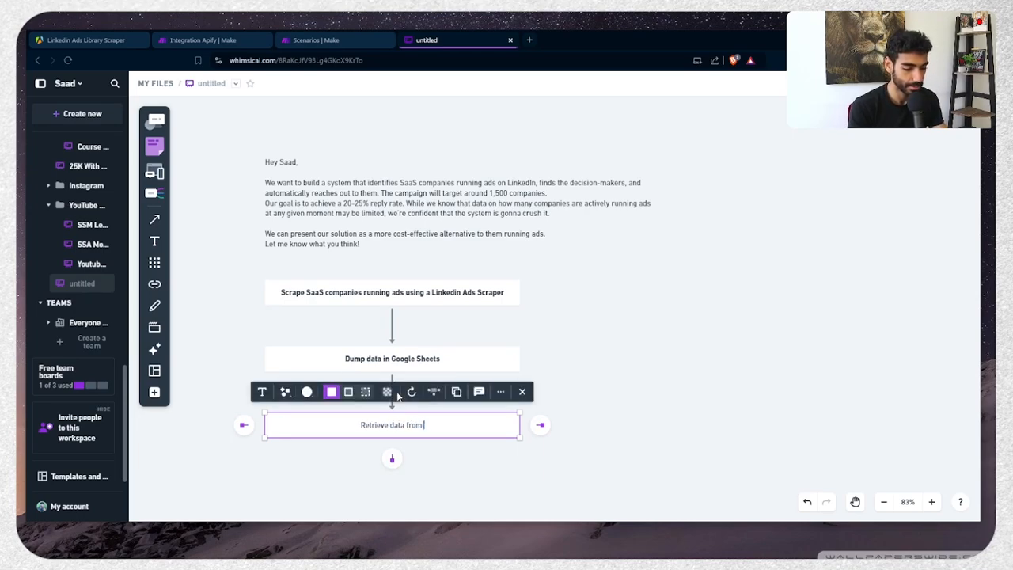
pyautogui.write(' Sheets')
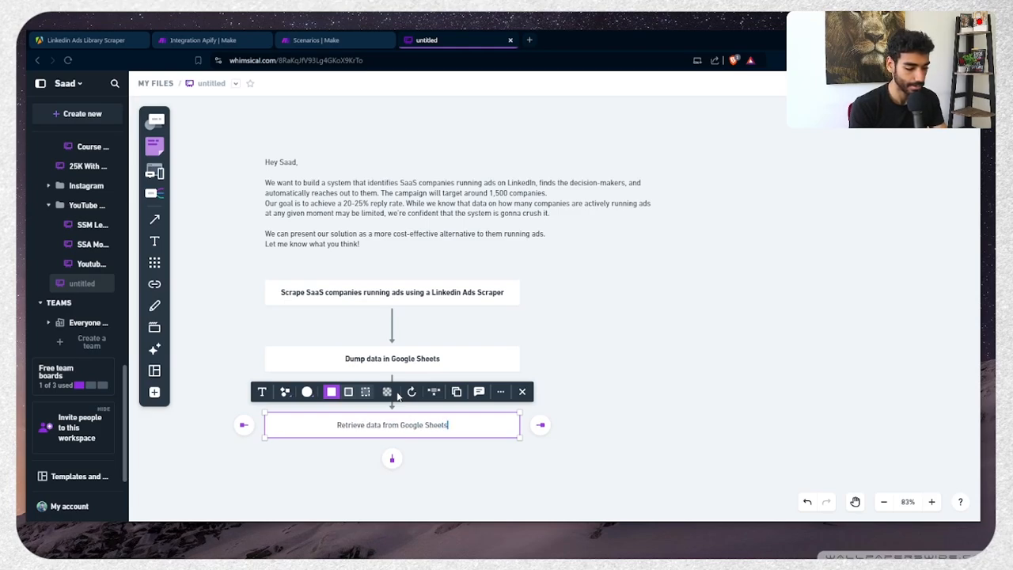
pyautogui.hotkey('ctrl', 'a')
pyautogui.hotkey('ctrl', 'b')
pyautogui.click(612, 358)
pyautogui.scroll(-3, 612, 357)
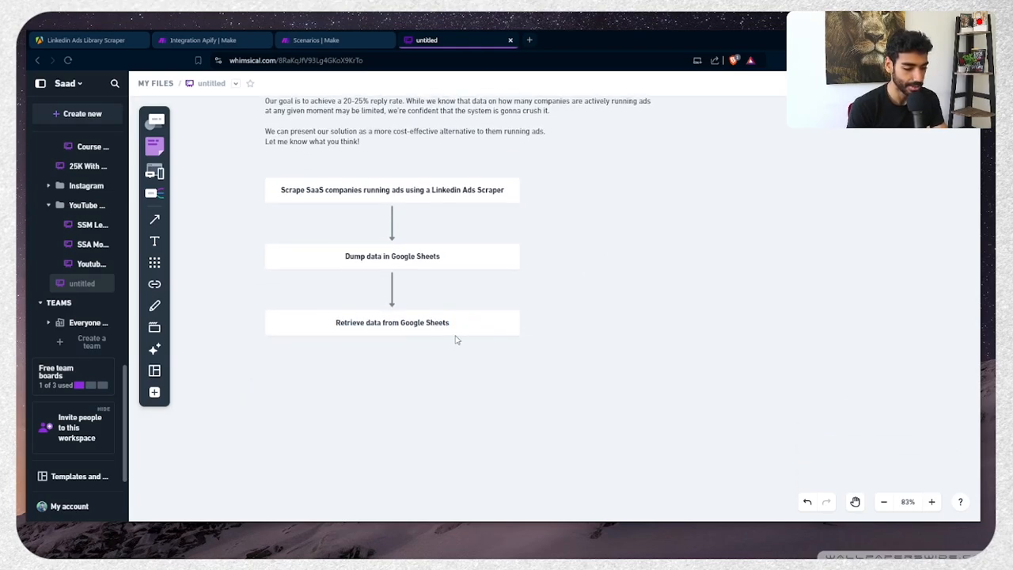
pyautogui.click(443, 326)
# Add a connected 'Find decision maker' box below the Retrieve data step
pyautogui.click(391, 356)
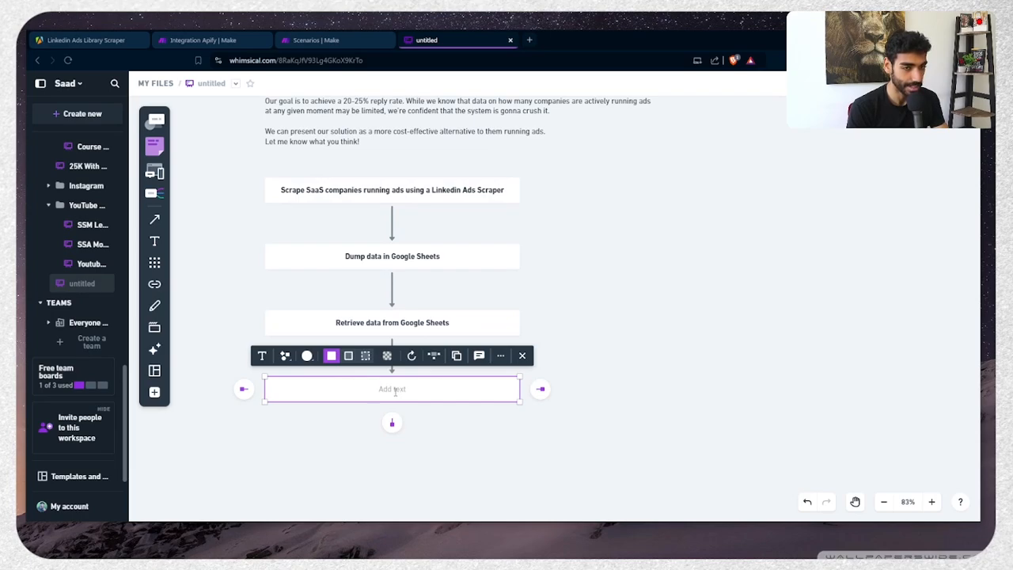
pyautogui.write('Find deci')
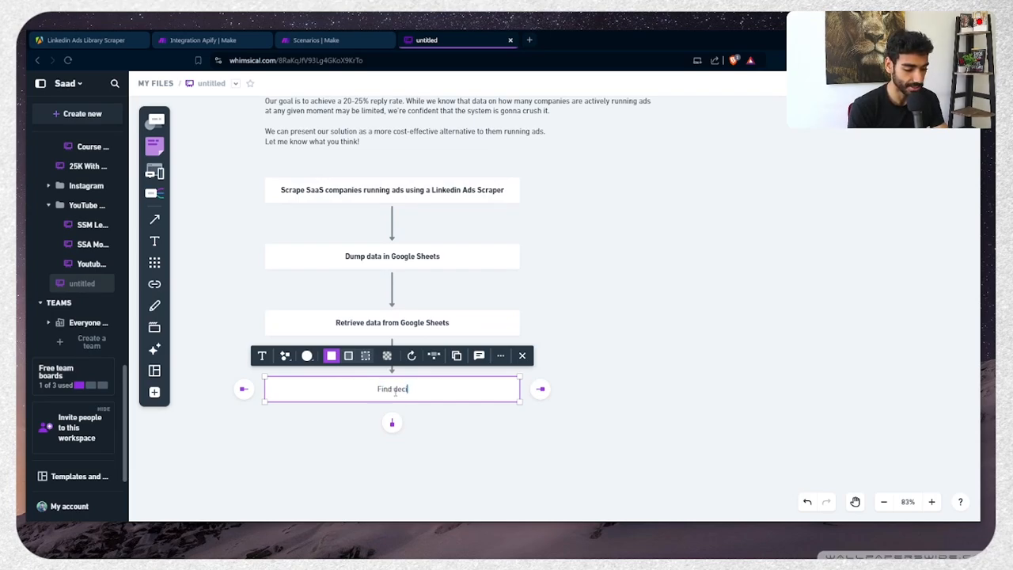
pyautogui.write('sion maker')
pyautogui.press('Escape')
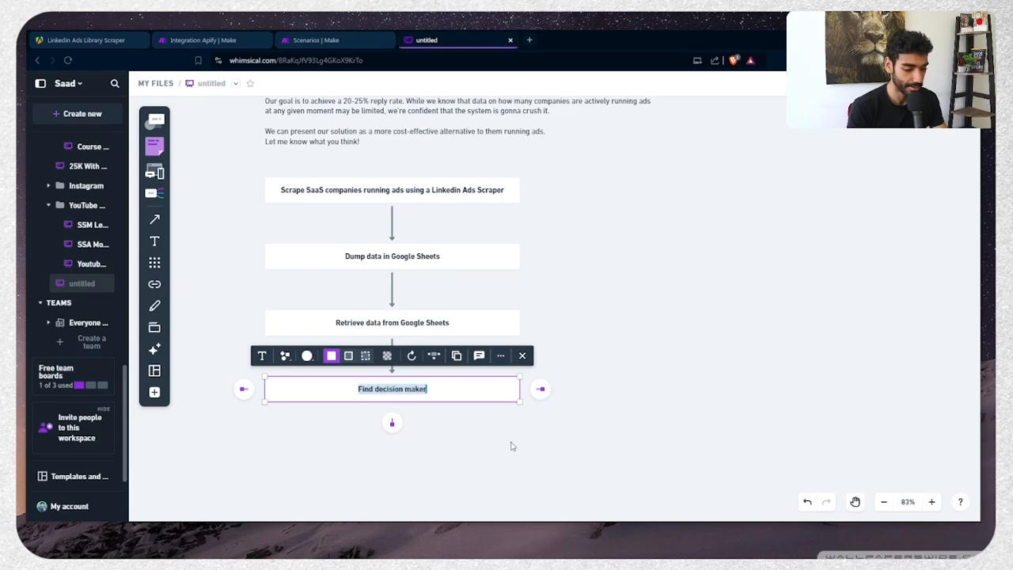
pyautogui.click(514, 446)
# Add a connected 'Enrich decision maker using Anymail Finder' box below Find decision maker
pyautogui.click(392, 424)
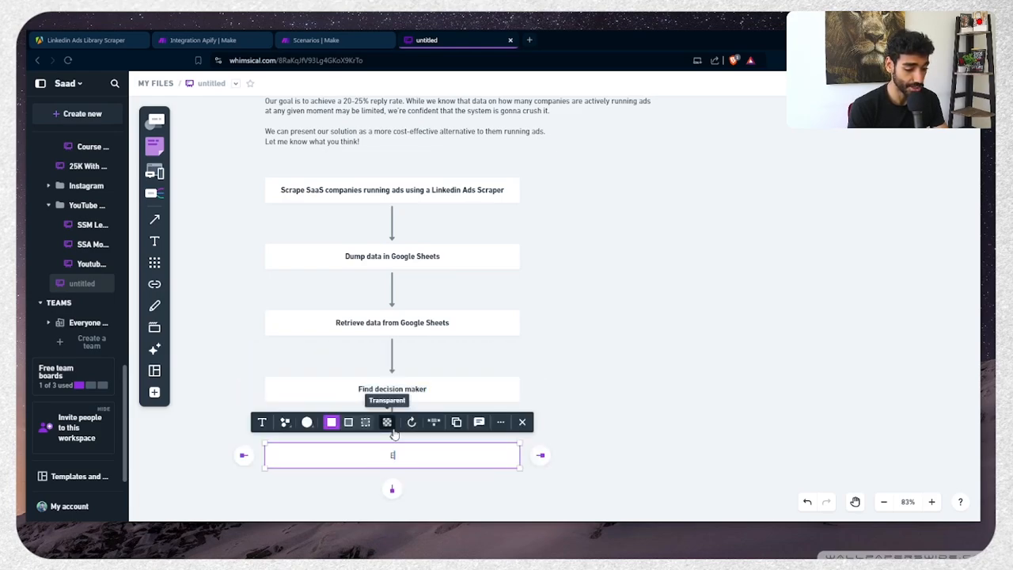
pyautogui.write('Eneiich')
pyautogui.press('BackSpace')
pyautogui.press('BackSpace')
pyautogui.press('BackSpace')
pyautogui.press('BackSpace')
pyautogui.press('BackSpace')
pyautogui.write('rich')
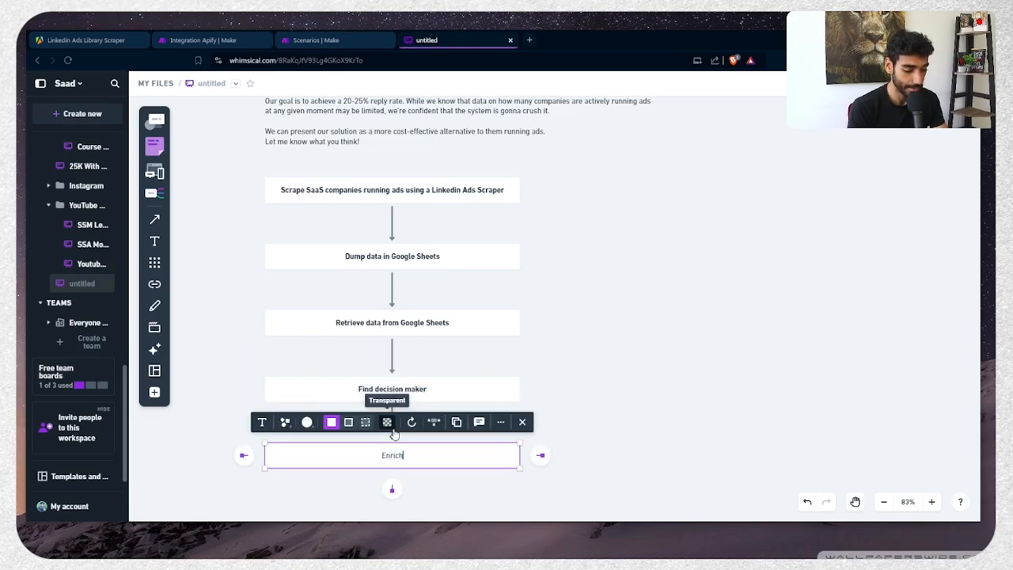
pyautogui.write(' decision ma')
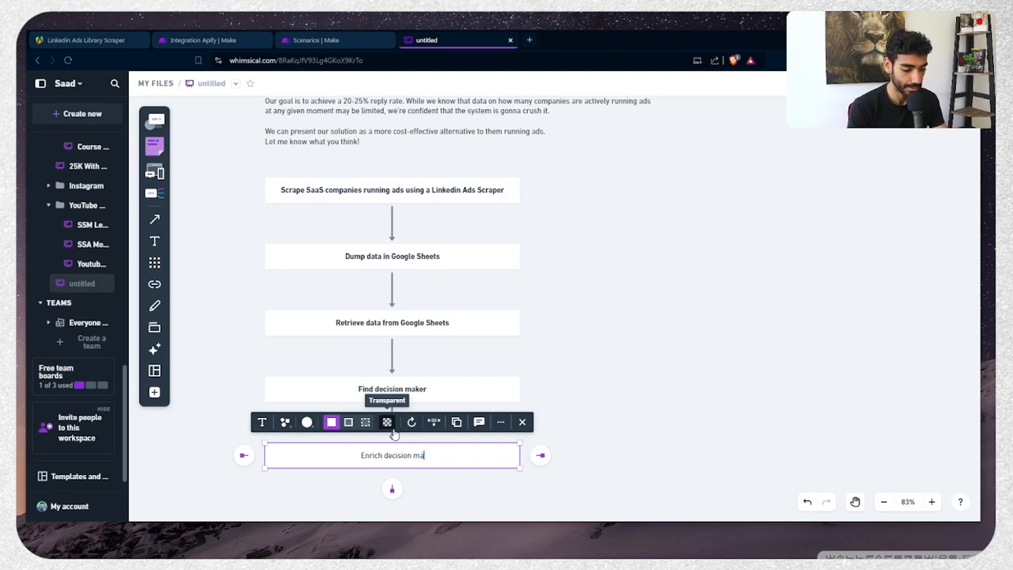
pyautogui.write('ker using Any')
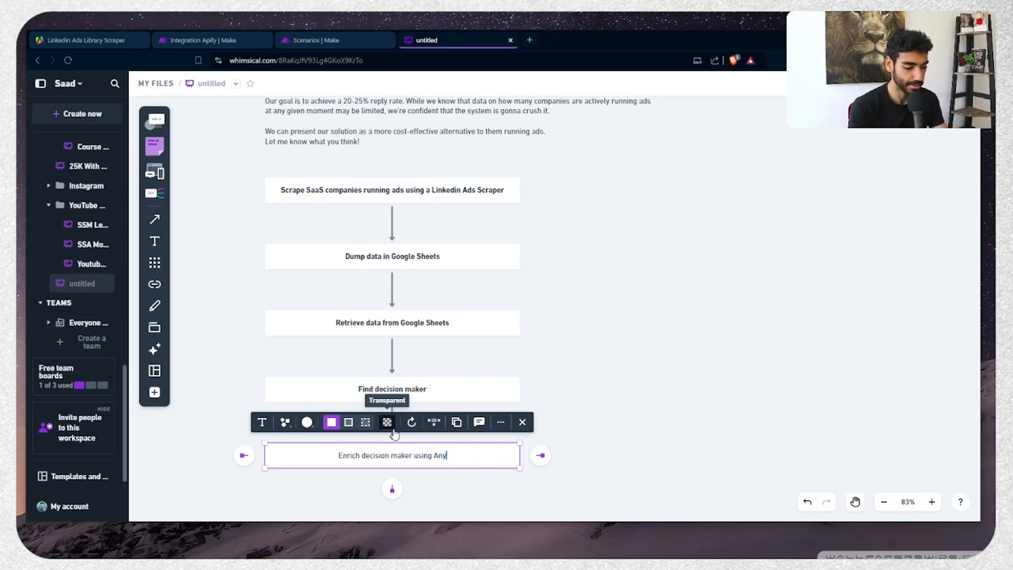
pyautogui.write('mail Finder')
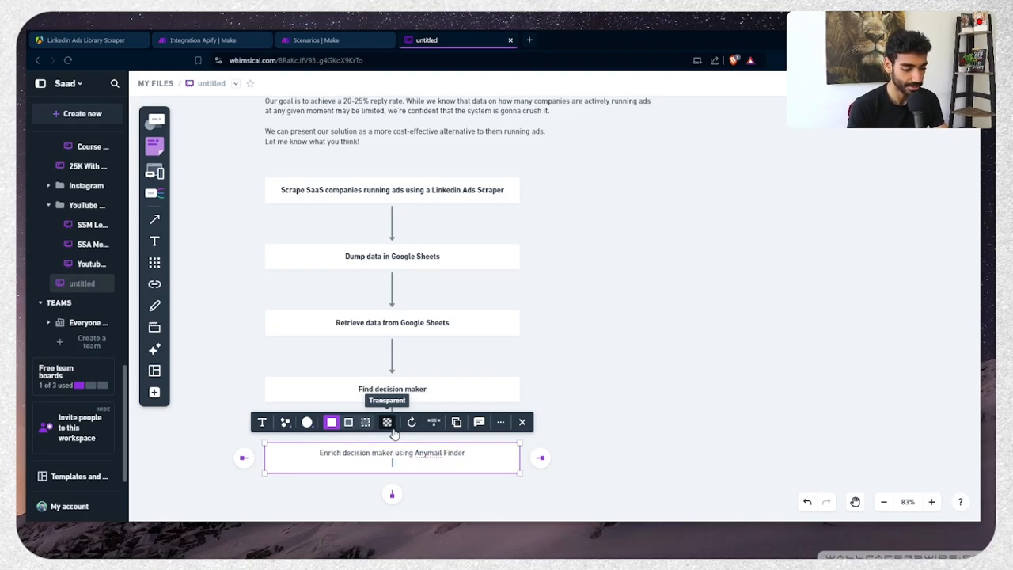
pyautogui.scroll(-1, 395, 432)
pyautogui.click(393, 430)
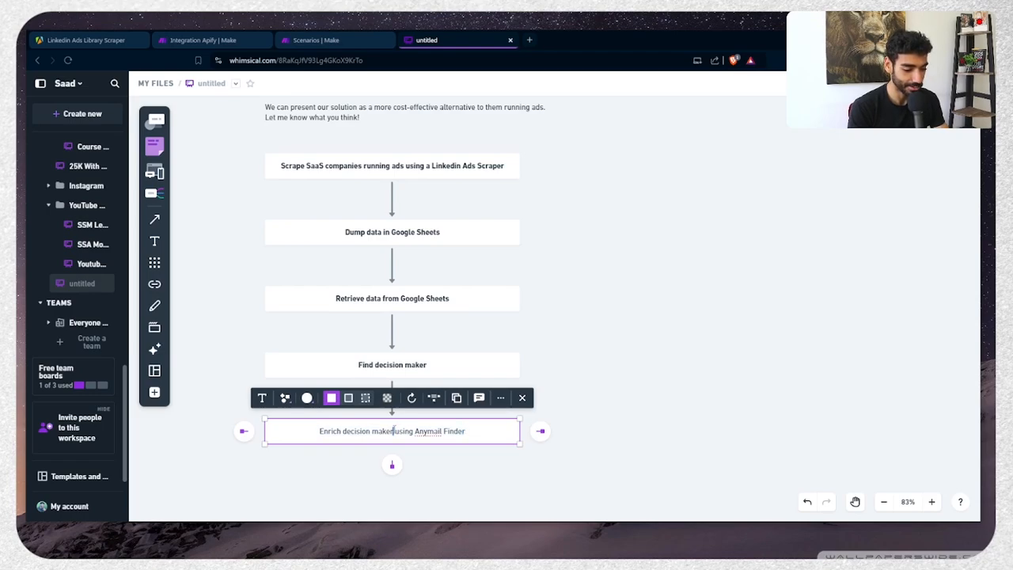
pyautogui.tripleClick(393, 430)
pyautogui.click(484, 493)
pyautogui.click(422, 436)
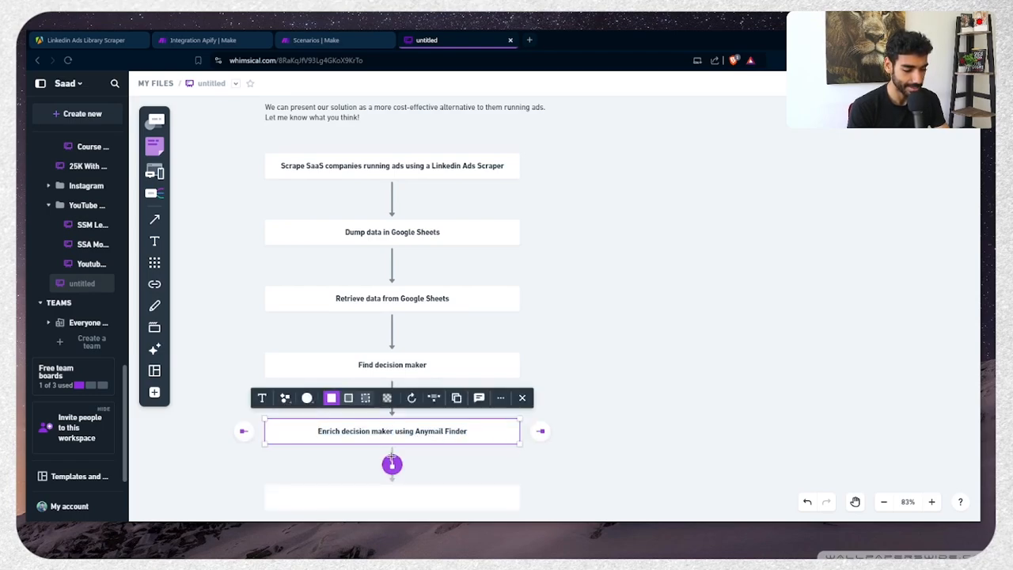
# Finish the flowchart with a connected 'Add to Instantly' box
pyautogui.click(392, 465)
pyautogui.write('Add to Instantly')
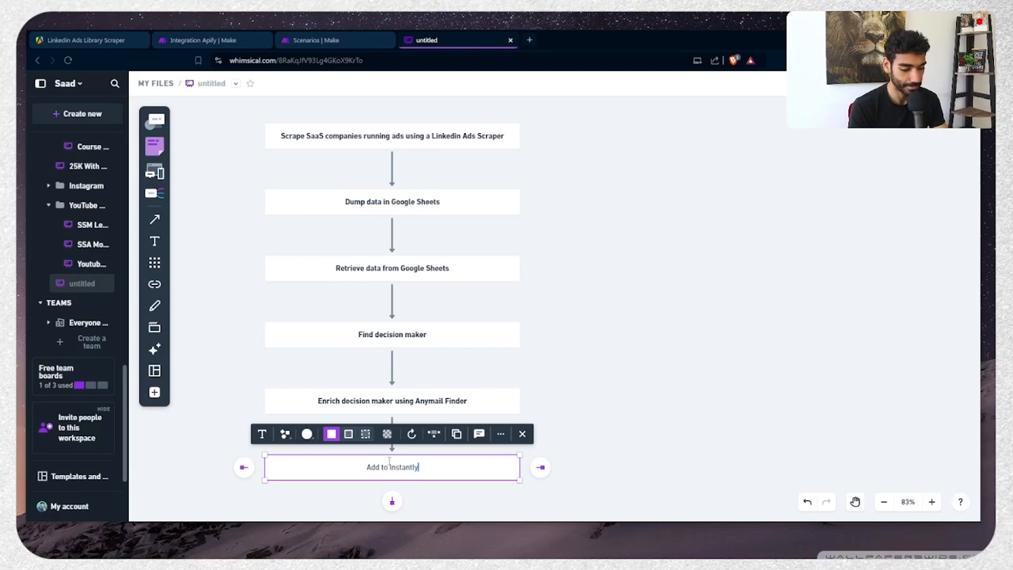
pyautogui.tripleClick(389, 462)
pyautogui.click(547, 303)
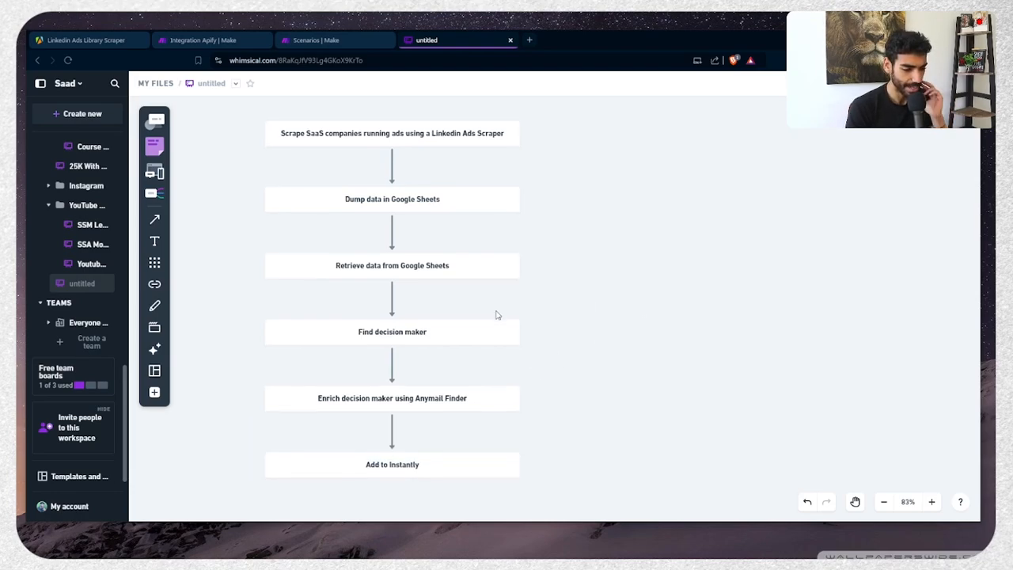
# Shift the five lower flowchart boxes progressively rightward into a diagonal staircase
pyautogui.scroll(-5, 498, 314)
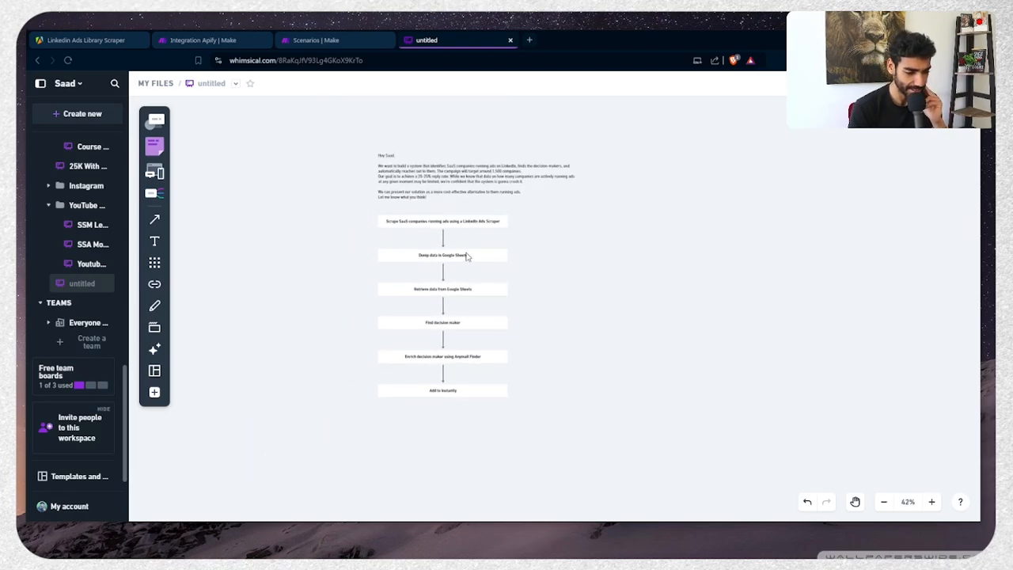
pyautogui.moveTo(467, 256); pyautogui.dragTo(558, 250)
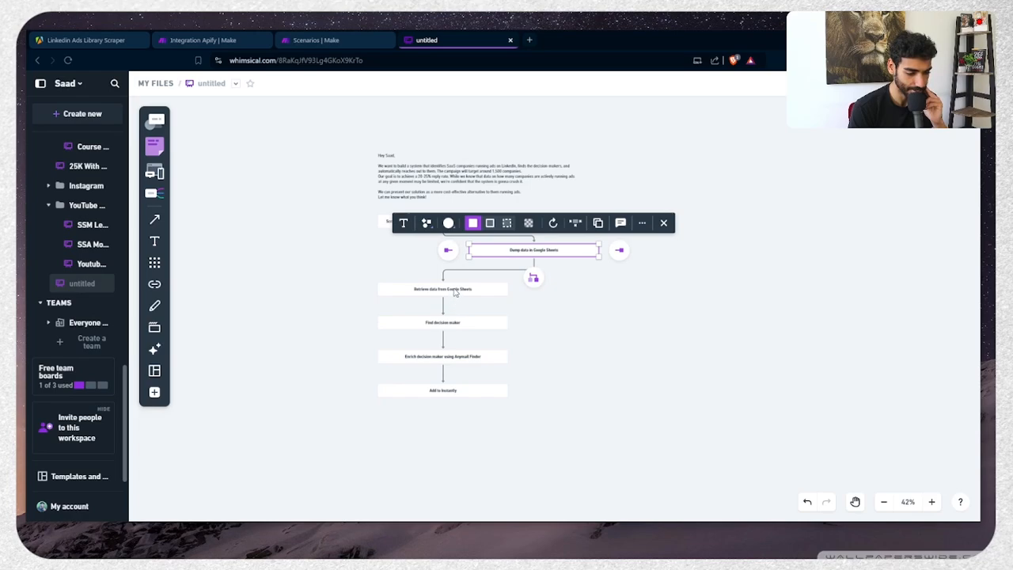
pyautogui.moveTo(456, 292); pyautogui.dragTo(656, 296)
pyautogui.moveTo(458, 324); pyautogui.dragTo(679, 341)
pyautogui.moveTo(452, 362); pyautogui.dragTo(726, 387)
pyautogui.moveTo(448, 399); pyautogui.dragTo(757, 440)
pyautogui.click(520, 433)
# Switch to the Apify Linkedin Ads Library Scraper page
pyautogui.hscroll(2, 519, 433)
pyautogui.scroll(-1, 519, 433)
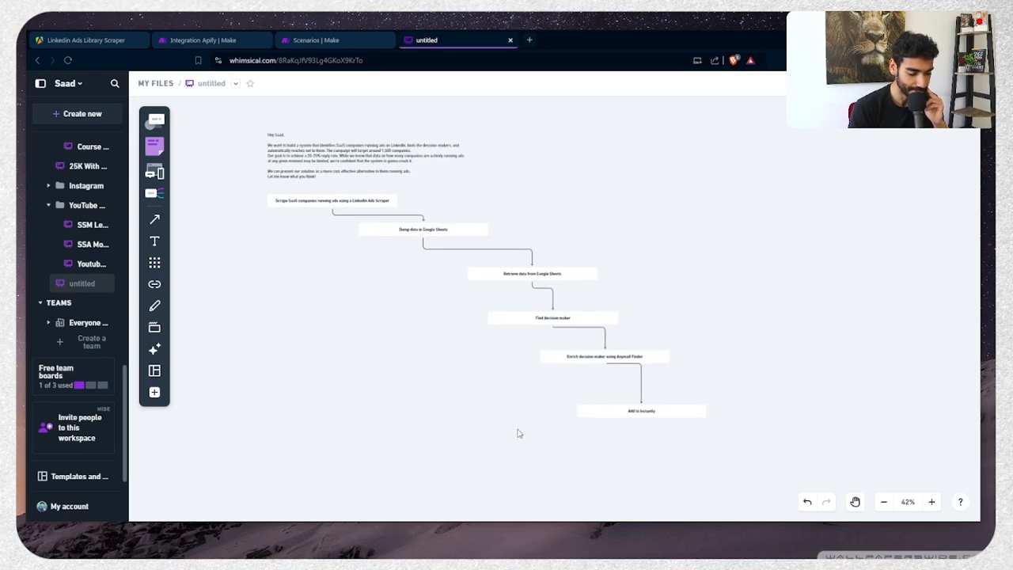
pyautogui.scroll(-1, 519, 433)
pyautogui.hscroll(1, 519, 433)
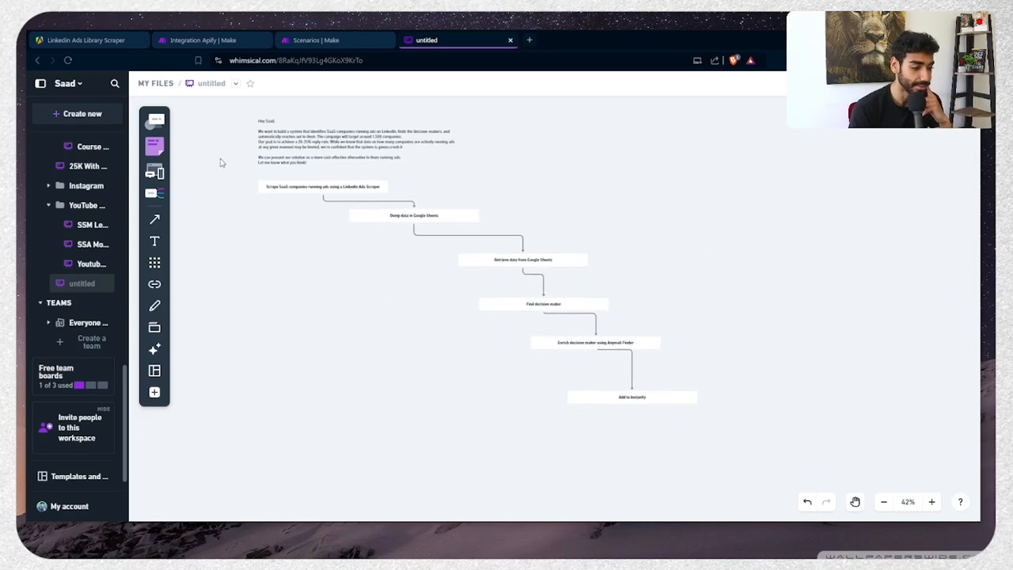
pyautogui.click(72, 48)
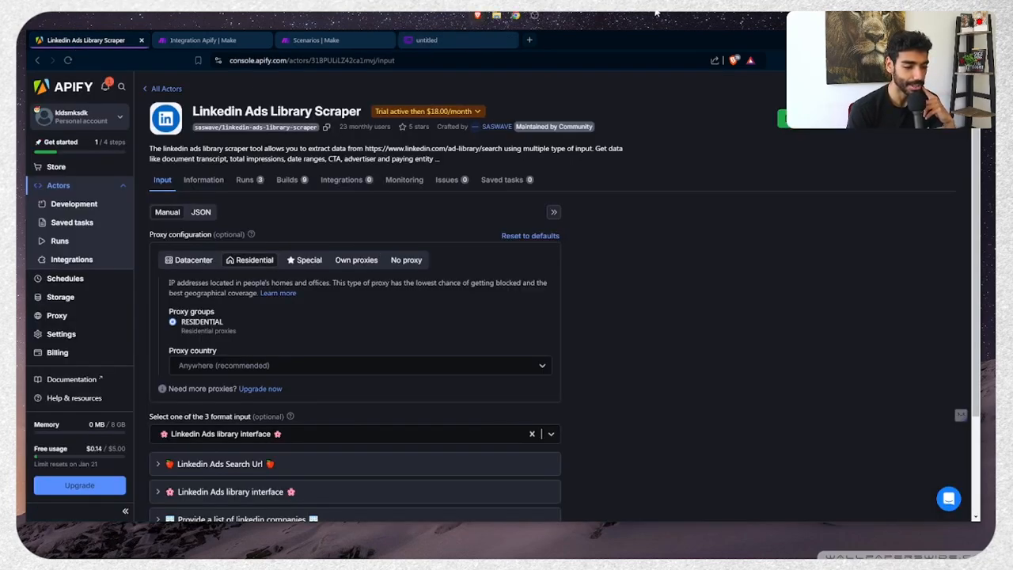
pyautogui.click(534, 14)
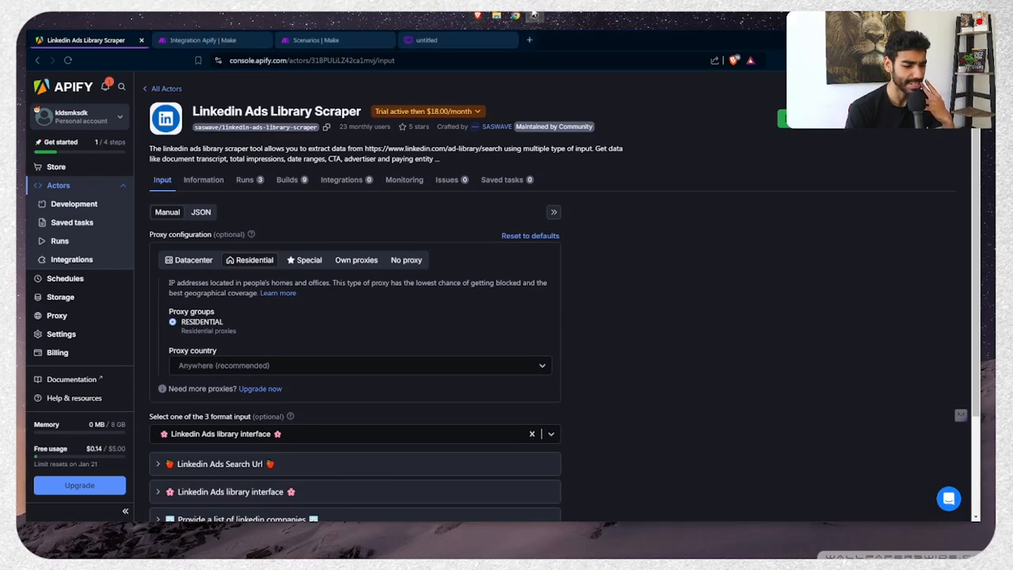
pyautogui.click(457, 111)
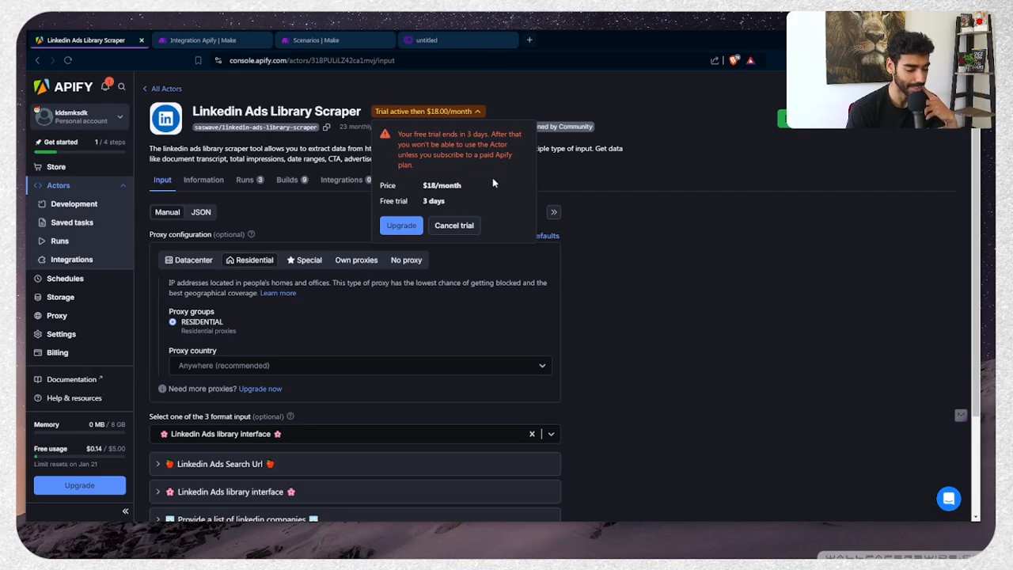
pyautogui.scroll(-1, 492, 180)
pyautogui.scroll(1, 493, 180)
pyautogui.tripleClick(478, 155)
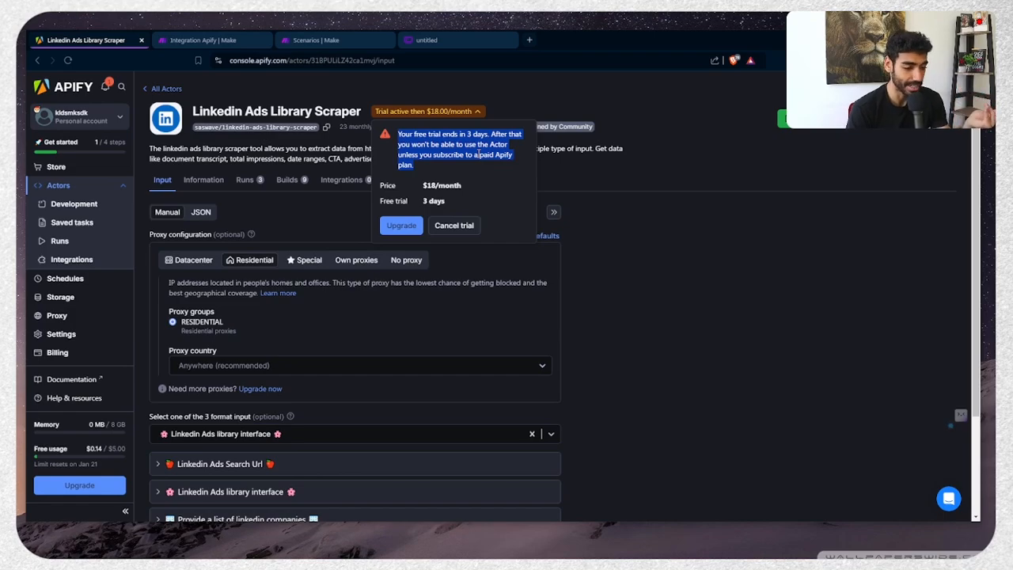
pyautogui.click(710, 265)
pyautogui.scroll(-2, 710, 264)
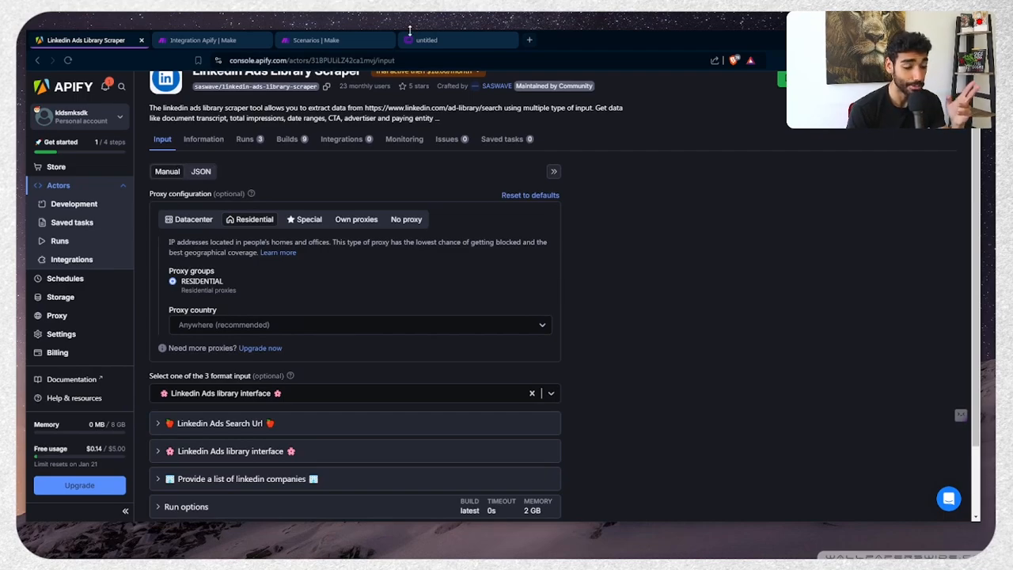
pyautogui.scroll(2, 284, 109)
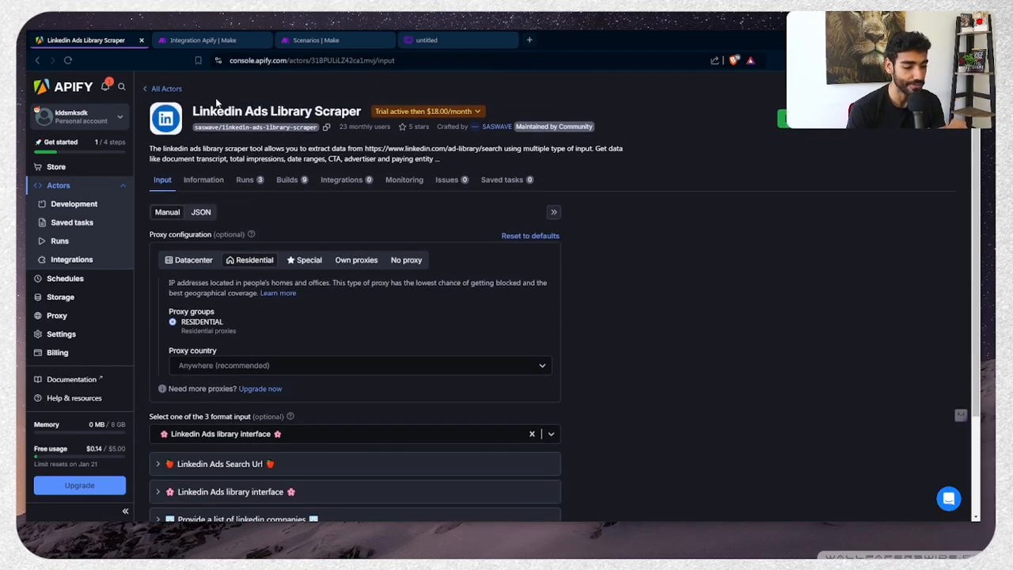
pyautogui.moveTo(221, 109); pyautogui.dragTo(308, 104)
pyautogui.tripleClick(309, 105)
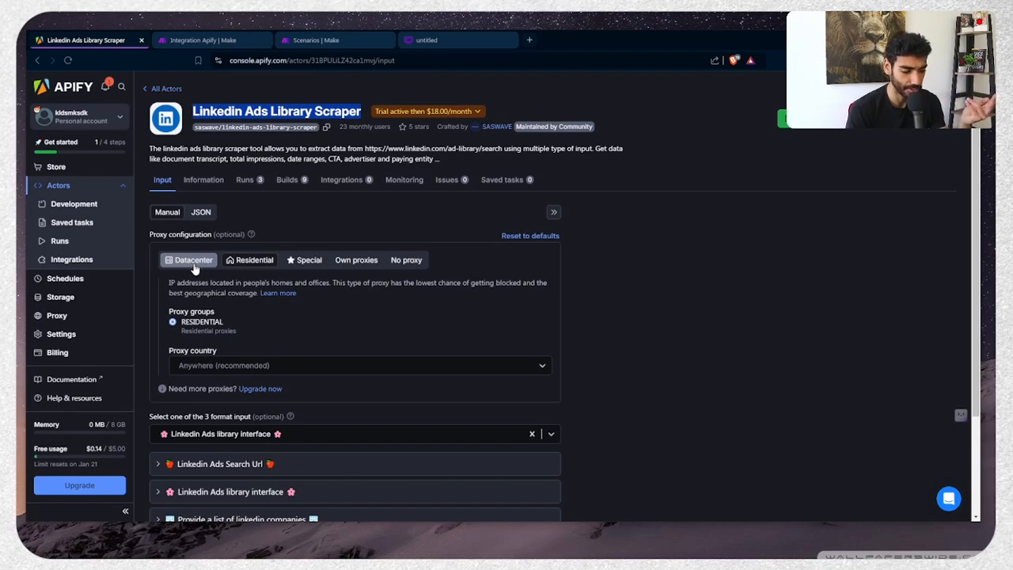
# Keep the proxy configuration on Residential and zoom the input page in
pyautogui.scroll(-1, 285, 254)
pyautogui.click(210, 196)
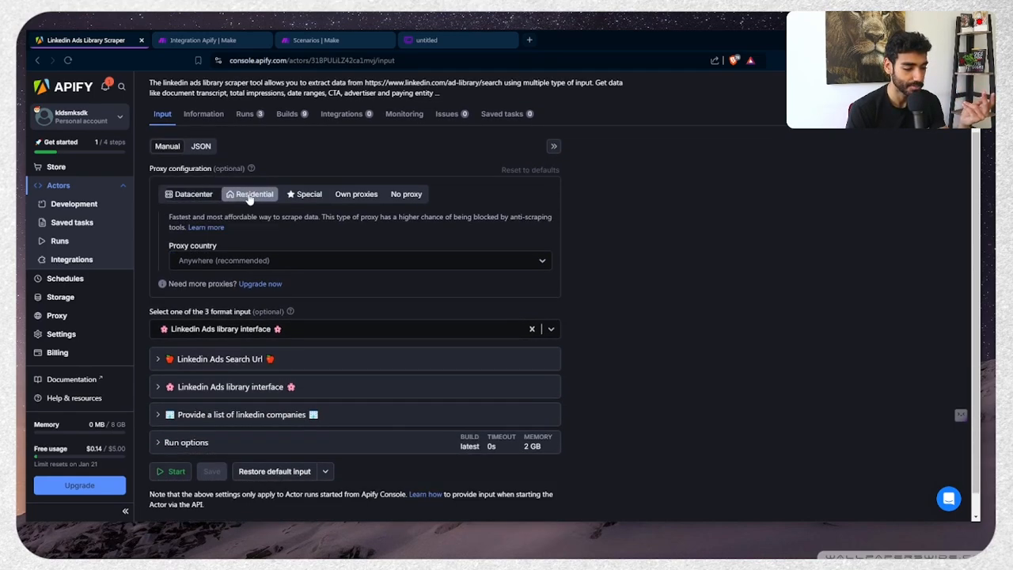
pyautogui.click(248, 196)
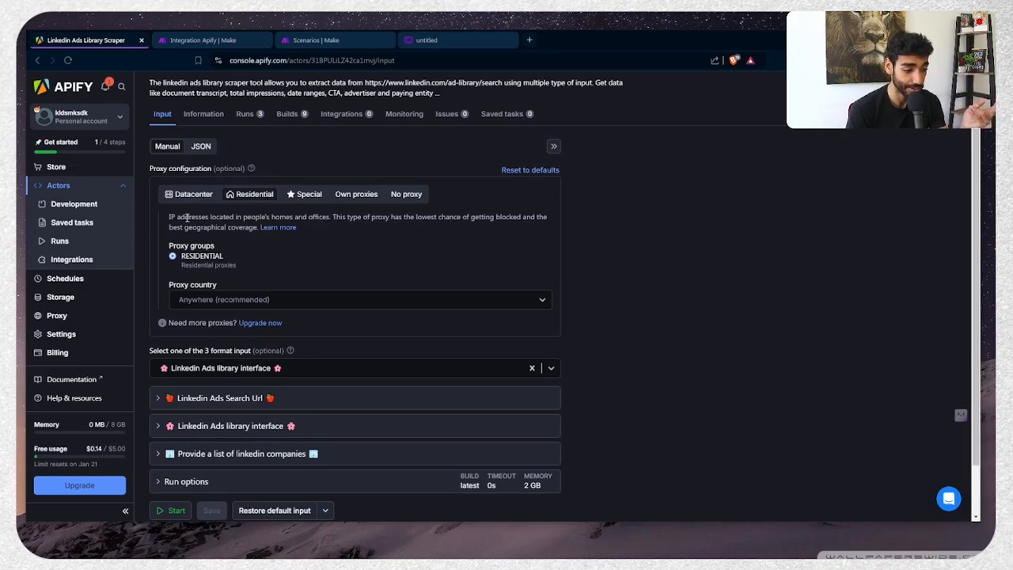
pyautogui.doubleClick(201, 257)
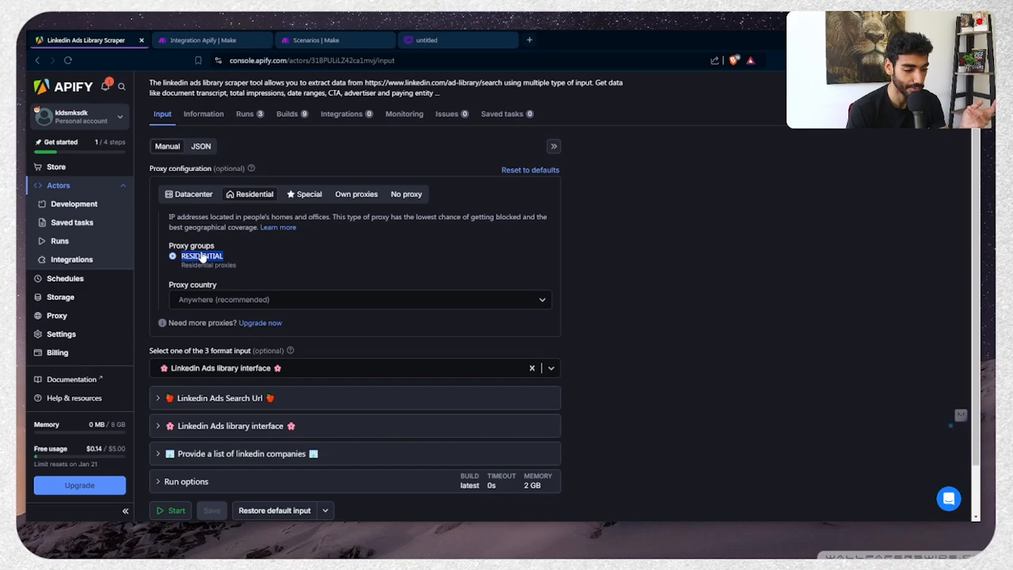
pyautogui.scroll(-1, 202, 256)
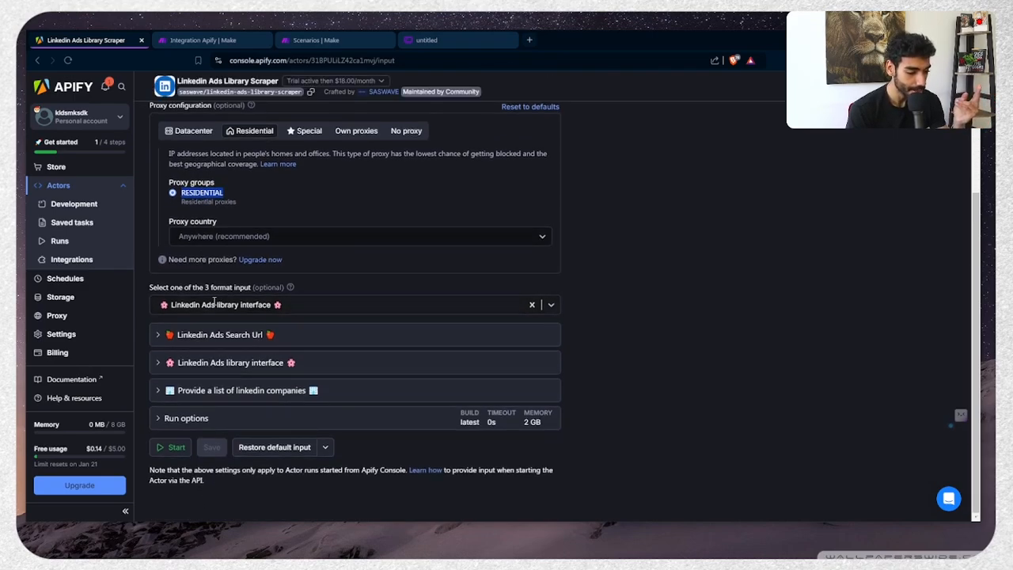
pyautogui.hotkey('ctrl', '+')
pyautogui.scroll(-1, 213, 301)
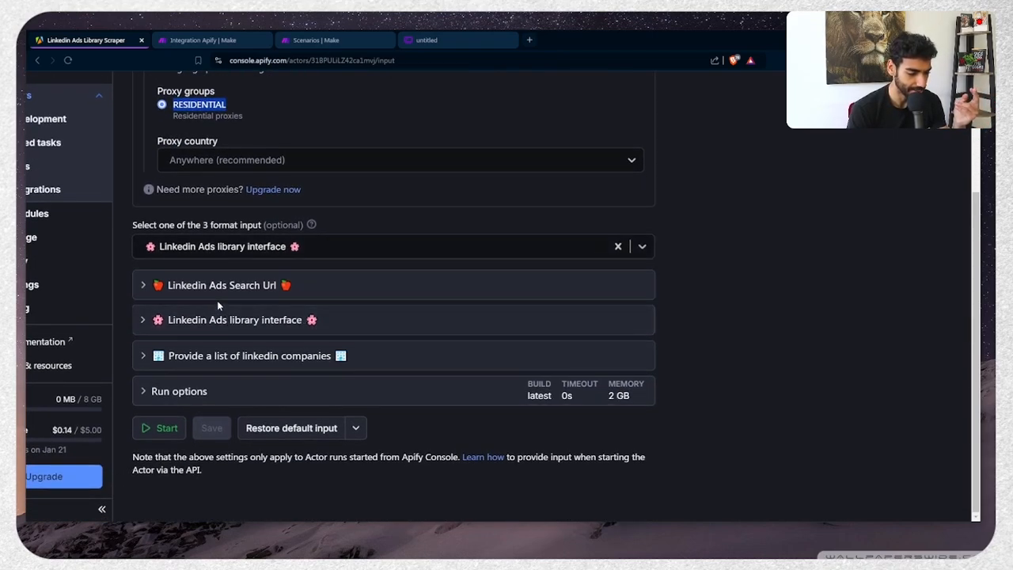
pyautogui.hotkey('ctrl', '+')
pyautogui.hotkey('ctrl', '+')
# Expand the Linkedin Ads library interface section after reviewing the company-list options
pyautogui.click(357, 330)
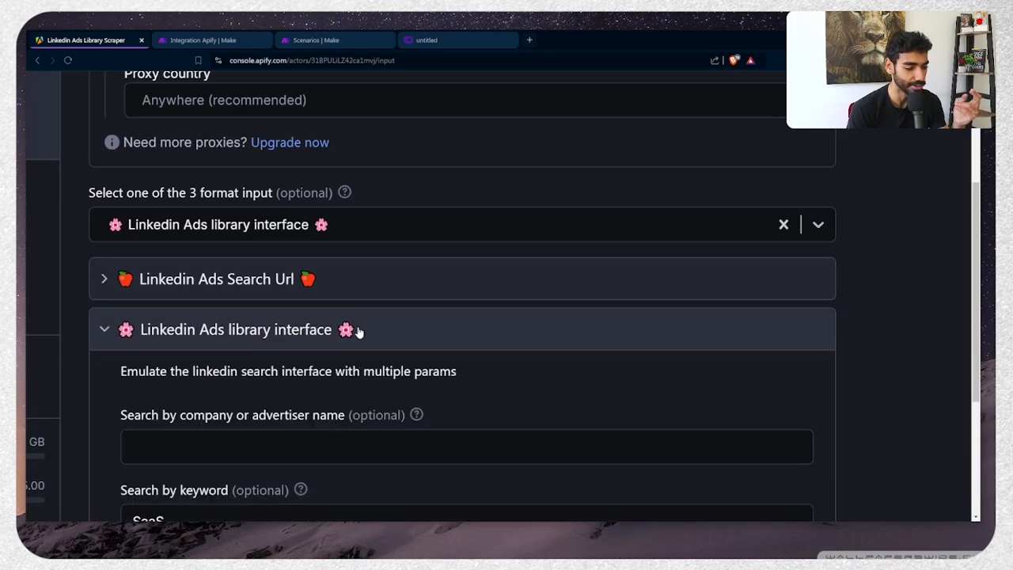
pyautogui.click(356, 330)
pyautogui.click(318, 335)
pyautogui.scroll(5, 334, 331)
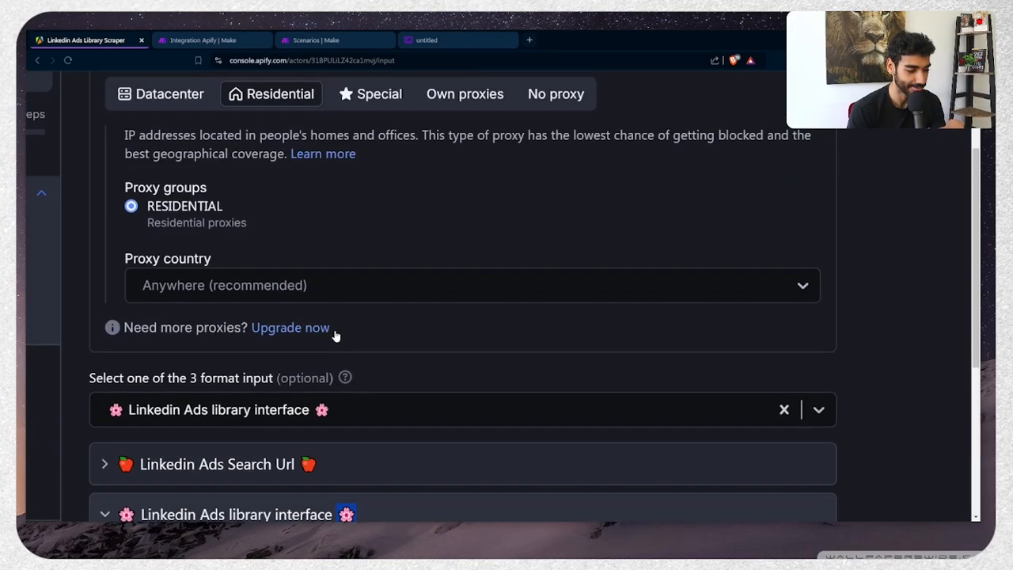
pyautogui.scroll(-5, 334, 331)
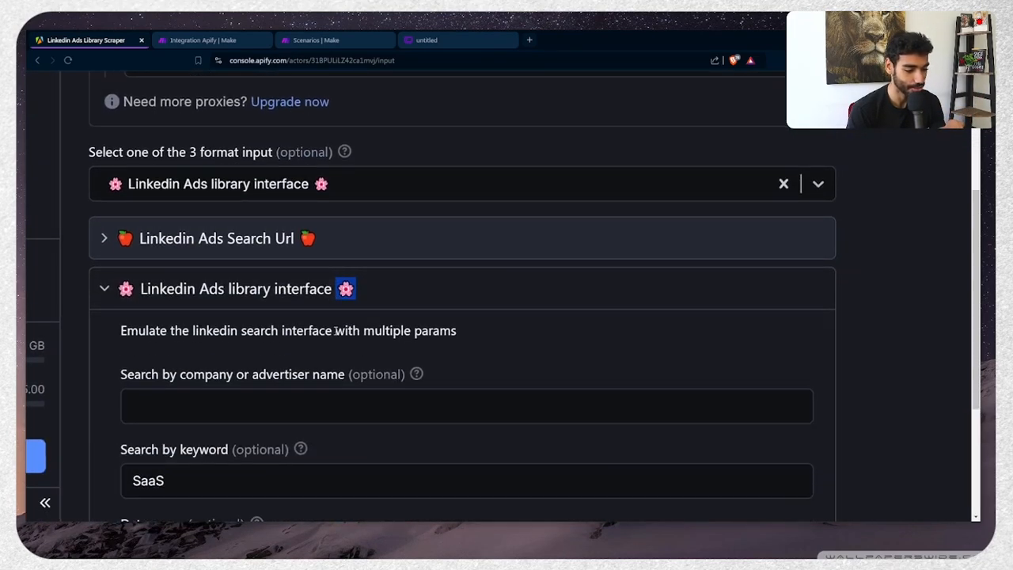
pyautogui.click(152, 288)
pyautogui.scroll(-1, 242, 360)
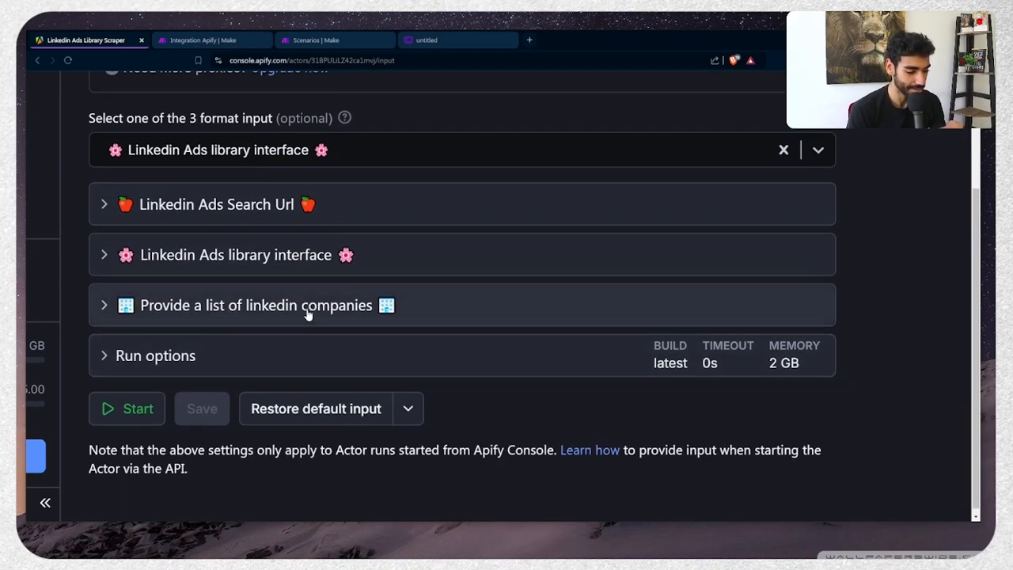
pyautogui.click(308, 315)
pyautogui.scroll(-1, 307, 312)
pyautogui.scroll(2, 306, 310)
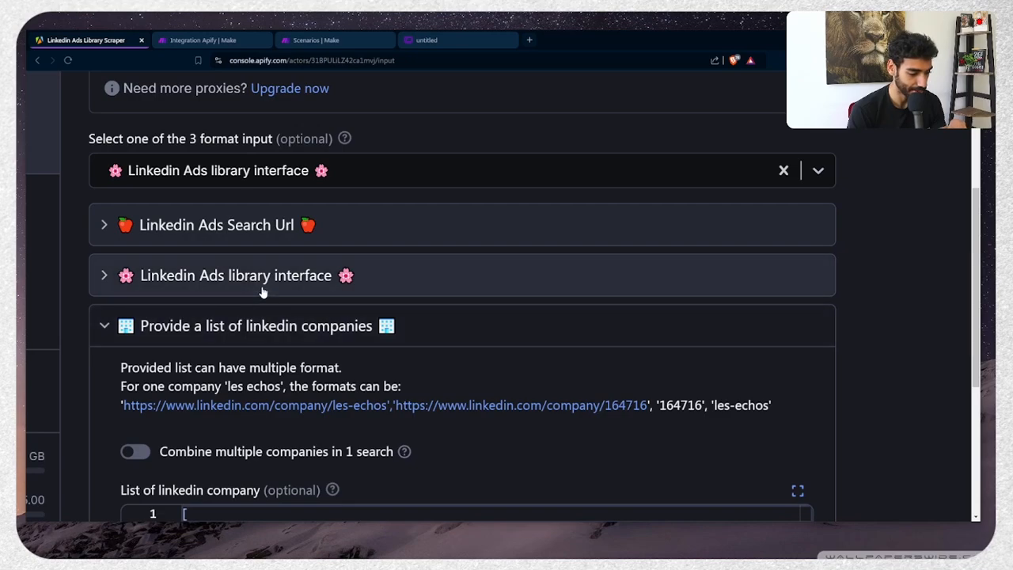
pyautogui.click(262, 290)
pyautogui.scroll(-3, 262, 292)
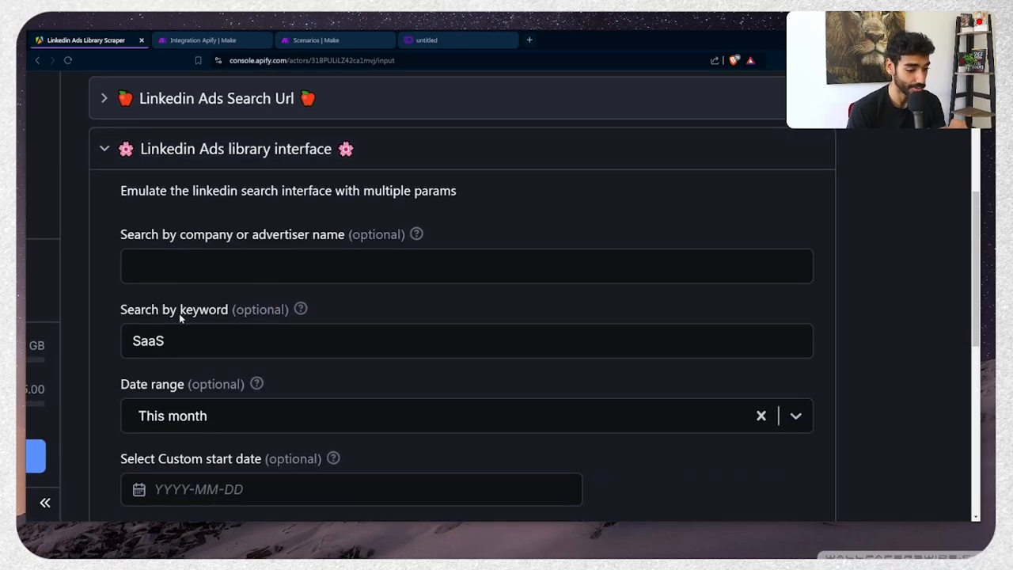
pyautogui.scroll(-5, 181, 318)
pyautogui.scroll(-1, 198, 452)
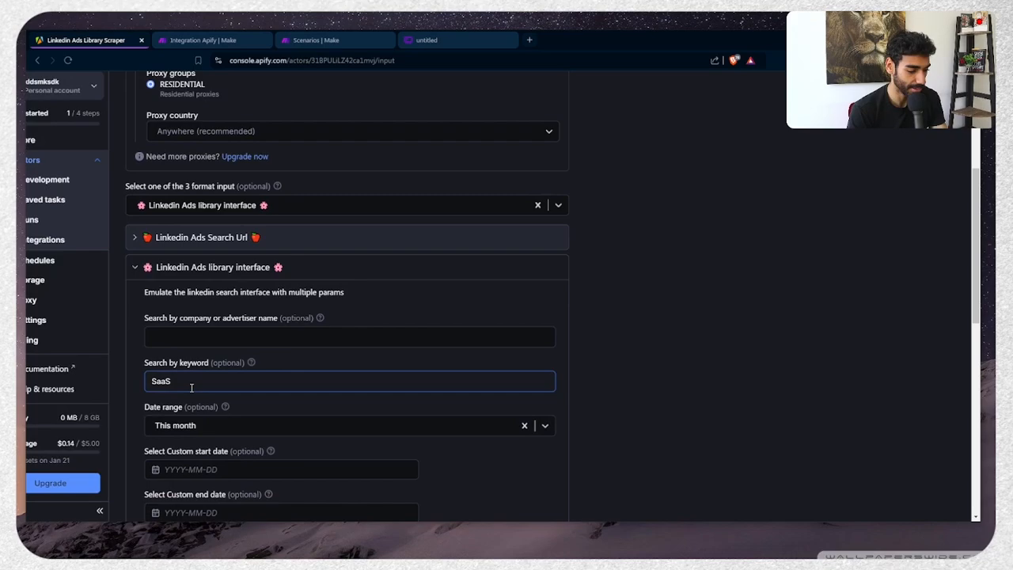
# Confirm the search keyword SaaS and the date range This month
pyautogui.doubleClick(191, 387)
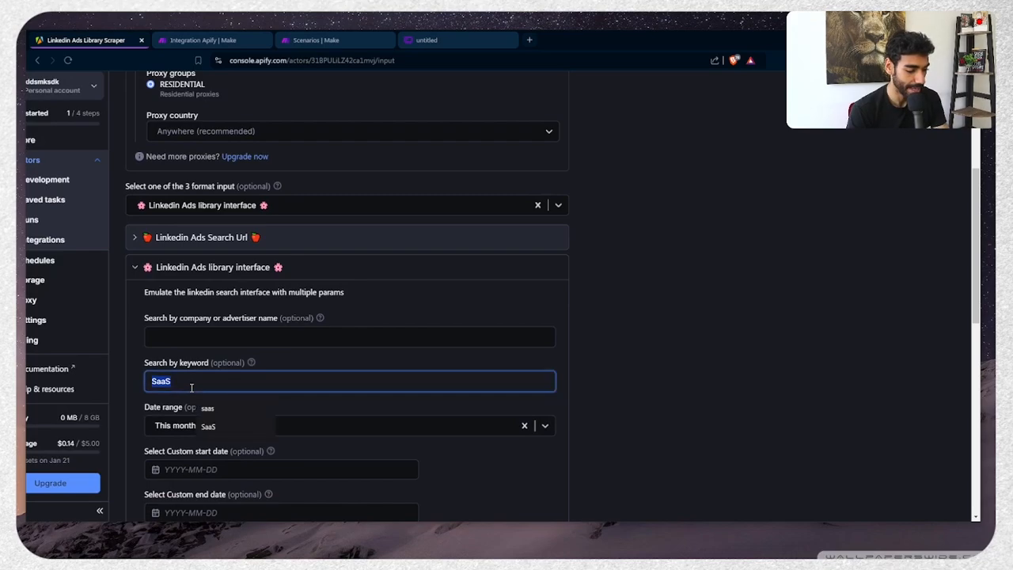
pyautogui.click(605, 210)
pyautogui.scroll(-3, 237, 332)
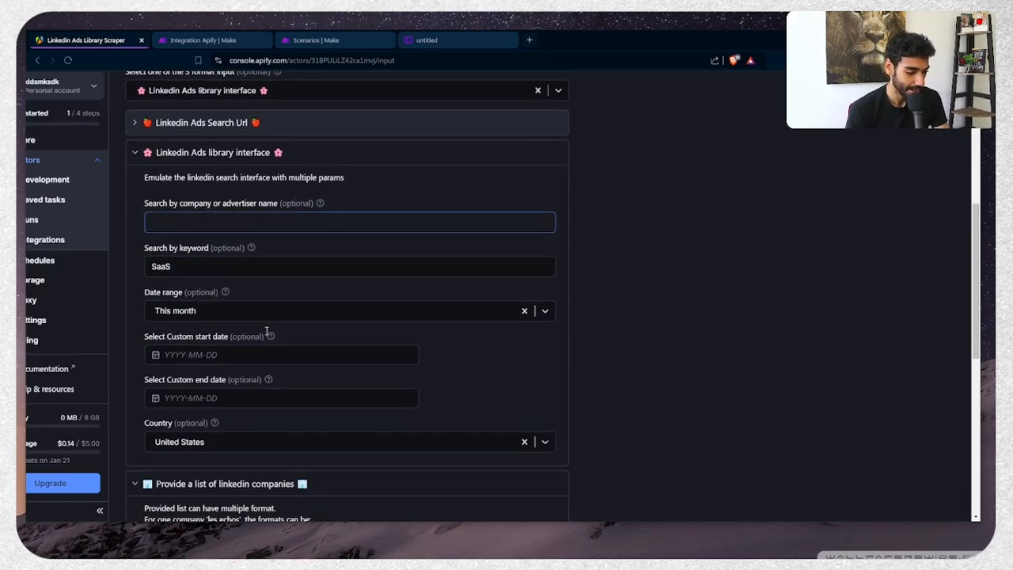
pyautogui.click(208, 315)
pyautogui.click(193, 354)
pyautogui.scroll(-2, 193, 354)
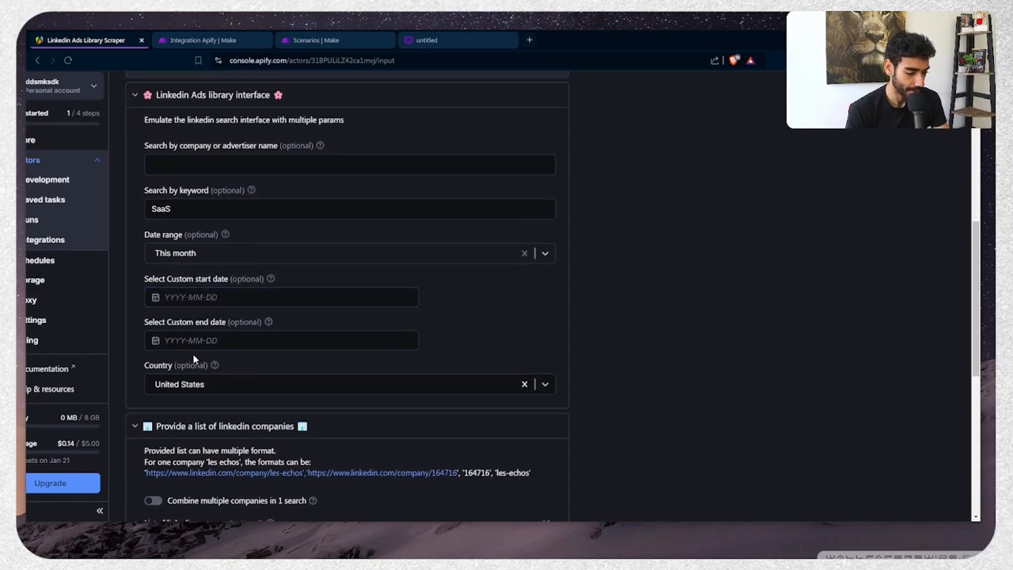
pyautogui.scroll(-6, 193, 358)
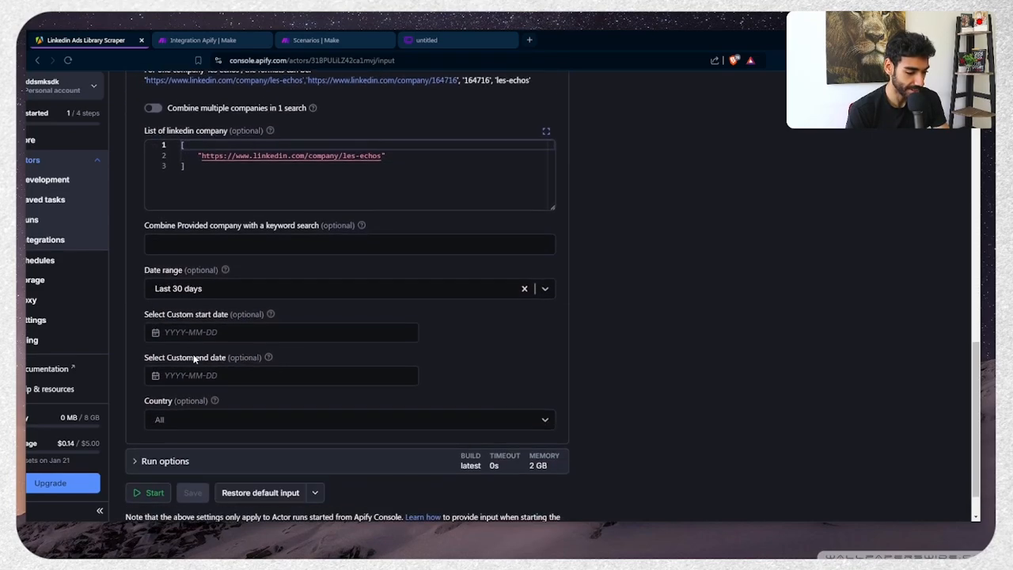
# Leave the no-timeout run option on and start the scraper run
pyautogui.click(165, 410)
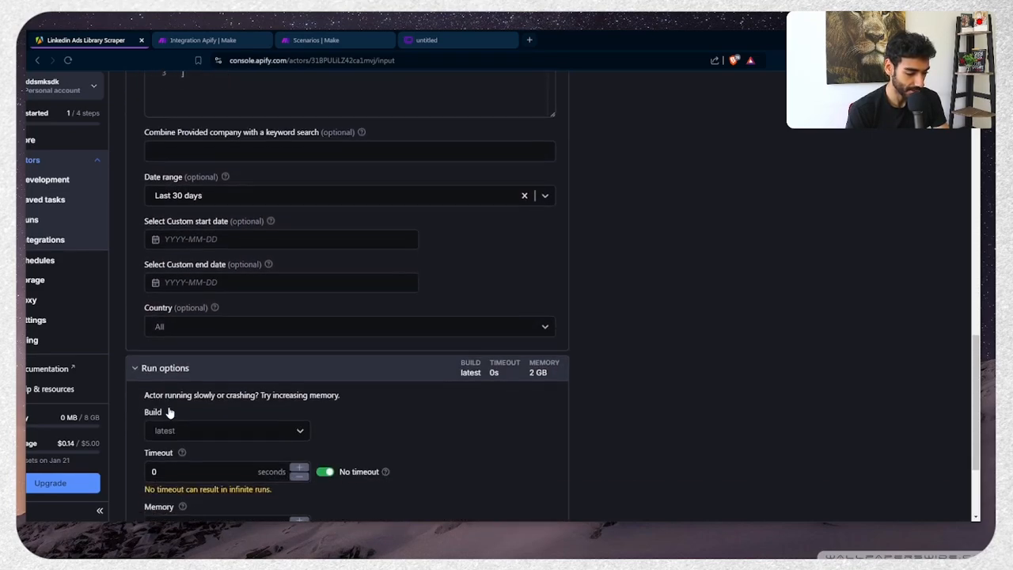
pyautogui.scroll(-2, 325, 457)
pyautogui.click(331, 377)
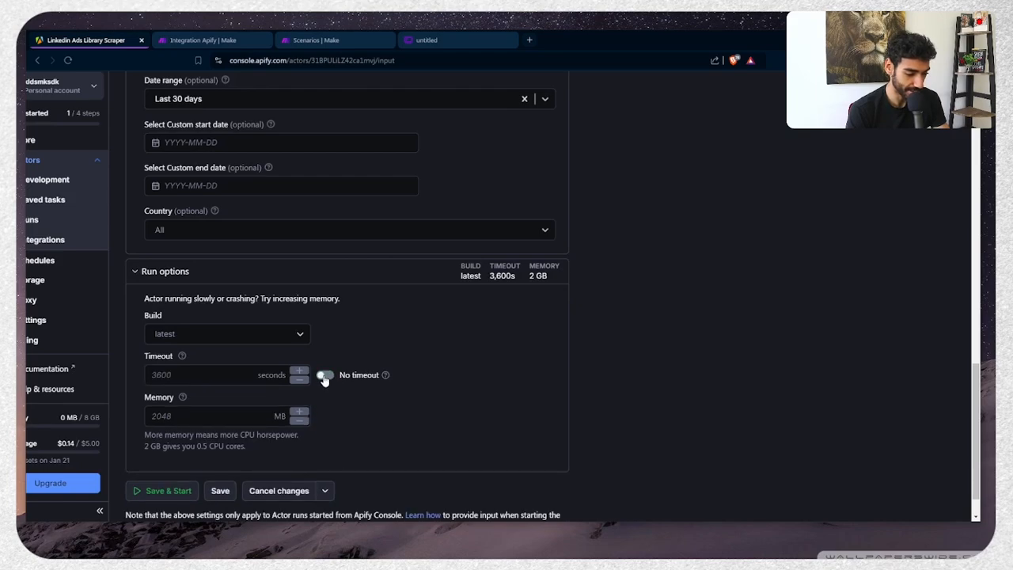
pyautogui.click(329, 377)
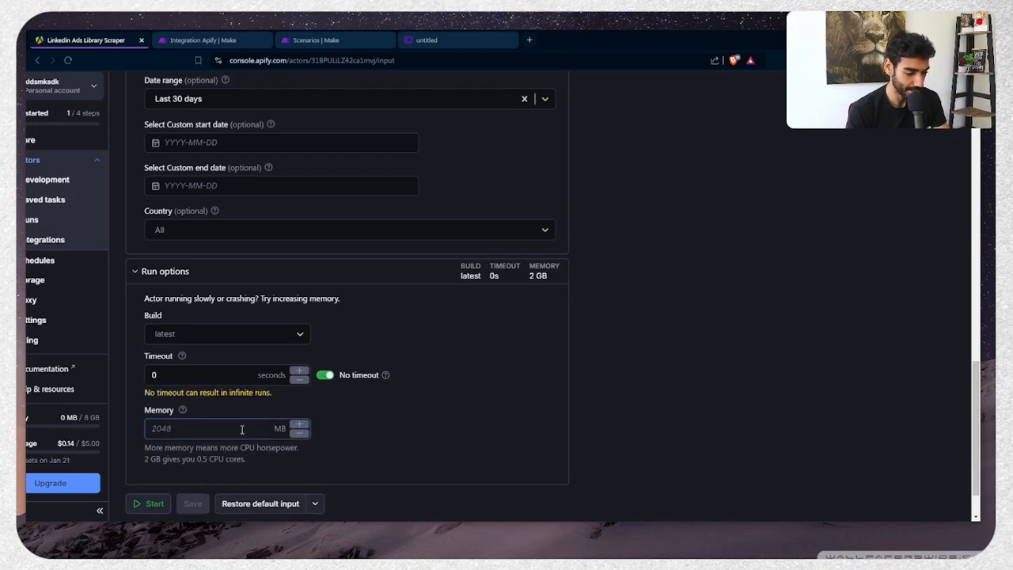
pyautogui.click(140, 511)
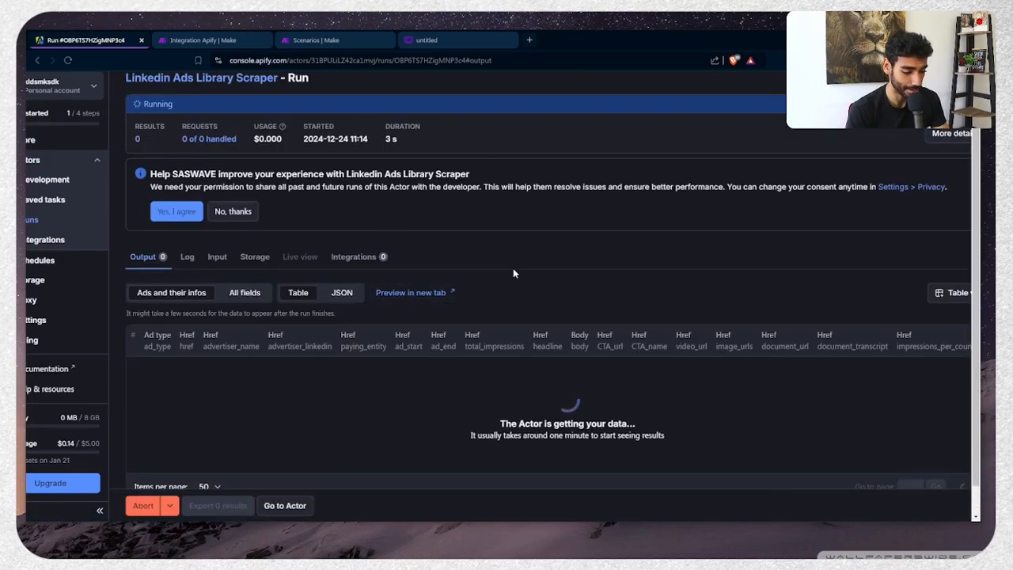
# Switch to Make's All scenarios list while the Apify run continues
pyautogui.click(535, 14)
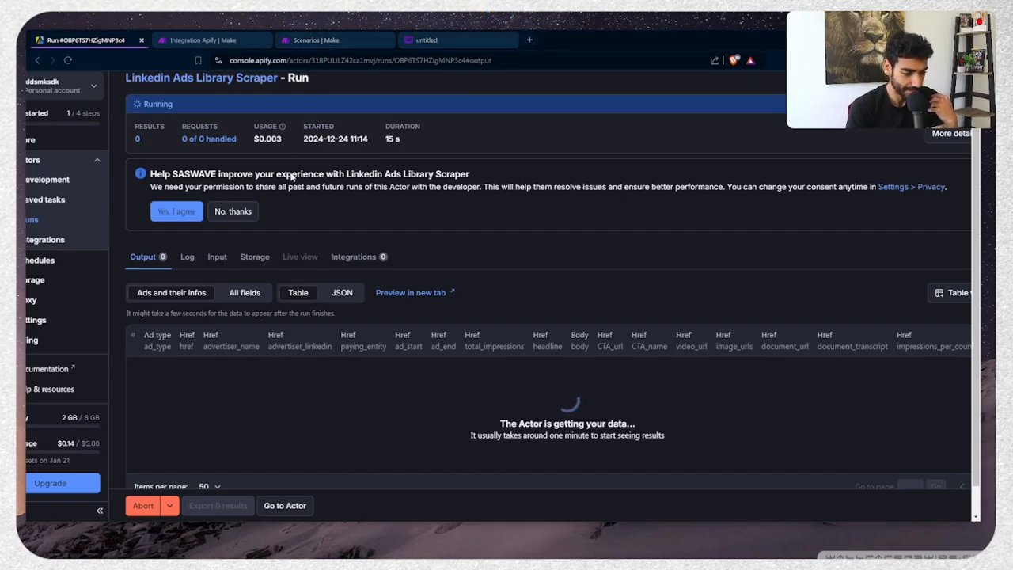
pyautogui.click(308, 40)
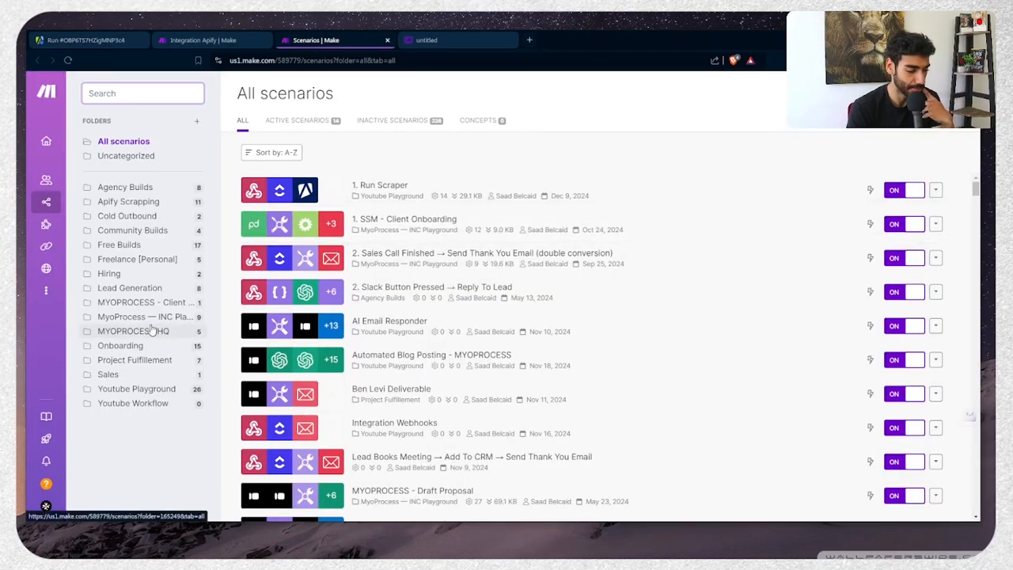
# Create a new scenario in the Project Fulfillement folder named '1. Run Scraper → Dump to Sheets'
pyautogui.click(141, 363)
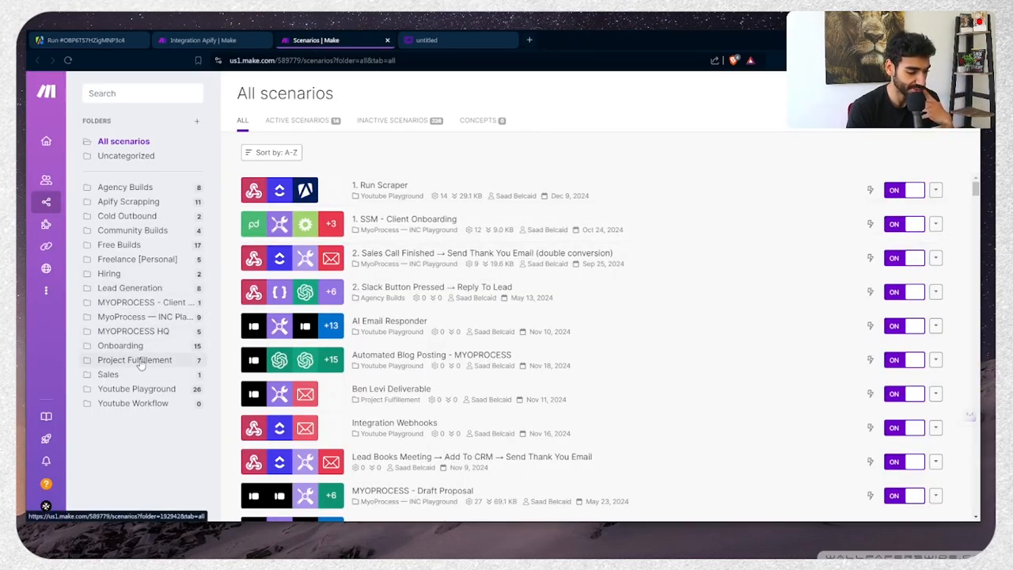
pyautogui.click(914, 93)
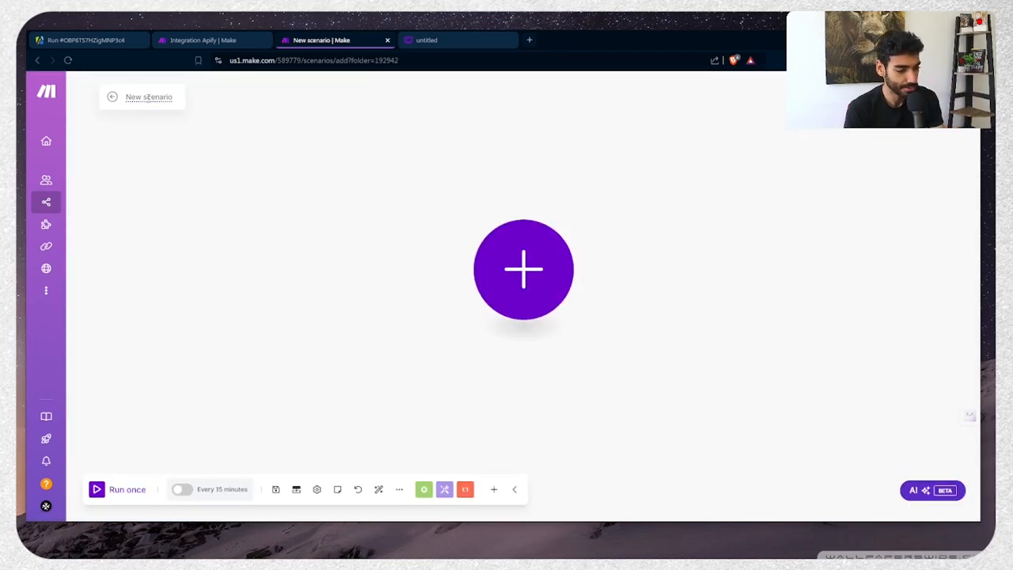
pyautogui.click(147, 96)
pyautogui.write('Run Scraper → Dump to Sheets')
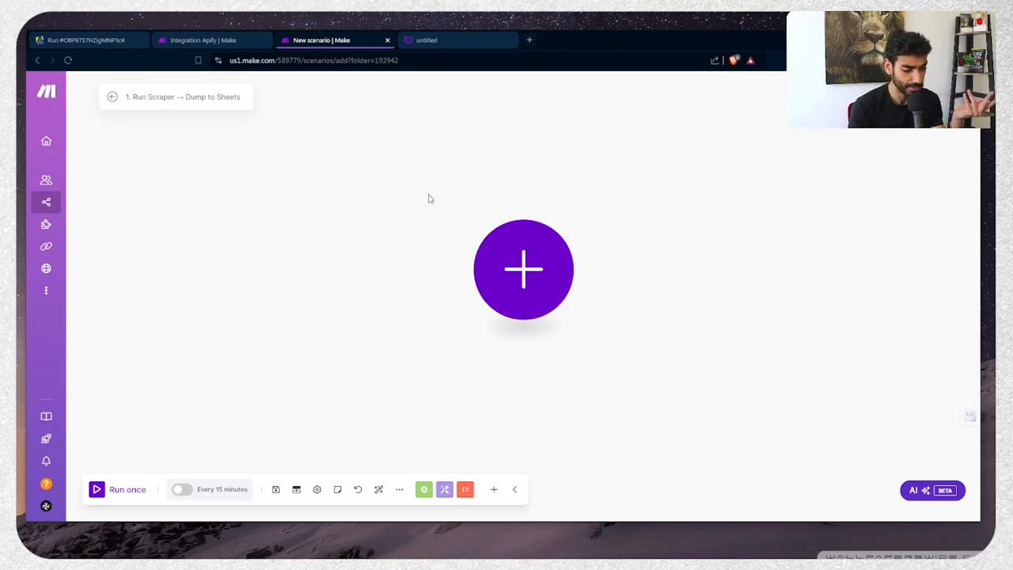
# Add Apify Get Dataset Items as the first module, then return to the scraper run
pyautogui.click(540, 286)
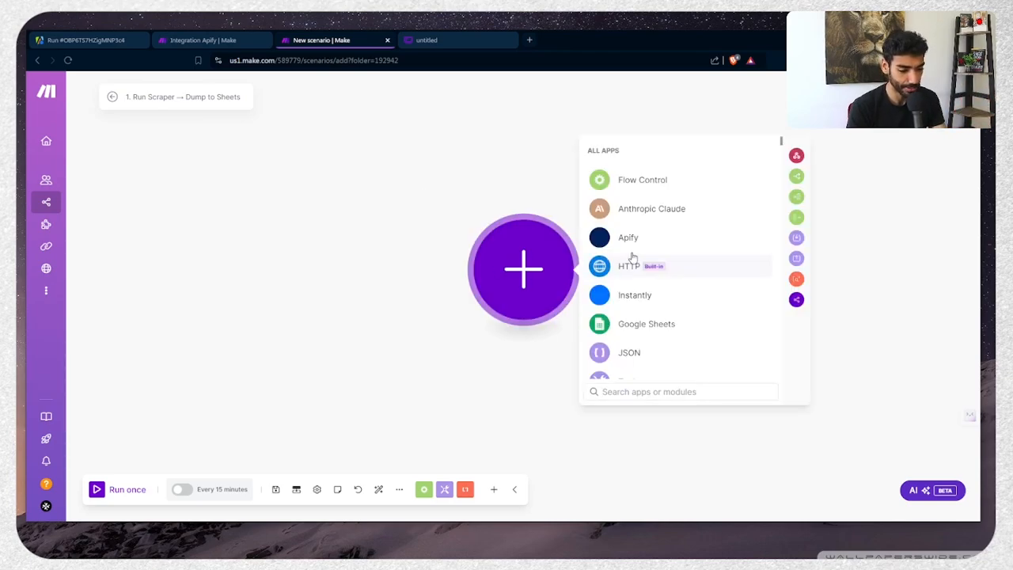
pyautogui.click(666, 239)
pyautogui.scroll(-3, 660, 252)
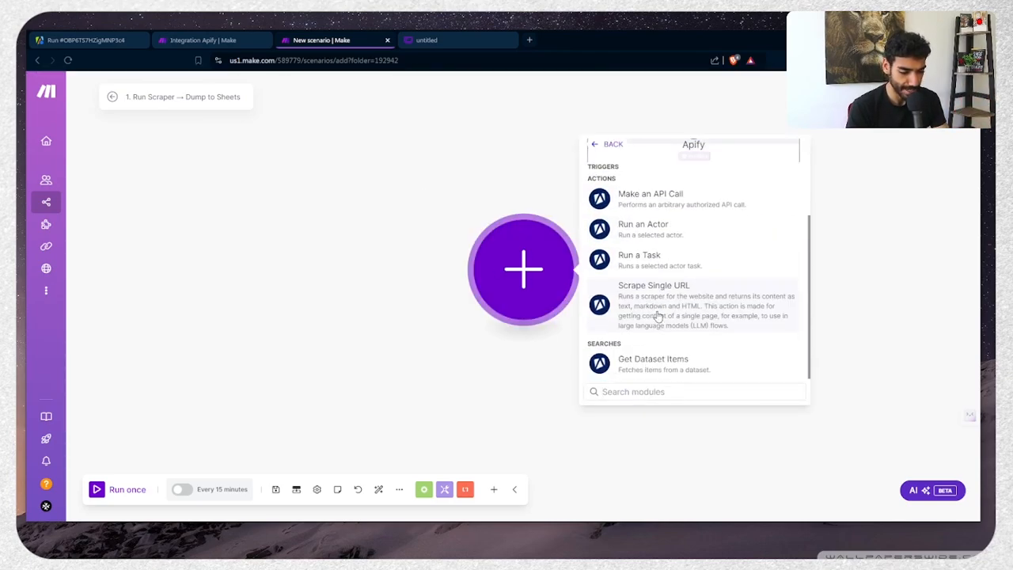
pyautogui.click(671, 362)
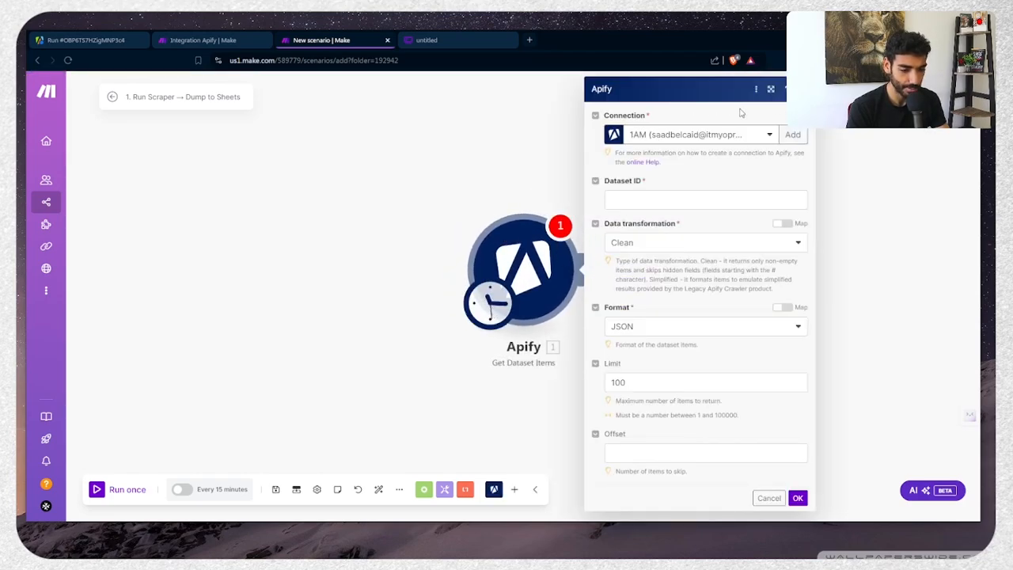
pyautogui.click(63, 41)
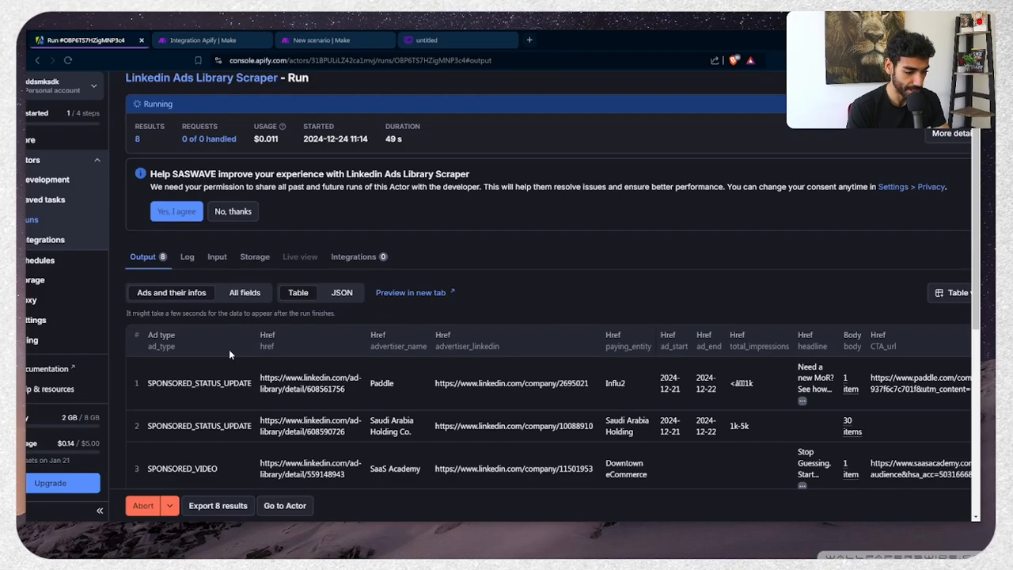
# Open Apify's API & Integrations settings, then view the existing Apify-to-Google-Sheets Make scenario
pyautogui.scroll(-1, 229, 354)
pyautogui.hscroll(-1, 230, 354)
pyautogui.scroll(-1, 229, 354)
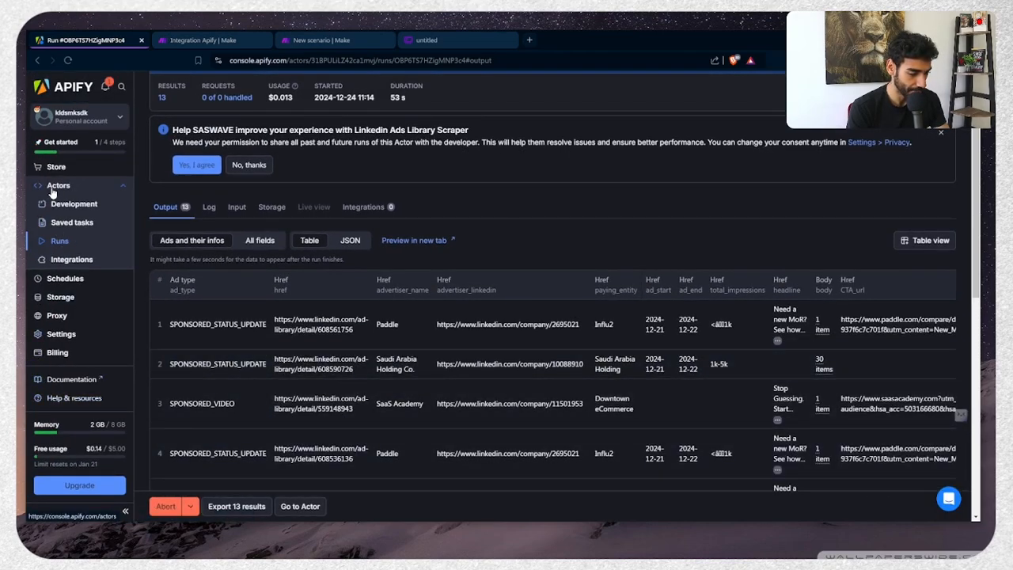
pyautogui.middleClick(61, 336)
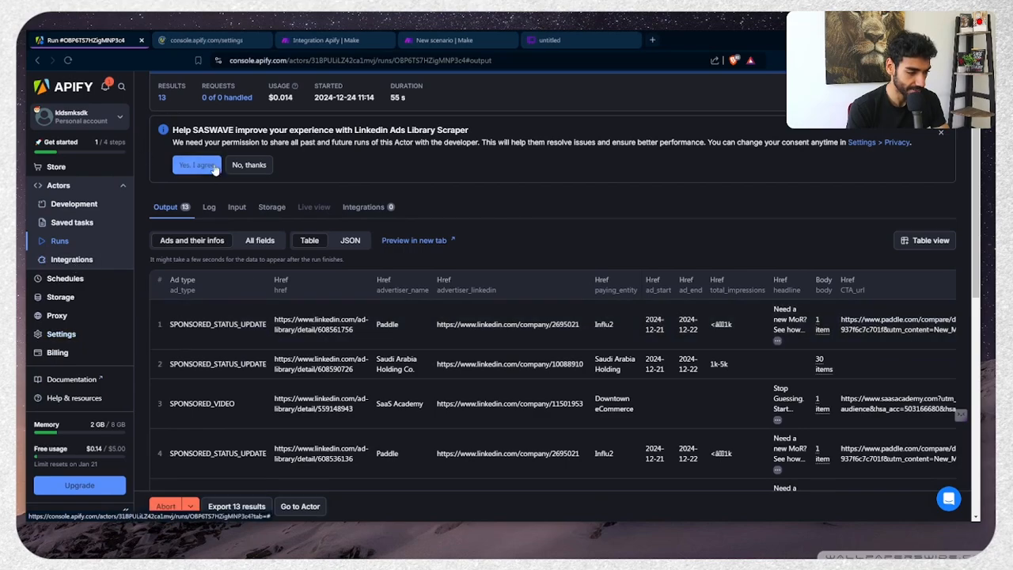
pyautogui.click(215, 41)
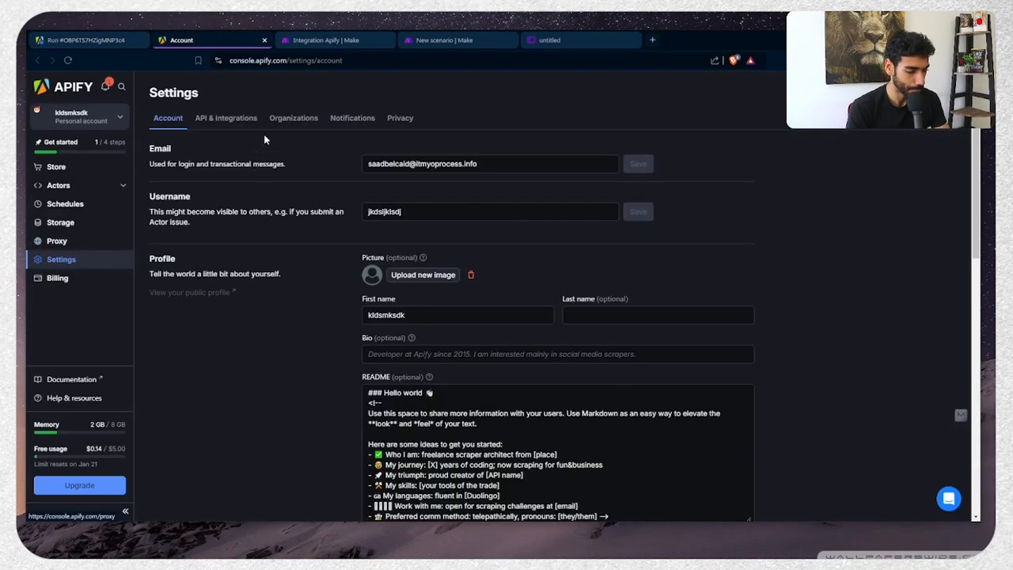
pyautogui.click(246, 118)
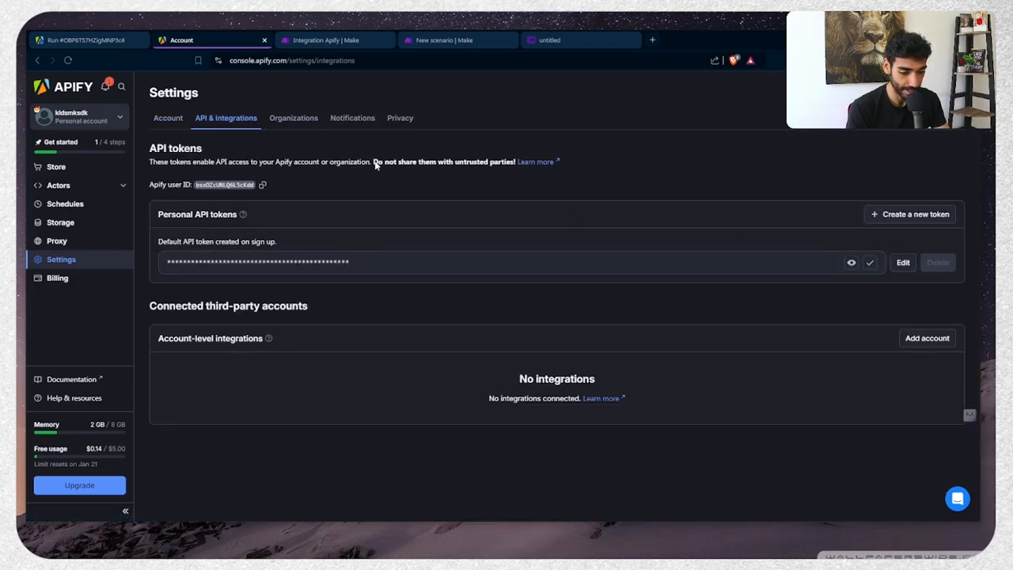
pyautogui.click(312, 41)
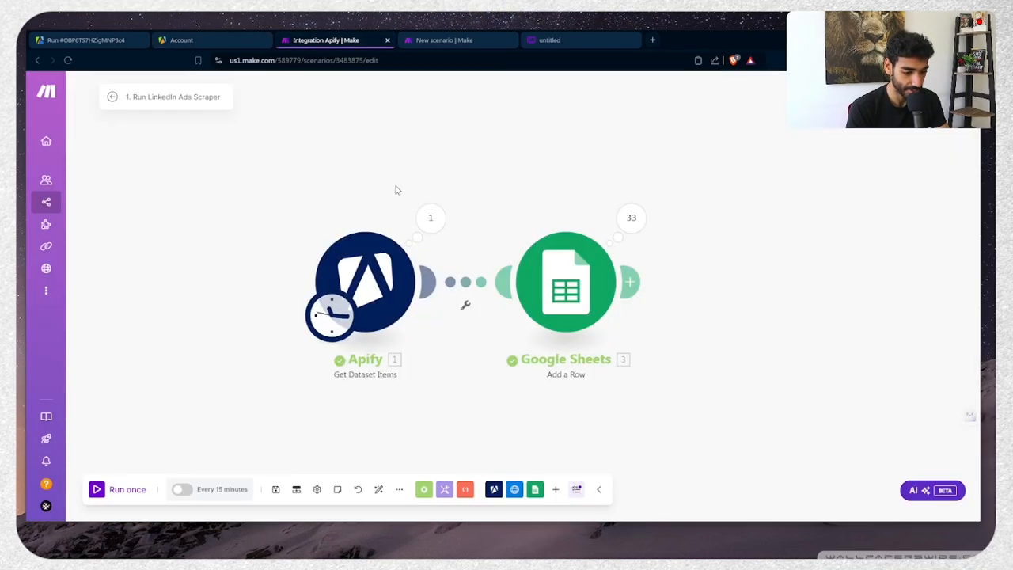
# Save a new Apify connection using the pasted API token and close the old integration scenario
pyautogui.click(458, 41)
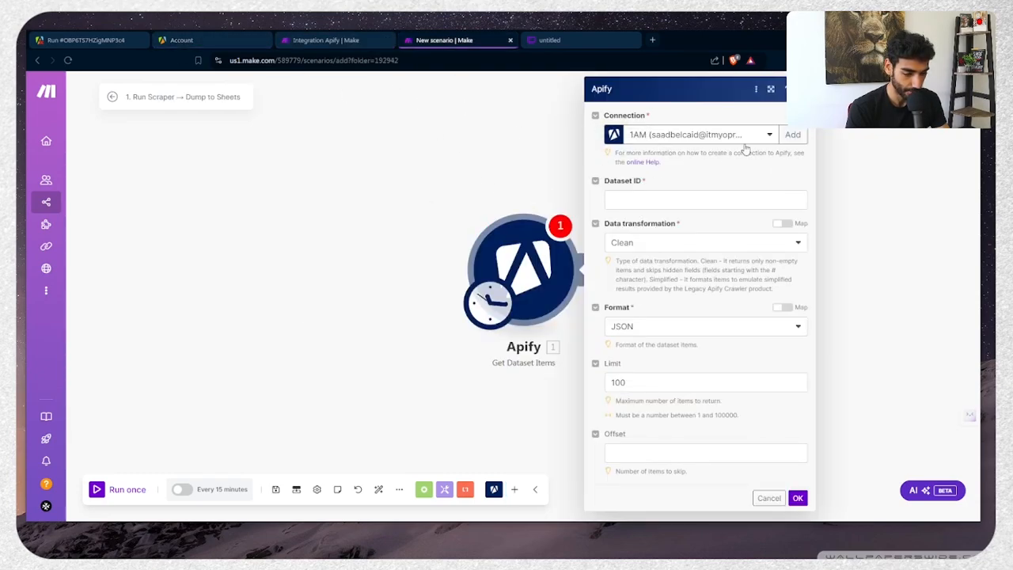
pyautogui.click(792, 135)
pyautogui.hotkey('ctrl', 'v')
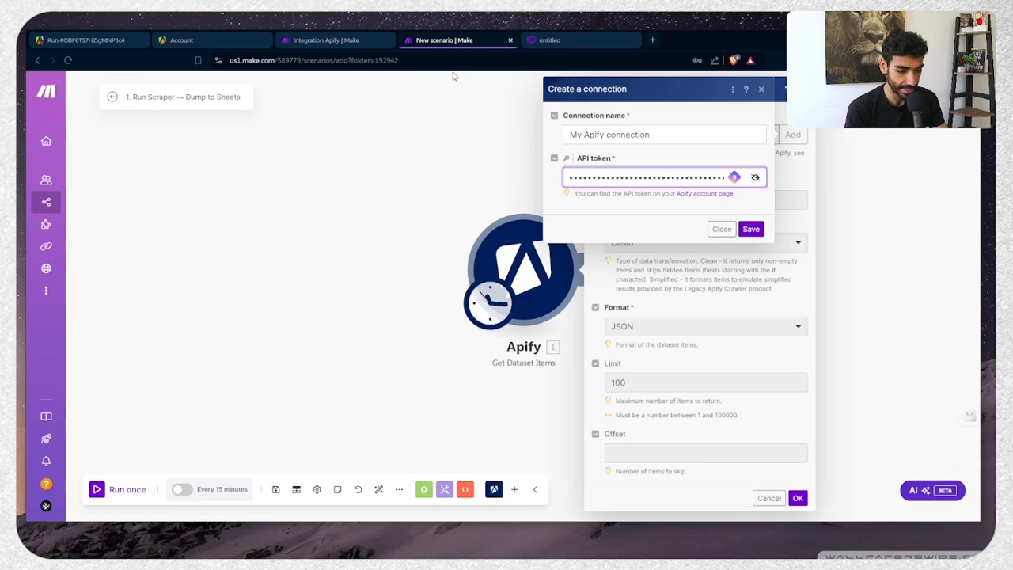
pyautogui.click(340, 40)
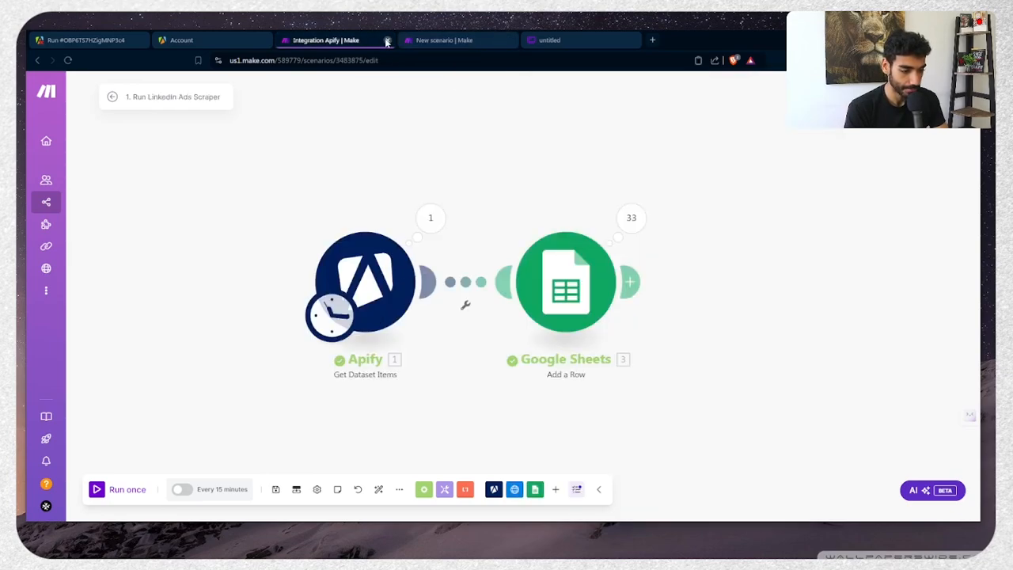
pyautogui.click(387, 41)
pyautogui.hotkey('ctrl', 'a')
pyautogui.hotkey('ctrl', 'v')
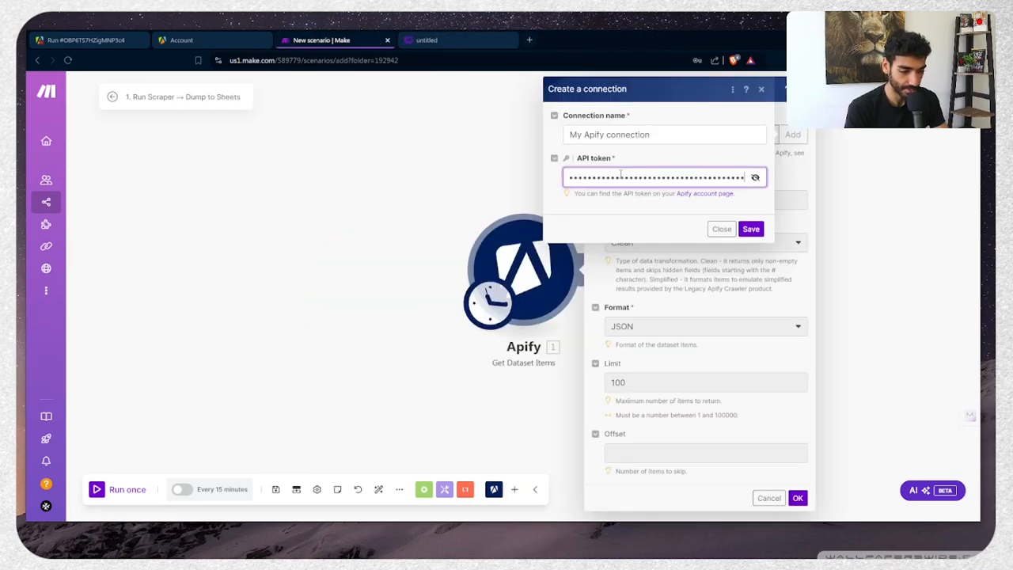
pyautogui.click(744, 229)
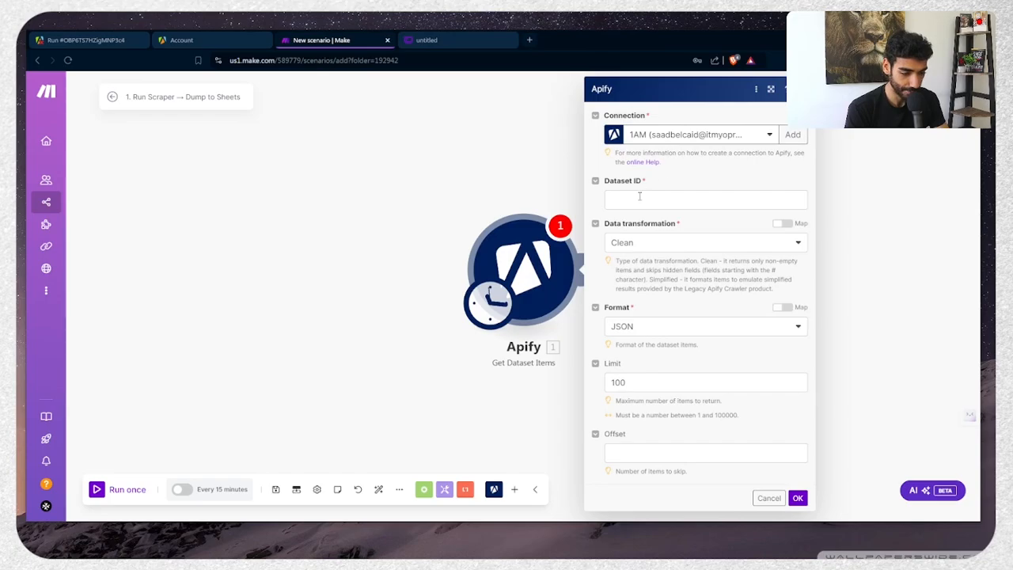
pyautogui.click(639, 198)
# Browse the Apify scraper run's output results
pyautogui.click(91, 40)
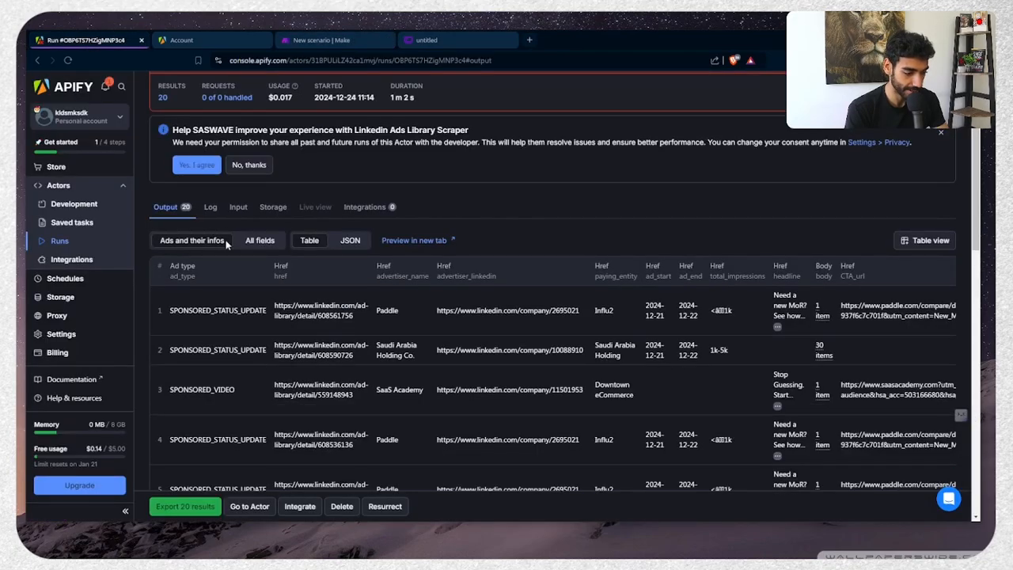
pyautogui.scroll(-1, 318, 433)
pyautogui.hscroll(2, 318, 433)
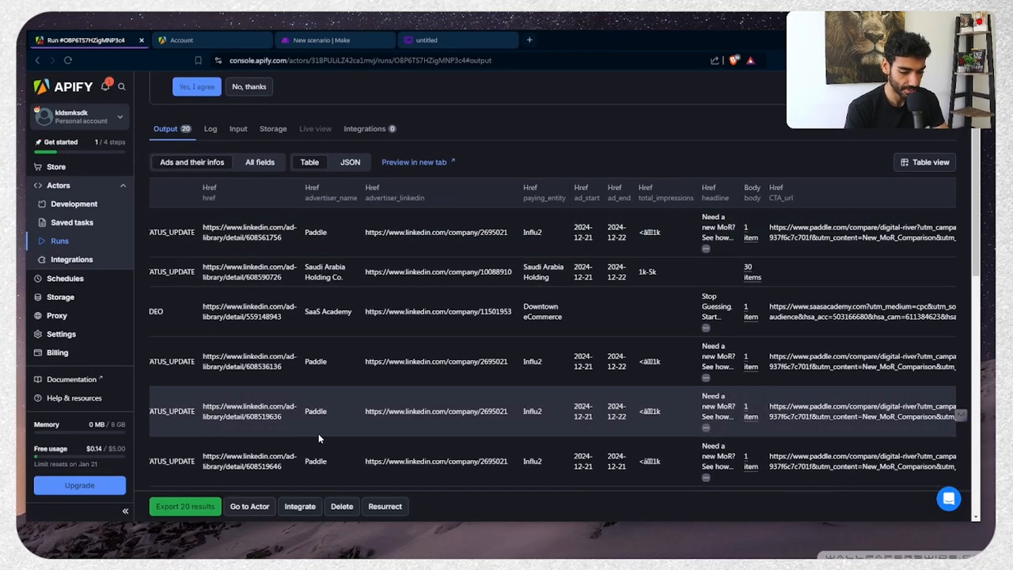
pyautogui.scroll(-2, 606, 429)
pyautogui.scroll(1, 606, 430)
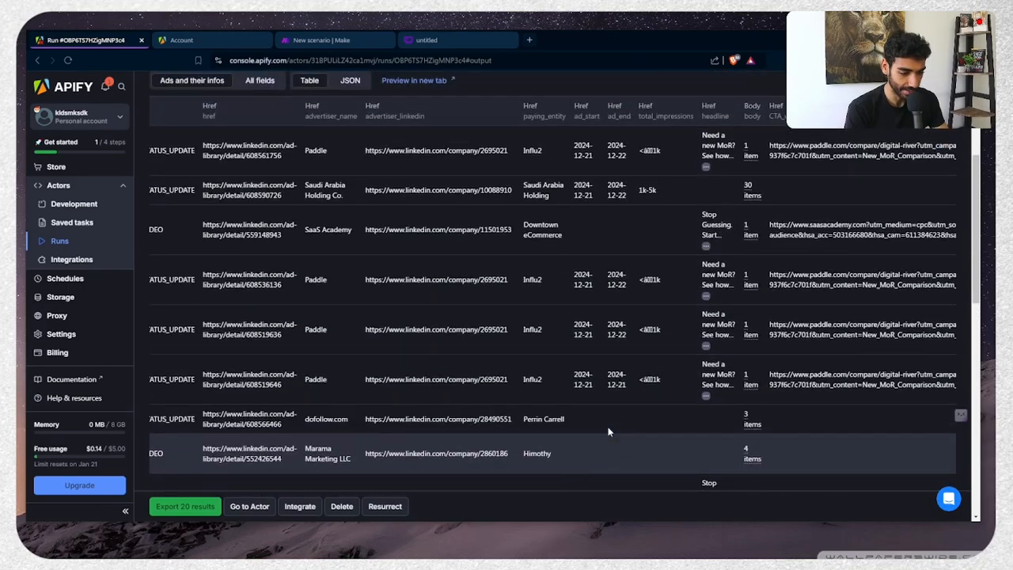
pyautogui.hscroll(-1, 590, 238)
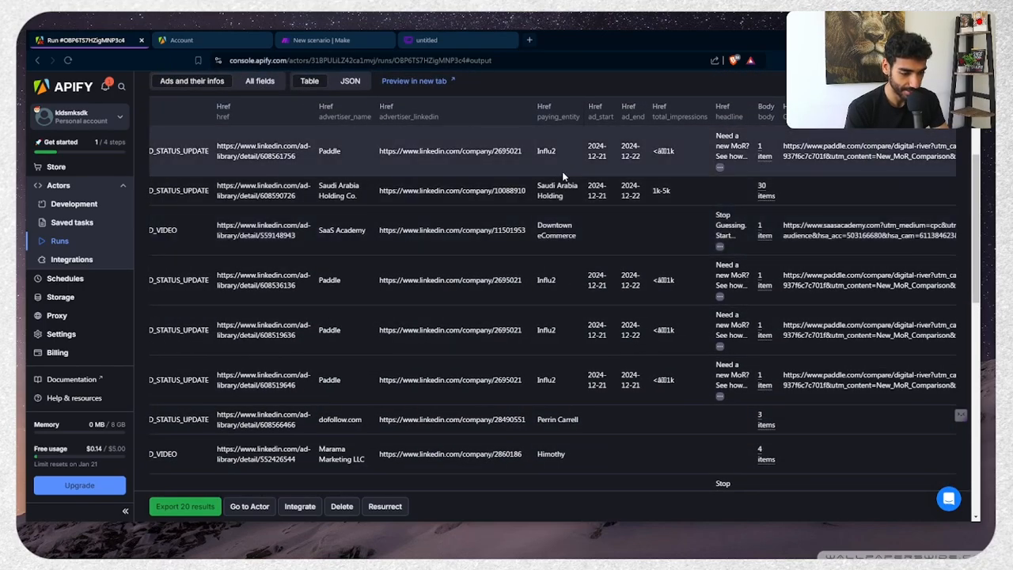
pyautogui.scroll(-1, 562, 171)
pyautogui.scroll(-4, 564, 172)
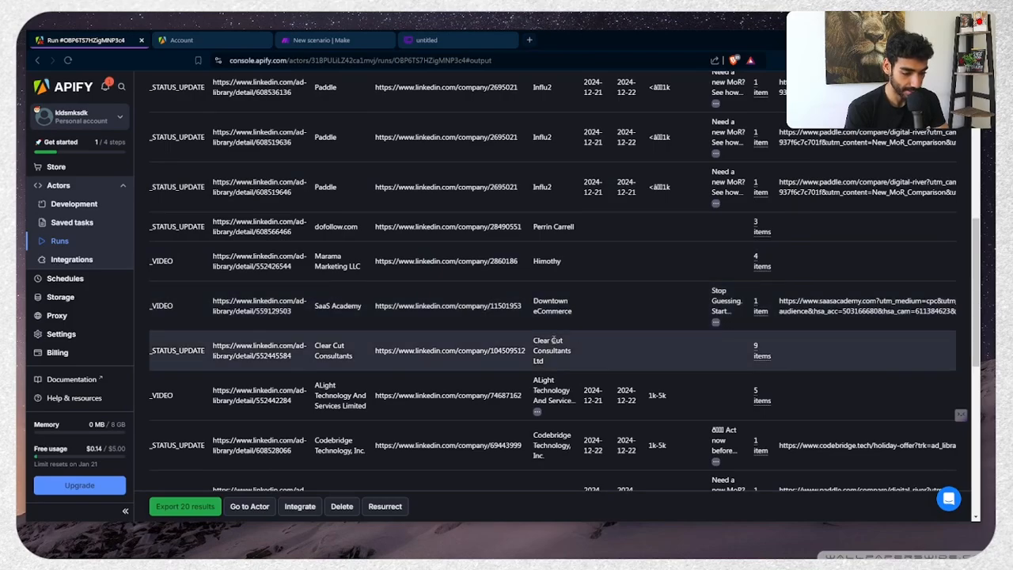
pyautogui.scroll(1, 553, 340)
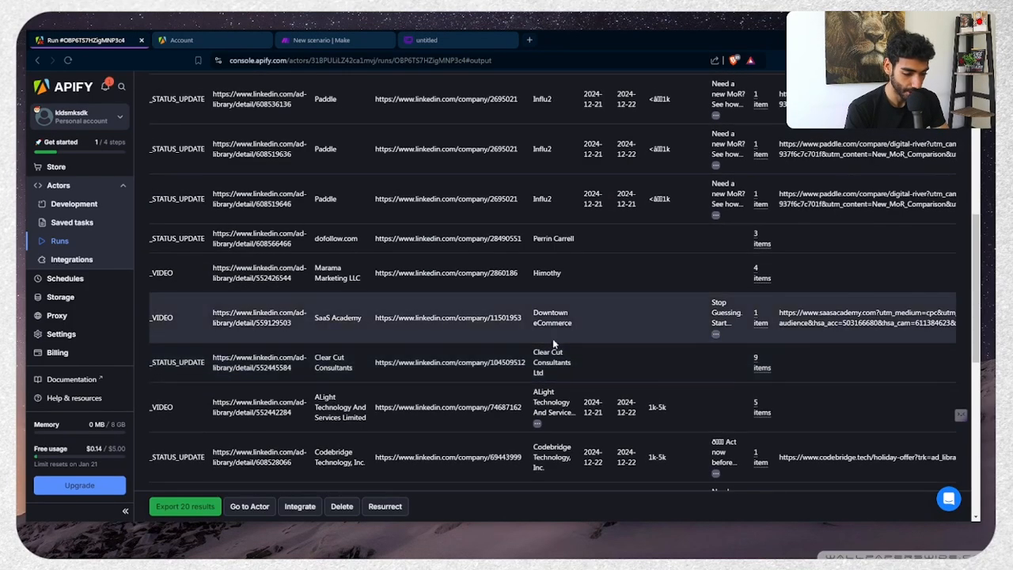
pyautogui.scroll(3, 570, 395)
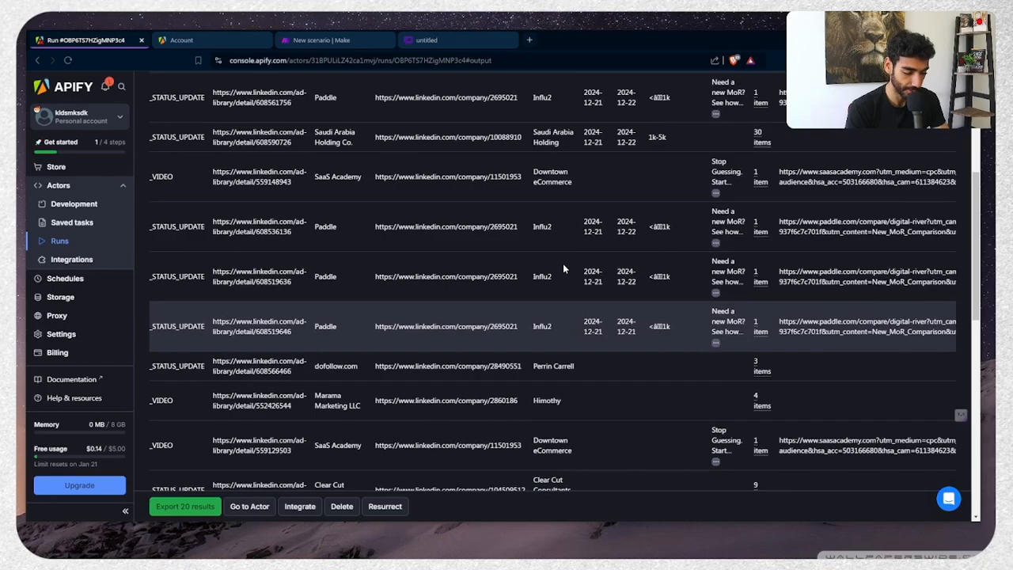
pyautogui.scroll(1, 561, 237)
pyautogui.scroll(4, 555, 197)
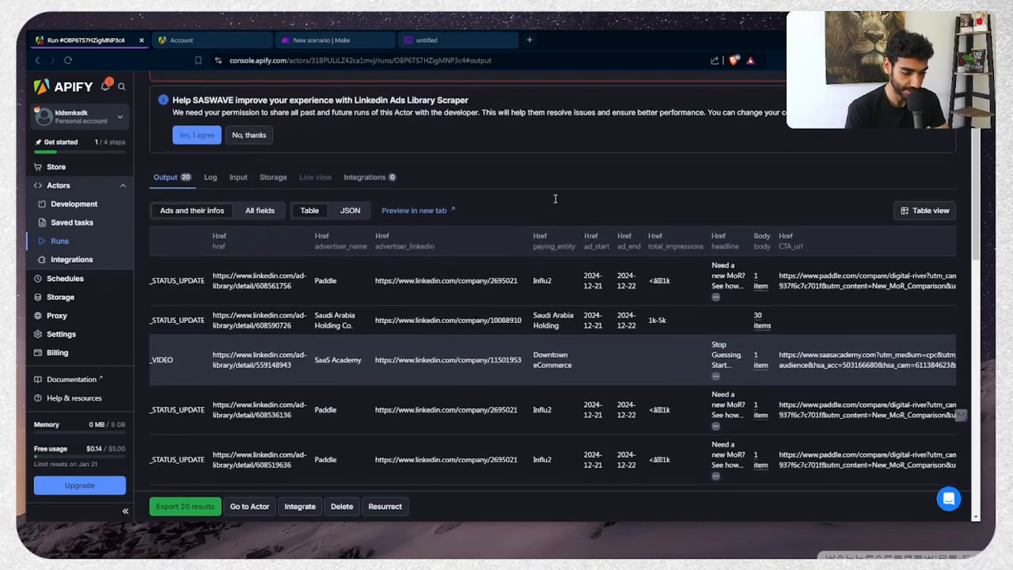
pyautogui.scroll(4, 552, 395)
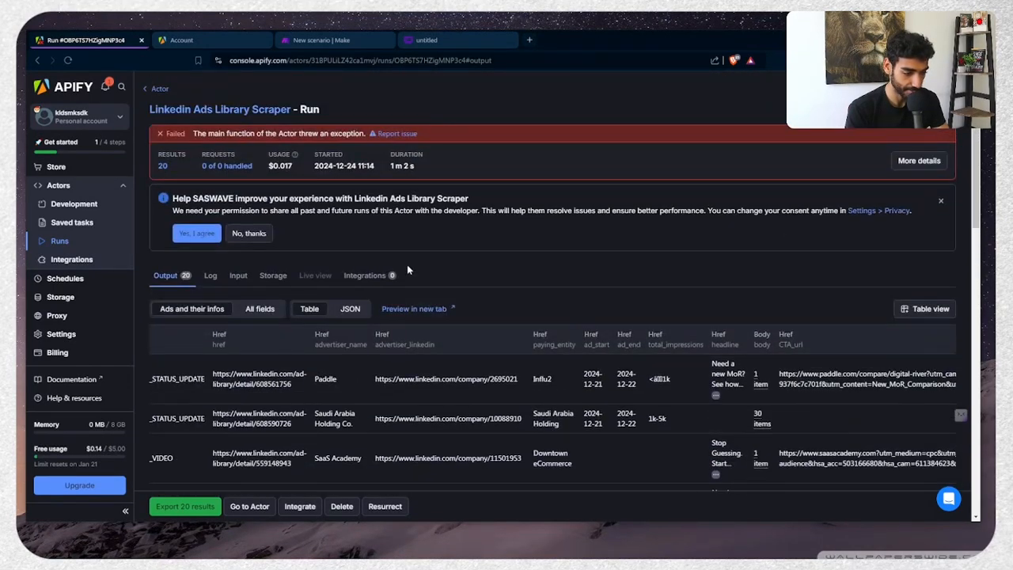
# Copy the dataset ID from the run's Storage details into Make's Dataset ID field
pyautogui.click(269, 283)
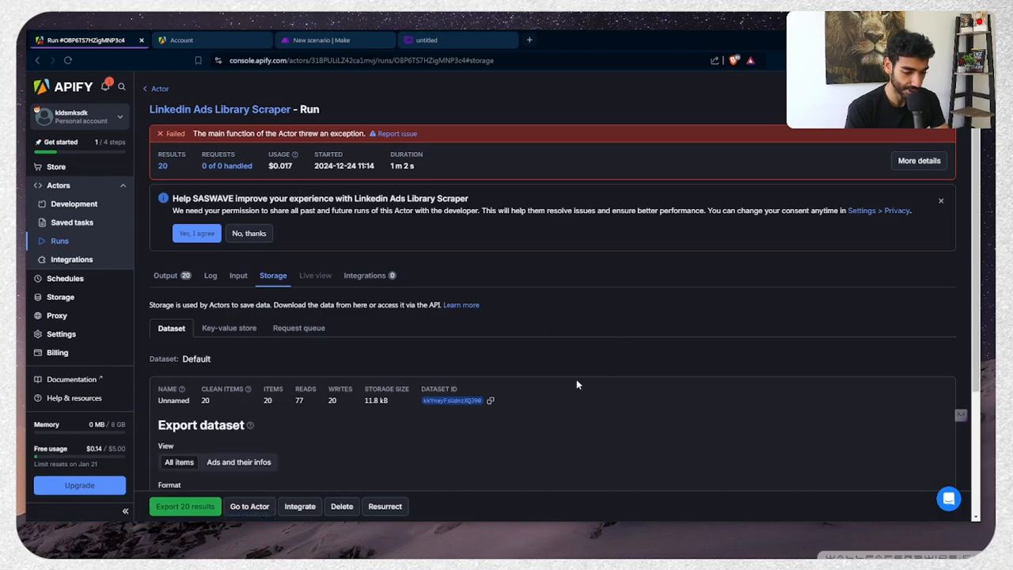
pyautogui.hotkey('ctrl', 'Tab')
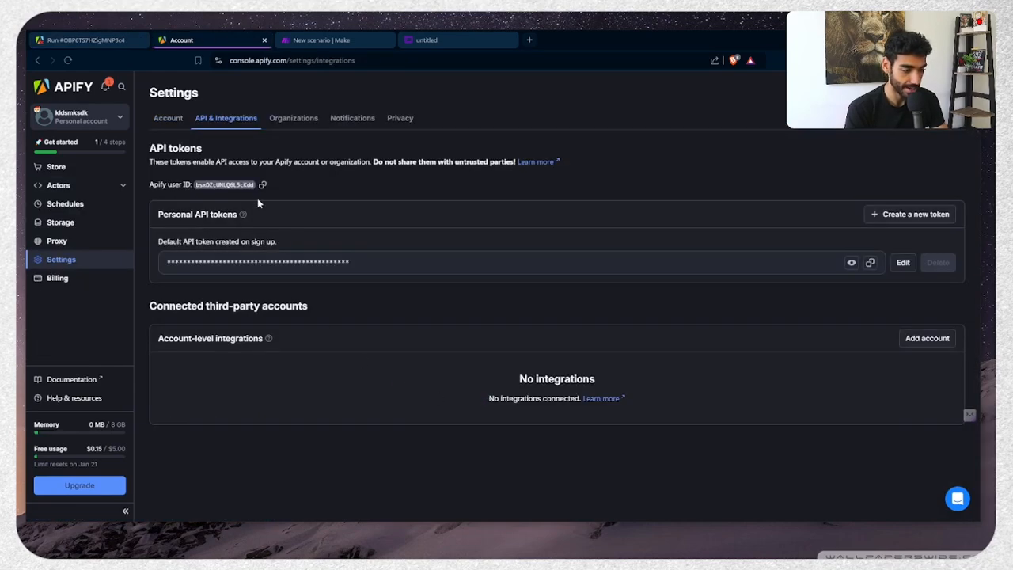
pyautogui.hotkey('ctrl', 'Tab')
pyautogui.write('kkYnayFsUdnzXQJ90')
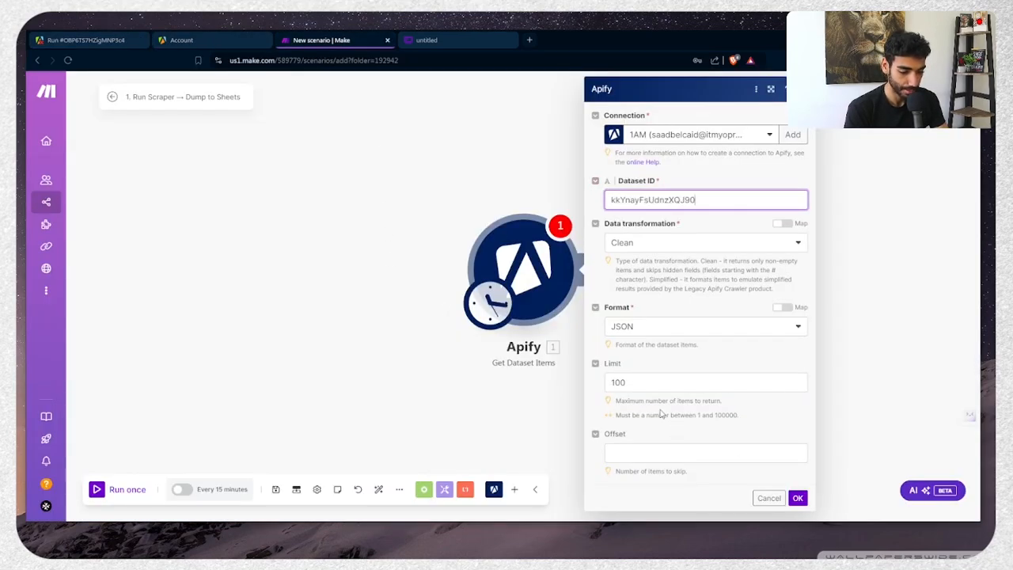
# Set the Apify module's limit to 2 and run the scenario once
pyautogui.click(639, 377)
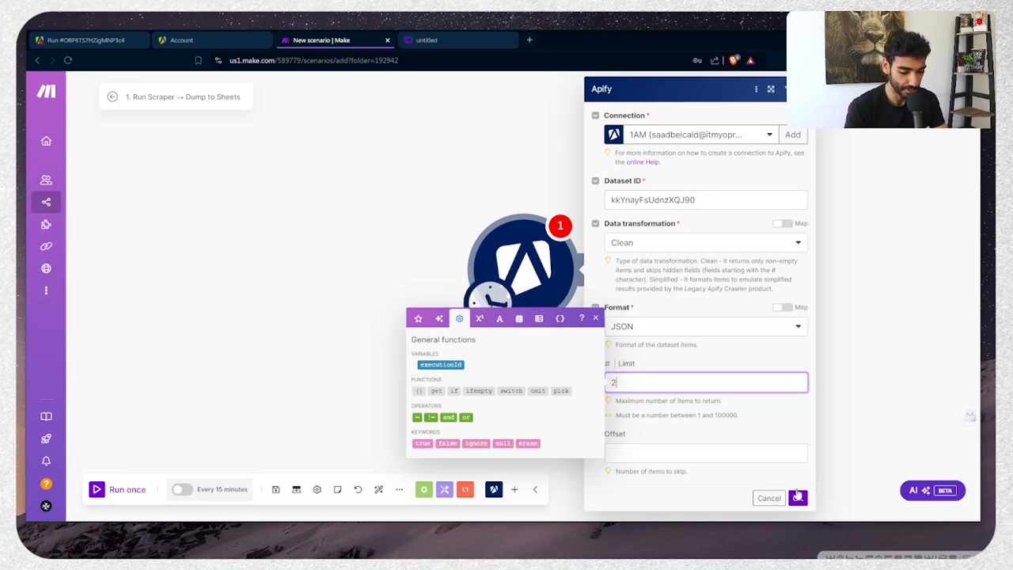
pyautogui.click(798, 498)
pyautogui.click(127, 489)
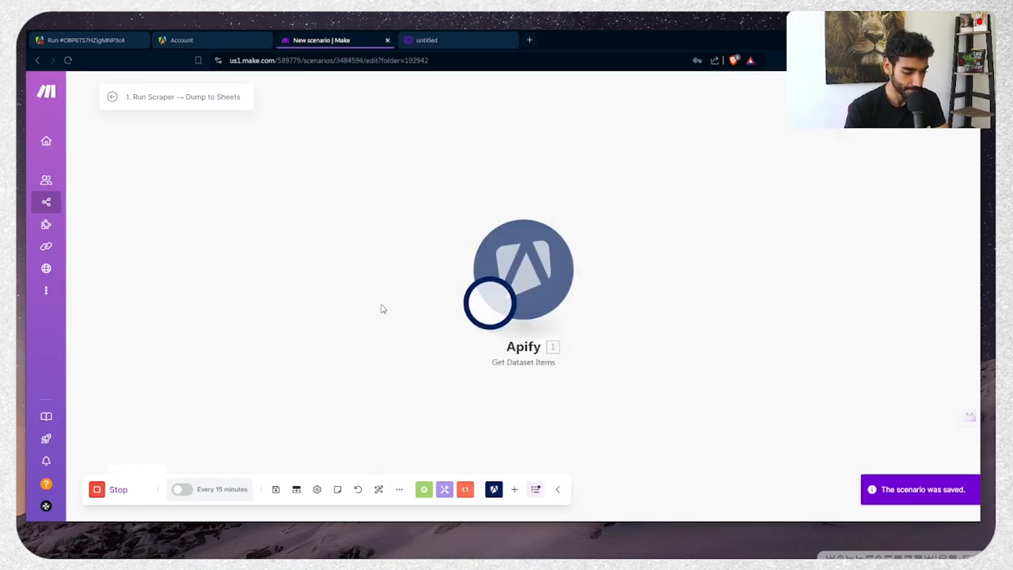
# Copy the first advertiser name, Paddle, from the output and search it on Google
pyautogui.doubleClick(576, 240)
pyautogui.moveTo(576, 239); pyautogui.dragTo(568, 292)
pyautogui.scroll(3, 567, 290)
pyautogui.click(567, 291)
pyautogui.doubleClick(539, 322)
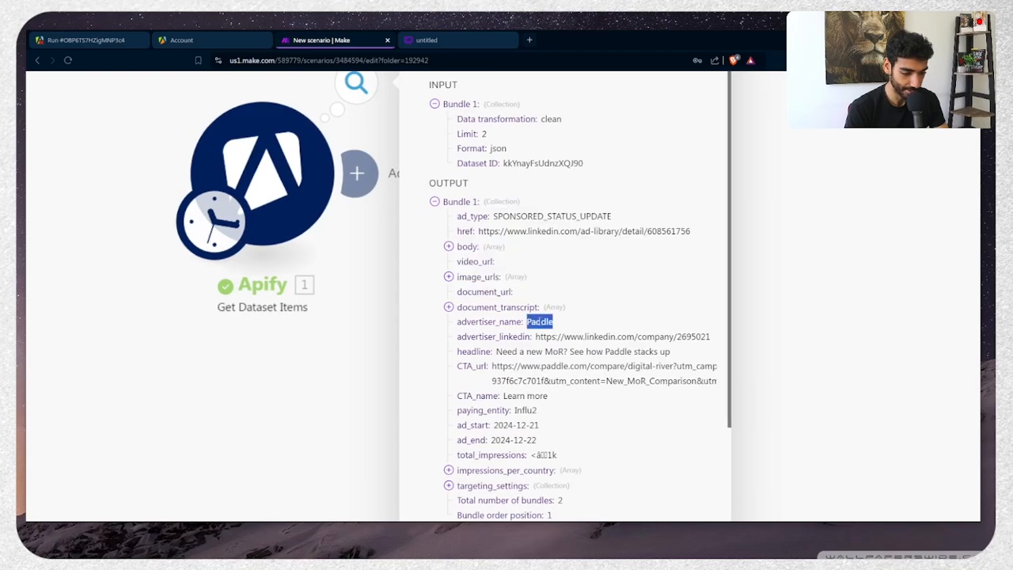
pyautogui.doubleClick(497, 321)
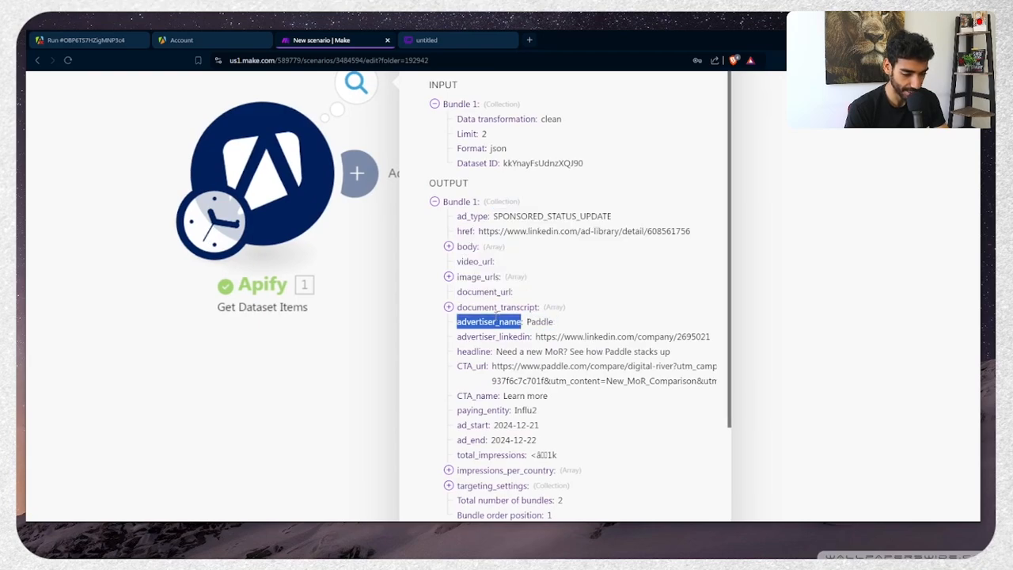
pyautogui.scroll(-3, 582, 362)
pyautogui.doubleClick(544, 327)
pyautogui.hotkey('ctrl', 'c')
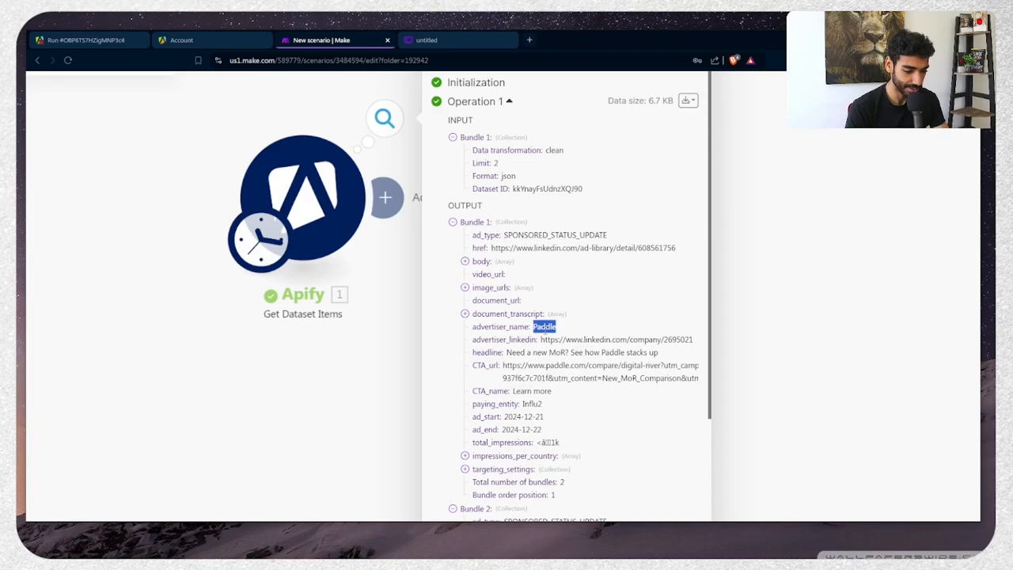
pyautogui.hotkey('ctrl', 't')
pyautogui.hotkey('ctrl', 'v')
pyautogui.press('Return')
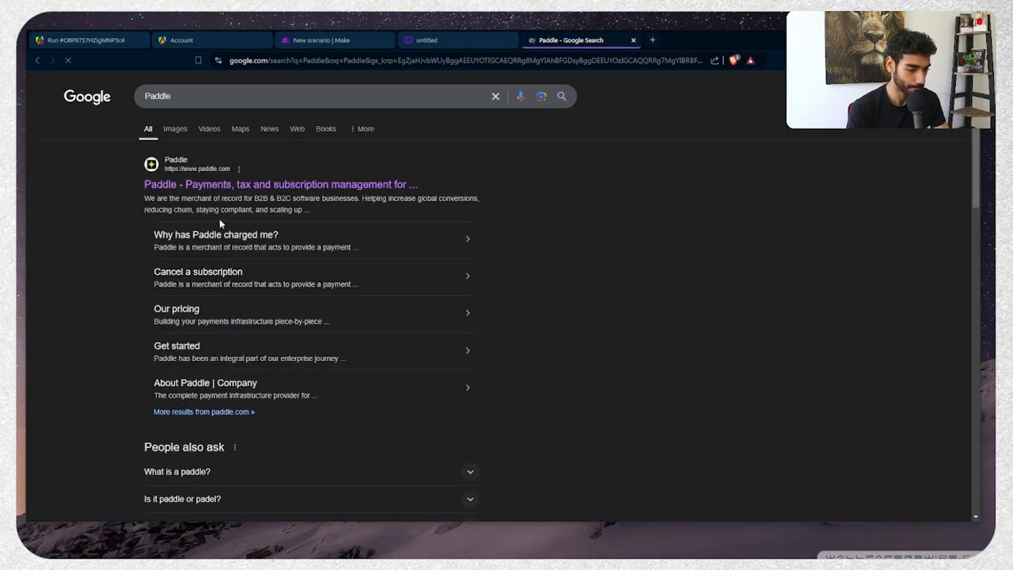
# Open paddle.com and scroll down to its customer stats and logo strip
pyautogui.click(237, 188)
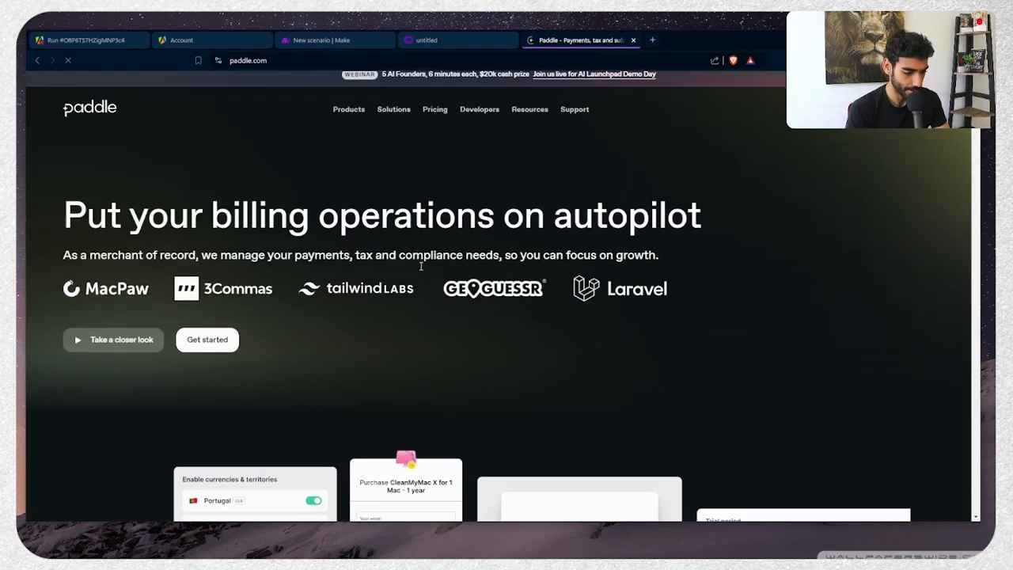
pyautogui.scroll(-6, 421, 267)
pyautogui.scroll(-5, 421, 271)
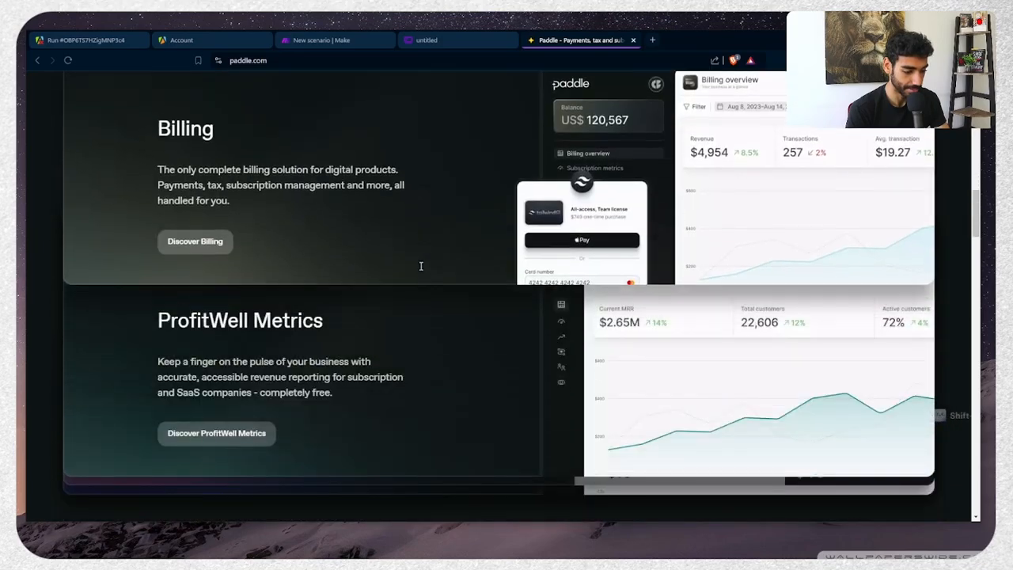
pyautogui.scroll(10, 421, 271)
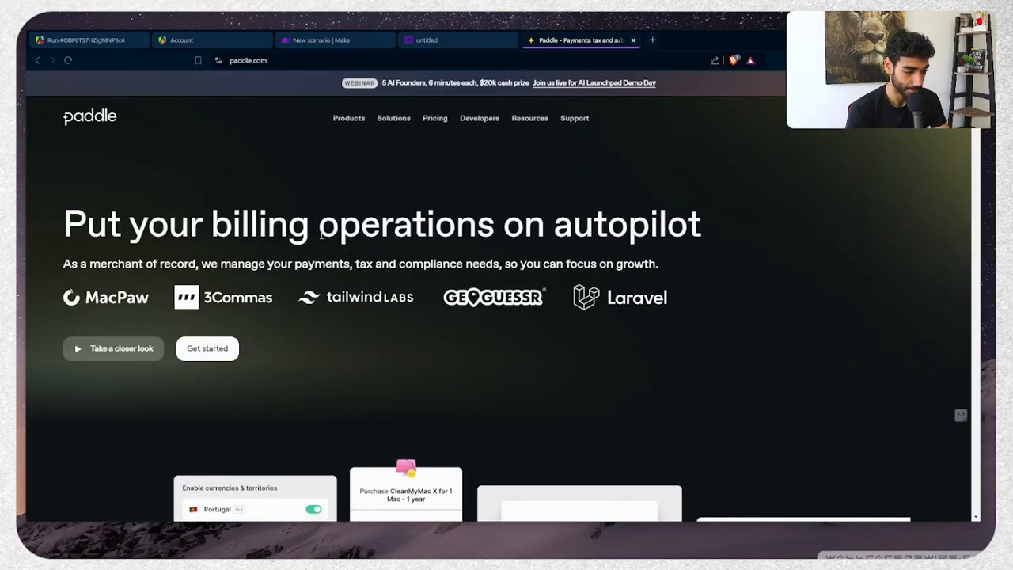
pyautogui.tripleClick(321, 232)
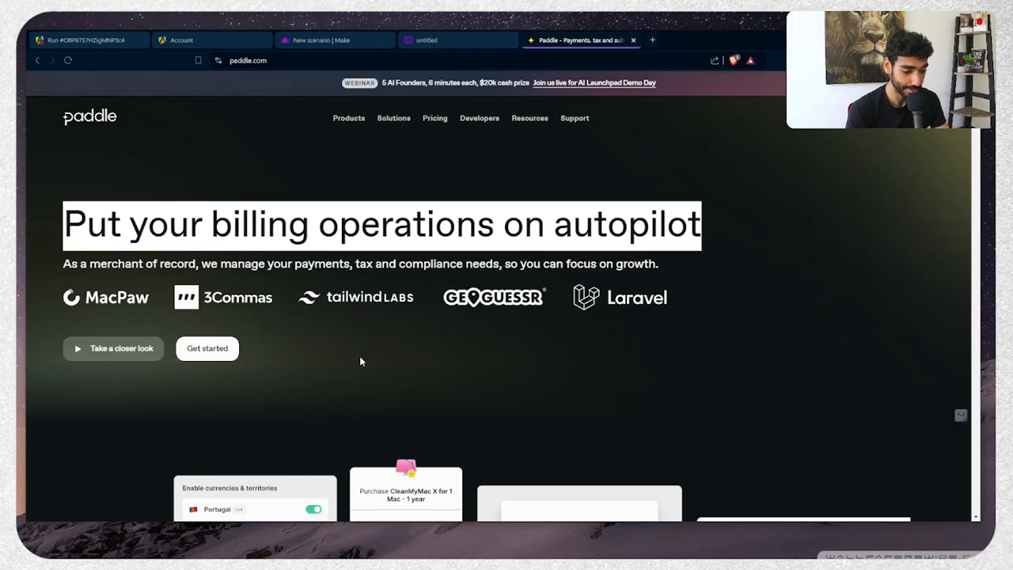
pyautogui.scroll(-2, 359, 357)
pyautogui.scroll(-15, 351, 315)
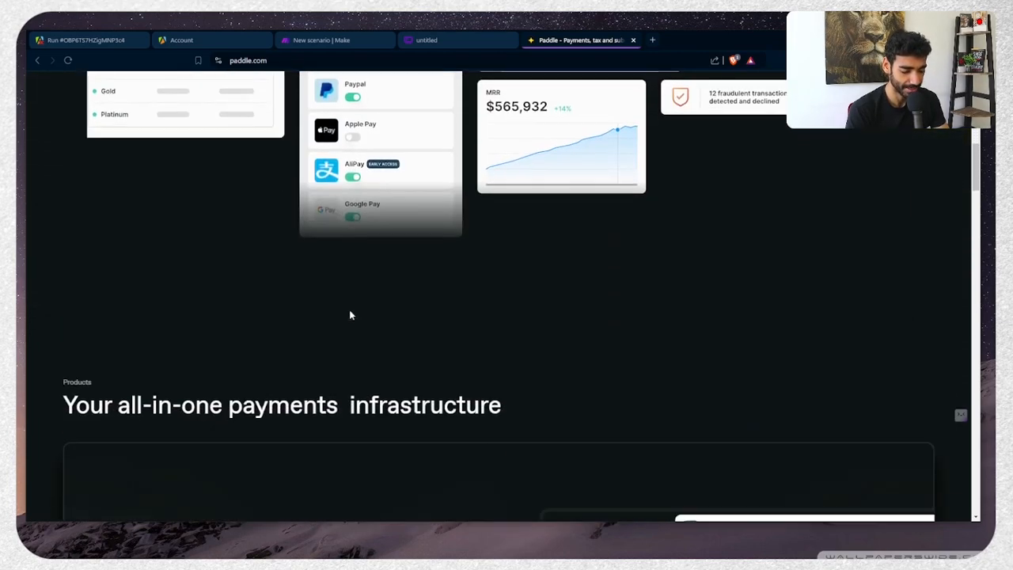
pyautogui.scroll(-12, 350, 315)
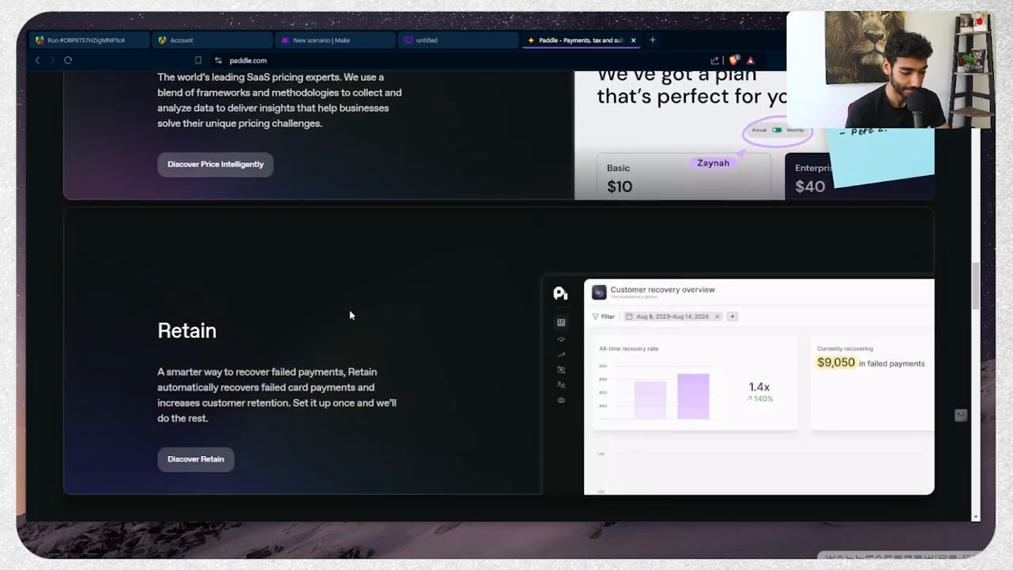
pyautogui.scroll(-2, 351, 315)
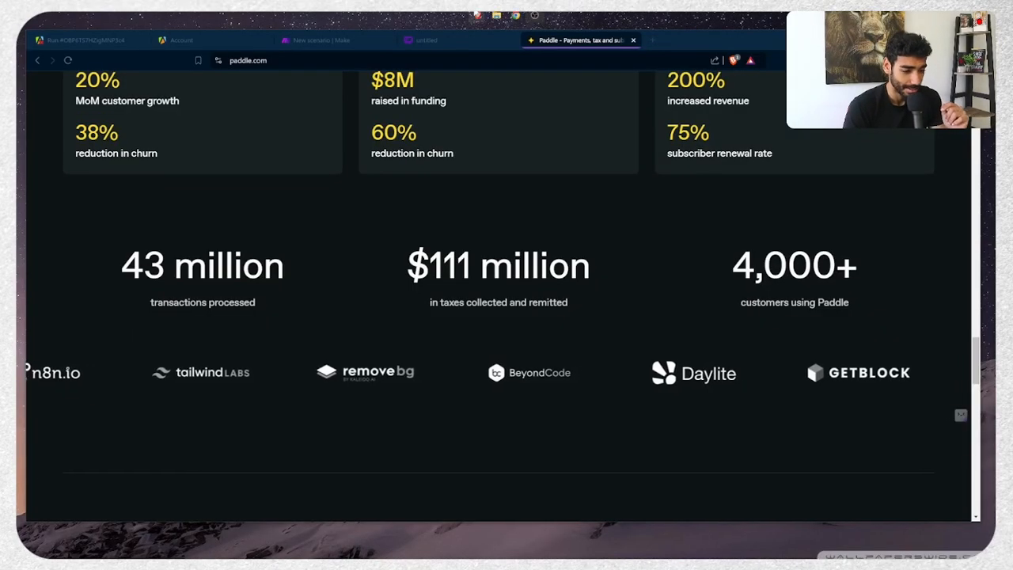
# Close Paddle's website tab to return to the Make Apify output
pyautogui.moveTo(478, 14)
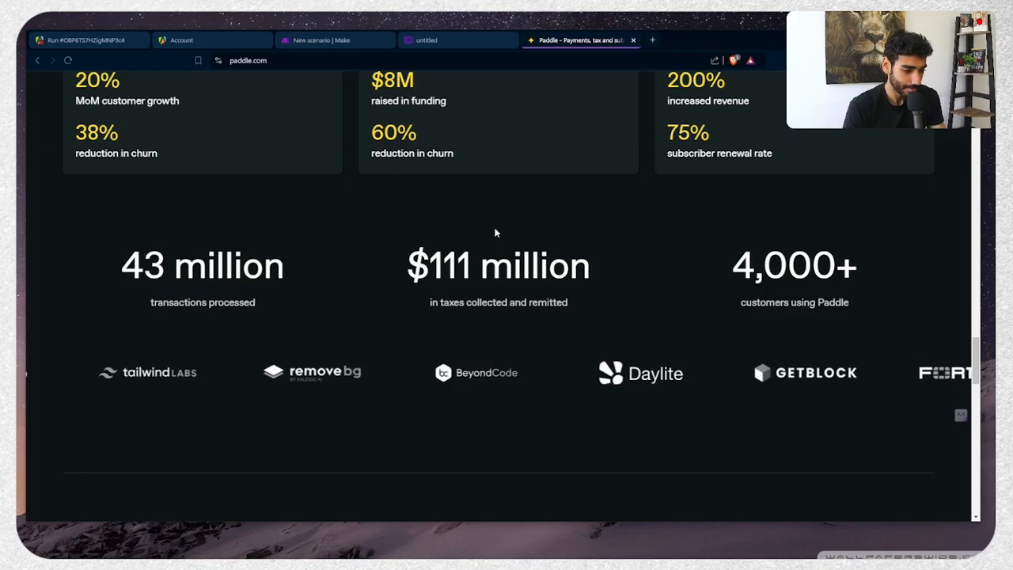
pyautogui.hotkey('ctrl', 'w')
pyautogui.scroll(-5, 395, 283)
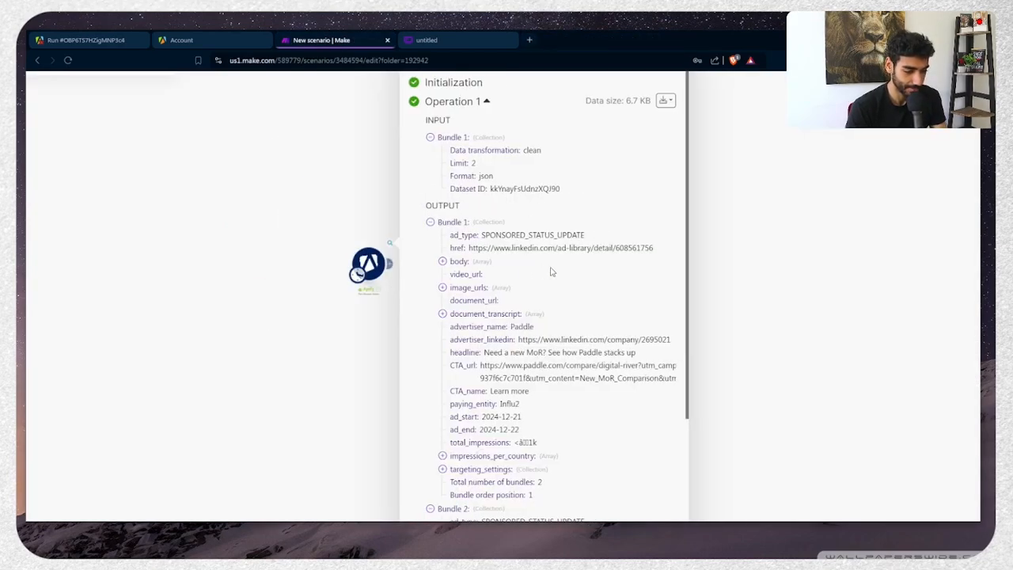
# Add a Google Sheets Add a Row module after the Apify module
pyautogui.scroll(-3, 551, 272)
pyautogui.click(400, 328)
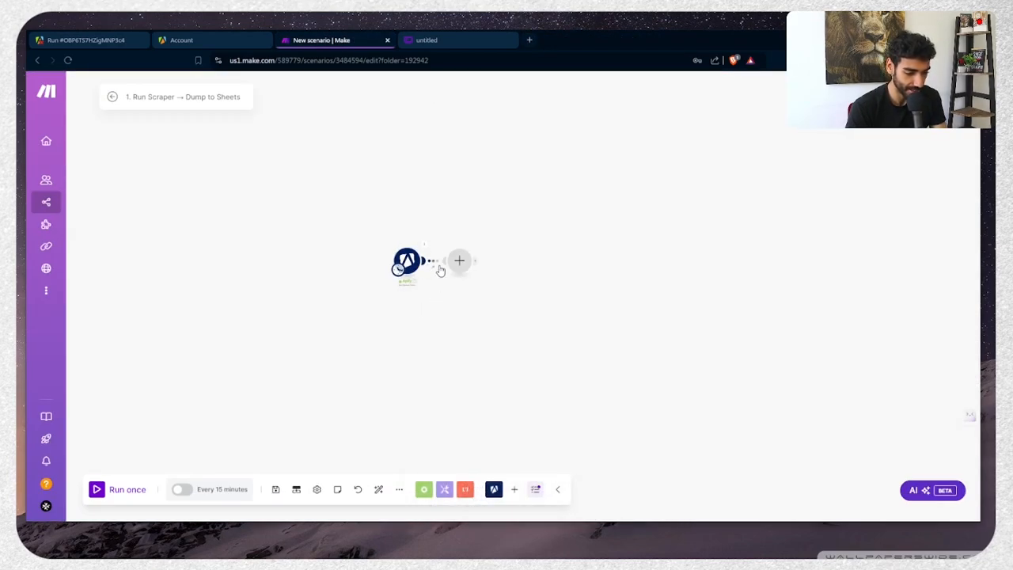
pyautogui.click(459, 261)
pyautogui.scroll(-1, 519, 357)
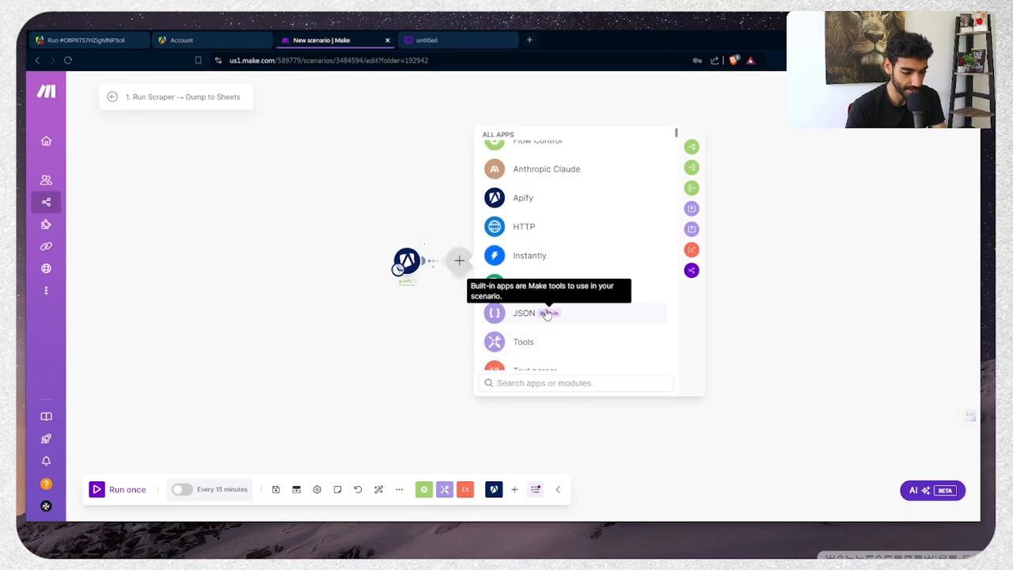
pyautogui.click(543, 291)
pyautogui.scroll(-2, 558, 320)
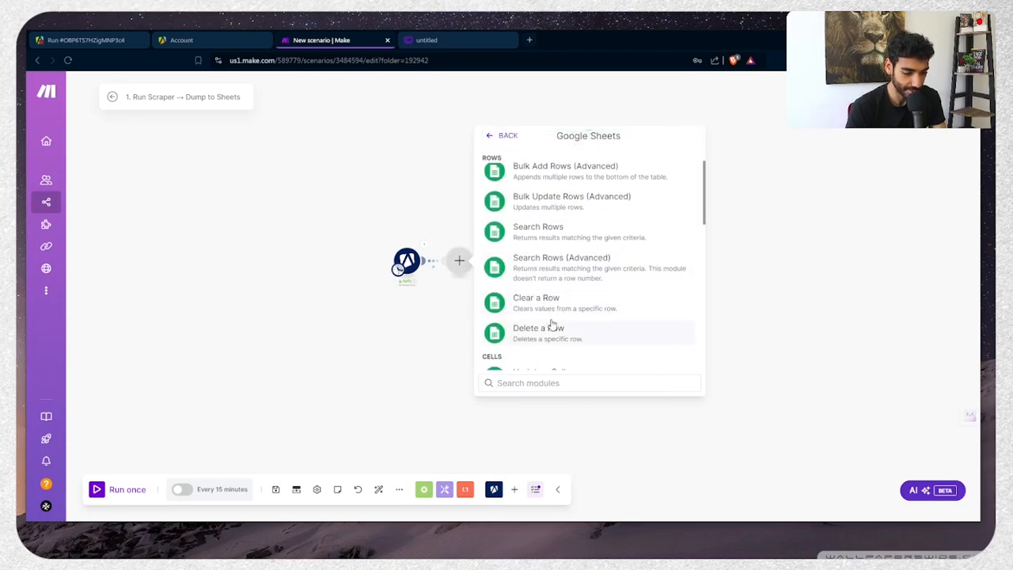
pyautogui.write('add')
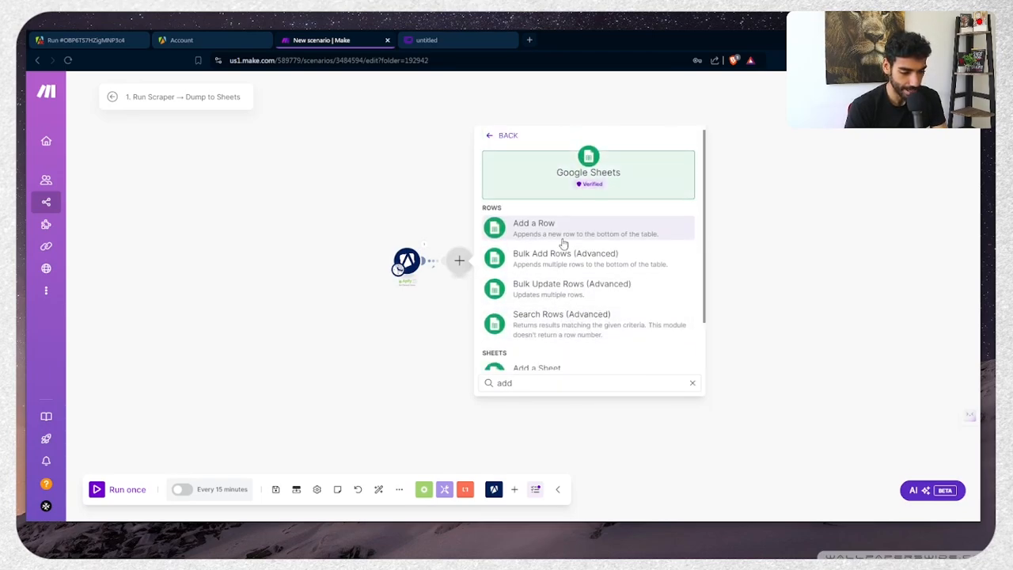
pyautogui.click(562, 238)
# Select a Google account connection for the Add a Row module
pyautogui.click(570, 162)
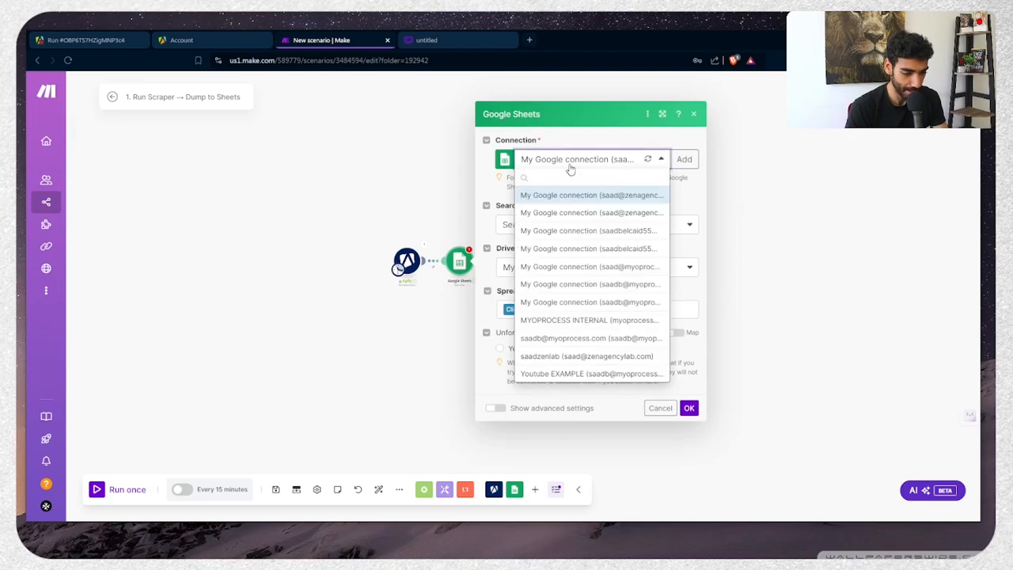
pyautogui.click(628, 294)
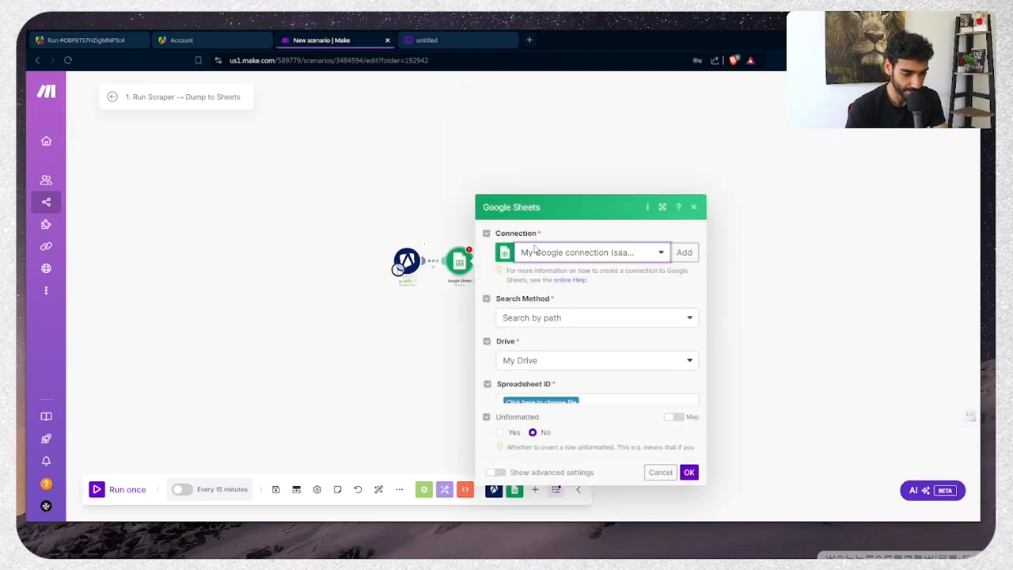
pyautogui.click(529, 40)
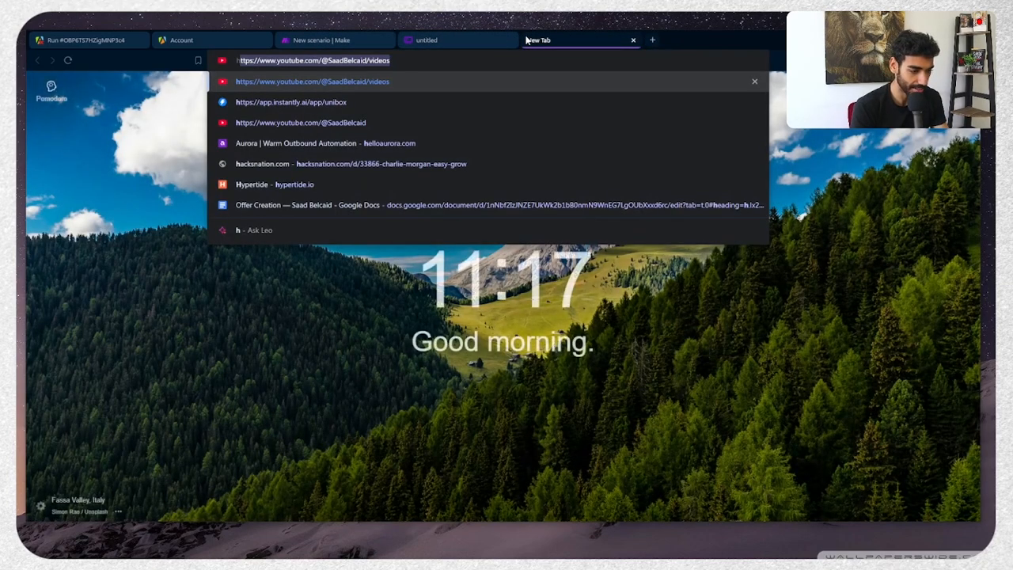
# Create a spreadsheet via sheets.new titled 'Data extracted from LinkedIn Ads Scraper'
pyautogui.write('sheets.new')
pyautogui.press('Return')
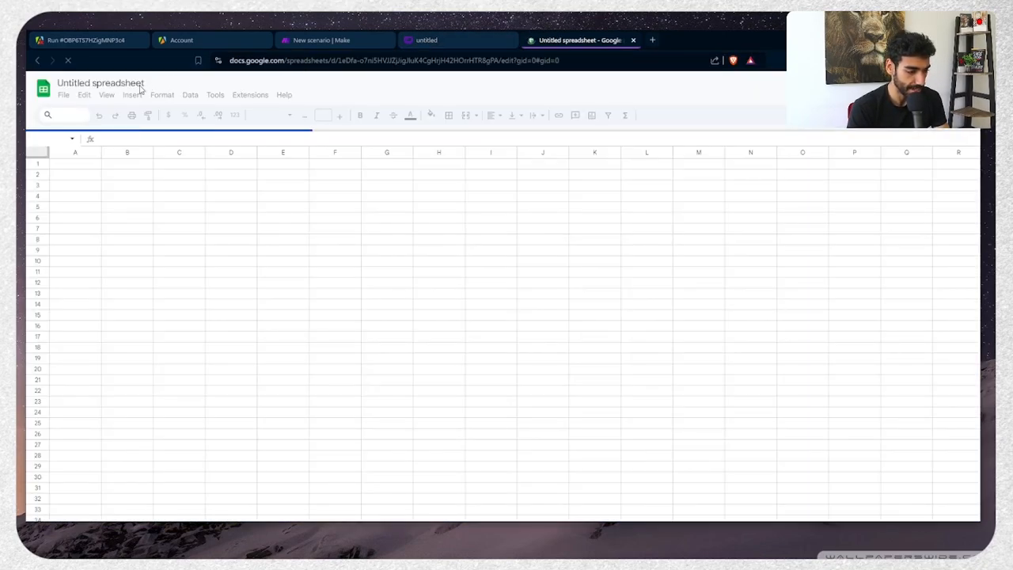
pyautogui.click(124, 85)
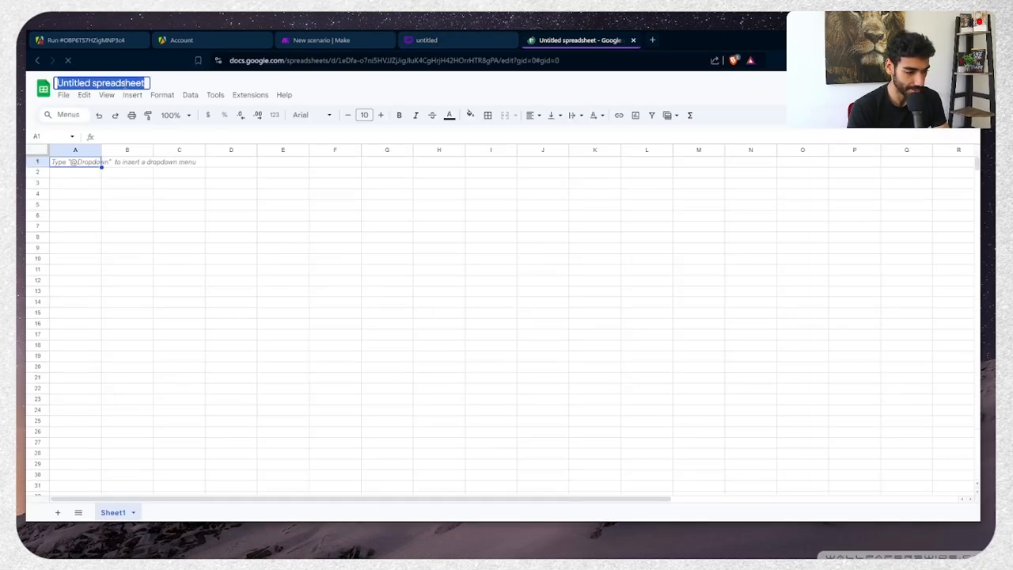
pyautogui.write('D')
pyautogui.click(125, 85)
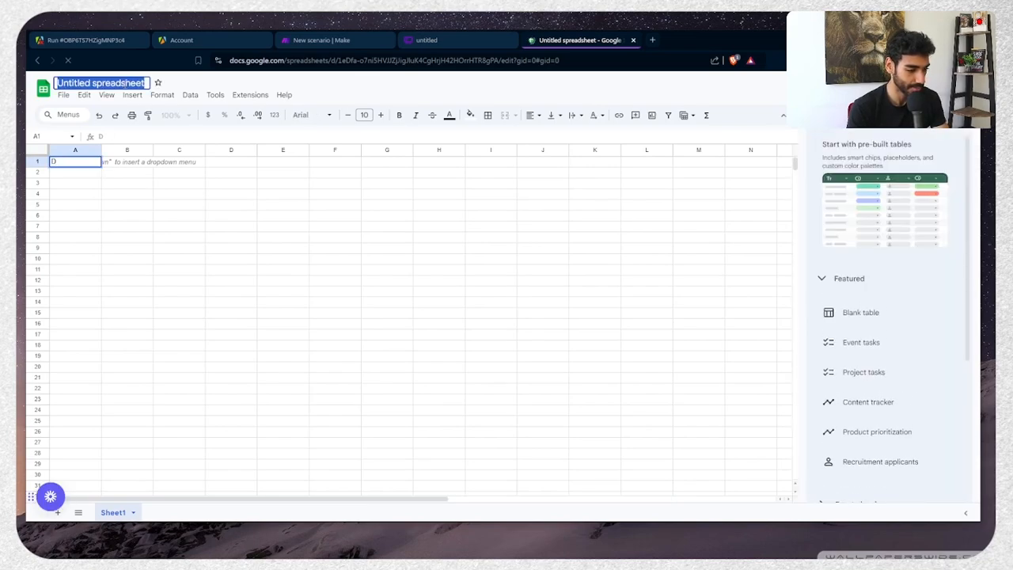
pyautogui.write('Data')
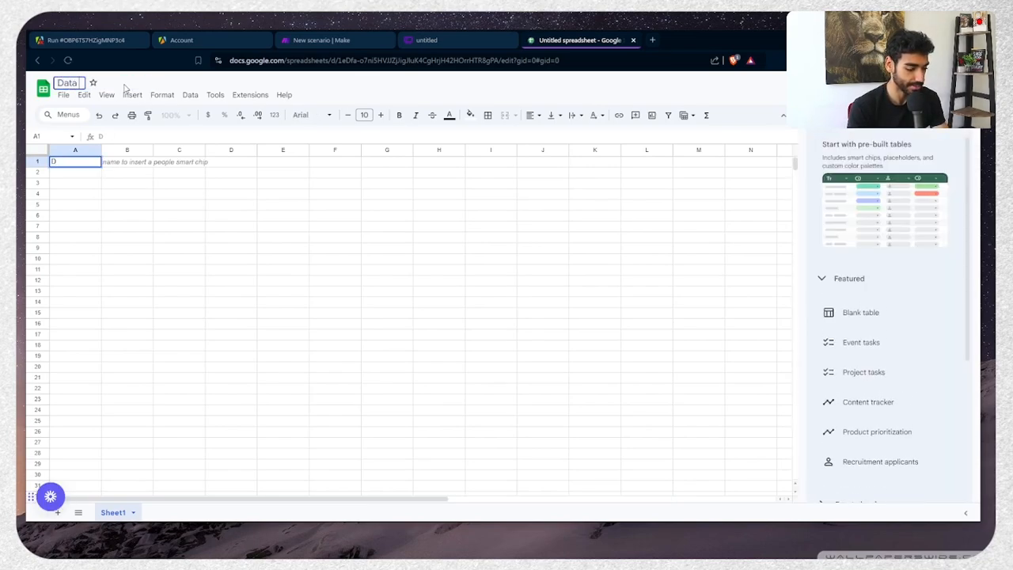
pyautogui.write(' extracted fr')
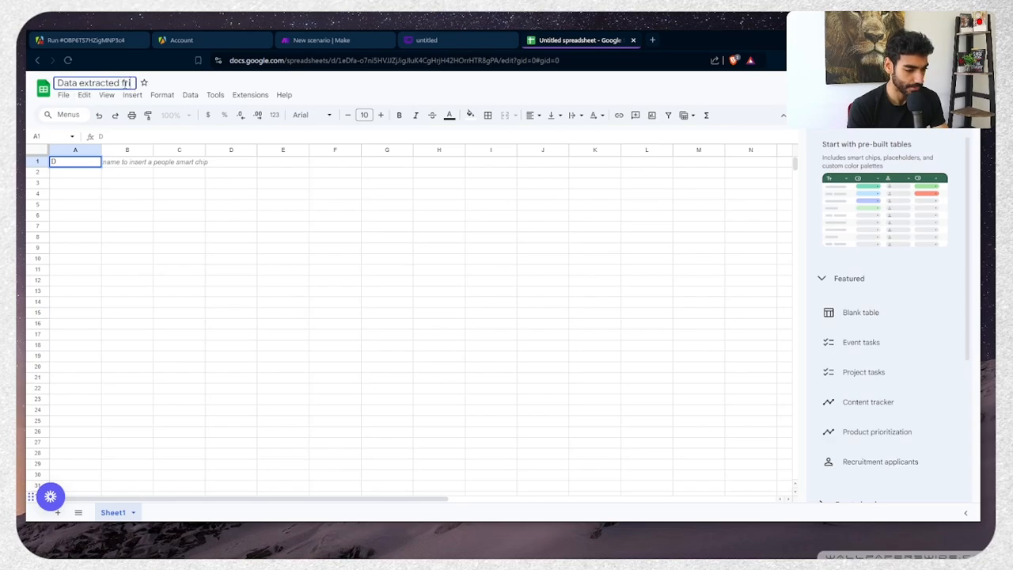
pyautogui.write('om')
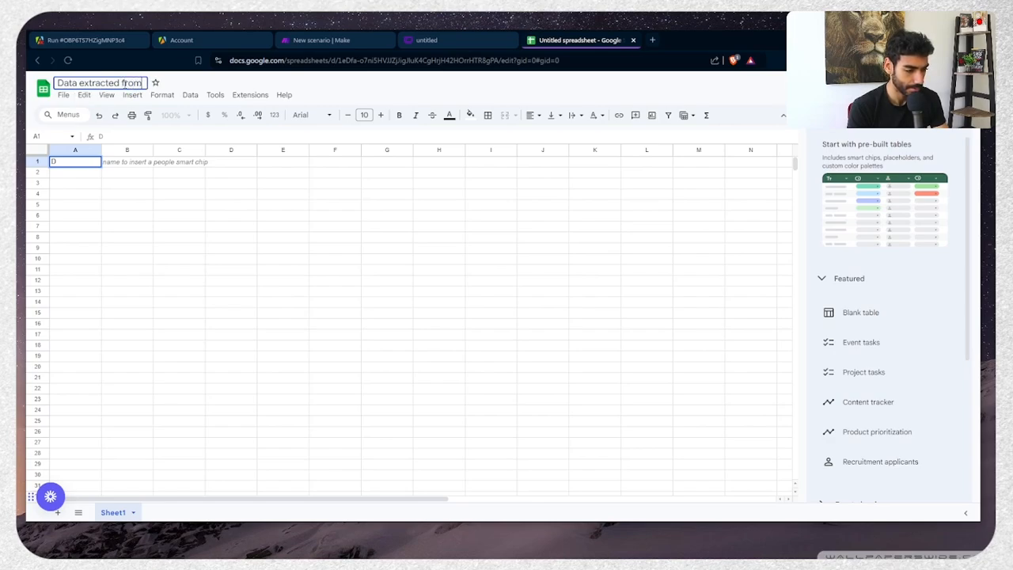
pyautogui.write(' Linked')
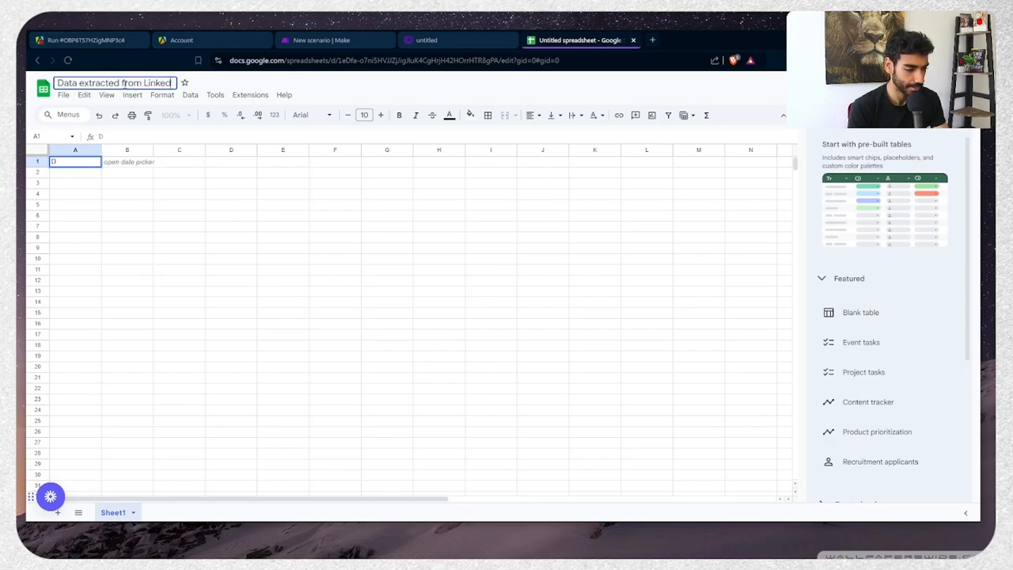
pyautogui.write('In Ads')
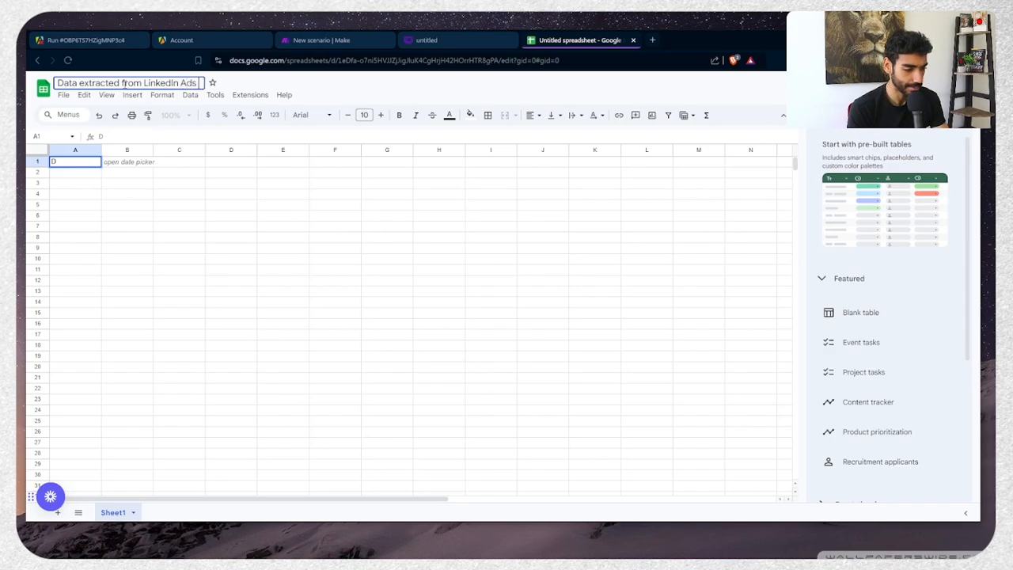
pyautogui.write(' Scraper')
pyautogui.press('Return')
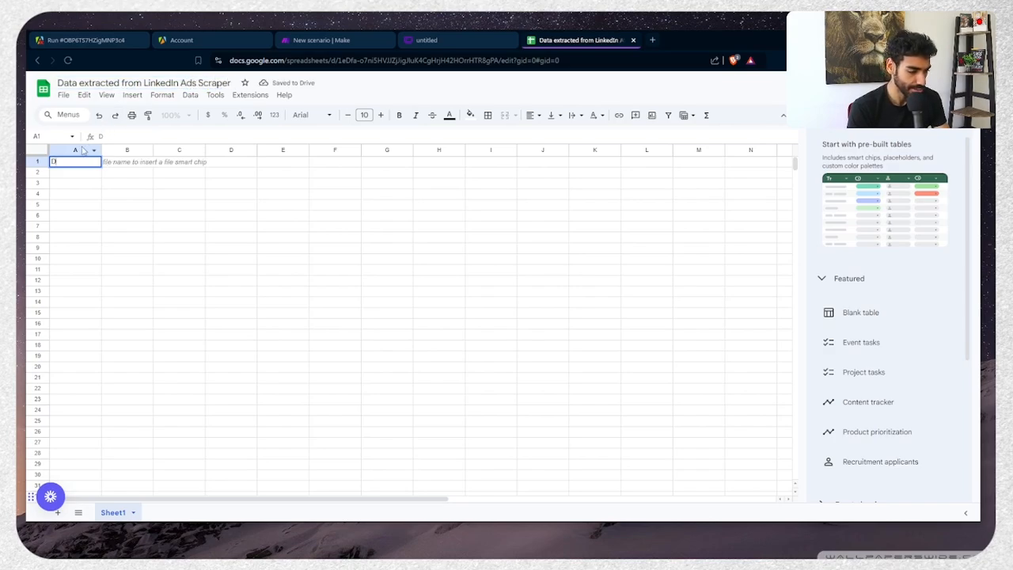
pyautogui.click(77, 183)
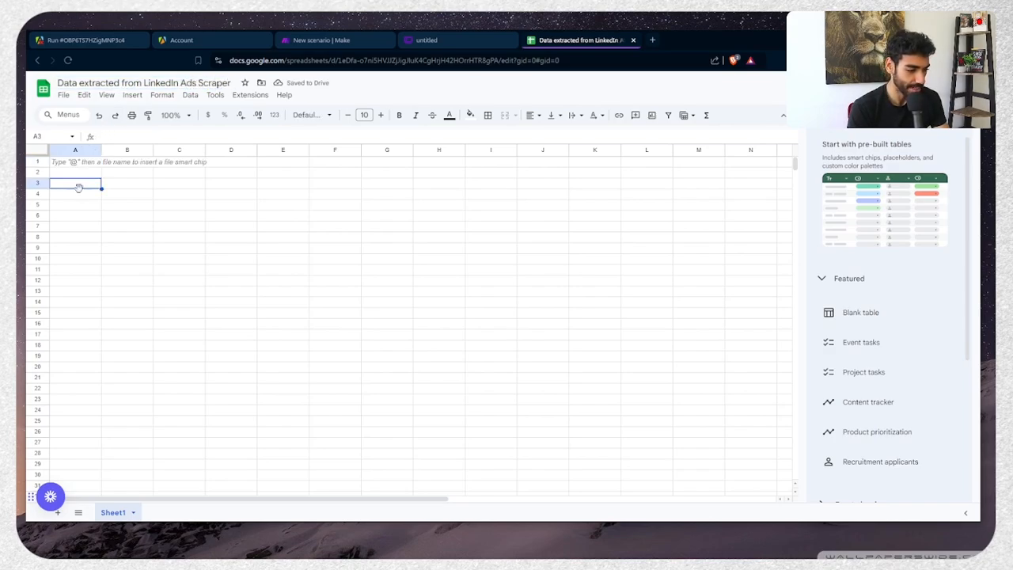
pyautogui.hotkey('ctrl', 'Tab')
# Check the Paddle advertiser name in Make's output and enter 'Company Name' in A1
pyautogui.click(166, 274)
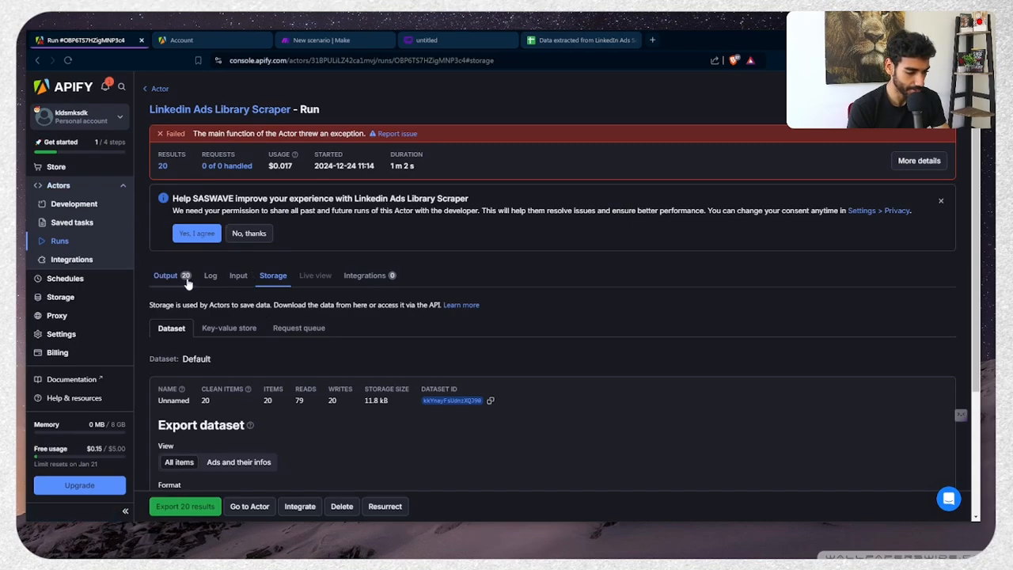
pyautogui.scroll(-1, 323, 345)
pyautogui.hotkey('ctrl', 'Tab')
pyautogui.hotkey('ctrl', 'Tab')
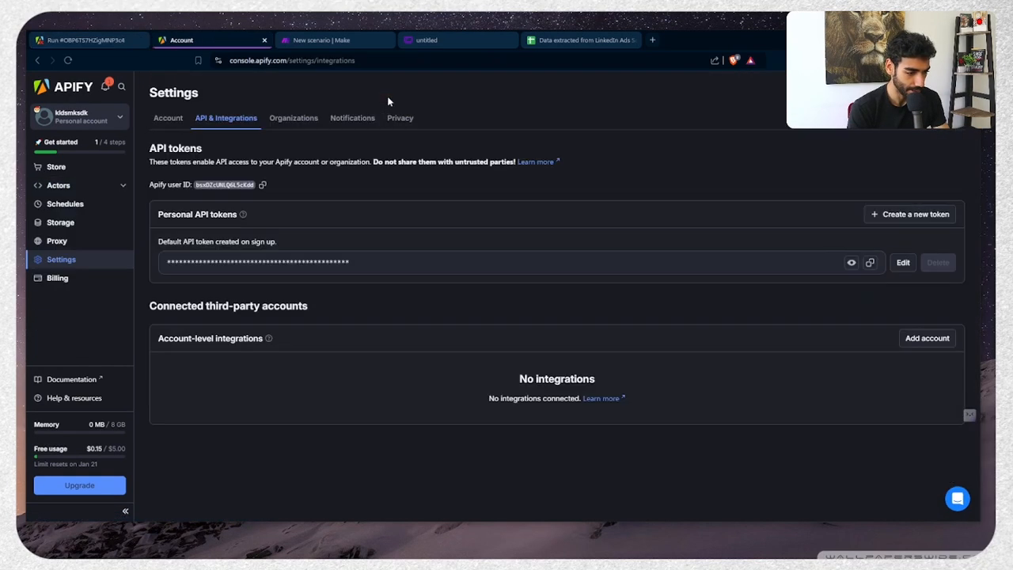
pyautogui.click(420, 379)
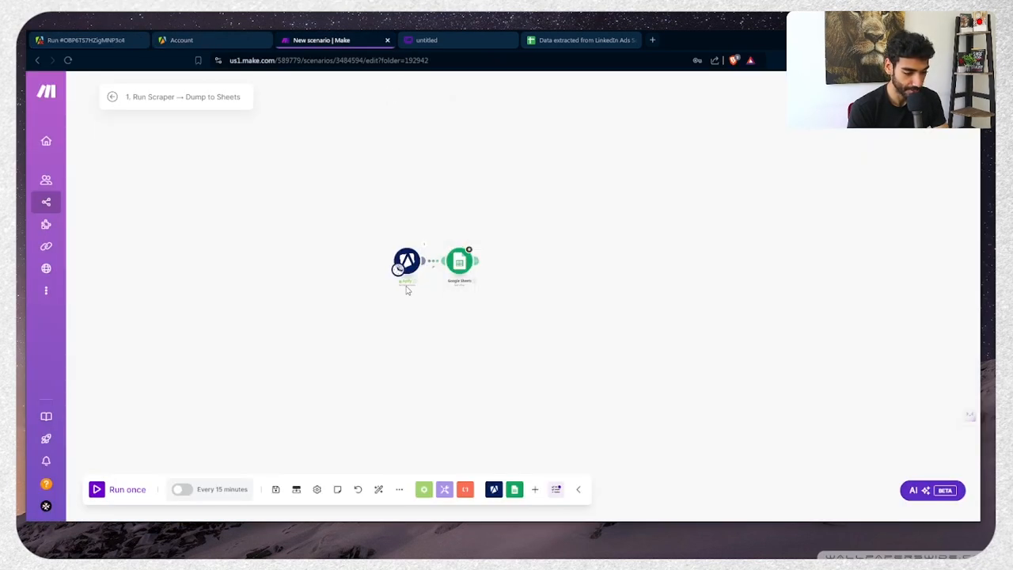
pyautogui.click(424, 244)
pyautogui.scroll(5, 531, 281)
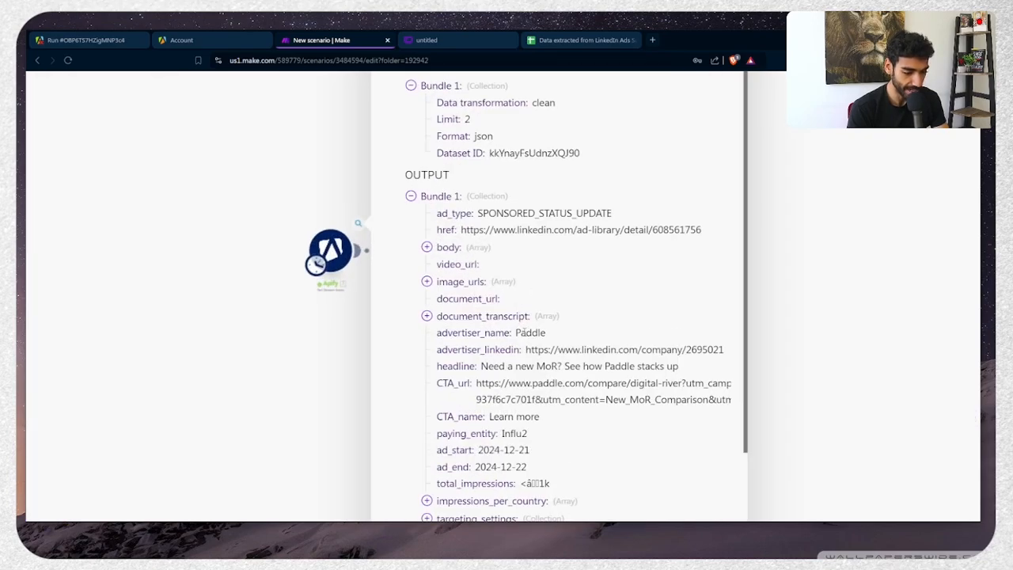
pyautogui.doubleClick(522, 332)
pyautogui.click(581, 39)
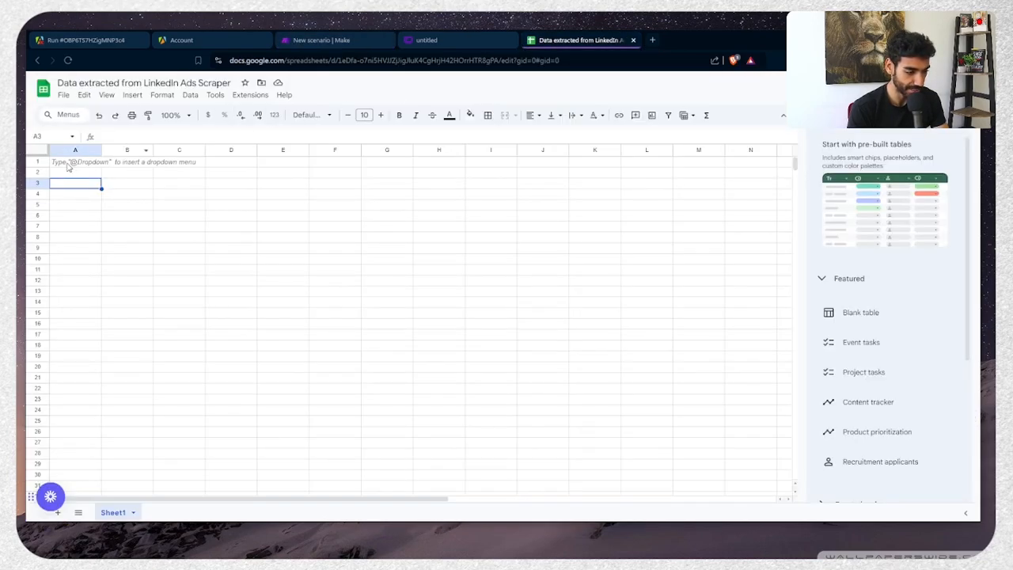
pyautogui.click(66, 162)
pyautogui.write('Company')
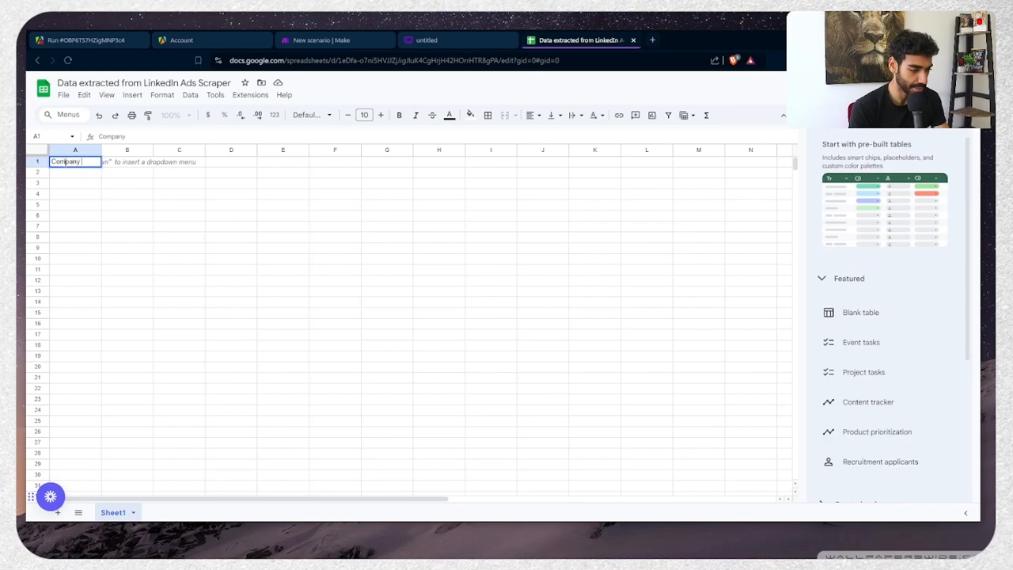
pyautogui.write(' Name')
pyautogui.press('Return')
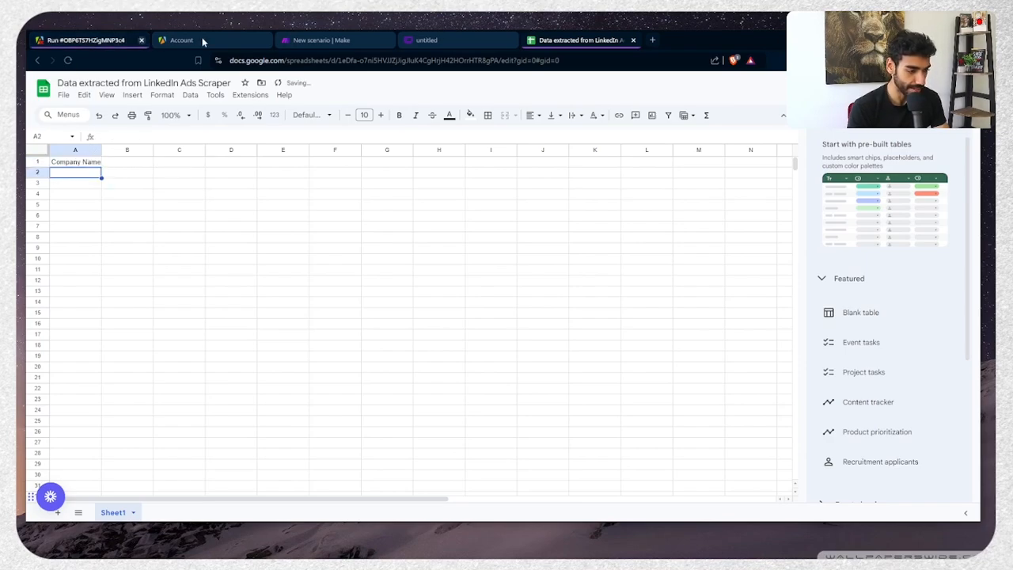
# Review the ad body text in Make and add the 'Ad Copy' header in B1
pyautogui.click(310, 41)
pyautogui.scroll(-1, 558, 342)
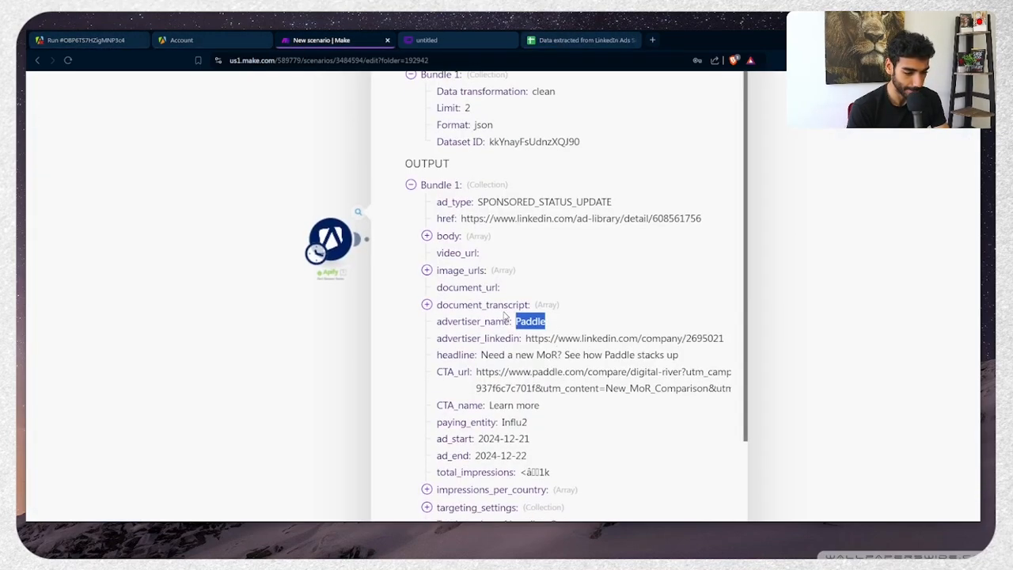
pyautogui.click(448, 237)
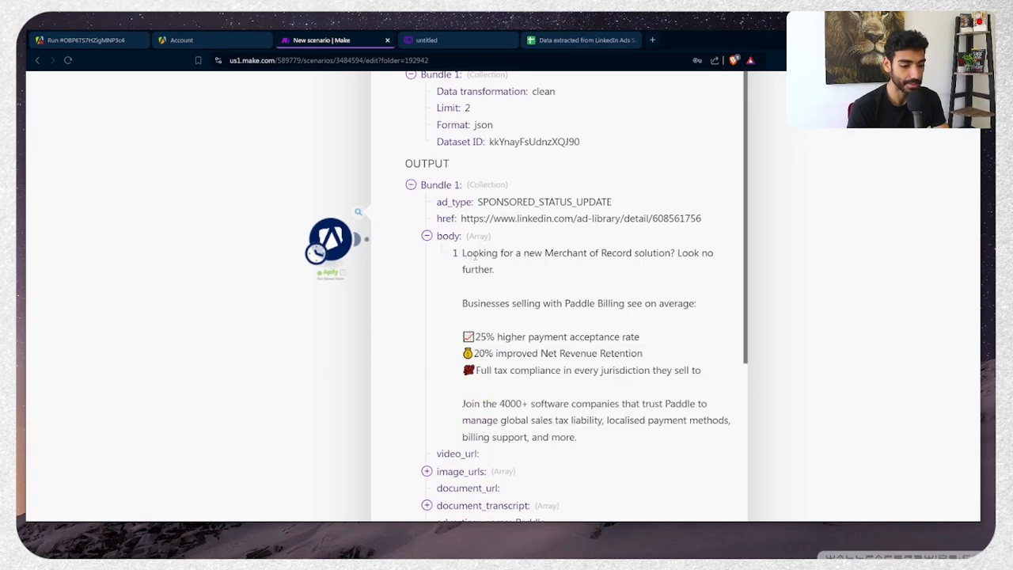
pyautogui.click(582, 40)
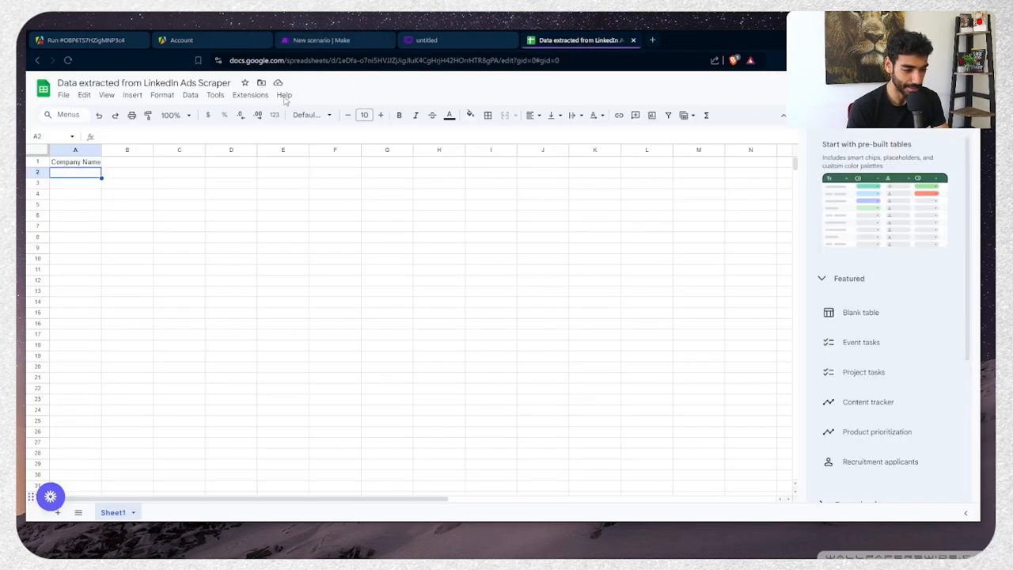
pyautogui.click(123, 163)
pyautogui.write('Ad C')
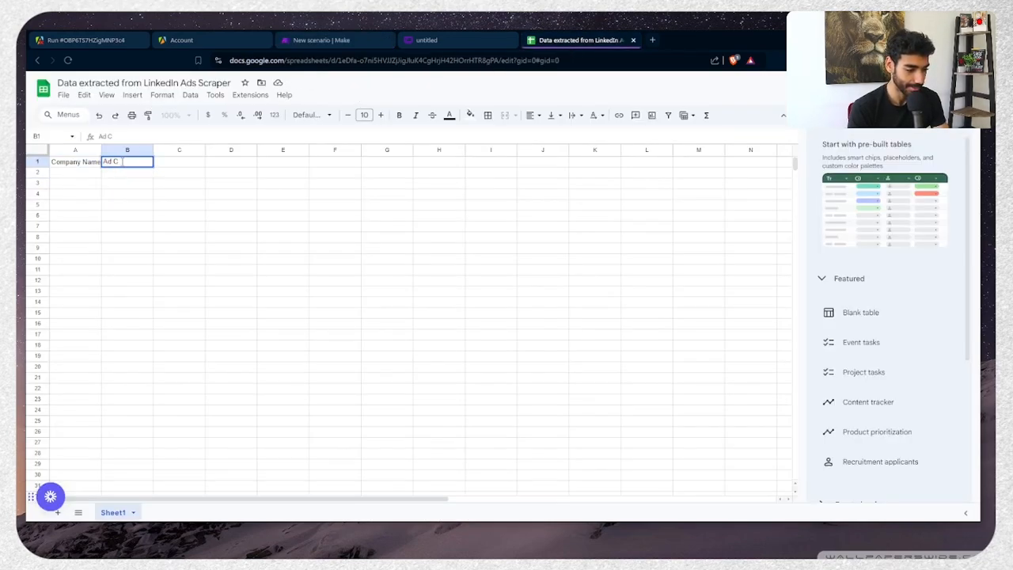
pyautogui.click(172, 166)
# Add the 'Headline' header in C1 and autofit column A
pyautogui.hotkey('ctrl', 'Tab')
pyautogui.hotkey('ctrl', 'Tab')
pyautogui.hotkey('ctrl', 'Tab')
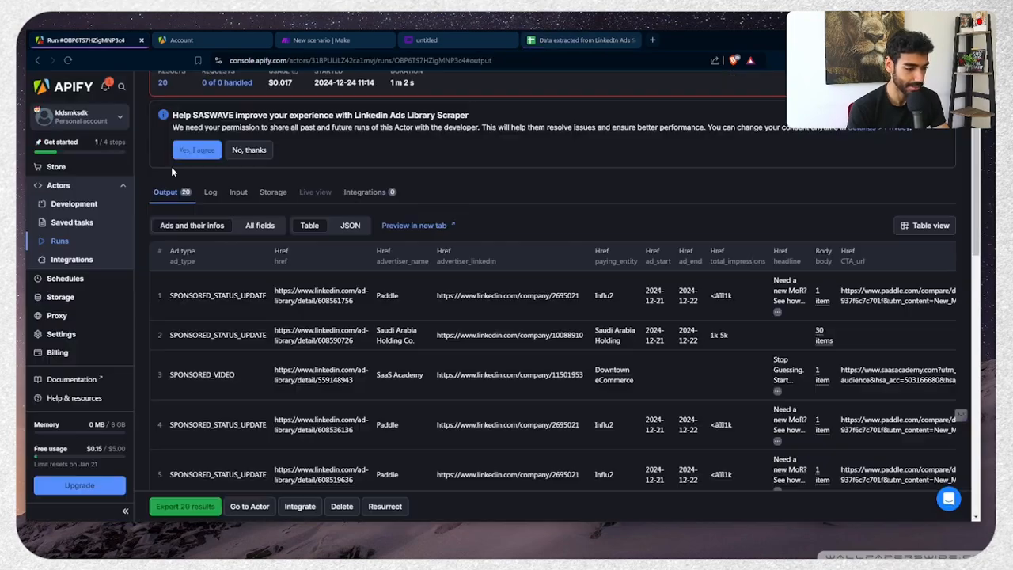
pyautogui.scroll(-3, 463, 269)
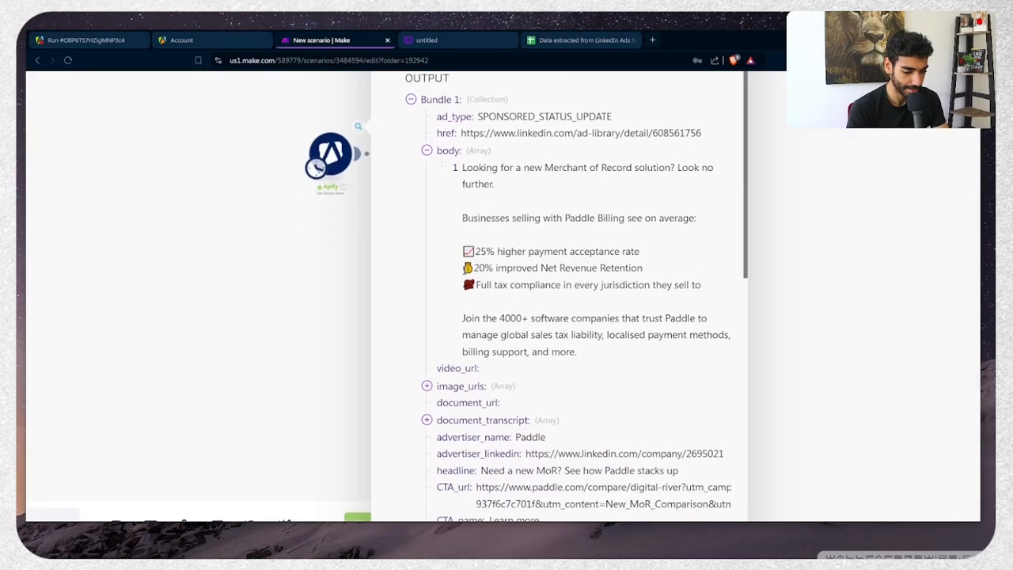
pyautogui.hotkey('ctrl', '-')
pyautogui.hotkey('ctrl', '-')
pyautogui.hotkey('ctrl', '-')
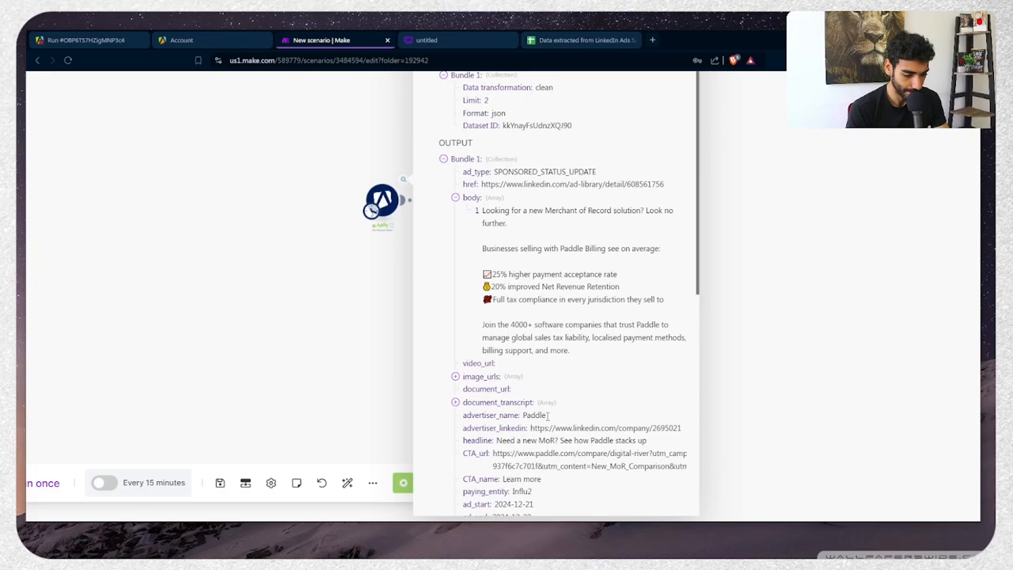
pyautogui.doubleClick(548, 452)
pyautogui.doubleClick(477, 440)
pyautogui.hotkey('ctrl', 'c')
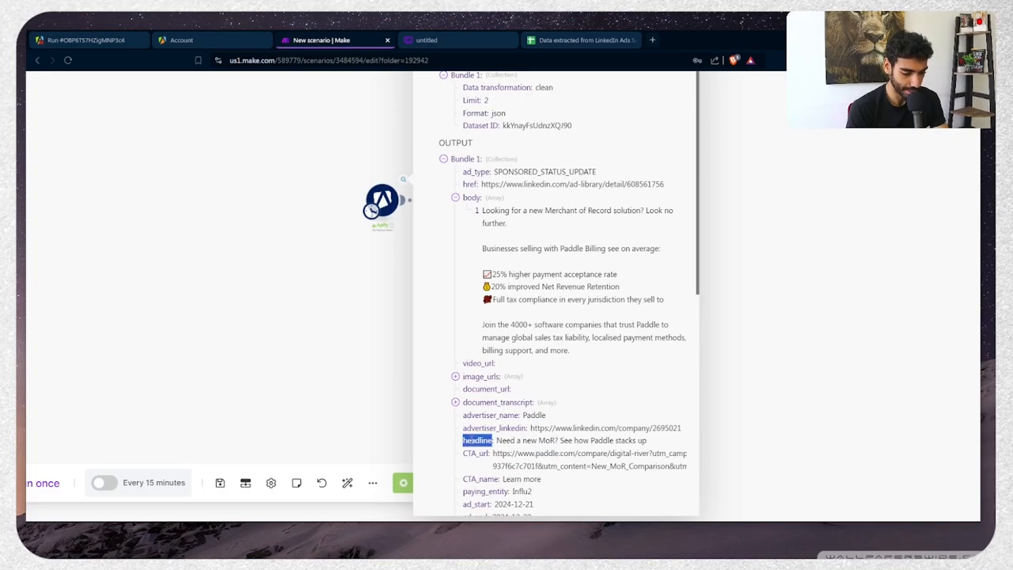
pyautogui.click(554, 40)
pyautogui.hotkey('ctrl', 'v')
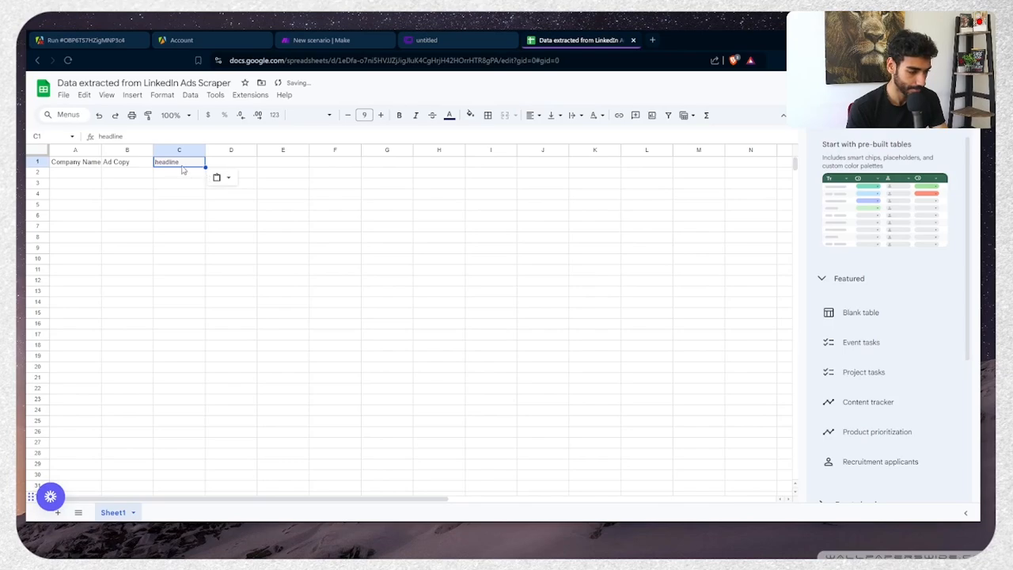
pyautogui.hotkey('ctrl', 'z')
pyautogui.doubleClick(182, 164)
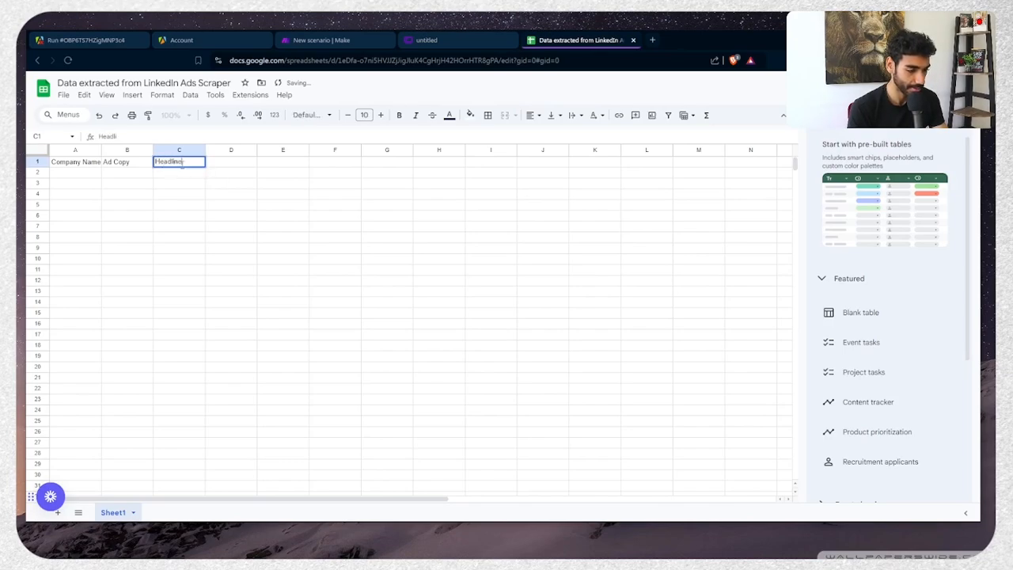
pyautogui.doubleClick(101, 151)
pyautogui.click(217, 201)
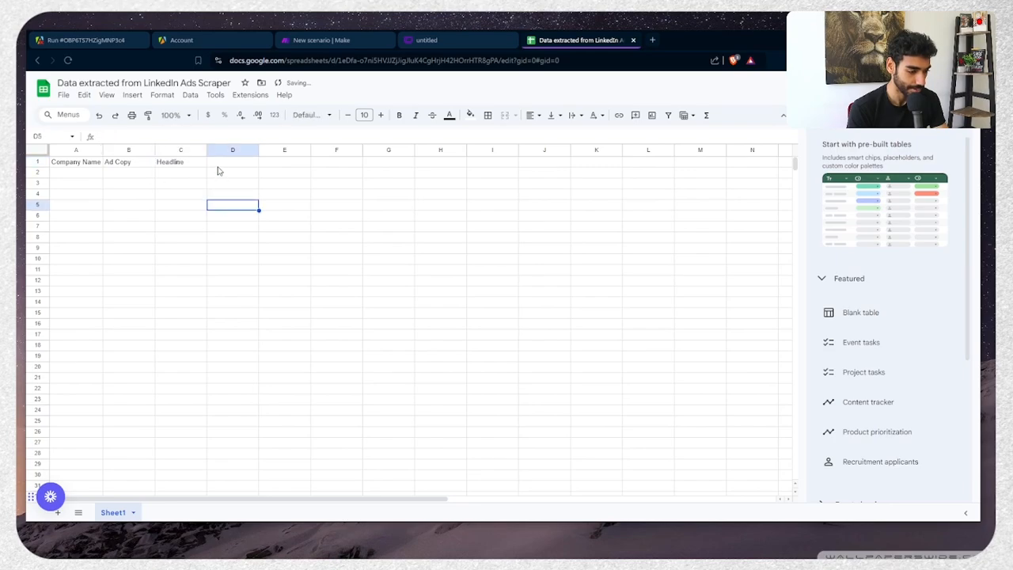
pyautogui.hotkey('ctrl', 'Tab')
pyautogui.hotkey('ctrl', 'Tab')
pyautogui.hotkey('ctrl', 'Tab')
pyautogui.hotkey('ctrl', 'Tab')
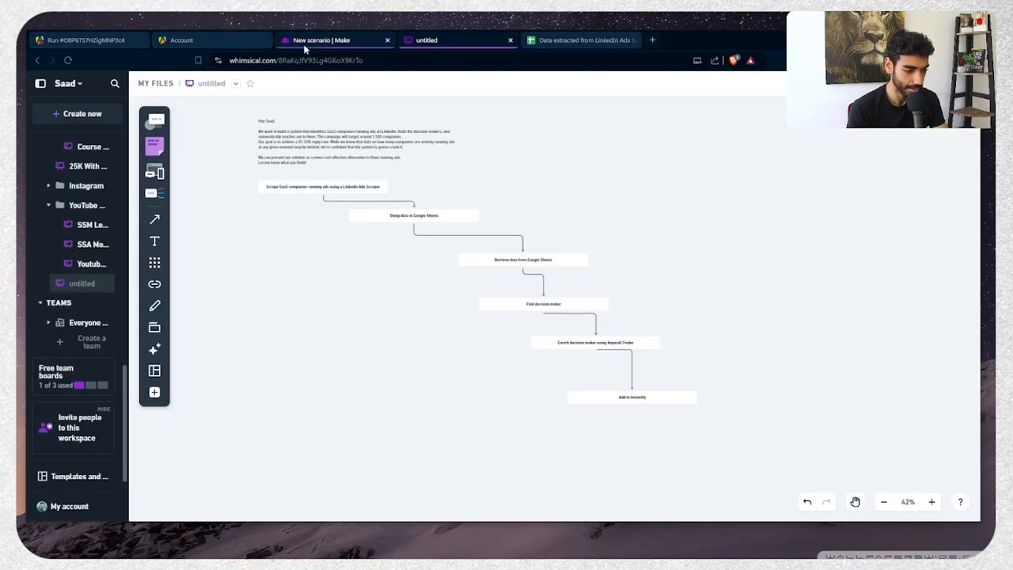
# Close the Whimsical and Apify account tabs and review the Paddle ad bundle fields
pyautogui.click(325, 39)
pyautogui.click(510, 40)
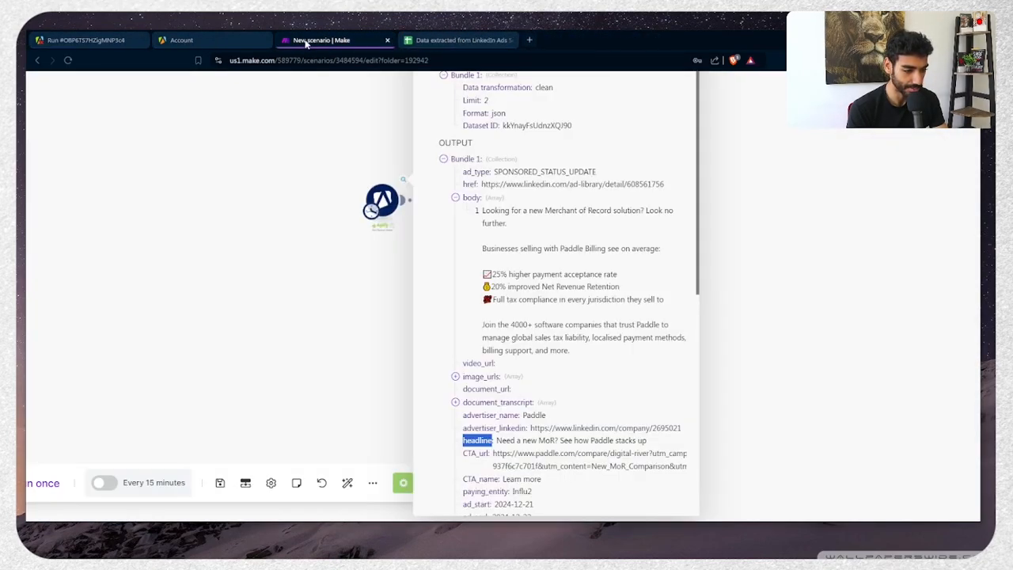
pyautogui.click(265, 41)
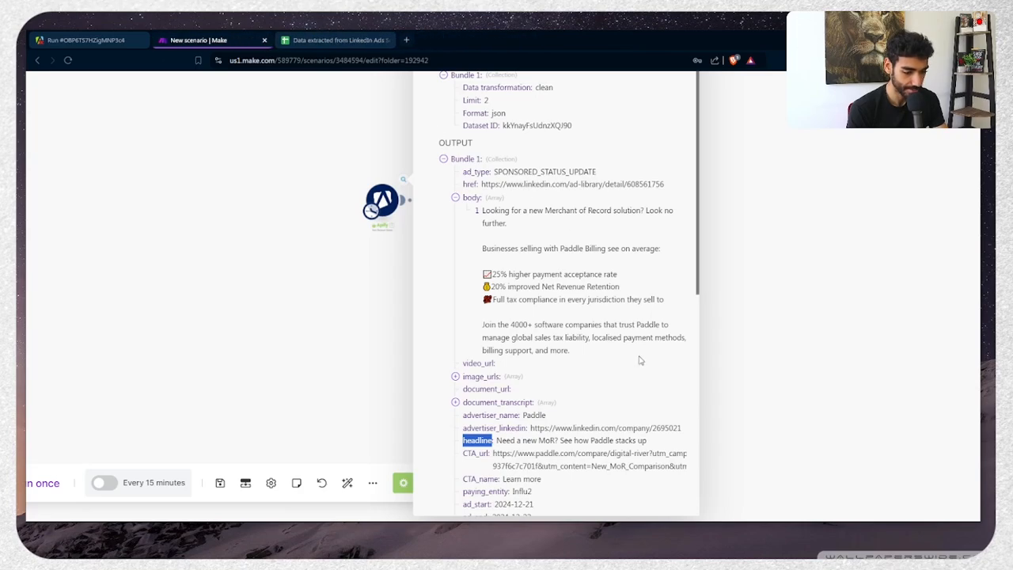
pyautogui.scroll(-4, 640, 360)
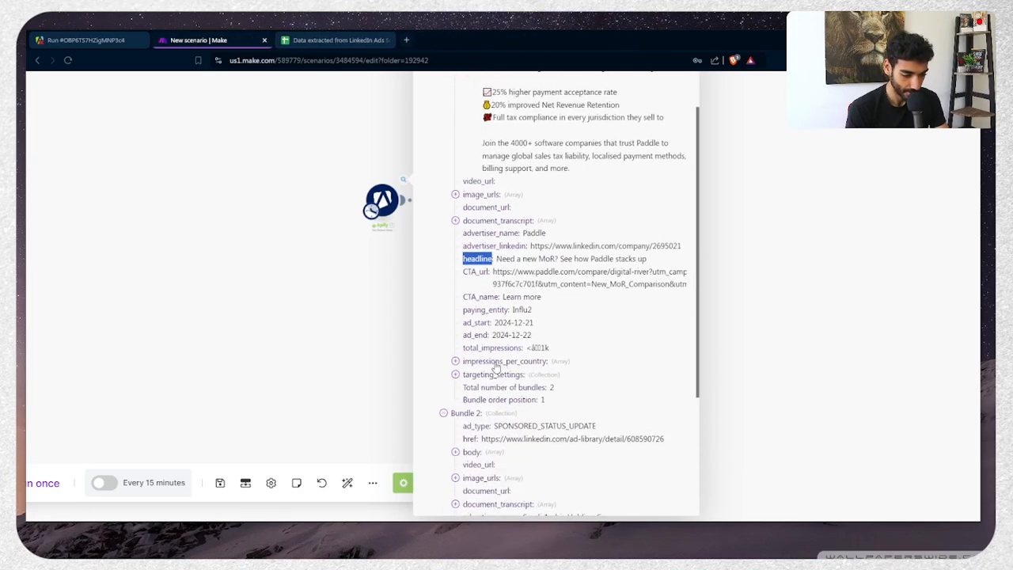
pyautogui.scroll(1, 493, 377)
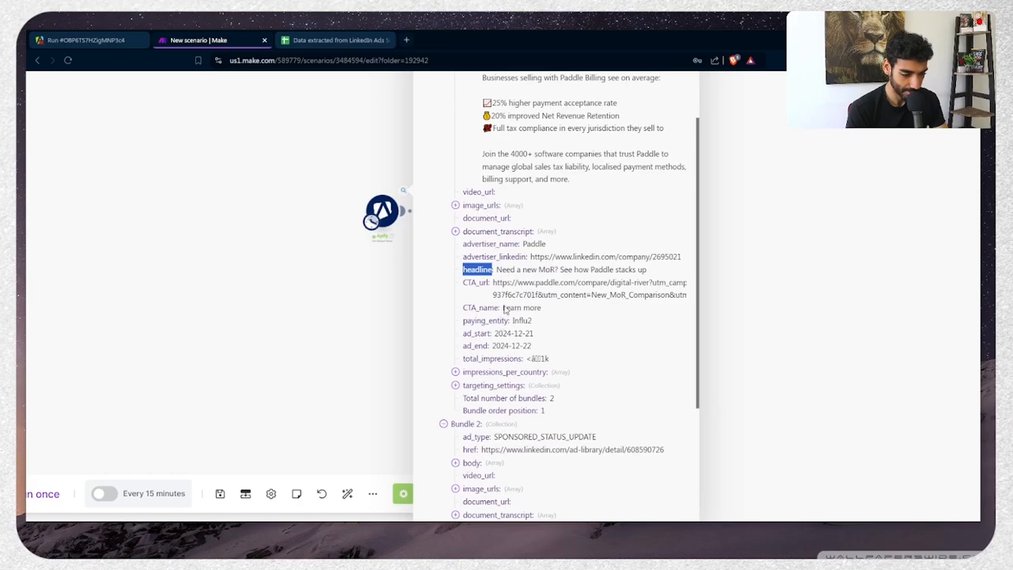
pyautogui.moveTo(503, 308); pyautogui.dragTo(542, 308)
pyautogui.click(478, 375)
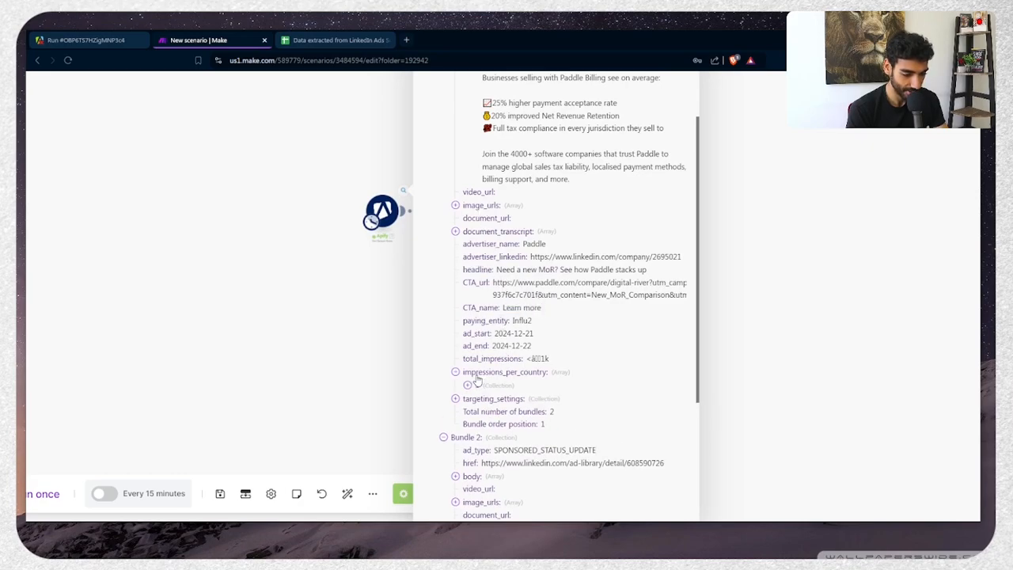
pyautogui.scroll(-1, 477, 388)
pyautogui.scroll(1, 477, 396)
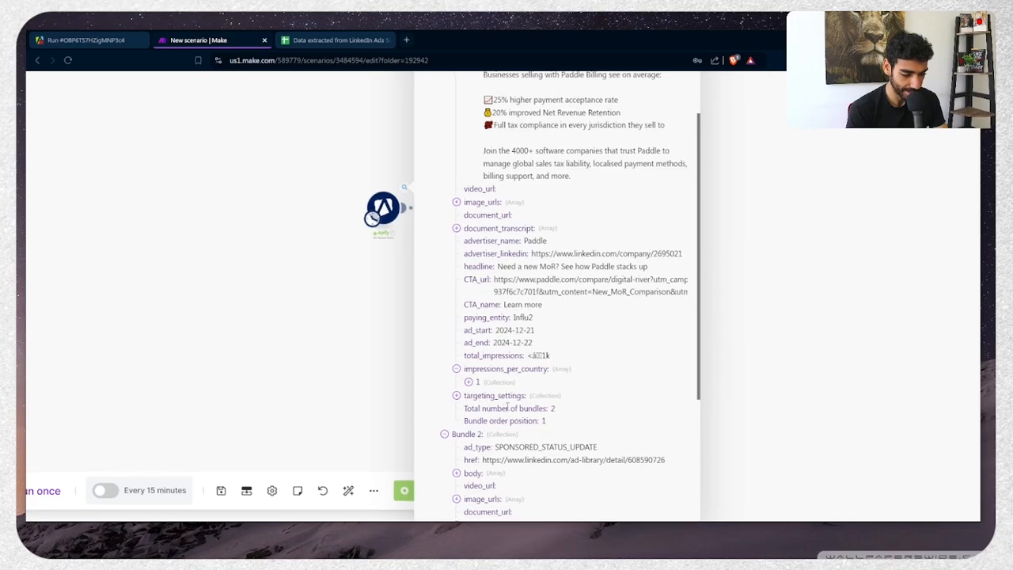
pyautogui.doubleClick(545, 448)
pyautogui.scroll(2, 550, 448)
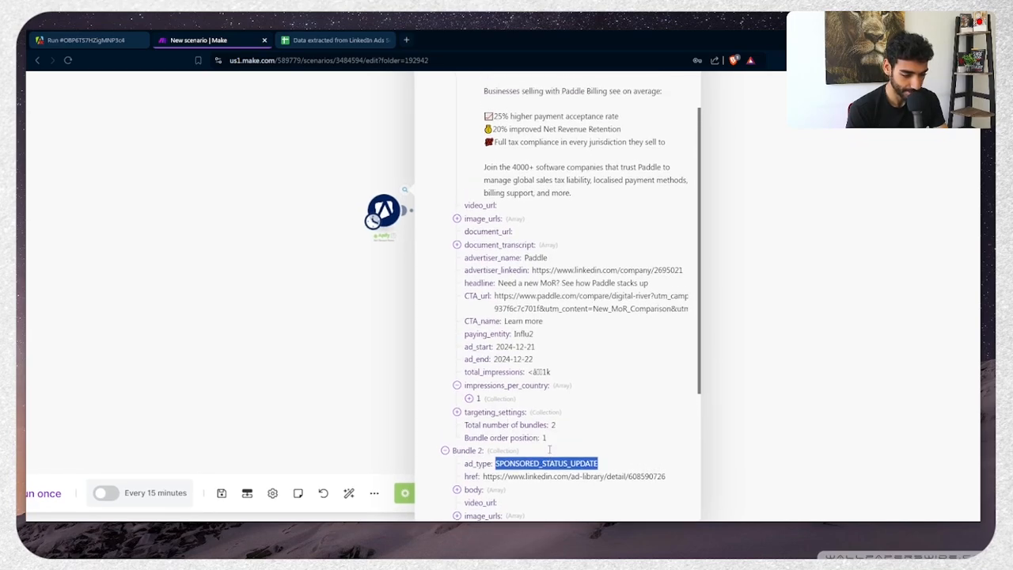
pyautogui.doubleClick(567, 283)
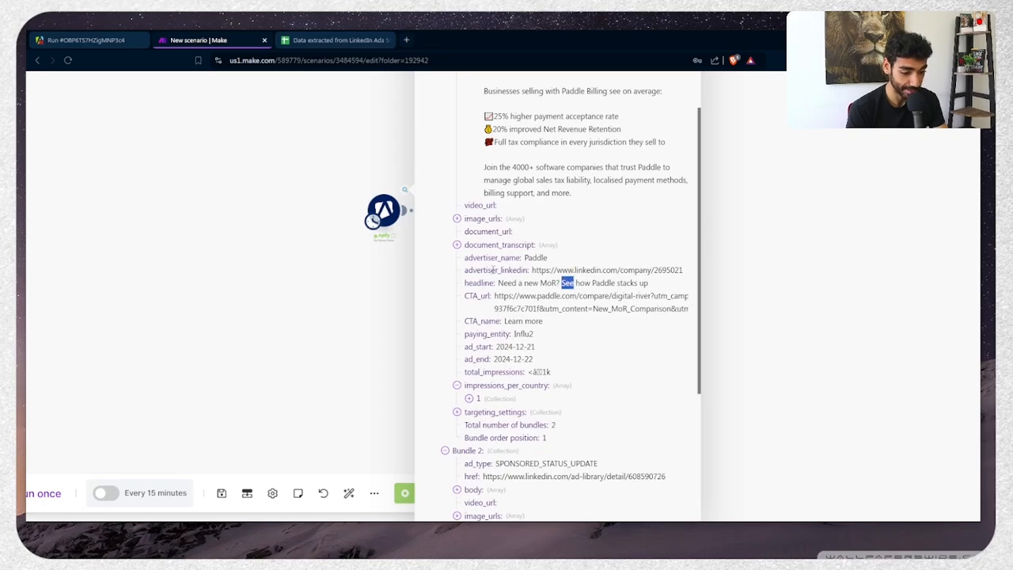
pyautogui.click(457, 274)
# Enter 'Company LinkedIn' in D1 and widen column D to fit
pyautogui.click(337, 40)
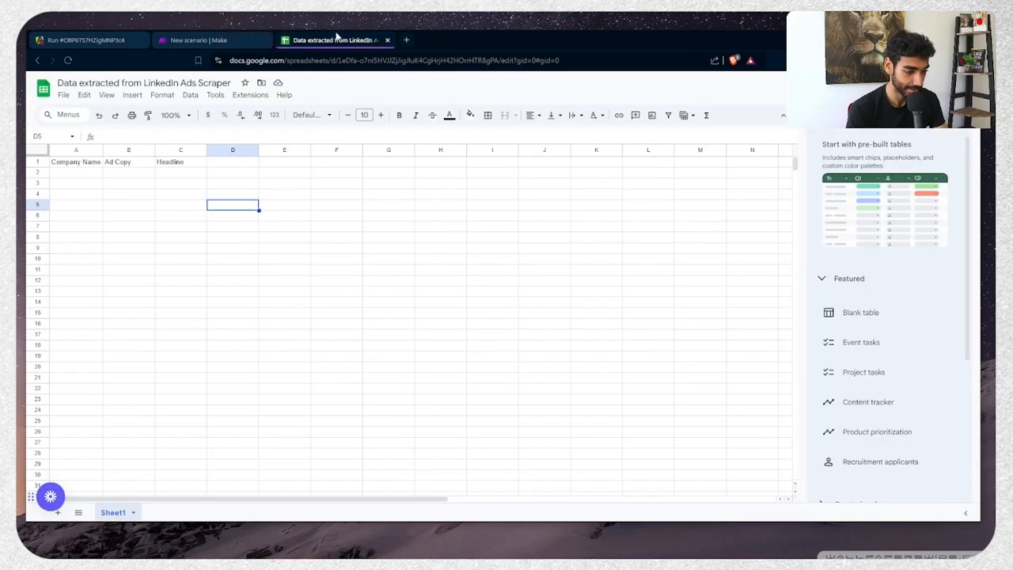
pyautogui.click(204, 164)
pyautogui.click(226, 166)
pyautogui.write('Co')
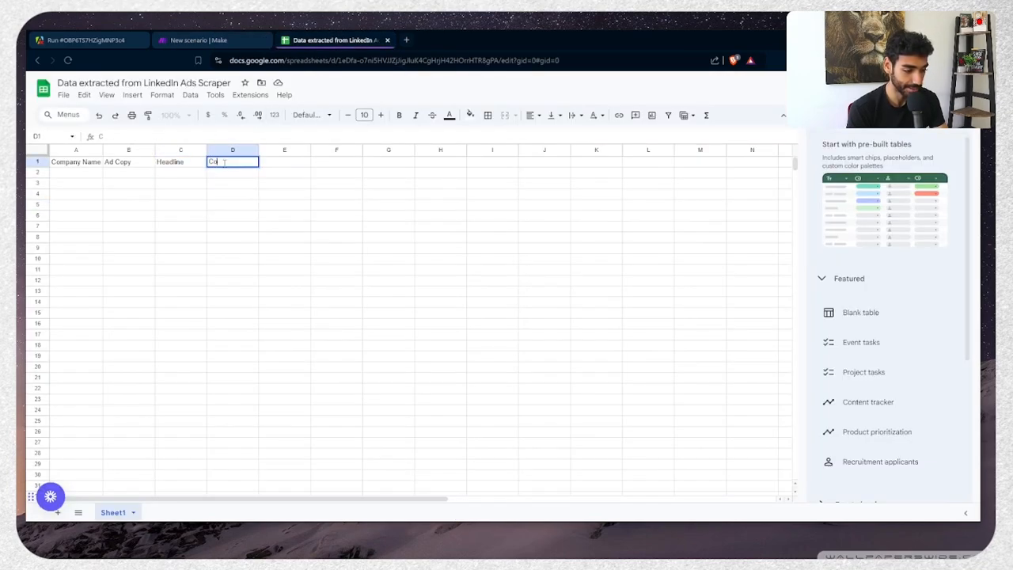
pyautogui.write('mpany LinkedIn')
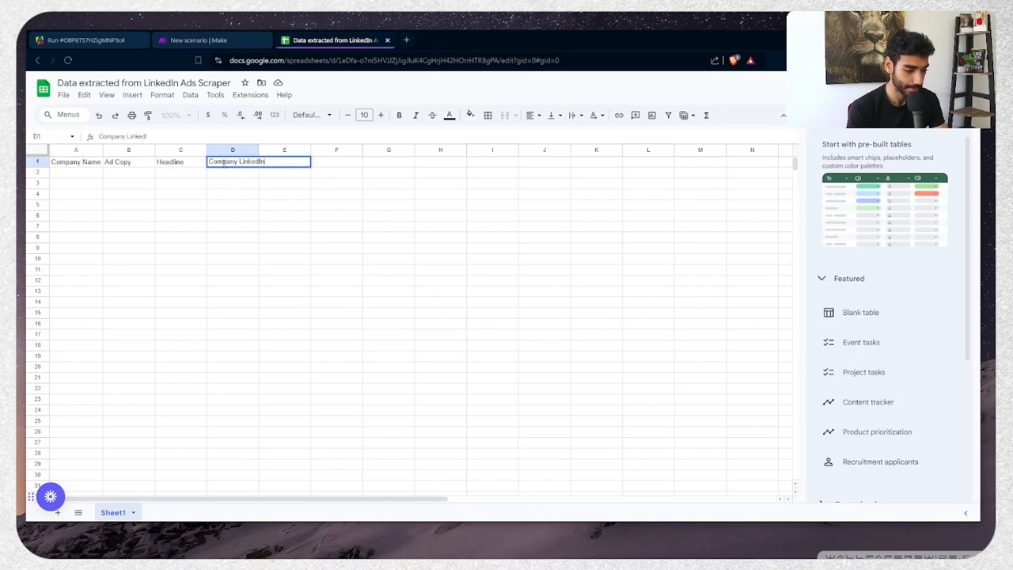
pyautogui.press('Return')
pyautogui.moveTo(259, 149); pyautogui.dragTo(259, 149)
pyautogui.moveTo(259, 150); pyautogui.dragTo(268, 149)
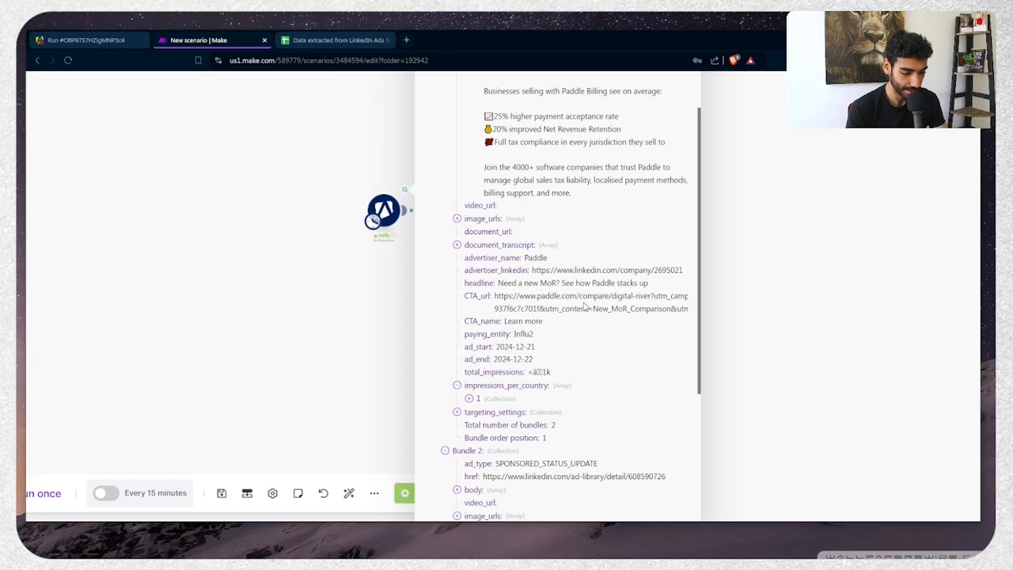
# Open the Paddle ad's image URL from image_urls in a new tab, then close it
pyautogui.click(471, 224)
pyautogui.tripleClick(574, 256)
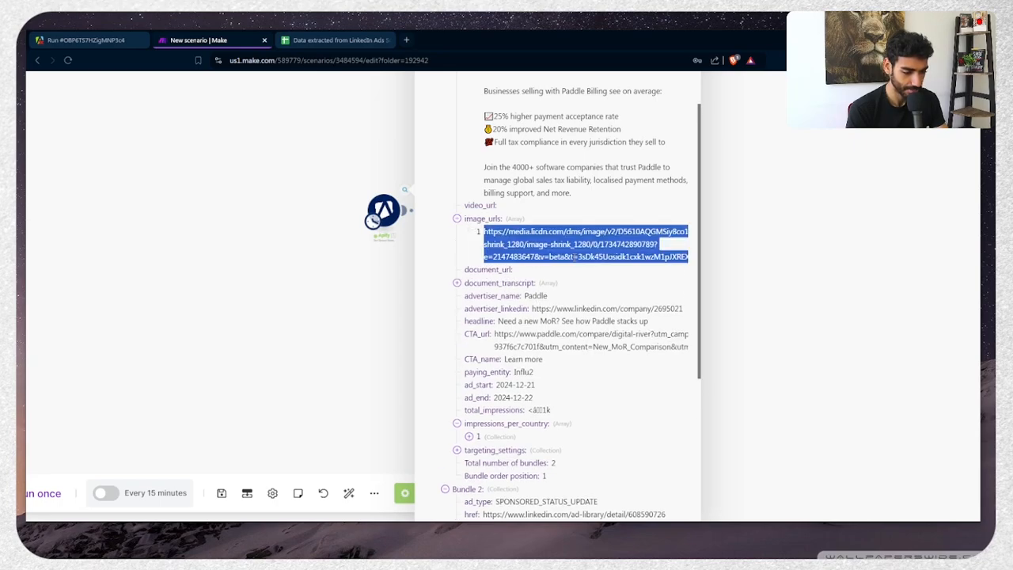
pyautogui.hotkey('ctrl', 'c')
pyautogui.hotkey('ctrl', 't')
pyautogui.hotkey('ctrl', 'v')
pyautogui.press('Return')
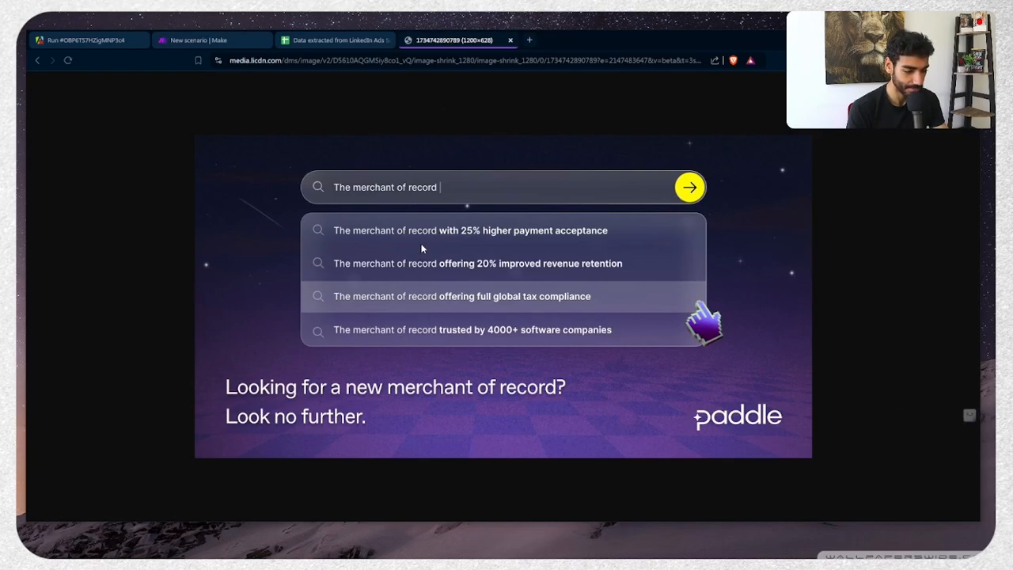
pyautogui.hotkey('ctrl', 'w')
# Expand targeting_settings and select the ad's href LinkedIn URL in the output
pyautogui.scroll(-1, 575, 248)
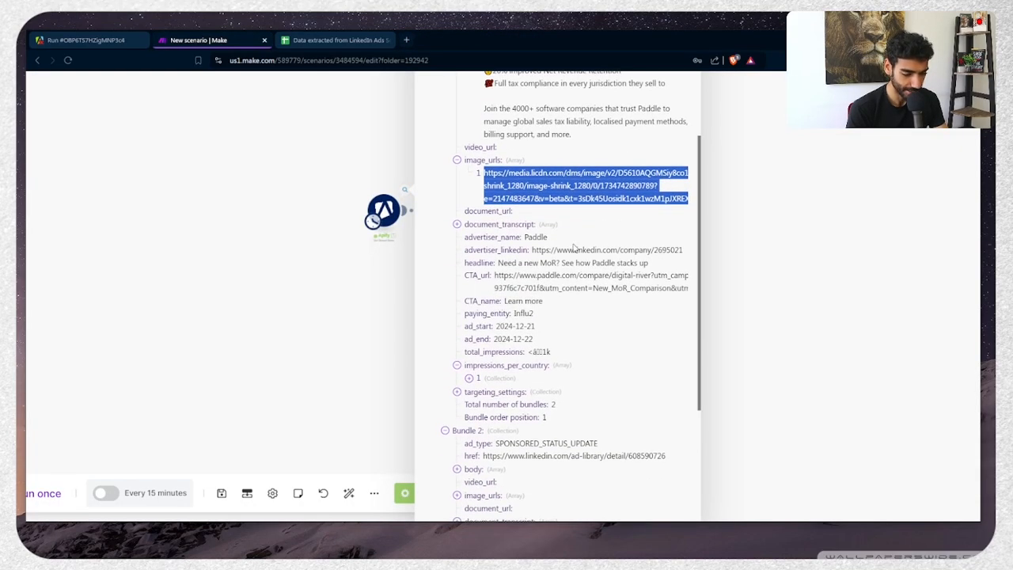
pyautogui.scroll(-1, 574, 248)
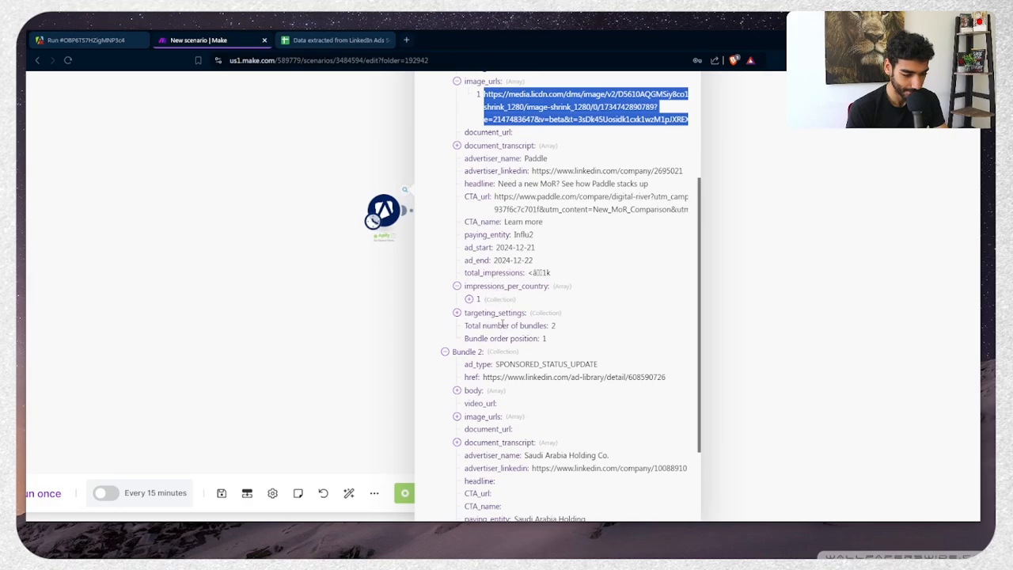
pyautogui.click(501, 315)
pyautogui.scroll(1, 577, 326)
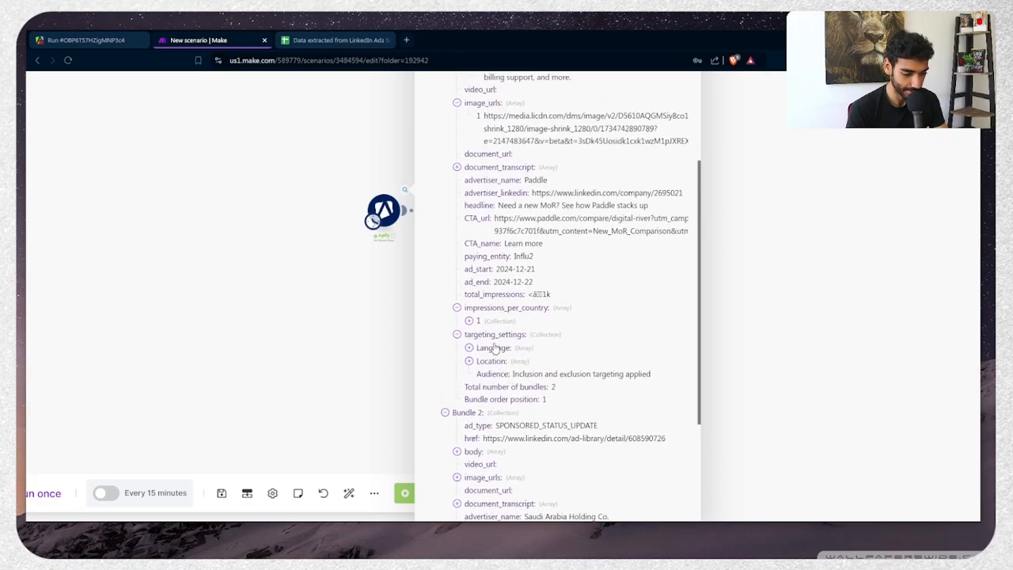
pyautogui.scroll(1, 556, 292)
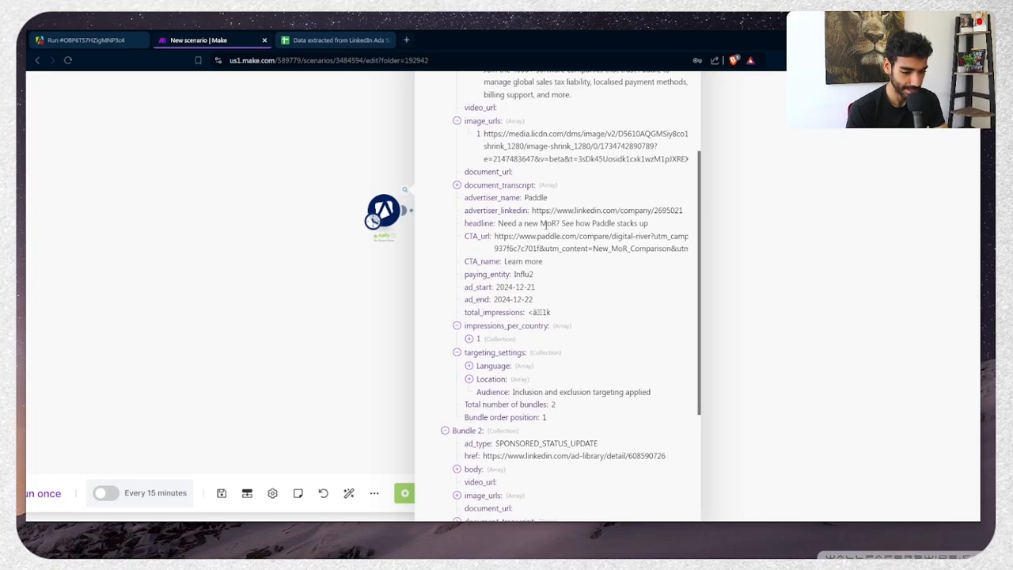
pyautogui.scroll(-3, 572, 248)
pyautogui.scroll(2, 573, 263)
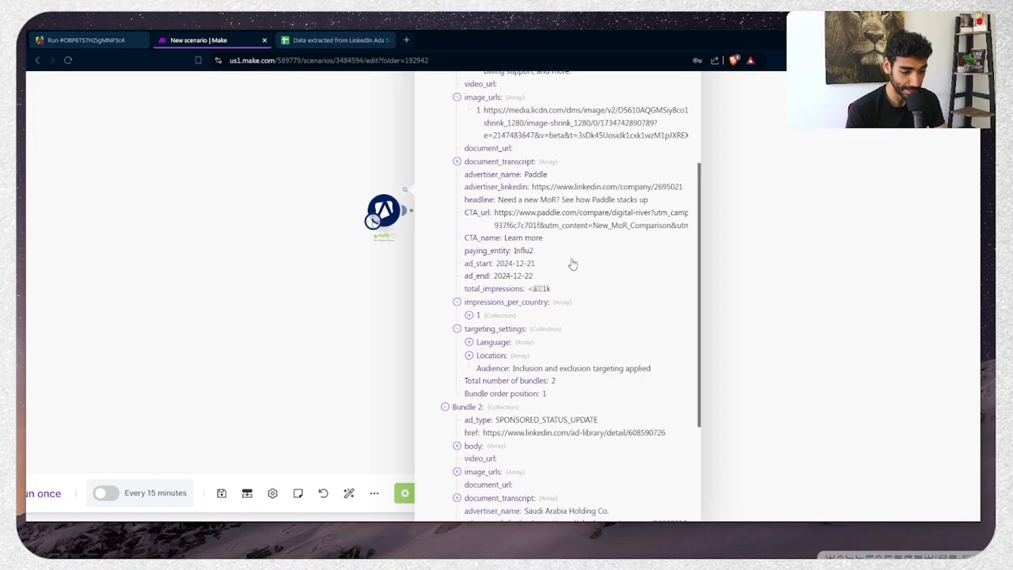
pyautogui.scroll(2, 573, 265)
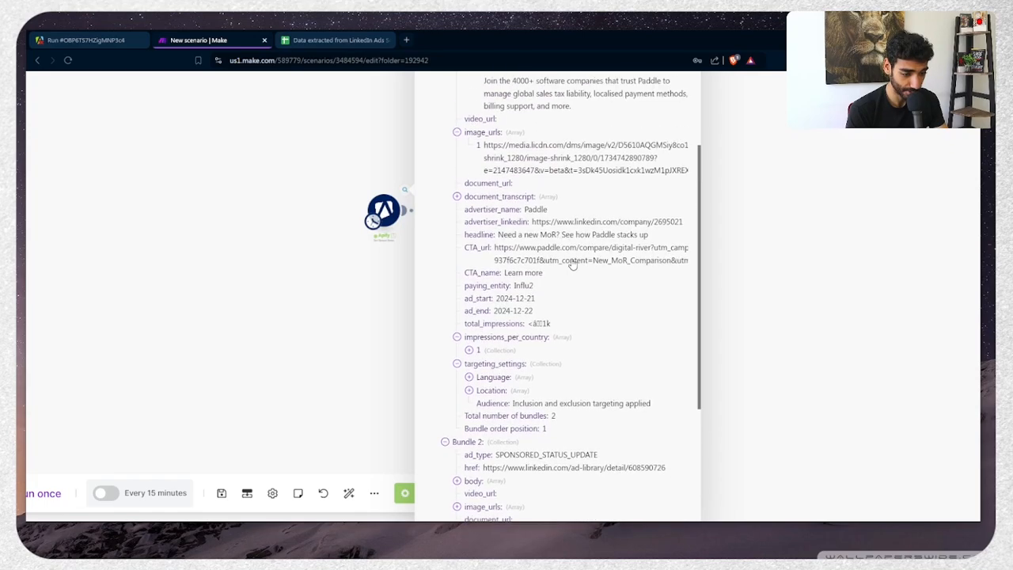
pyautogui.scroll(10, 573, 265)
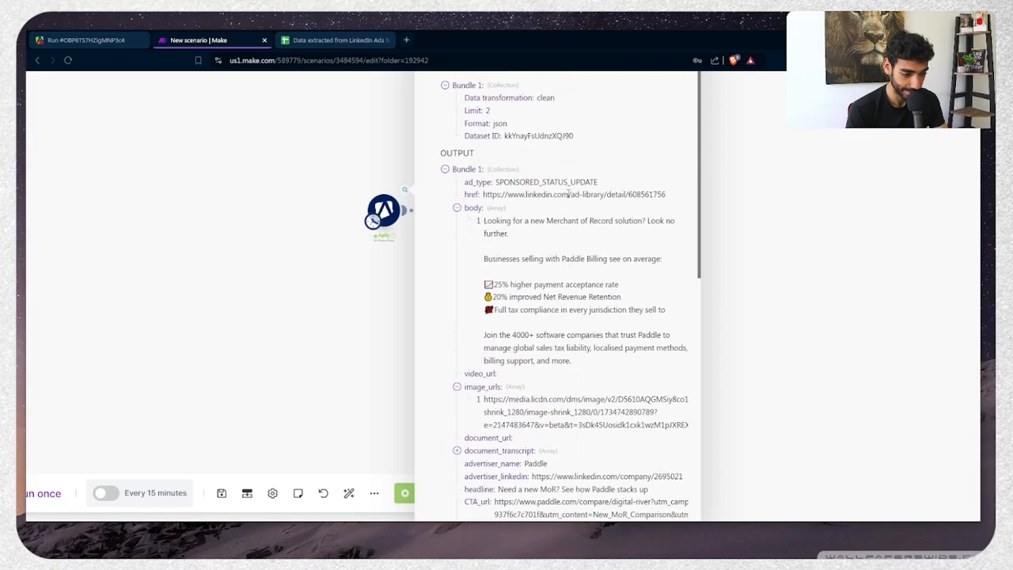
pyautogui.tripleClick(568, 194)
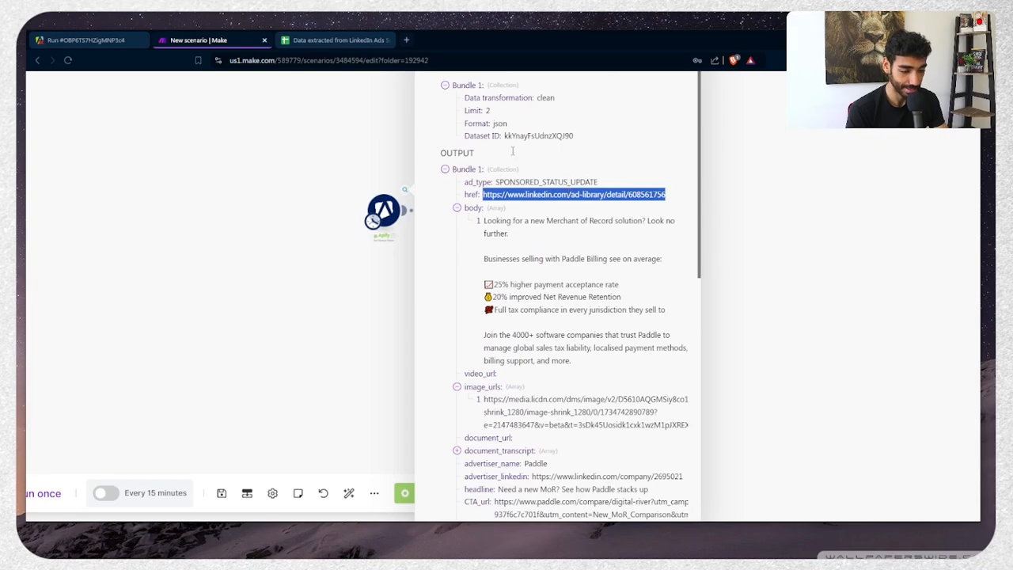
pyautogui.click(320, 39)
# Add the header 'LinkedIn Ad URL' in E1 and widen column E to fit it
pyautogui.click(298, 161)
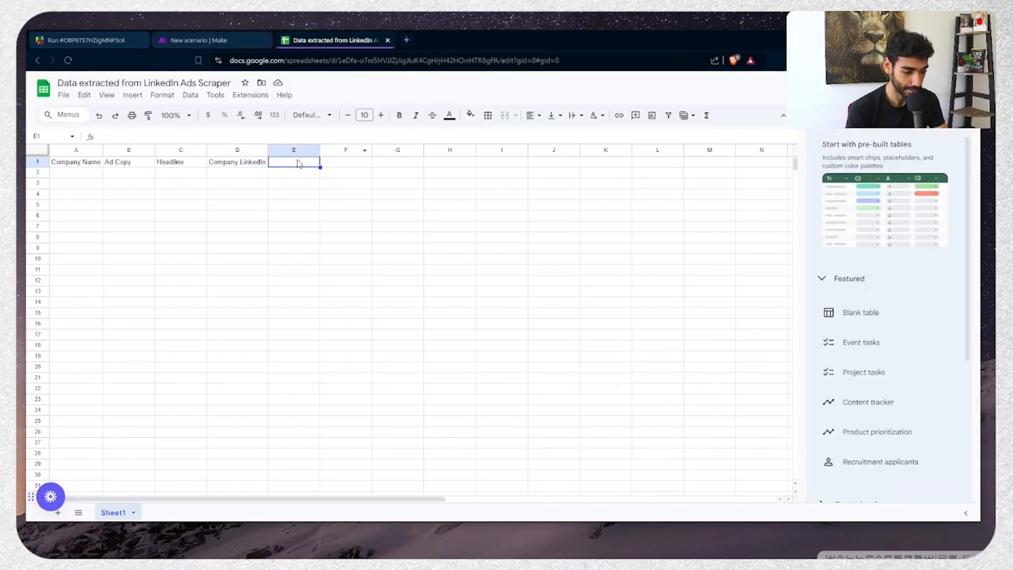
pyautogui.write('A')
pyautogui.write('inke')
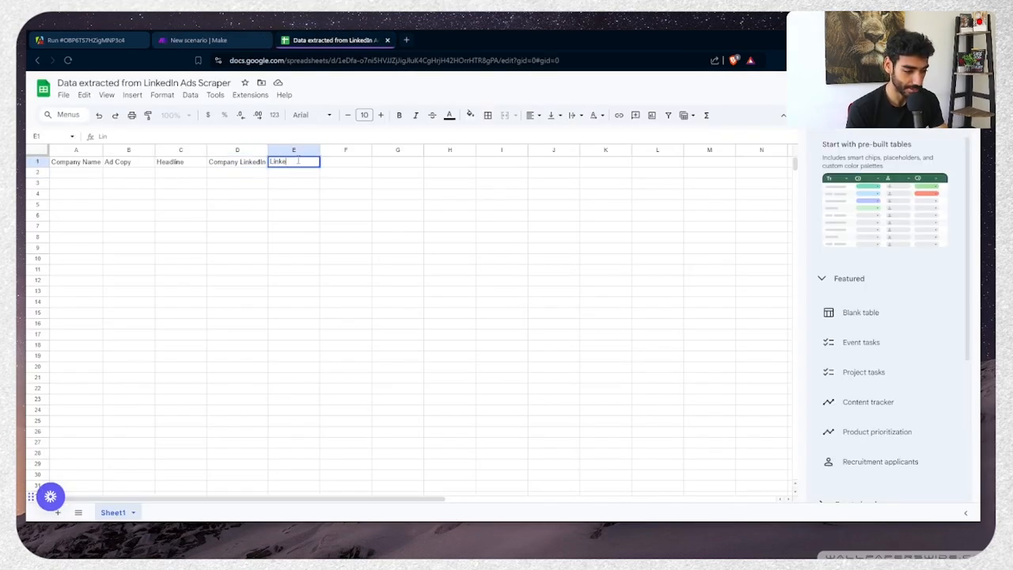
pyautogui.write('dIn Ad URL')
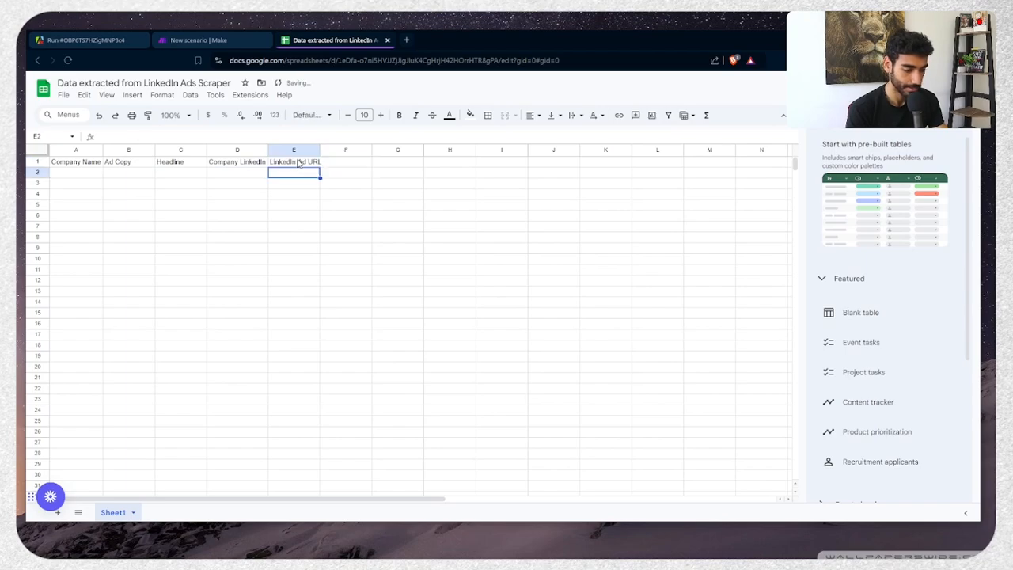
pyautogui.click(316, 149)
pyautogui.doubleClick(320, 149)
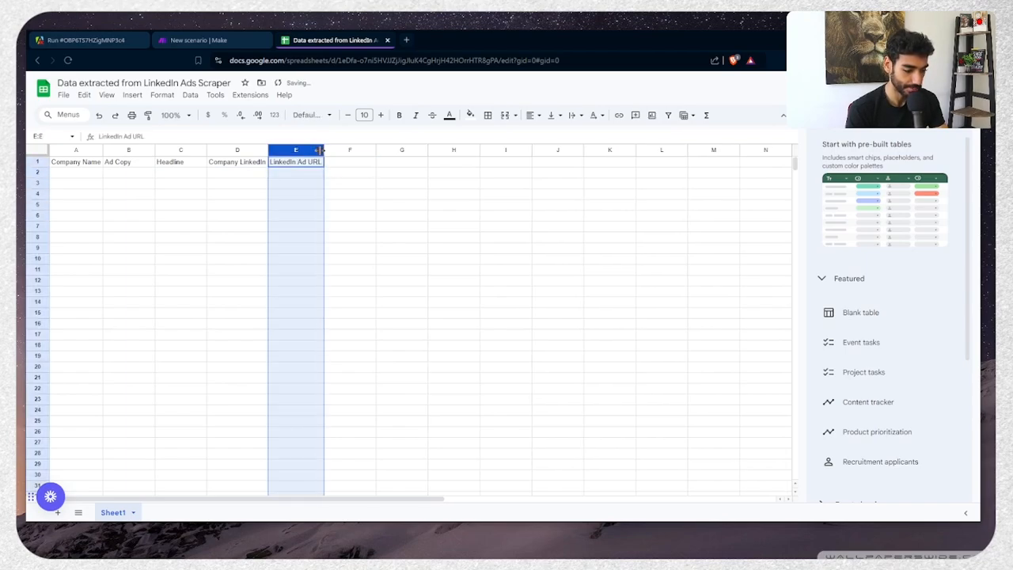
# Bold the header row and set the whole sheet's font to Inter
pyautogui.click(36, 161)
pyautogui.hotkey('ctrl', 'b')
pyautogui.click(37, 152)
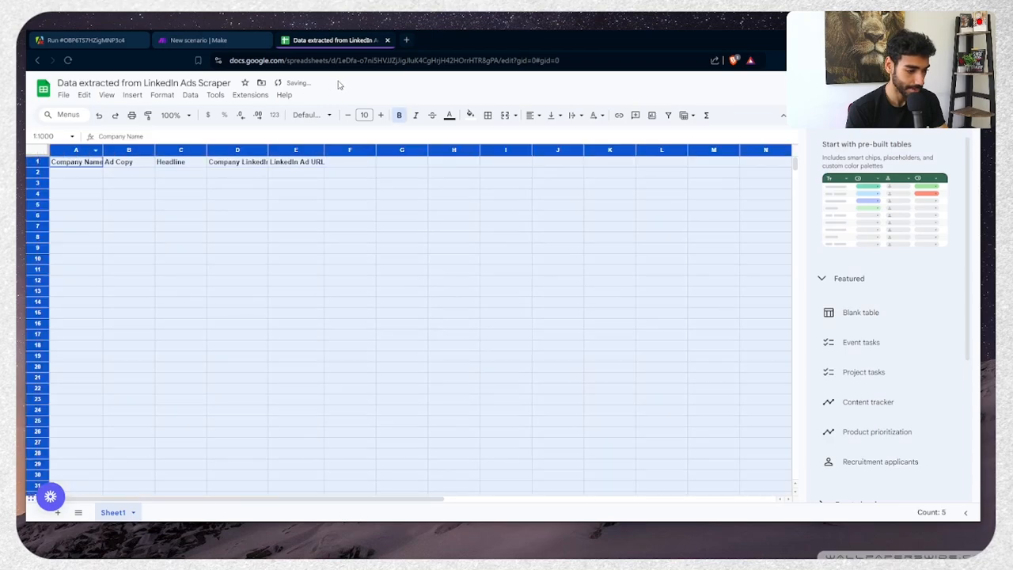
pyautogui.click(311, 115)
pyautogui.click(341, 220)
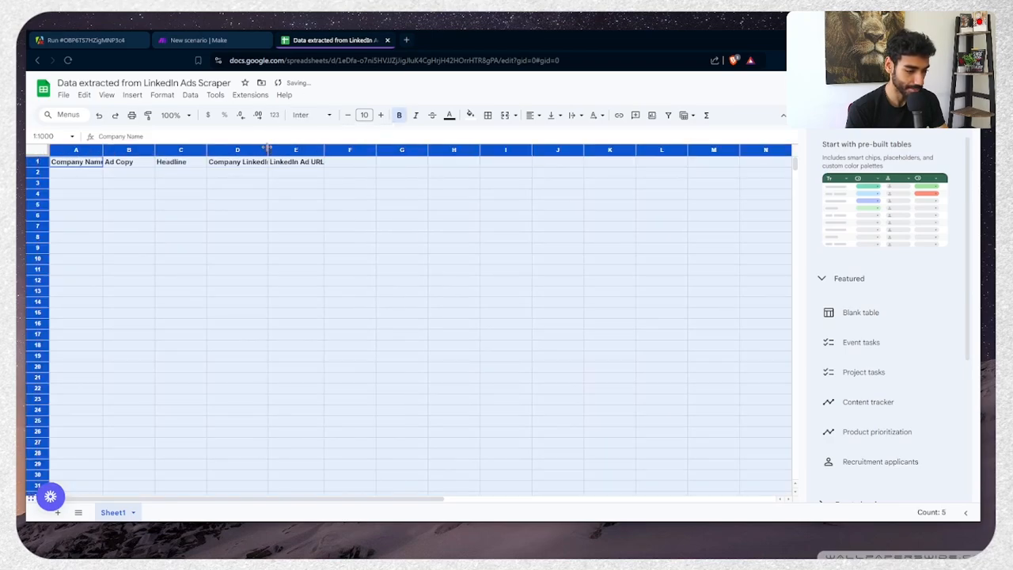
# Auto-fit columns A to E to their header text
pyautogui.doubleClick(266, 150)
pyautogui.click(265, 149)
pyautogui.doubleClick(268, 148)
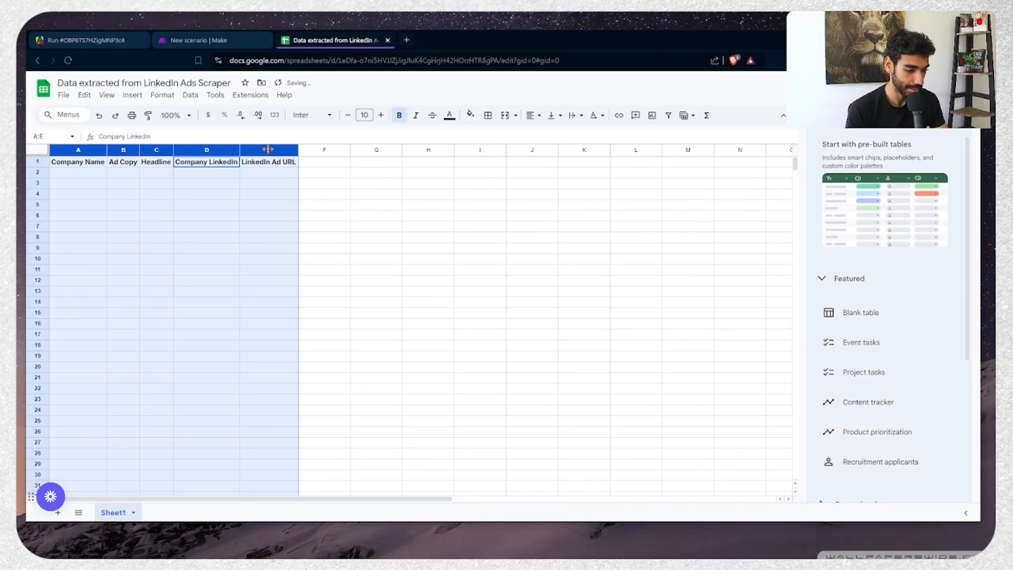
pyautogui.click(58, 202)
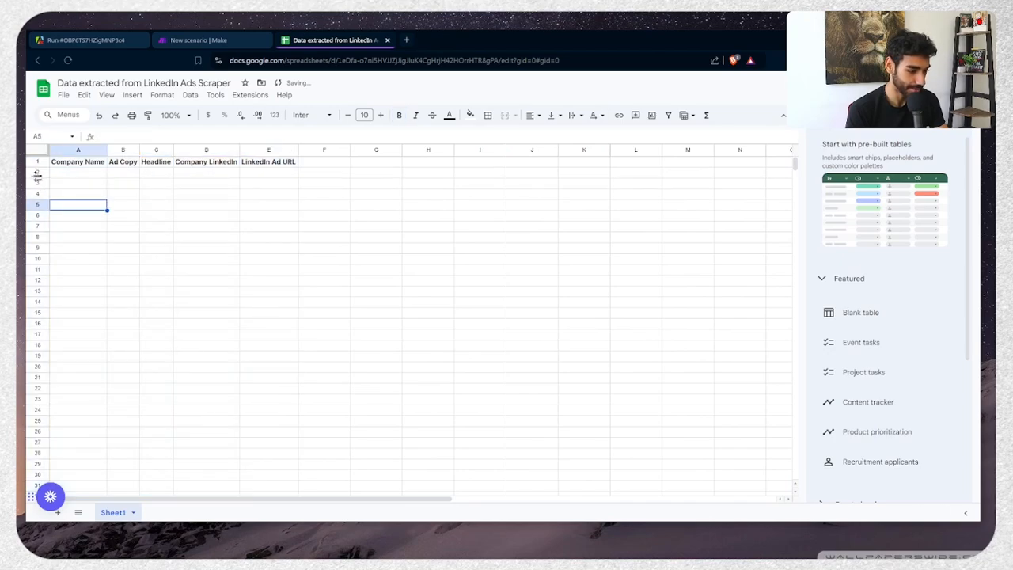
# Remove bold formatting from data rows 2 through 36
pyautogui.click(35, 172)
pyautogui.scroll(-4, 45, 429)
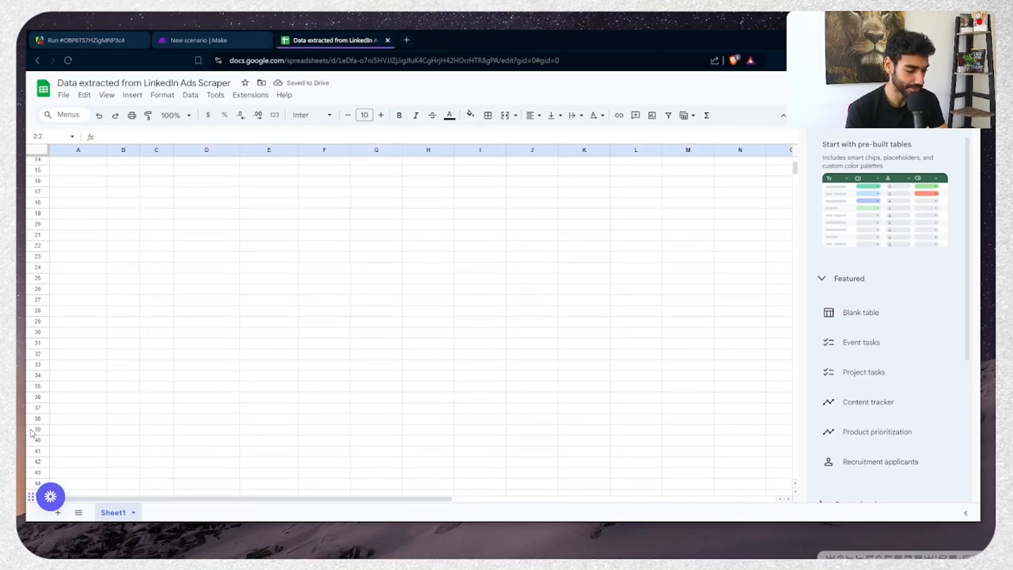
pyautogui.click(36, 423)
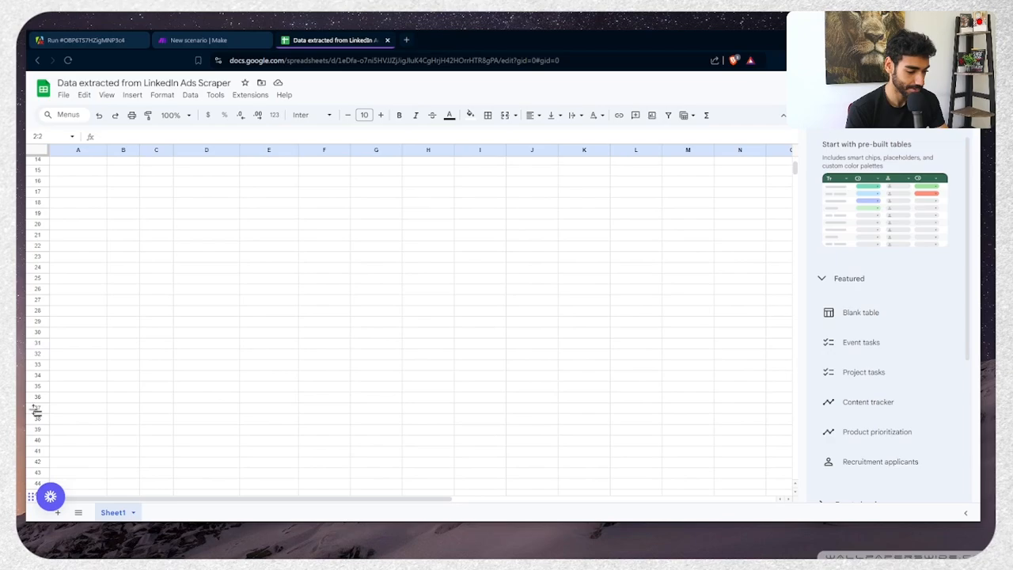
pyautogui.keyDown('shift'); pyautogui.click(35, 399); pyautogui.keyUp('shift')
pyautogui.hotkey('ctrl', 'b')
pyautogui.scroll(4, 35, 402)
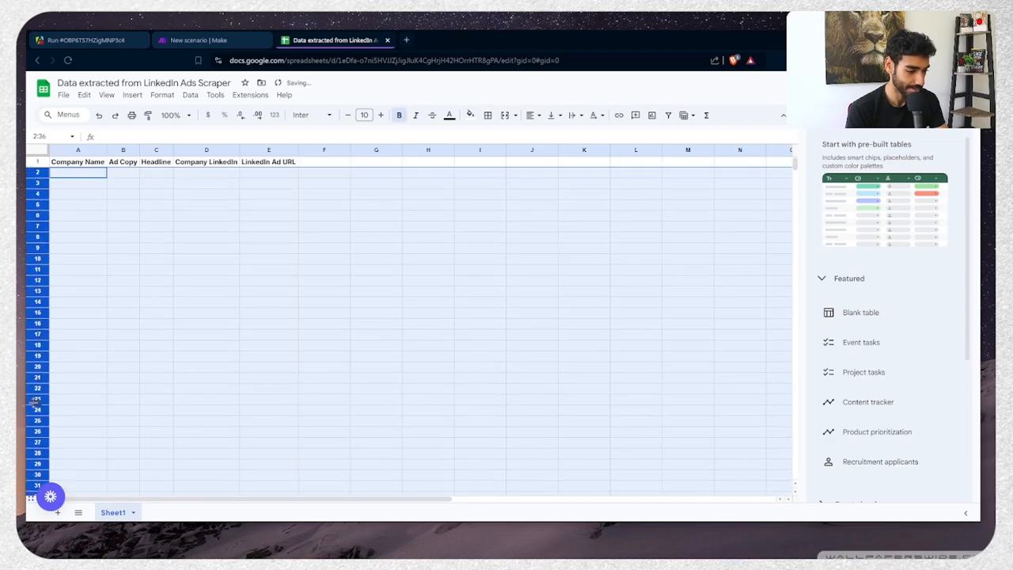
pyautogui.hotkey('ctrl', 'b')
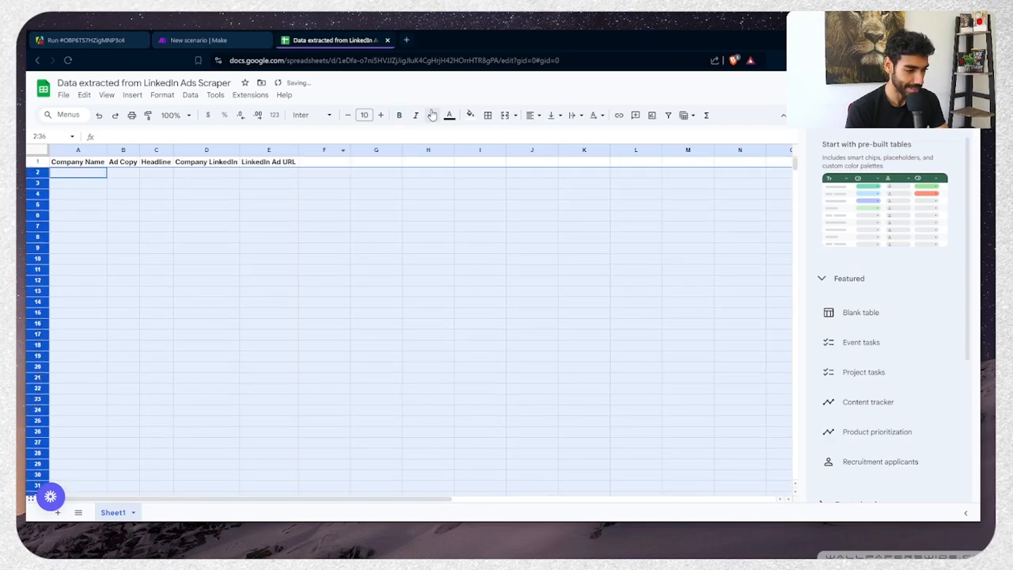
pyautogui.hotkey('ctrl', 'Tab')
pyautogui.hotkey('ctrl', 'Tab')
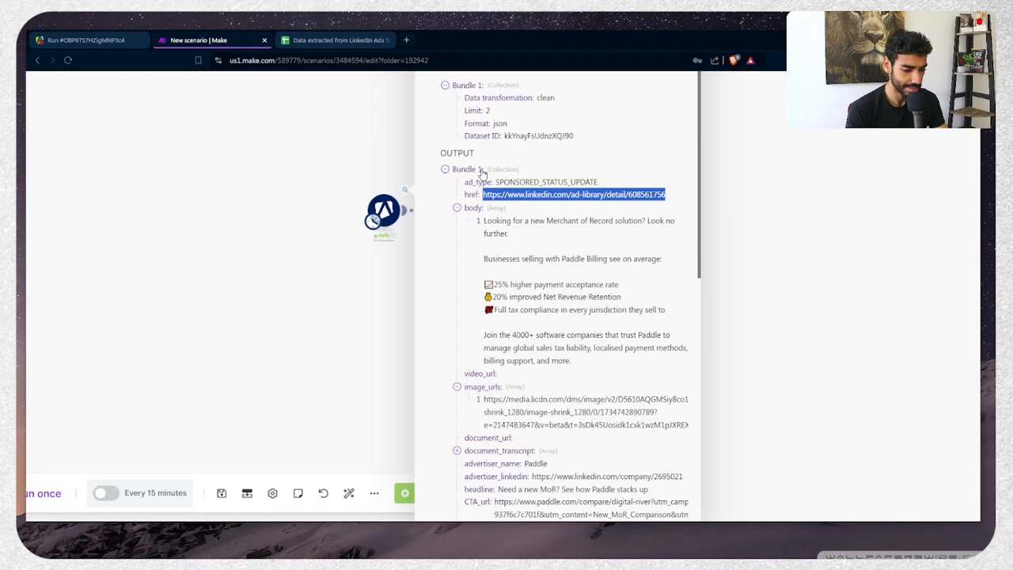
# In the Google Sheets module, pick the 'Data extracted from LinkedIn Ads Scraper' spreadsheet from the root folder
pyautogui.click(409, 344)
pyautogui.click(445, 214)
pyautogui.click(588, 271)
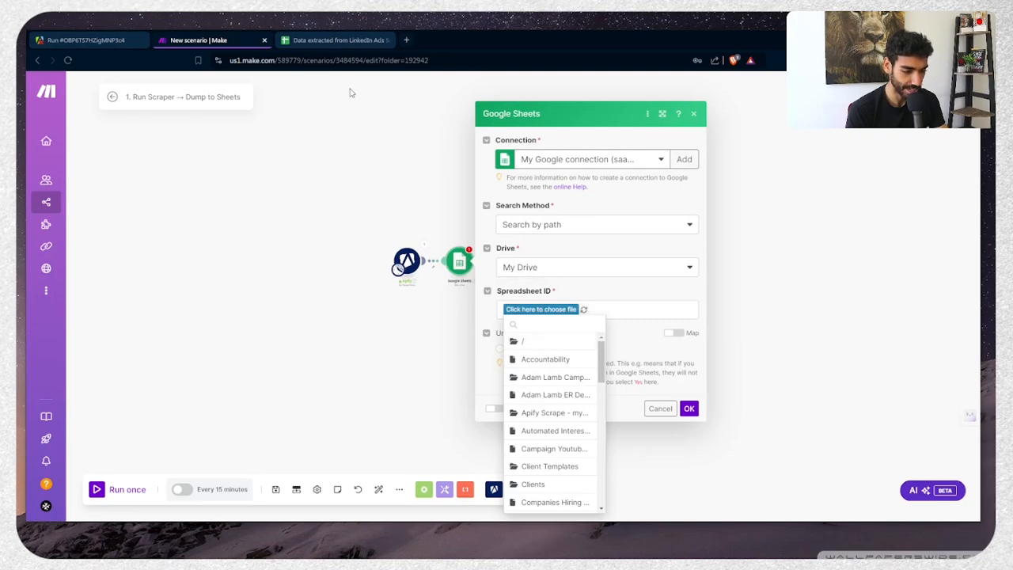
pyautogui.click(522, 341)
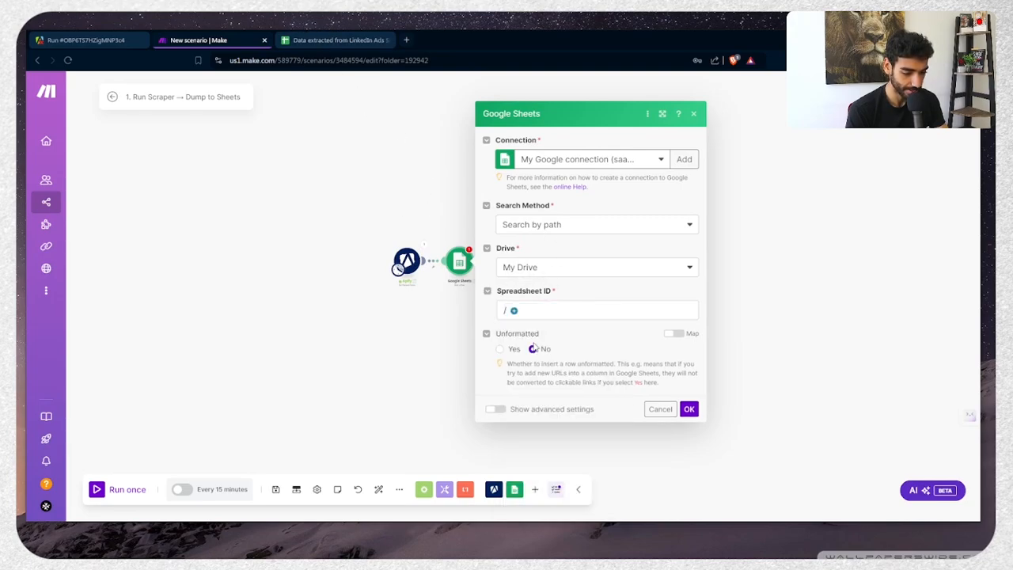
pyautogui.click(517, 312)
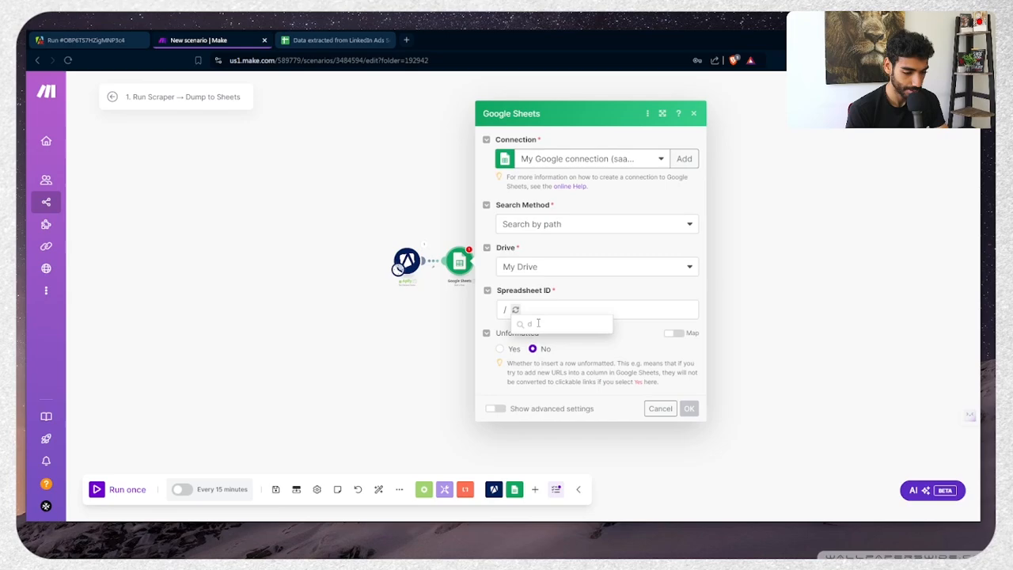
pyautogui.write('data')
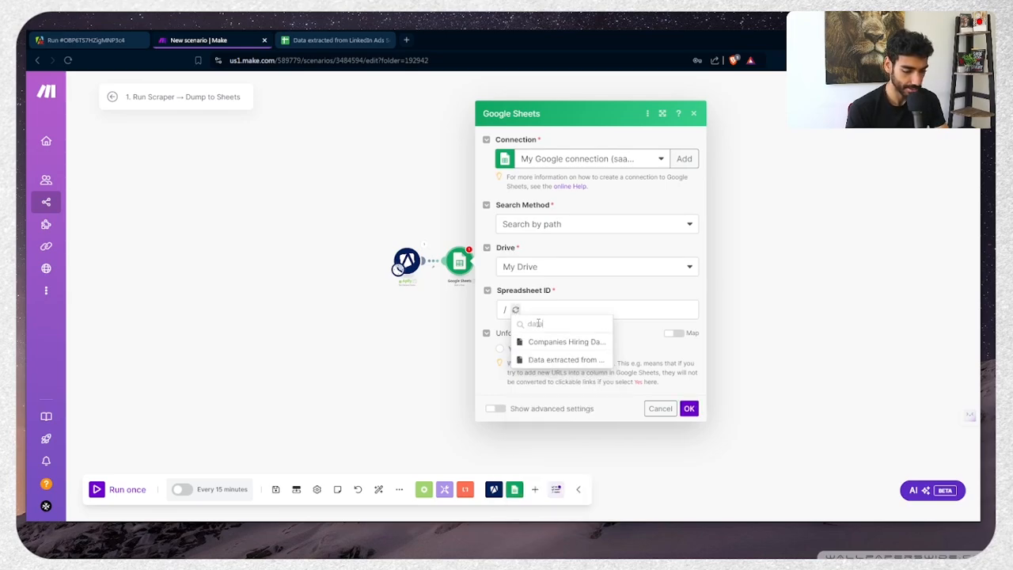
pyautogui.click(566, 361)
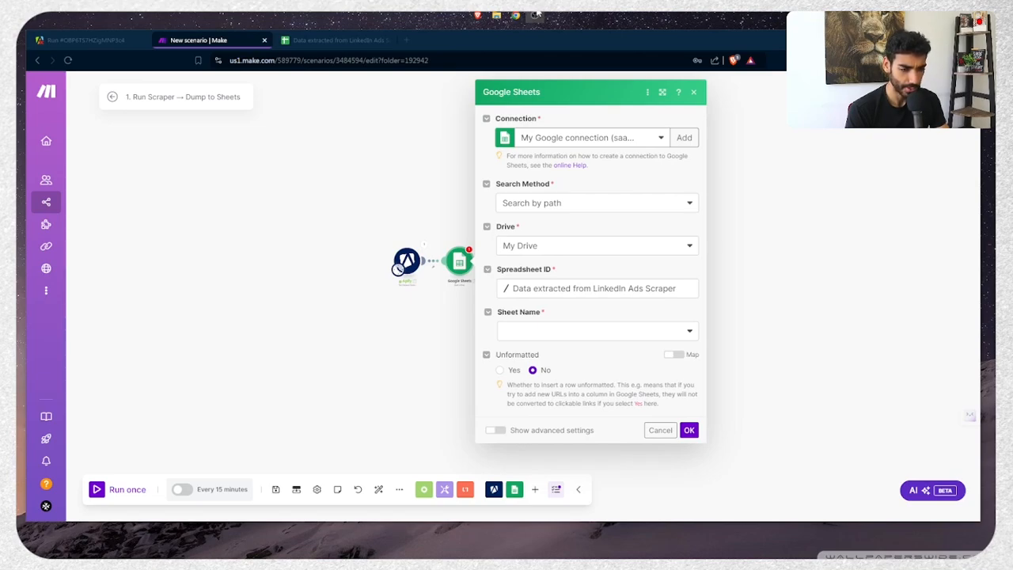
# Choose Sheet1 as the target sheet, checking the spreadsheet's headers along the way
pyautogui.click(537, 13)
pyautogui.click(506, 334)
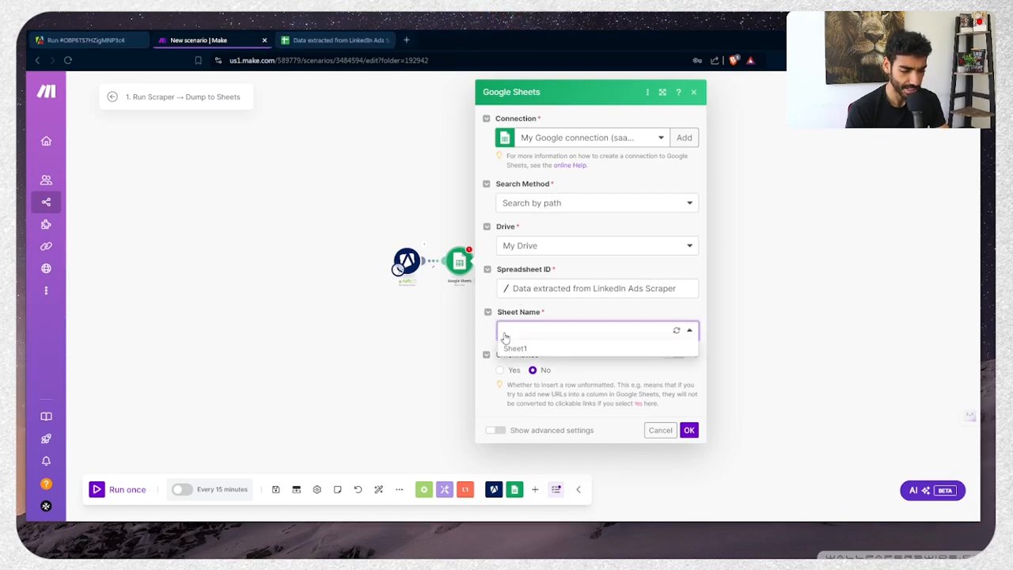
pyautogui.click(514, 360)
pyautogui.click(305, 40)
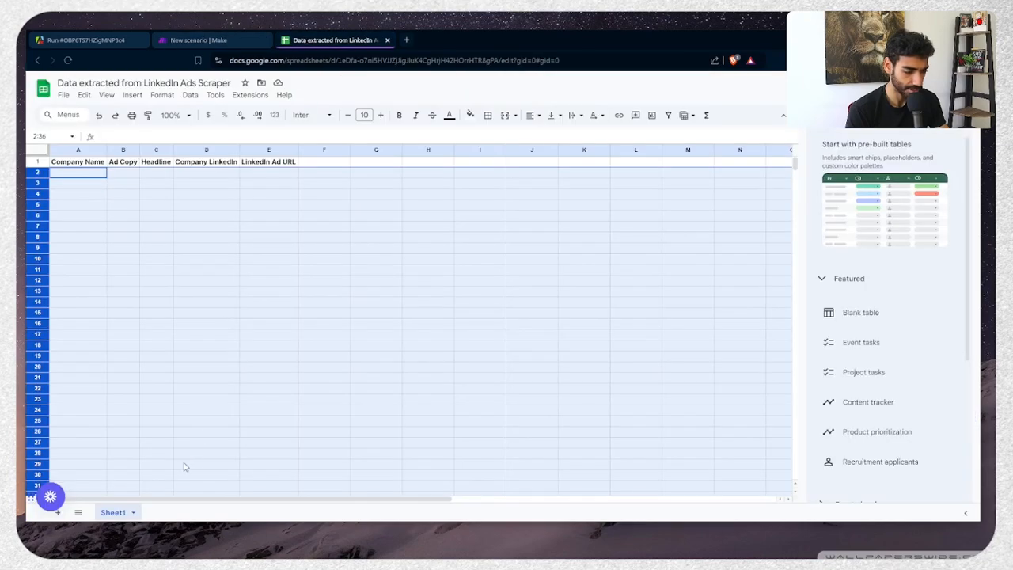
pyautogui.click(214, 268)
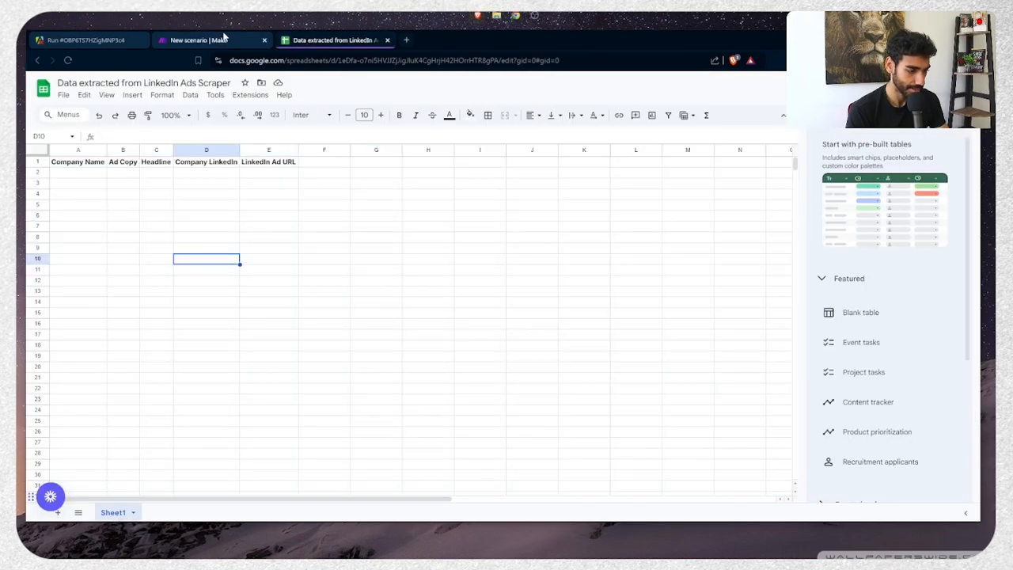
pyautogui.click(222, 40)
pyautogui.scroll(-2, 636, 335)
pyautogui.scroll(-1, 636, 336)
pyautogui.click(578, 277)
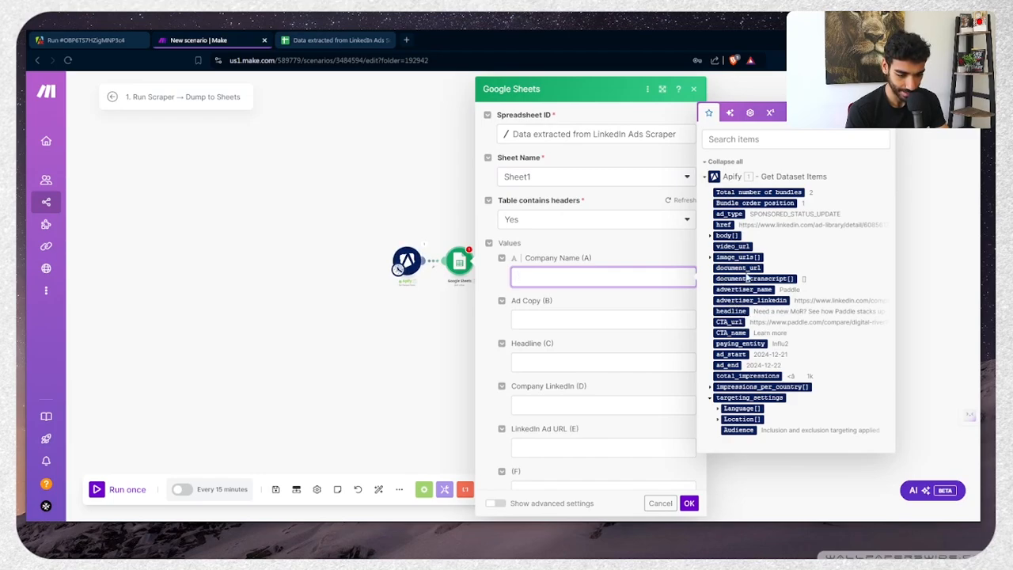
# Map advertiser_name, body, headline, advertiser_linkedin and href into columns A–E, then save the module
pyautogui.click(743, 289)
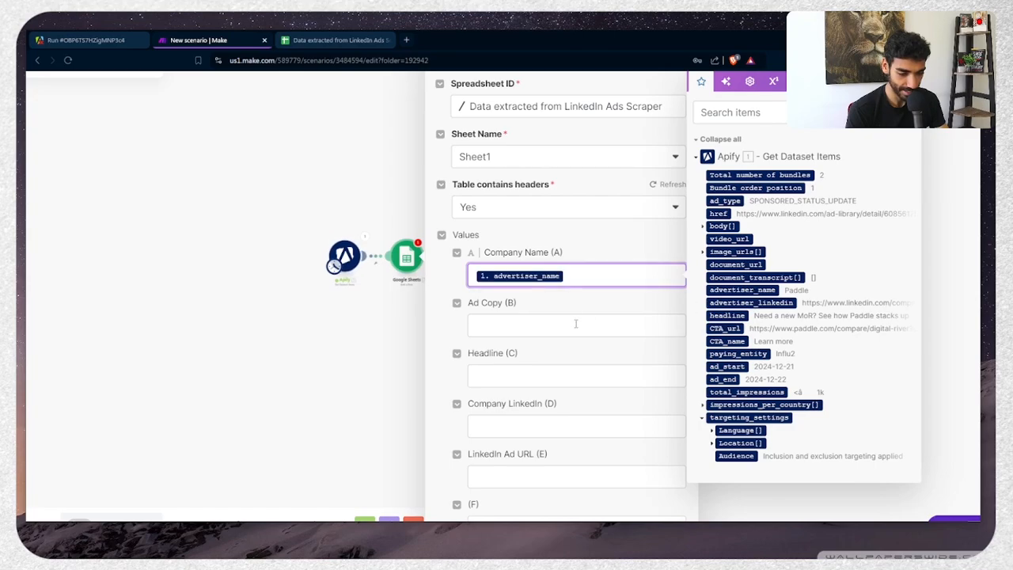
pyautogui.click(575, 323)
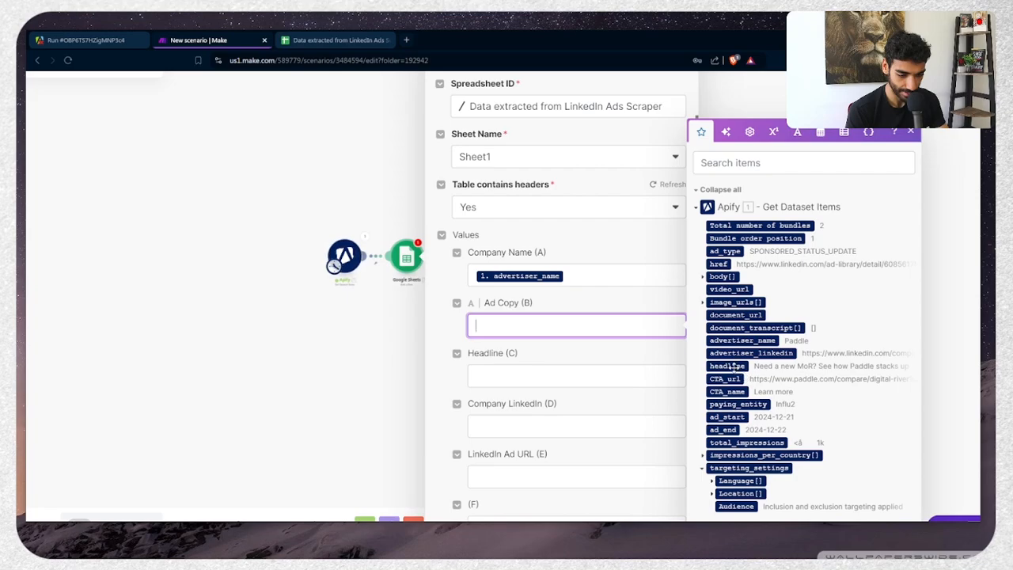
pyautogui.scroll(-1, 752, 444)
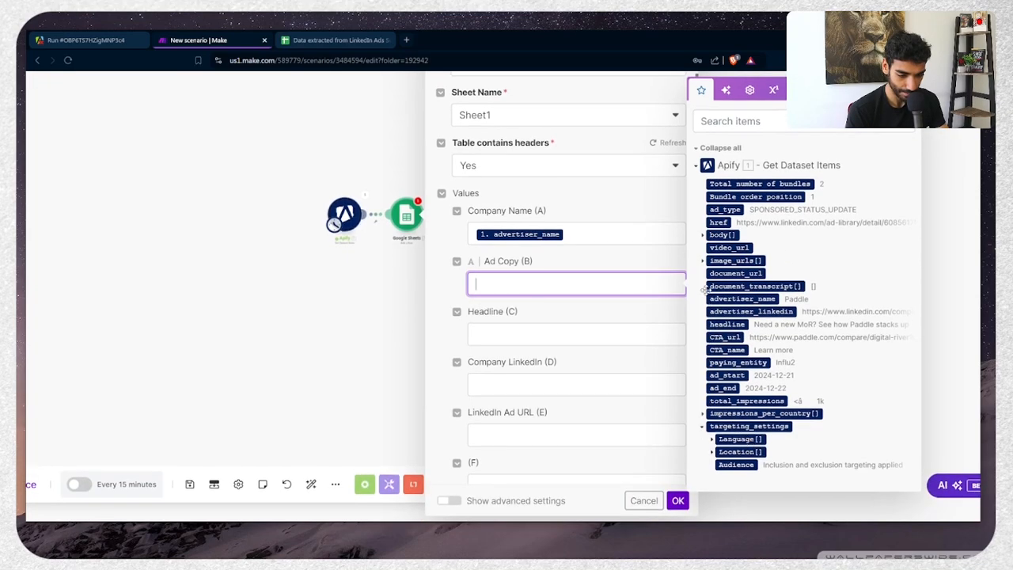
pyautogui.click(702, 235)
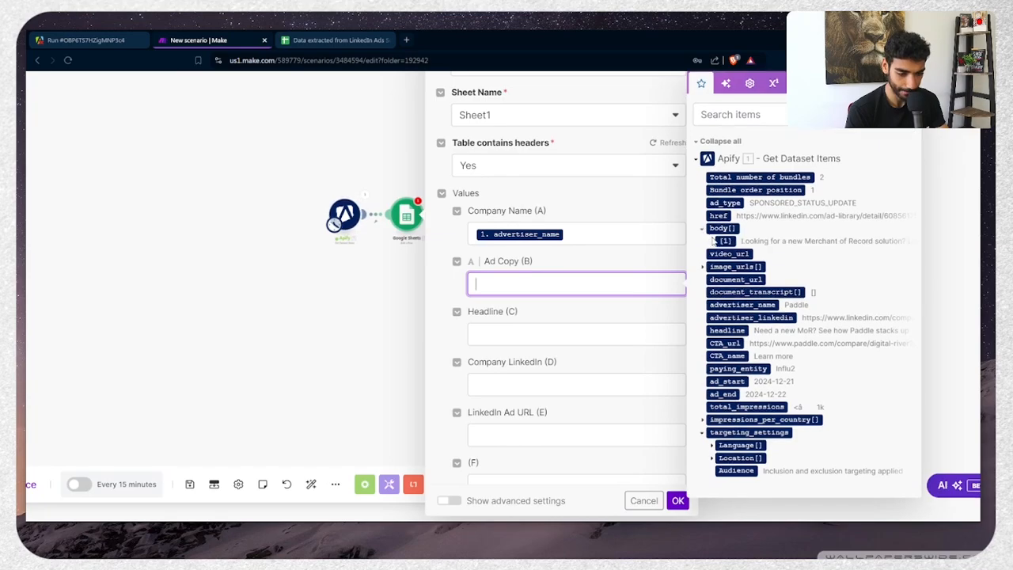
pyautogui.click(728, 243)
pyautogui.click(586, 339)
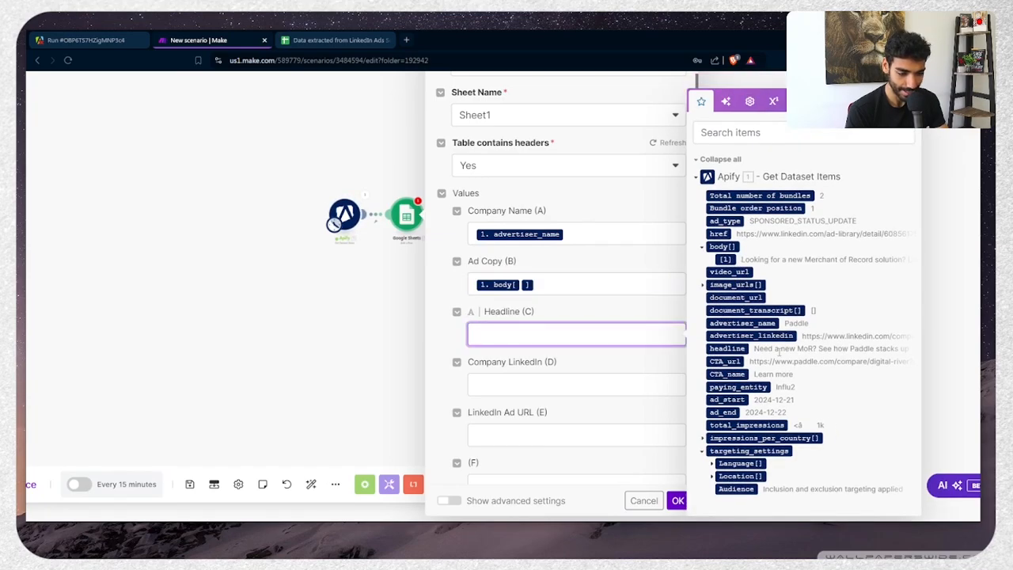
pyautogui.click(740, 349)
pyautogui.click(596, 375)
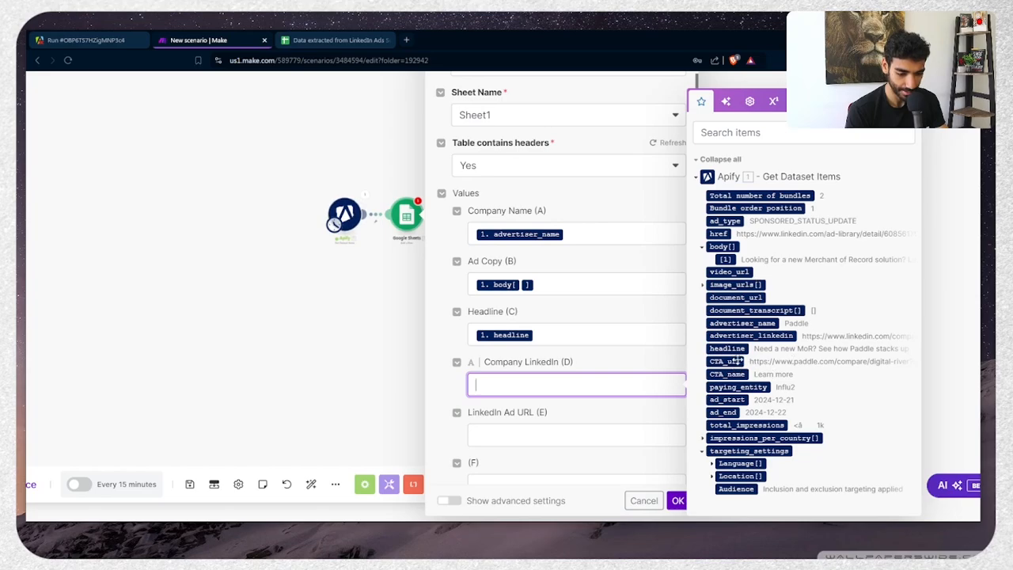
pyautogui.click(744, 336)
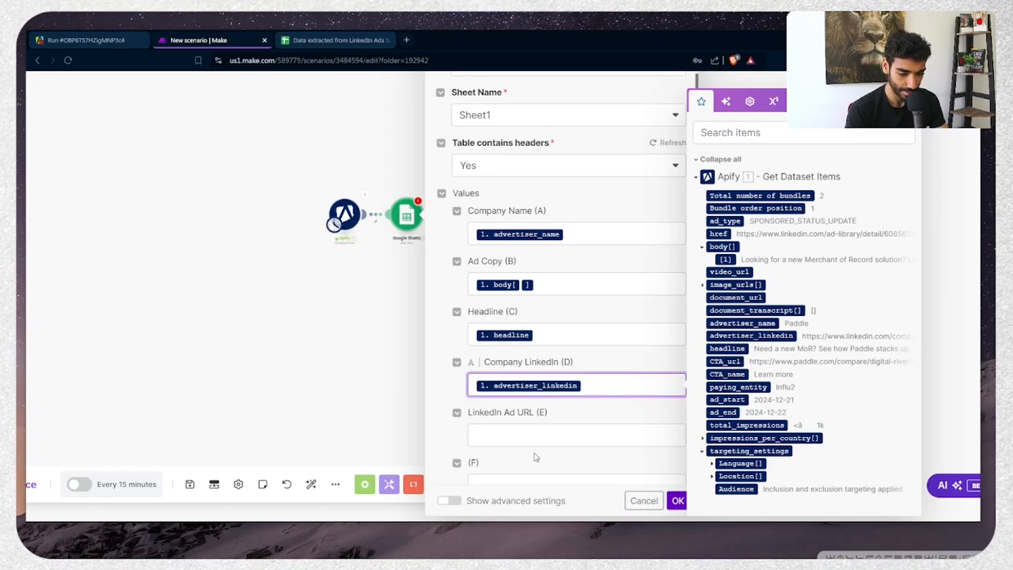
pyautogui.click(540, 437)
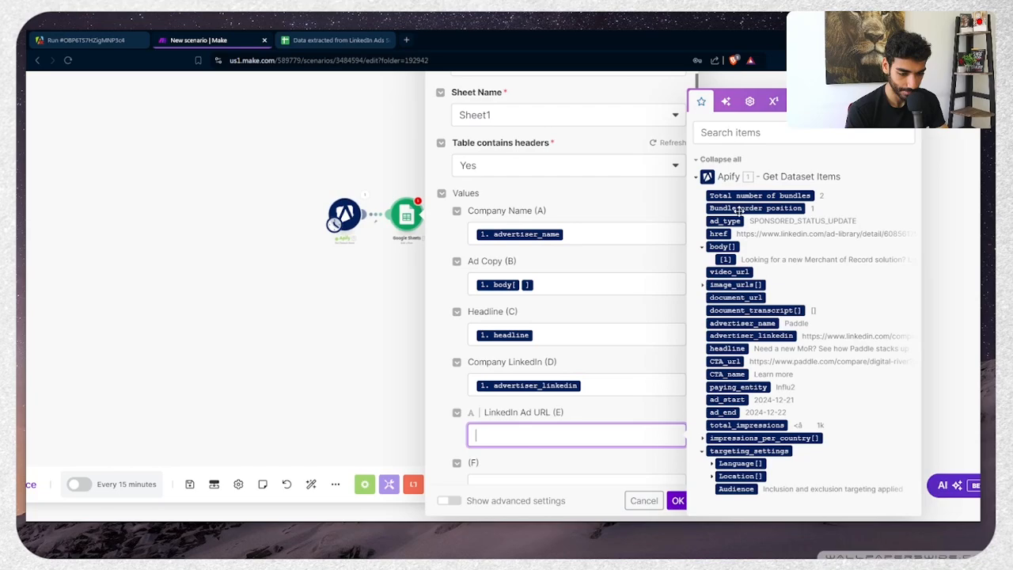
pyautogui.click(718, 233)
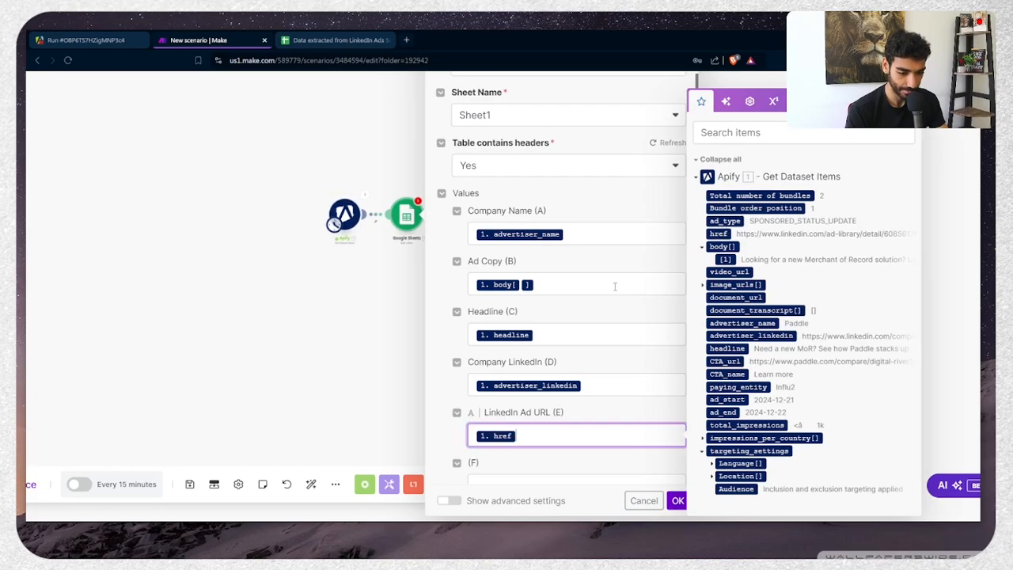
pyautogui.click(678, 500)
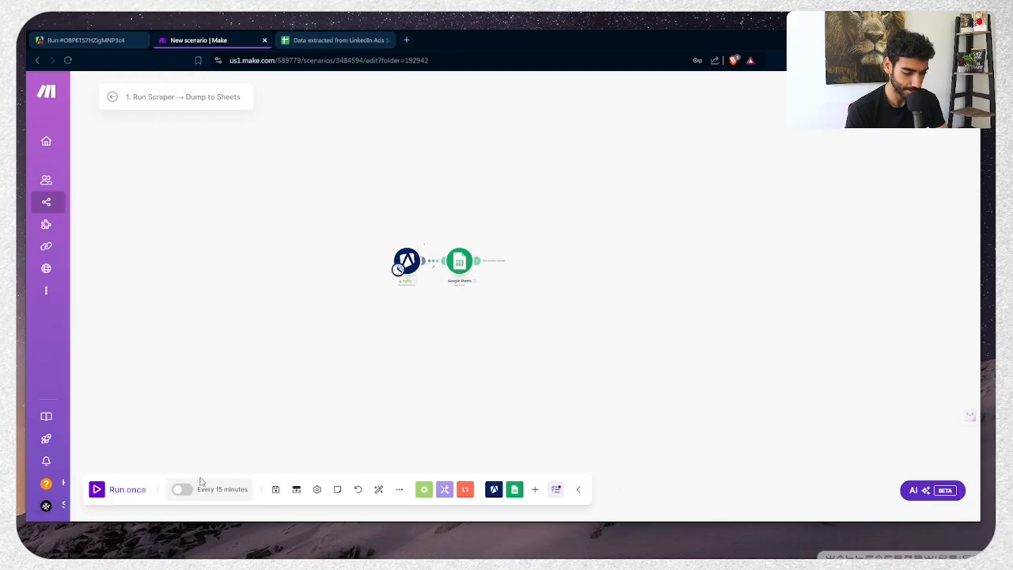
# Run the scenario once, then auto-fit columns A–C to the new row text
pyautogui.click(120, 498)
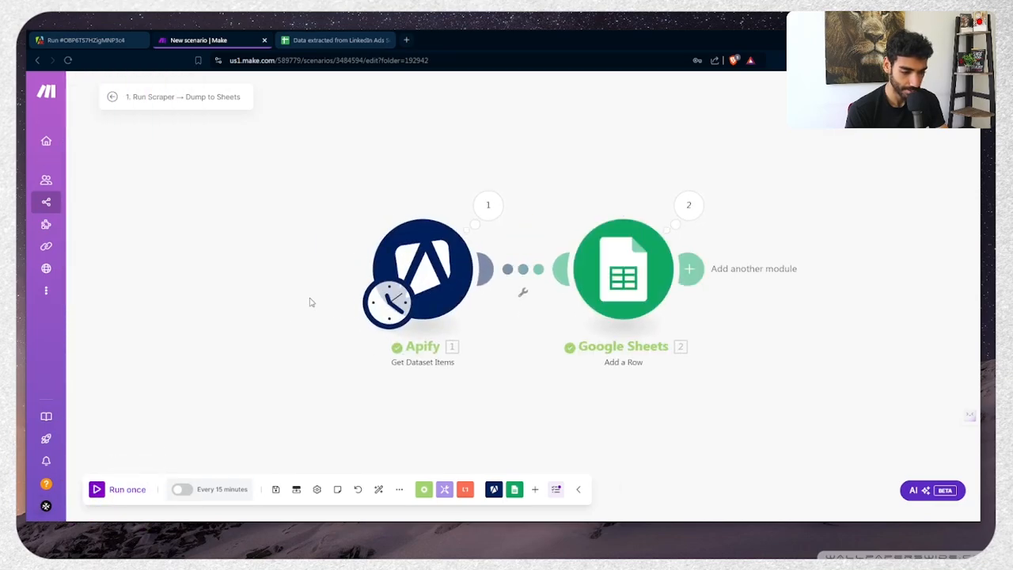
pyautogui.click(338, 41)
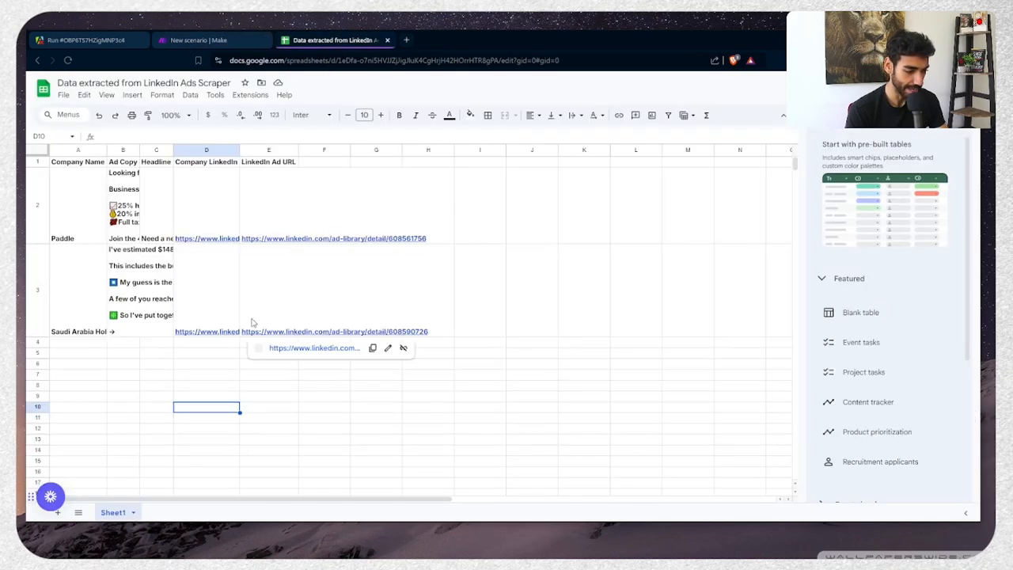
pyautogui.click(30, 207)
pyautogui.scroll(-5, 31, 277)
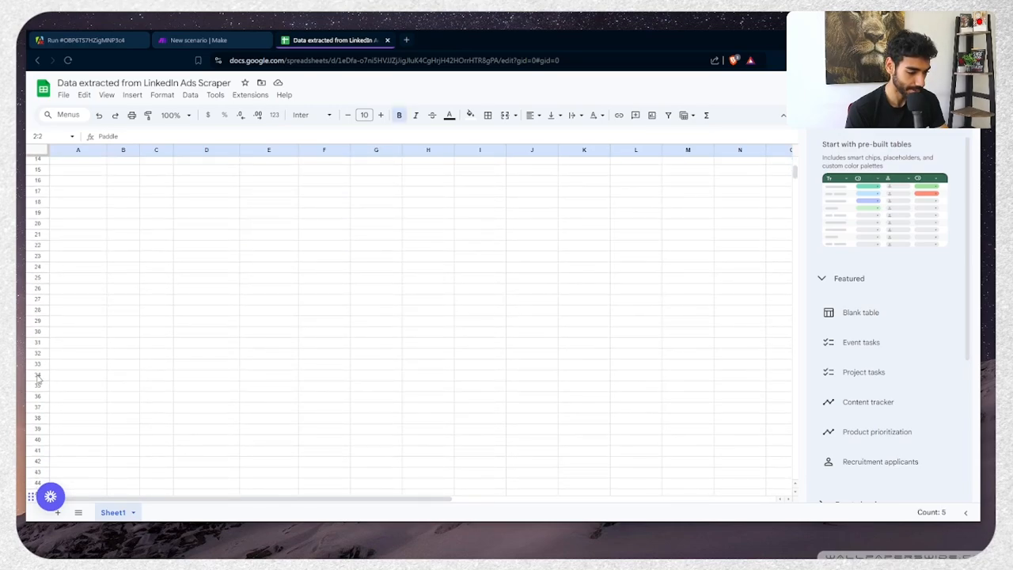
pyautogui.keyDown('shift'); pyautogui.click(37, 375); pyautogui.keyUp('shift')
pyautogui.scroll(5, 37, 375)
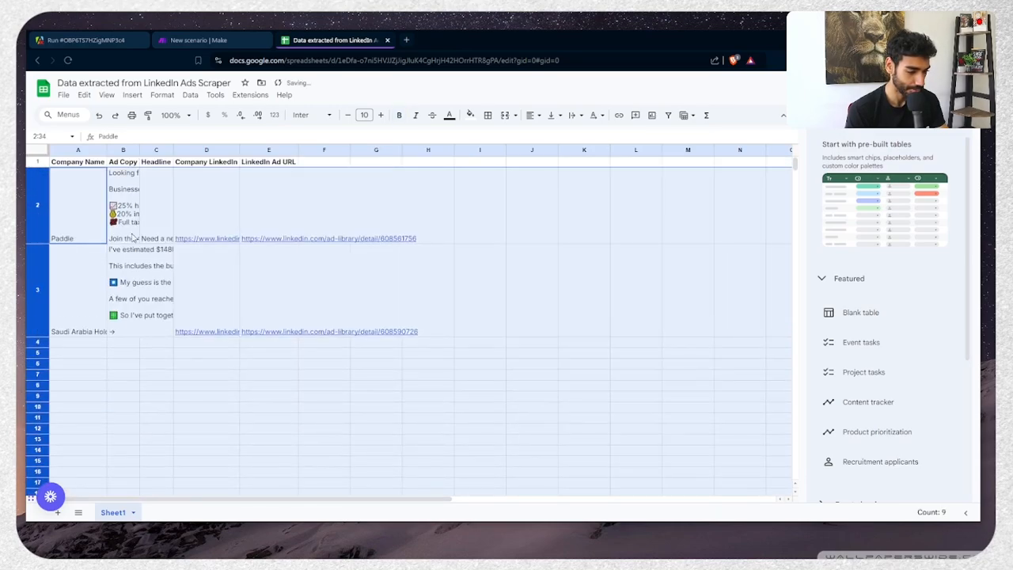
pyautogui.hotkey('ctrl', 'a')
pyautogui.doubleClick(140, 148)
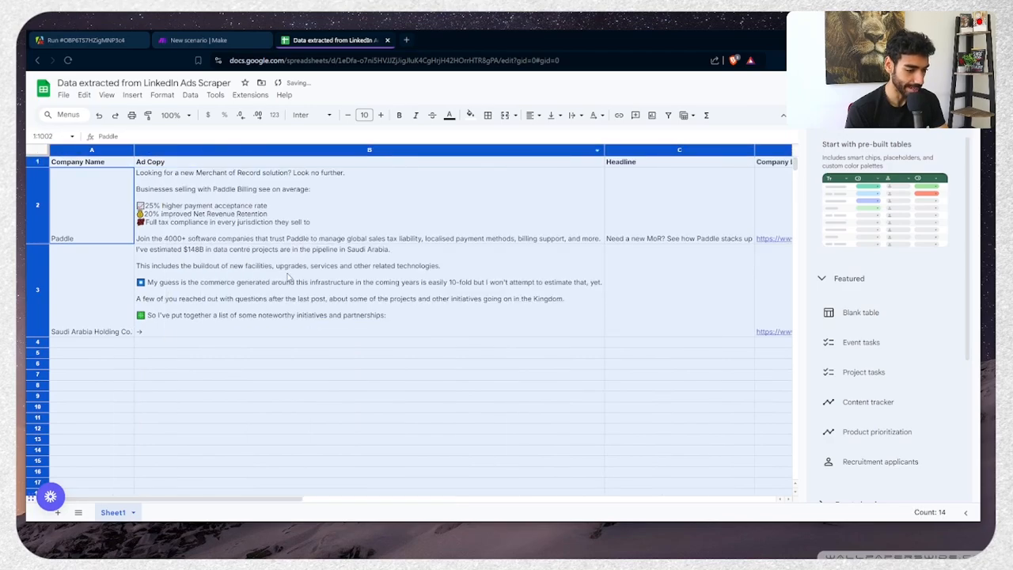
pyautogui.click(289, 277)
# Resize rows 2–51 to the default 21-pixel height
pyautogui.click(36, 207)
pyautogui.scroll(-9, 32, 238)
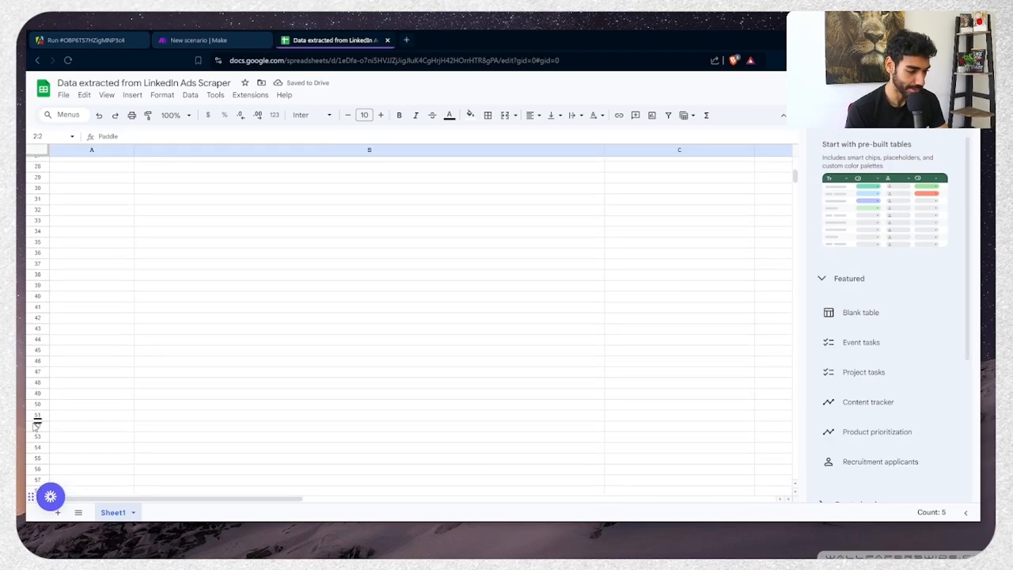
pyautogui.keyDown('shift'); pyautogui.click(35, 416); pyautogui.keyUp('shift')
pyautogui.rightClick(35, 417)
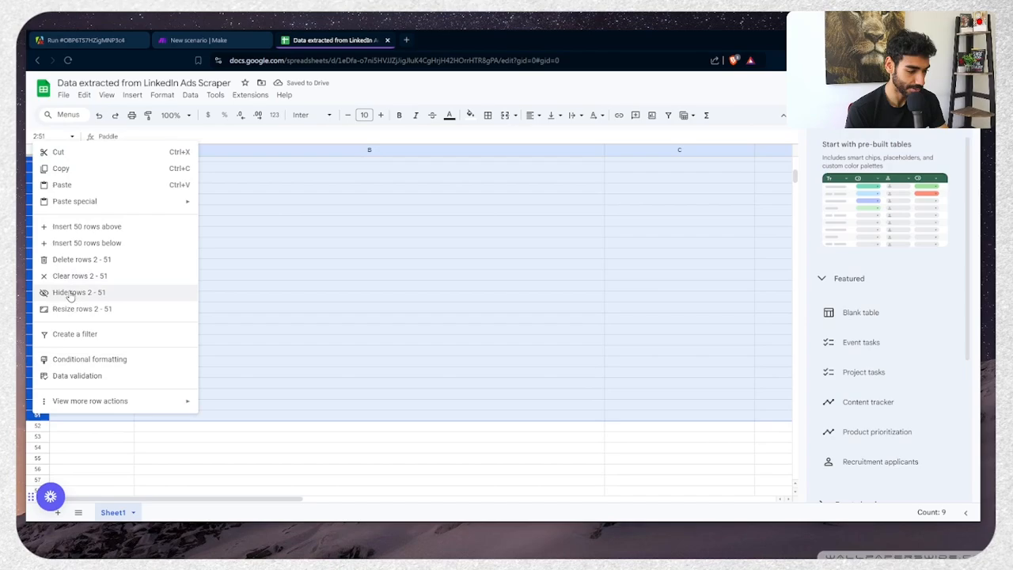
pyautogui.click(72, 314)
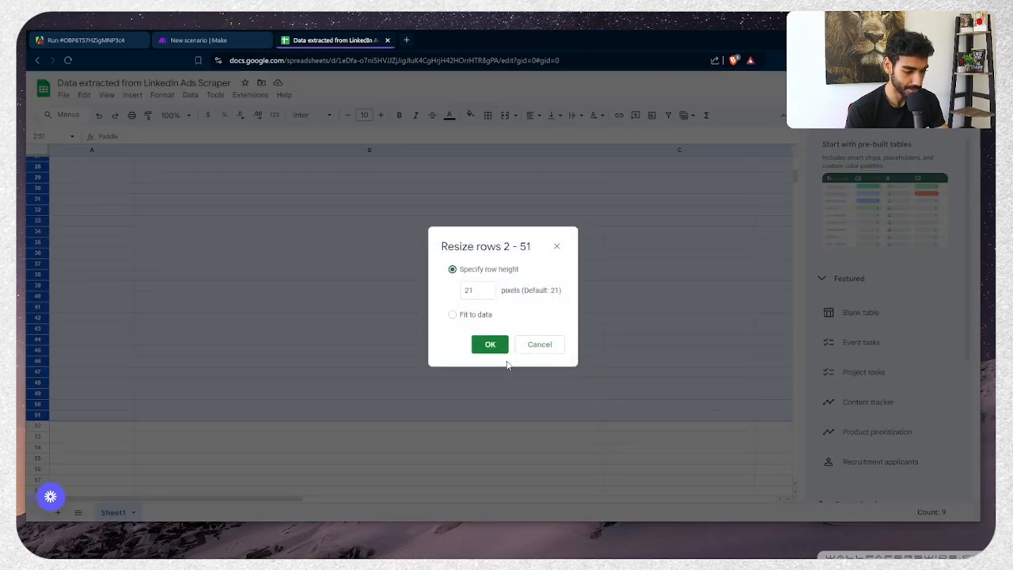
pyautogui.click(493, 346)
pyautogui.click(391, 331)
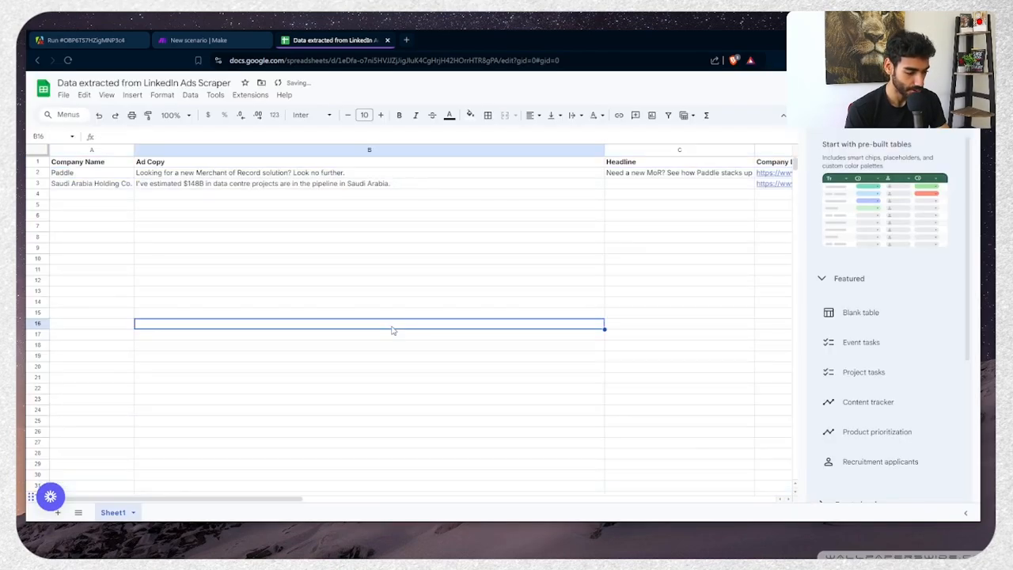
pyautogui.click(40, 174)
pyautogui.hotkey('ctrl', 'Tab')
pyautogui.hotkey('ctrl', 'Tab')
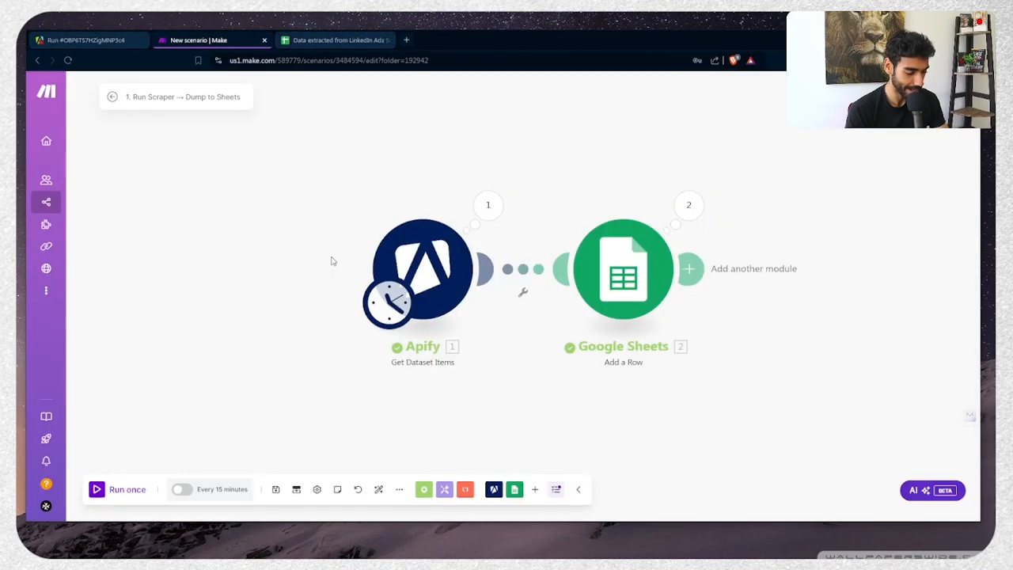
# Clear the Apify module's Limit value of 2 and save the settings
pyautogui.click(428, 273)
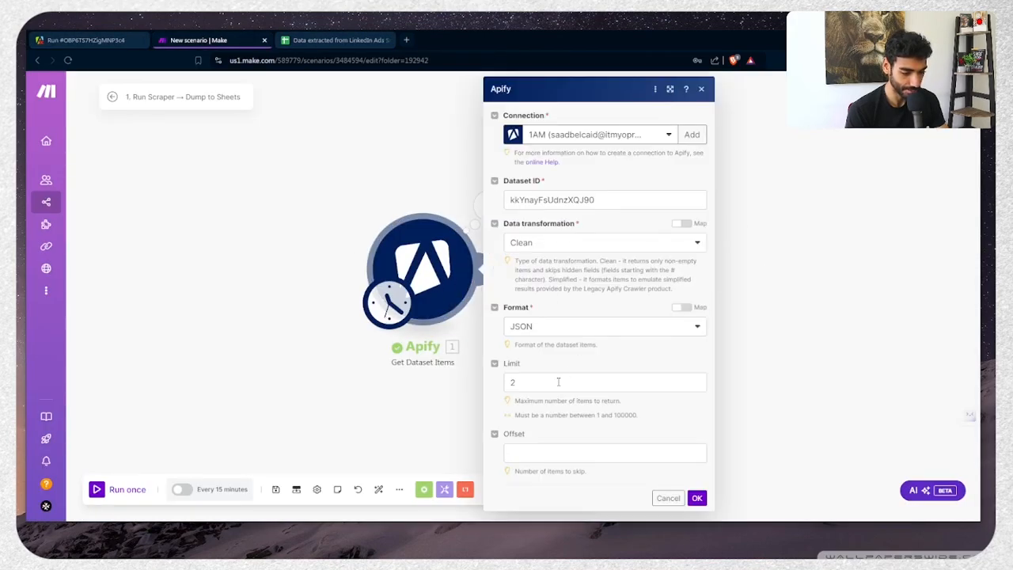
pyautogui.click(558, 381)
pyautogui.press('BackSpace')
pyautogui.click(696, 497)
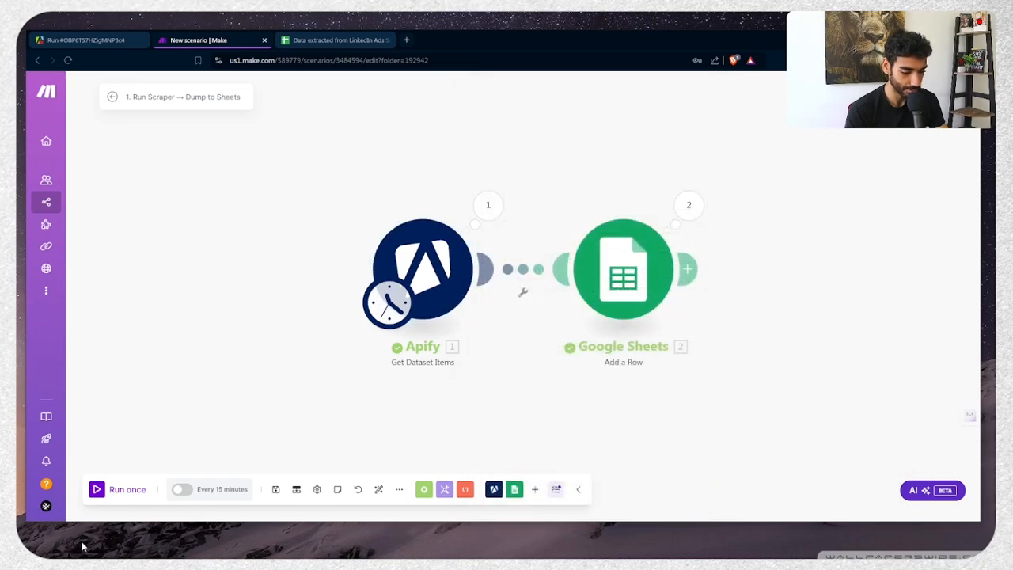
# Run the scenario once and confirm the sheet fills with 22 ad rows
pyautogui.click(119, 489)
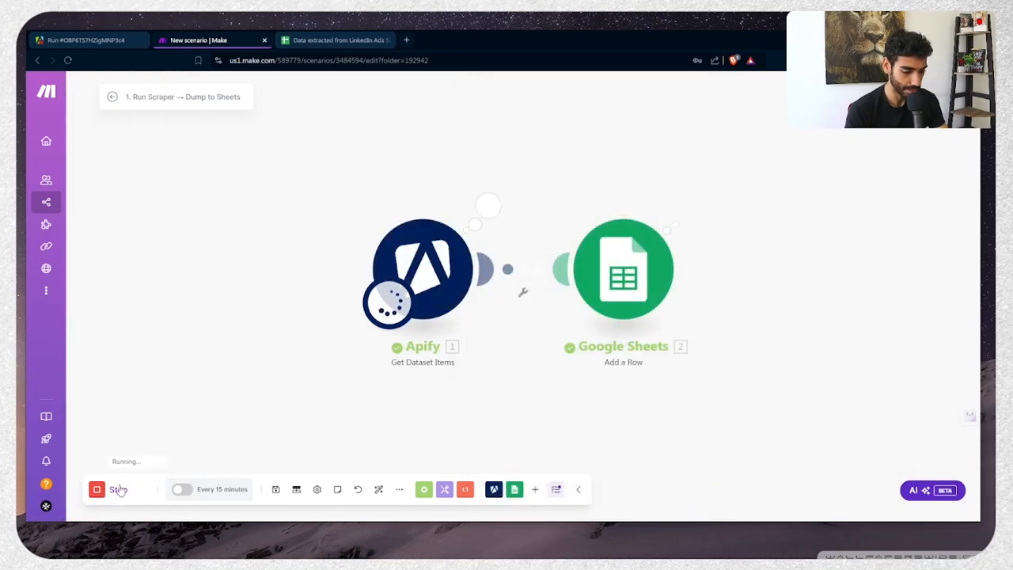
pyautogui.hotkey('ctrl', 'Tab')
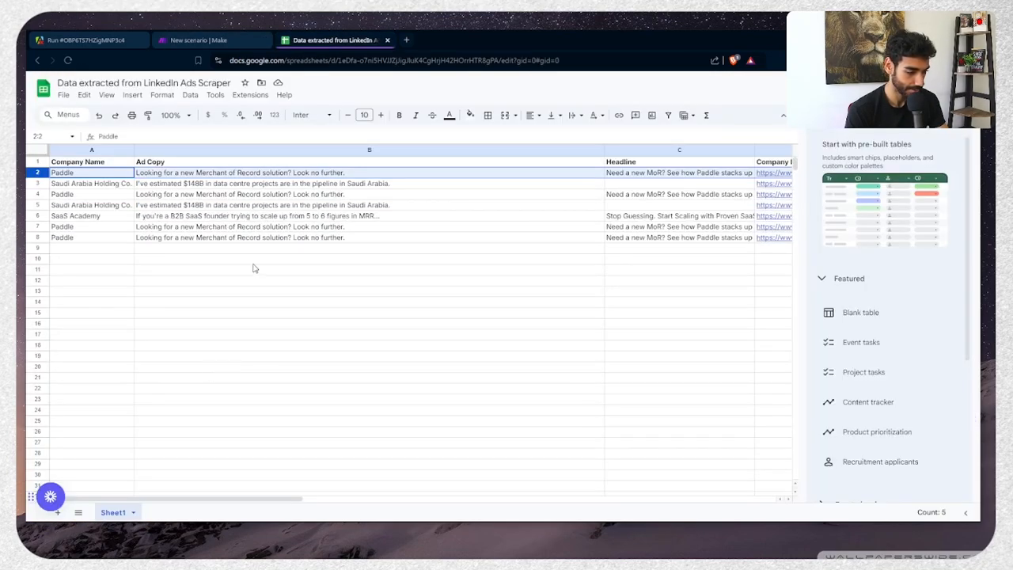
pyautogui.scroll(-3, 238, 308)
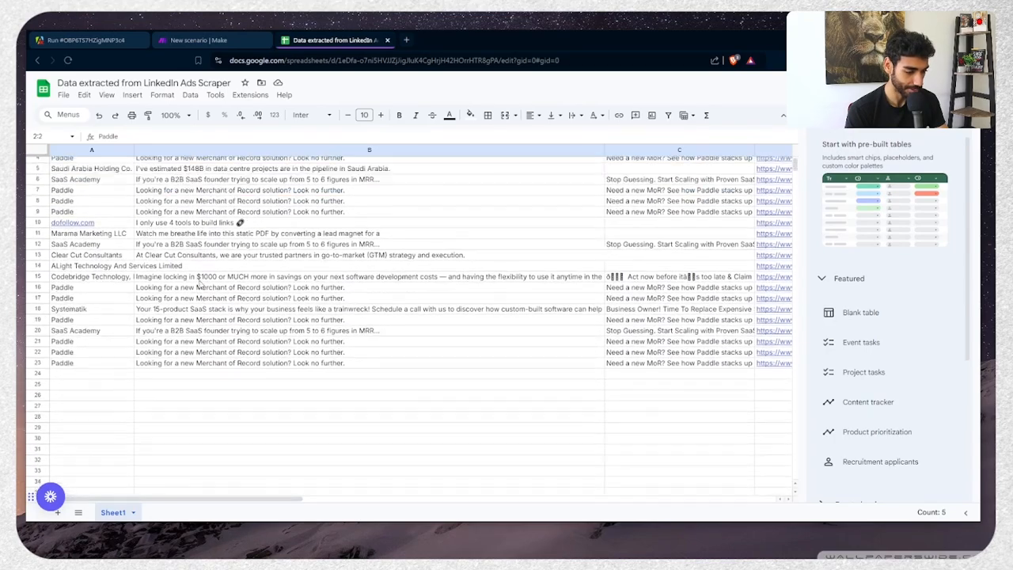
pyautogui.scroll(3, 201, 286)
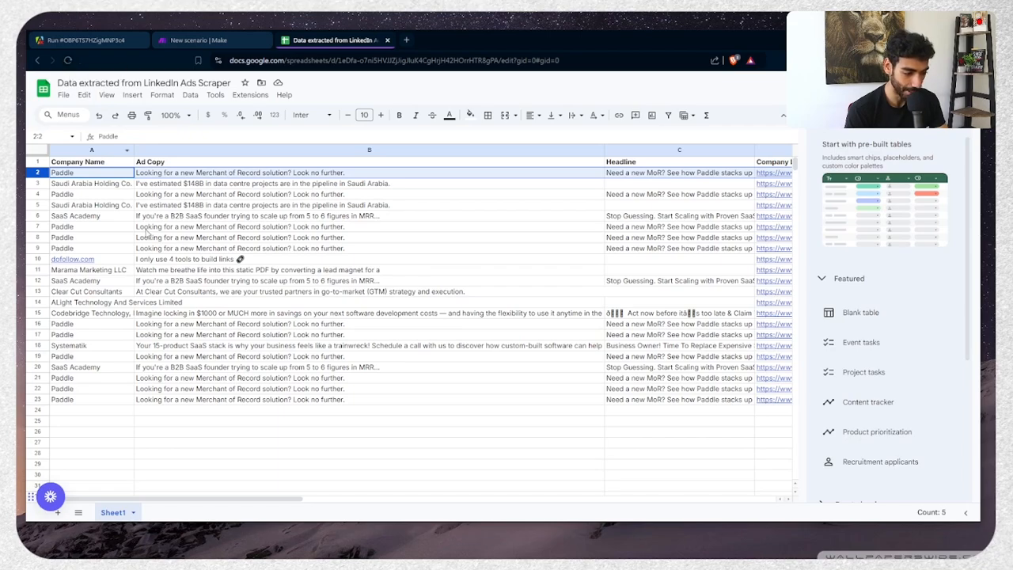
pyautogui.click(162, 95)
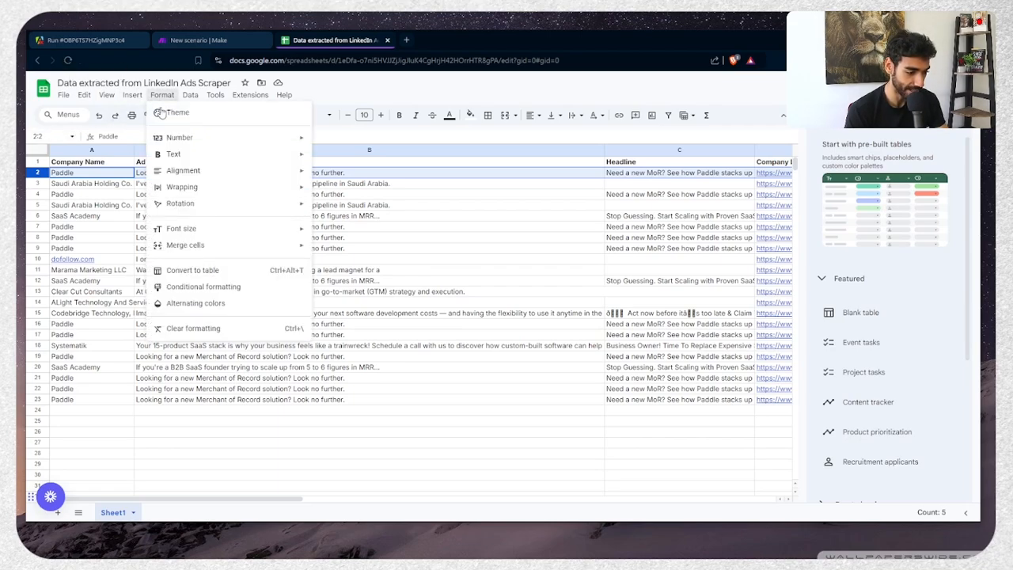
pyautogui.click(111, 41)
pyautogui.click(207, 40)
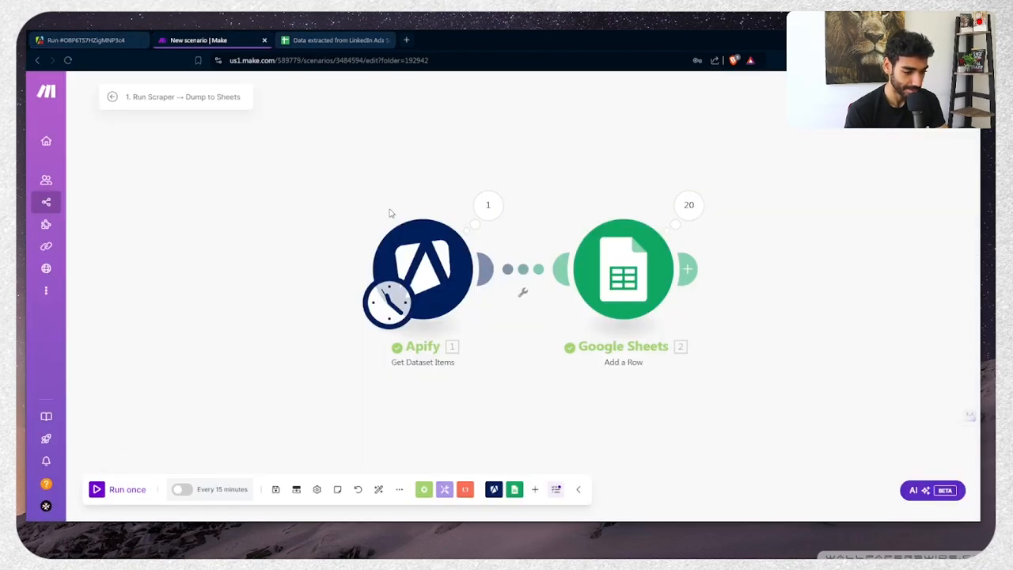
pyautogui.hotkey('ctrl', 'Tab')
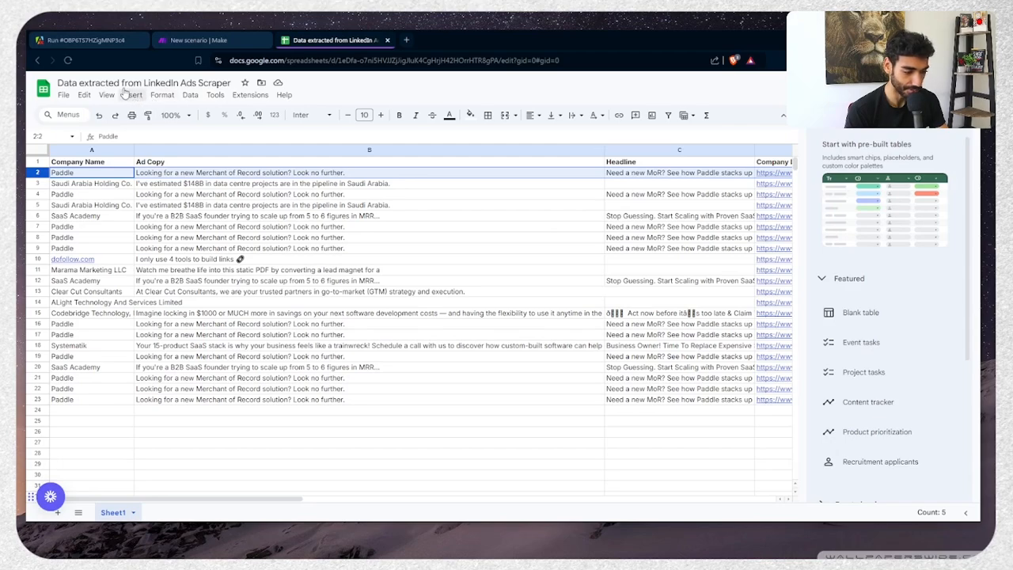
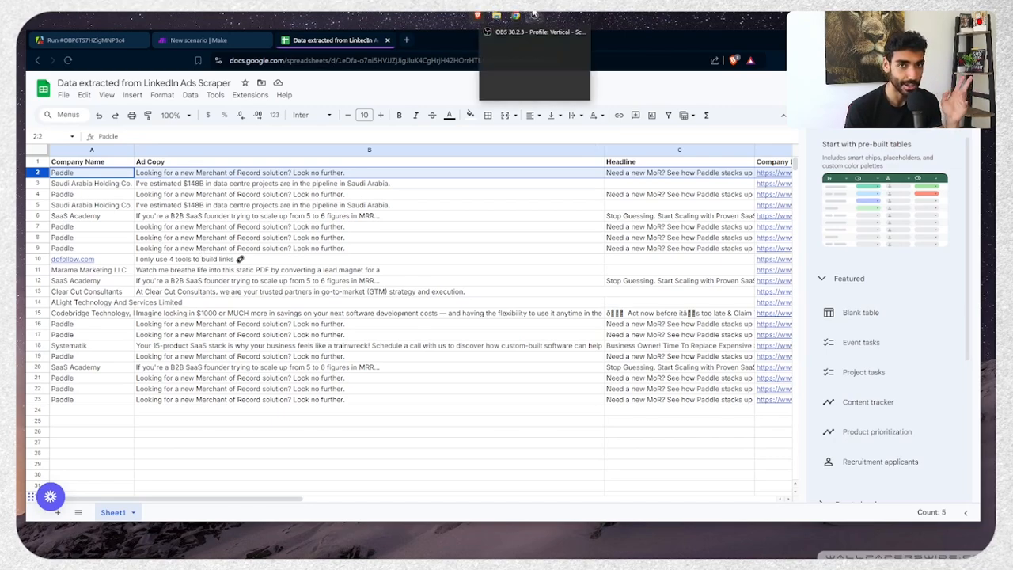
# Look over the Apify run and Make scenario tabs, then return to the scraped-data spreadsheet
pyautogui.click(175, 206)
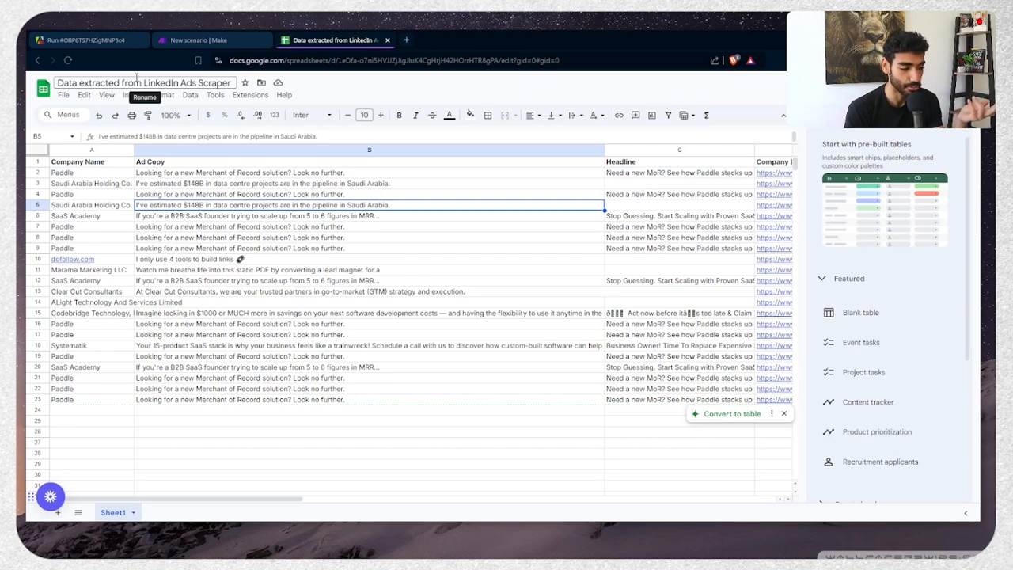
pyautogui.moveTo(489, 14)
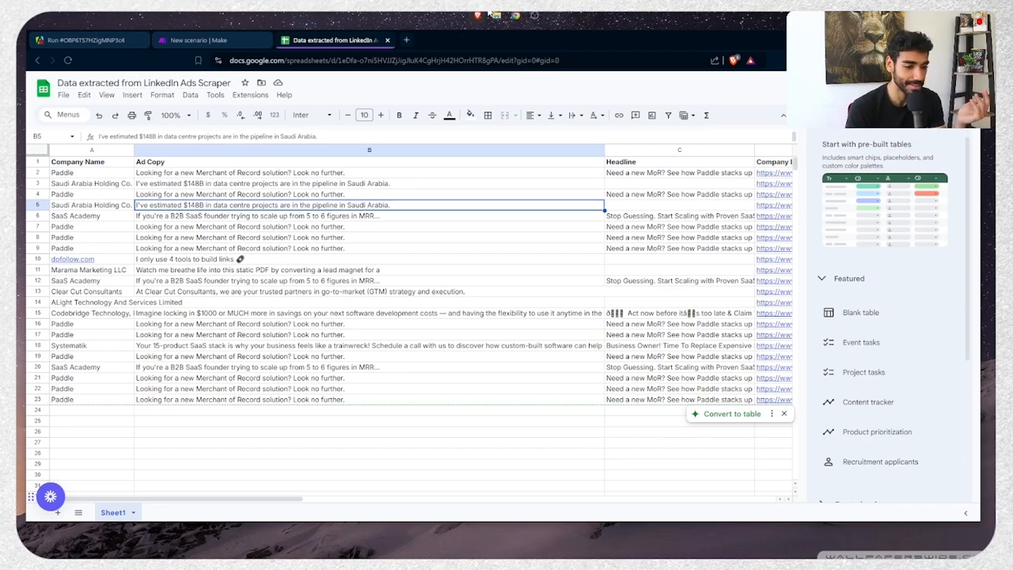
pyautogui.moveTo(543, 12)
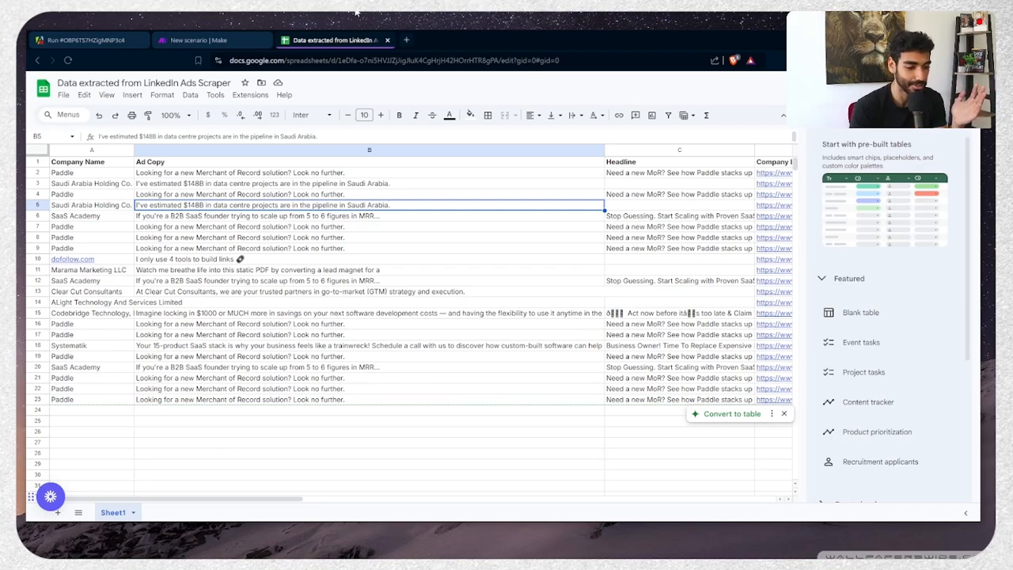
pyautogui.click(541, 14)
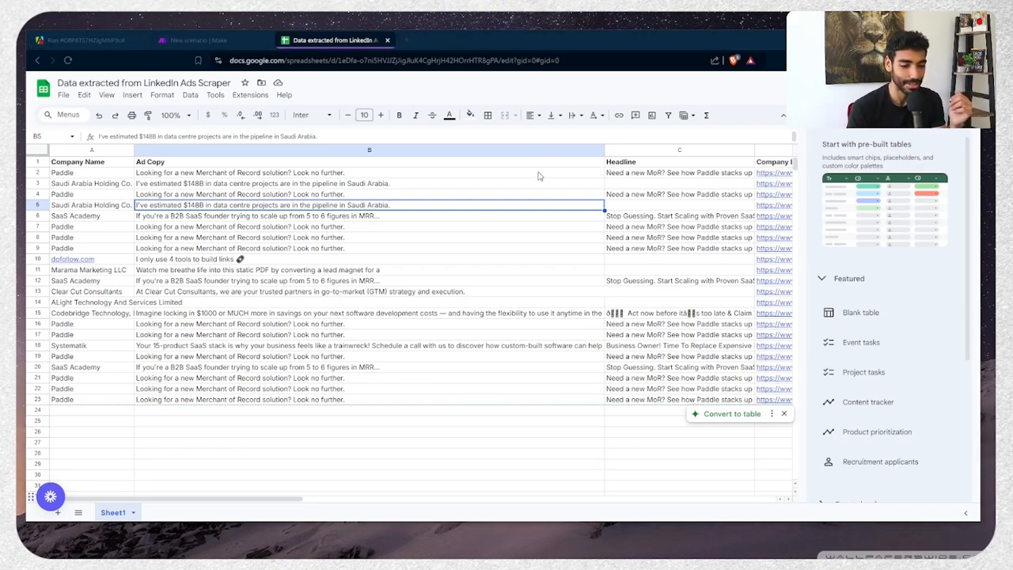
pyautogui.moveTo(546, 14)
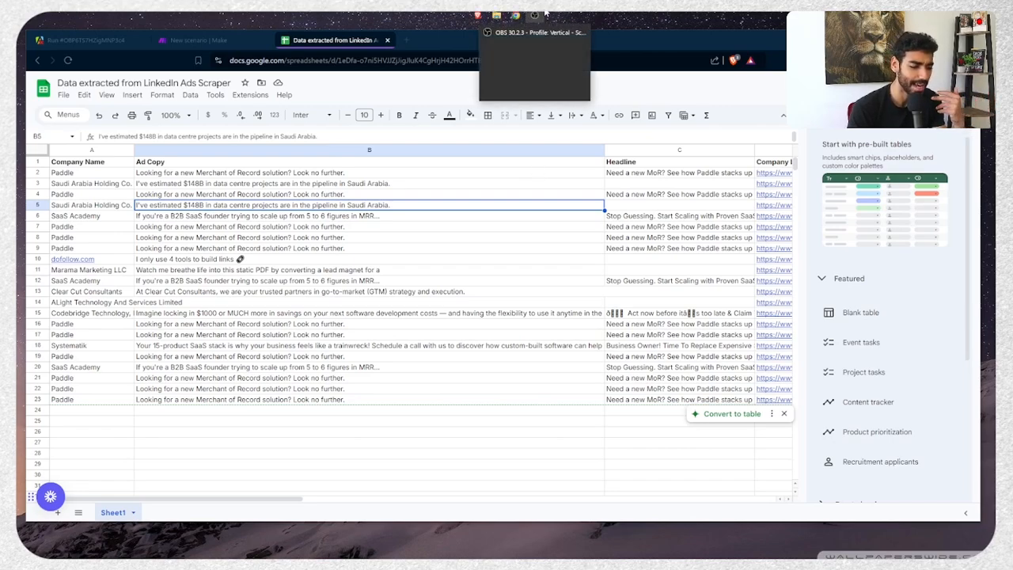
pyautogui.click(543, 13)
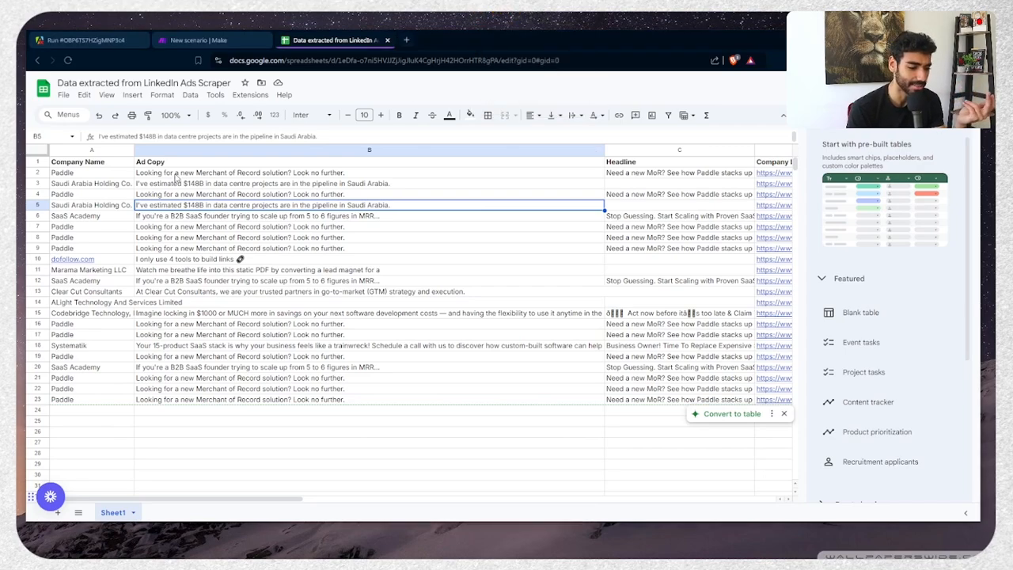
pyautogui.hscroll(5, 177, 179)
pyautogui.hscroll(-5, 178, 179)
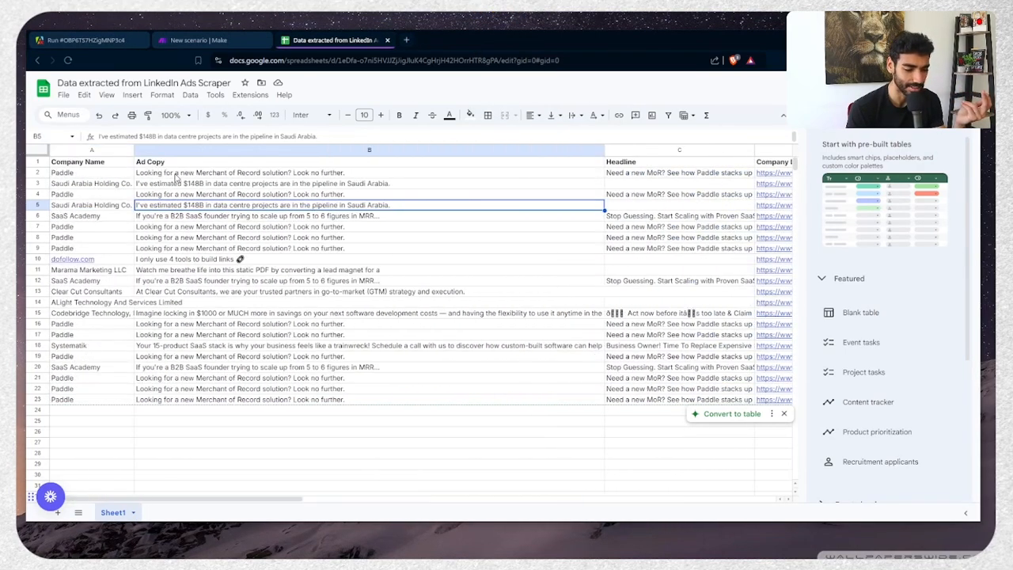
pyautogui.click(83, 40)
pyautogui.click(203, 39)
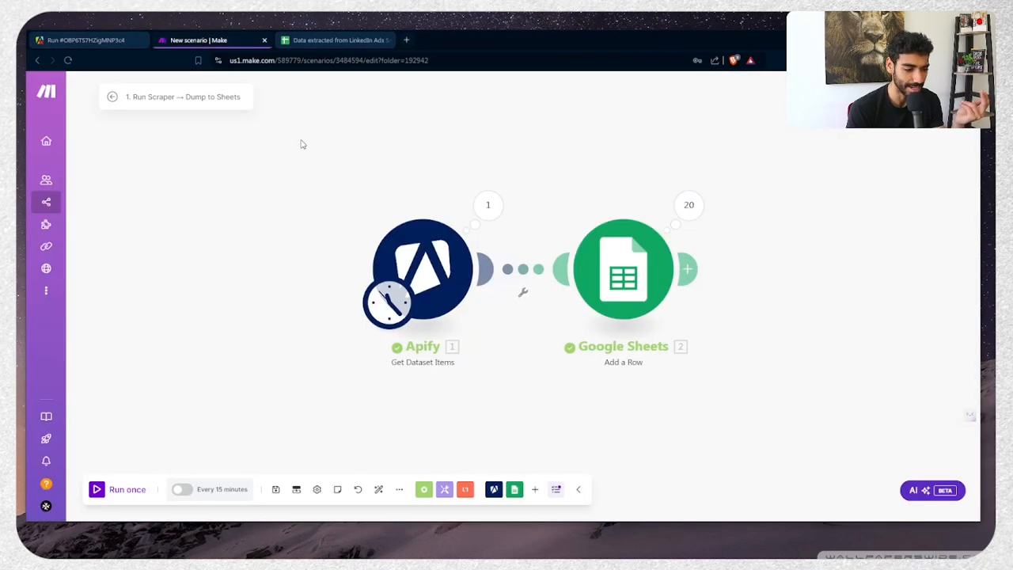
pyautogui.click(334, 41)
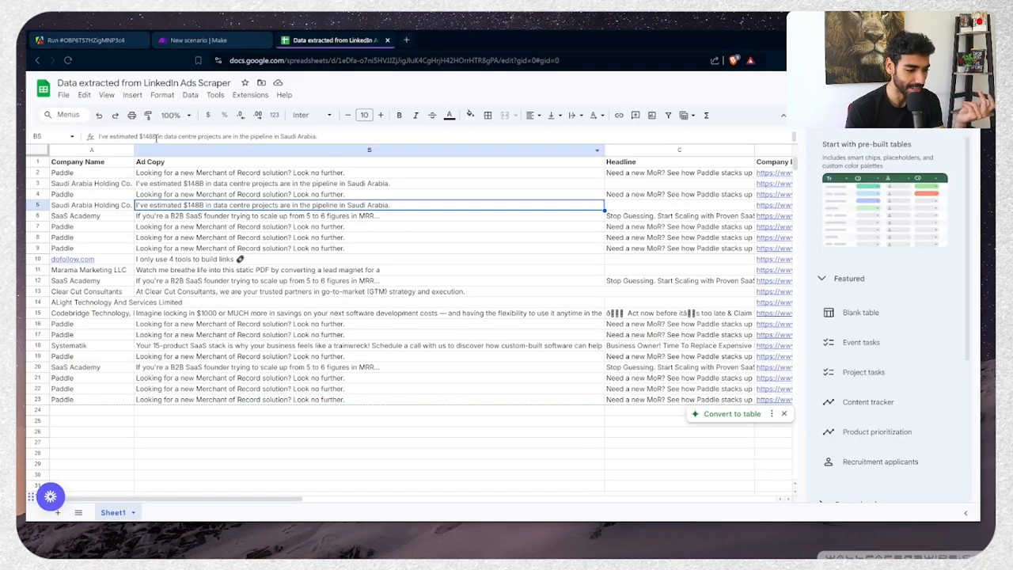
# Remove rows duplicated across all columns in the scraped-data sheet
pyautogui.click(162, 95)
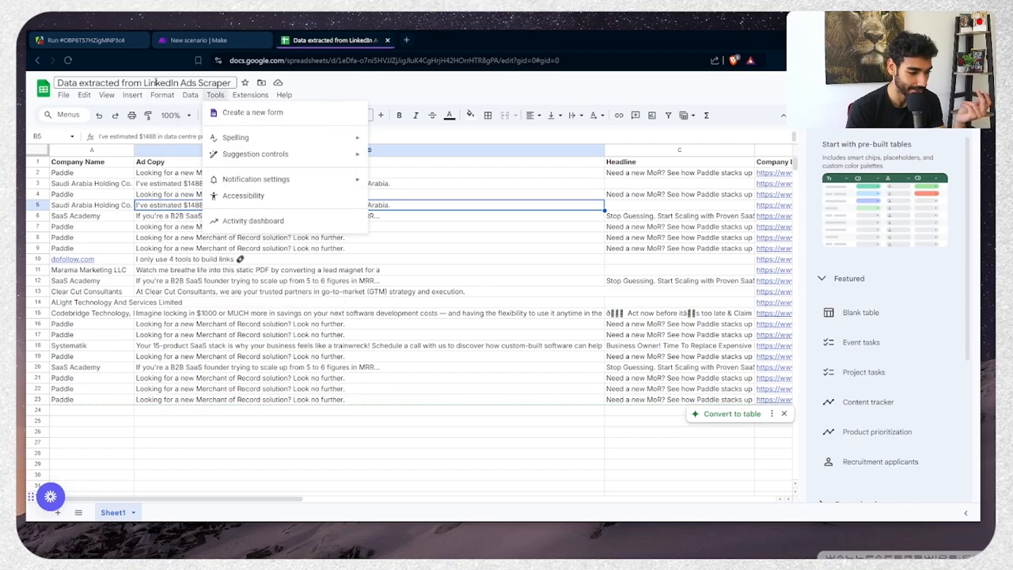
pyautogui.moveTo(276, 340)
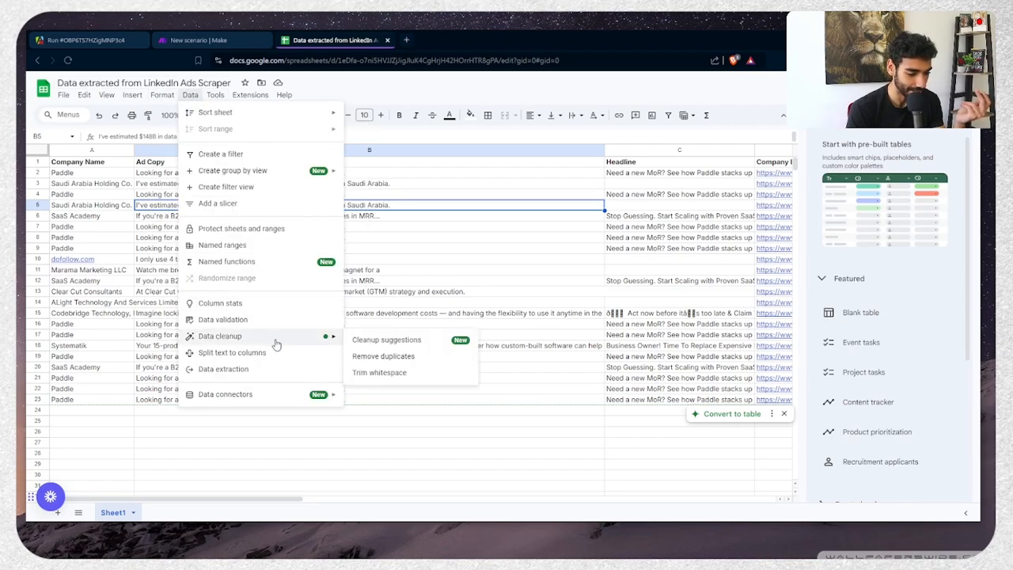
pyautogui.click(411, 356)
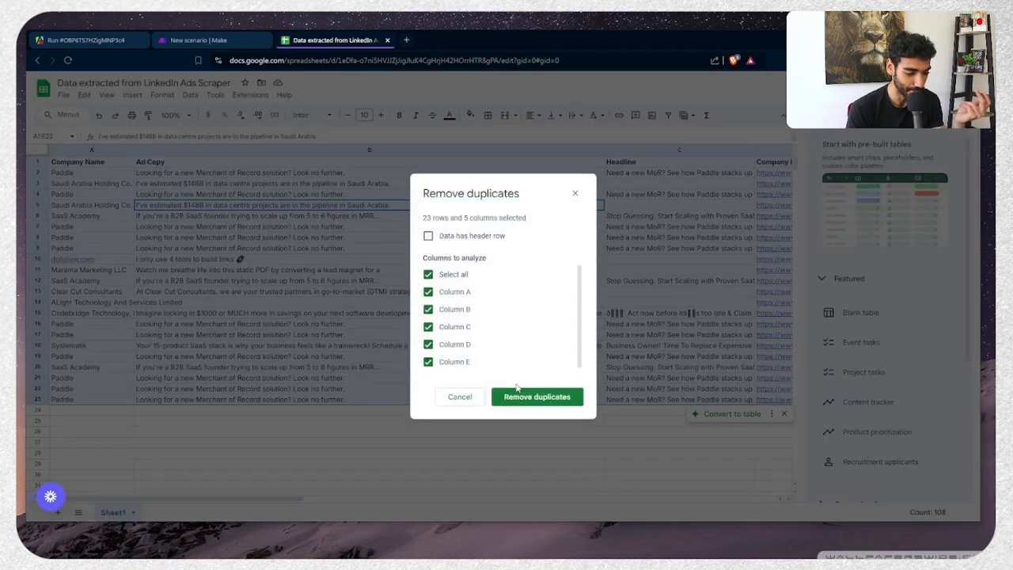
pyautogui.click(531, 398)
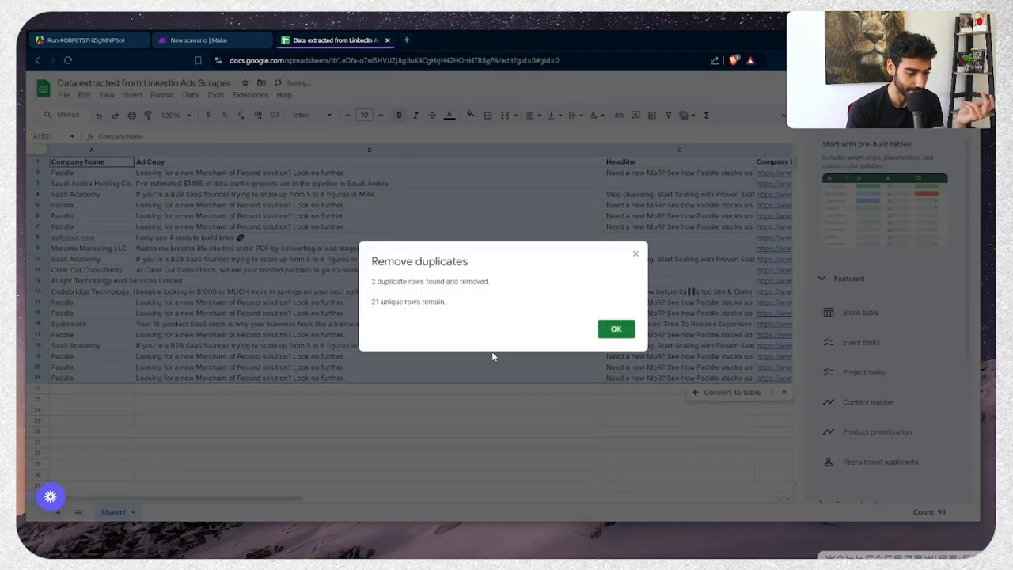
pyautogui.click(617, 329)
# Remove rows with repeated company names in the Company Name column A
pyautogui.click(92, 171)
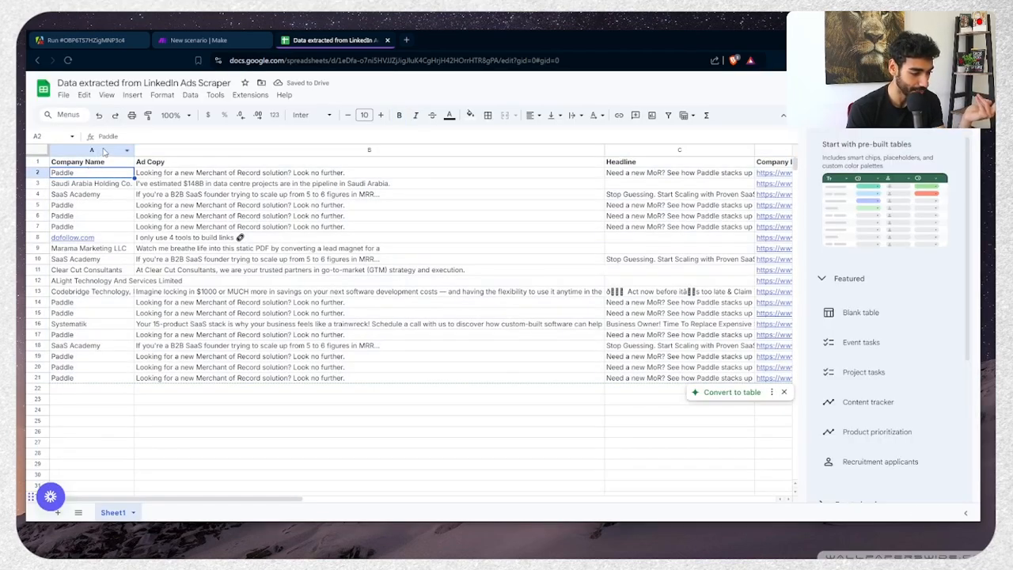
pyautogui.click(103, 150)
pyautogui.click(190, 94)
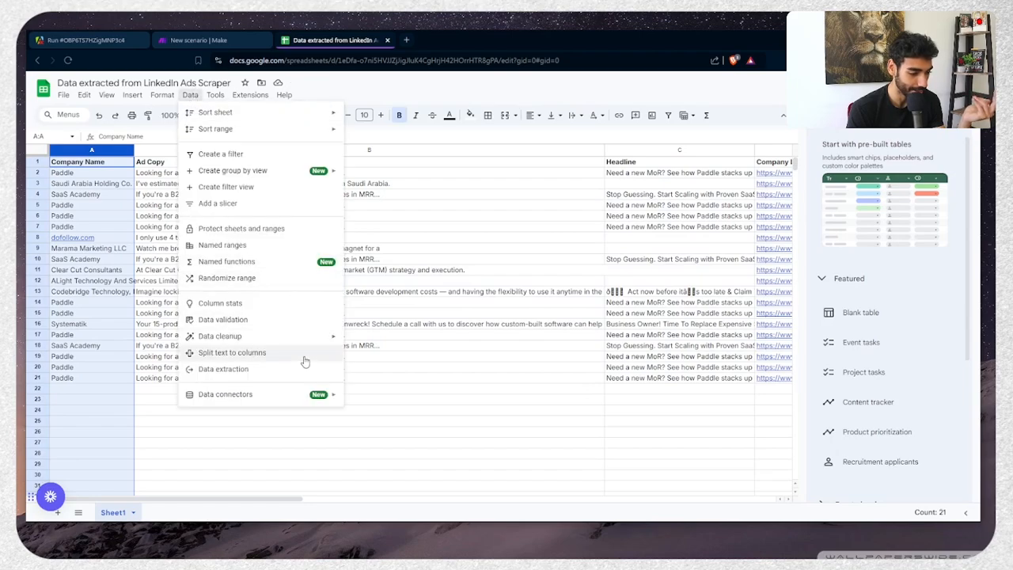
pyautogui.moveTo(296, 337)
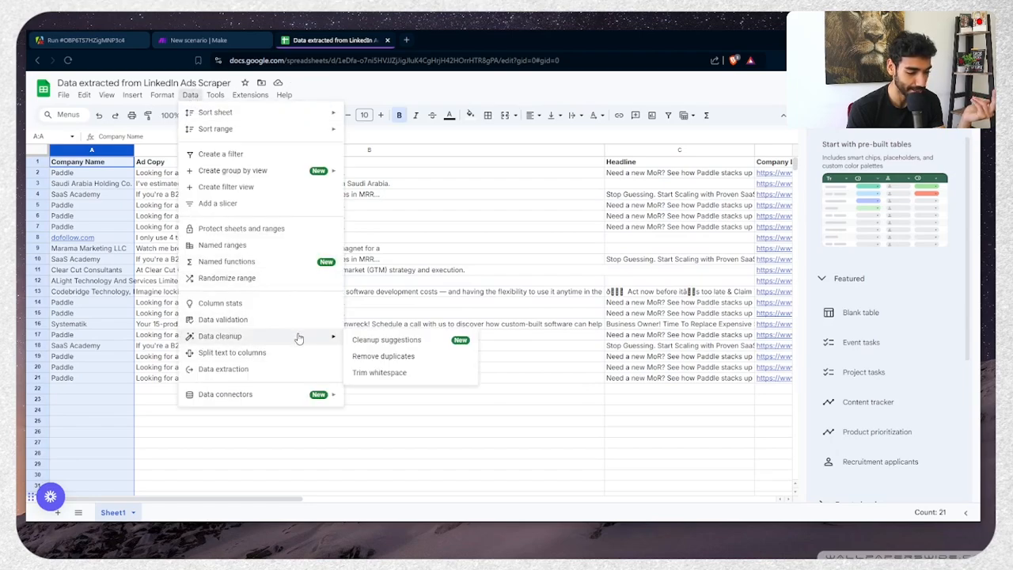
pyautogui.click(385, 356)
pyautogui.click(554, 372)
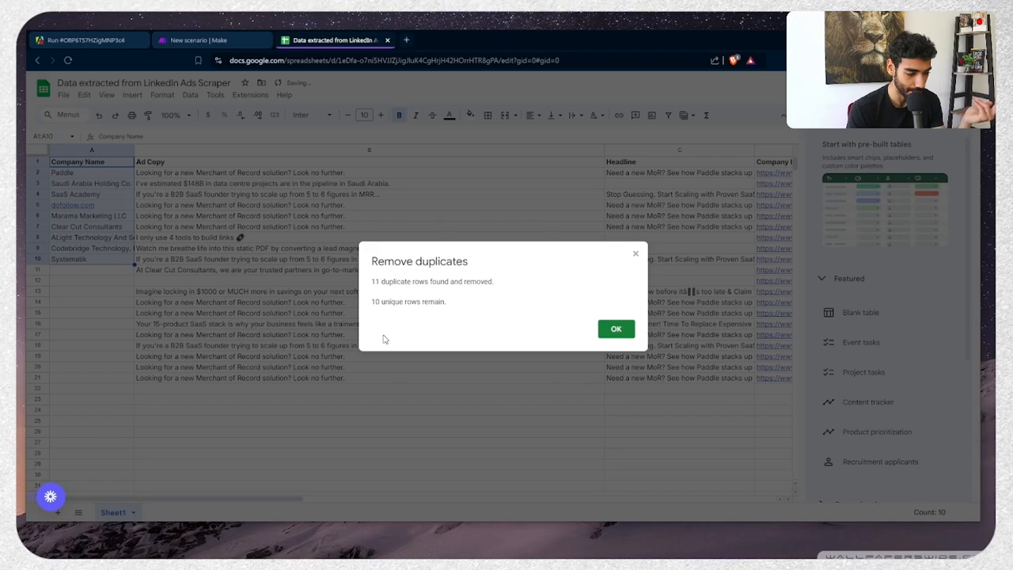
pyautogui.click(616, 329)
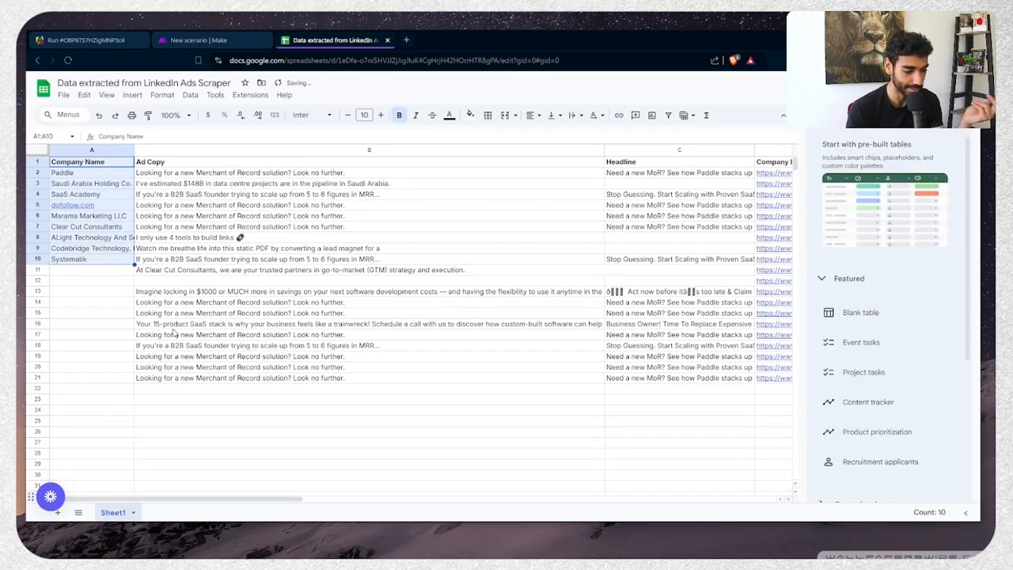
# Clear the leftover rows 11–21
pyautogui.click(36, 269)
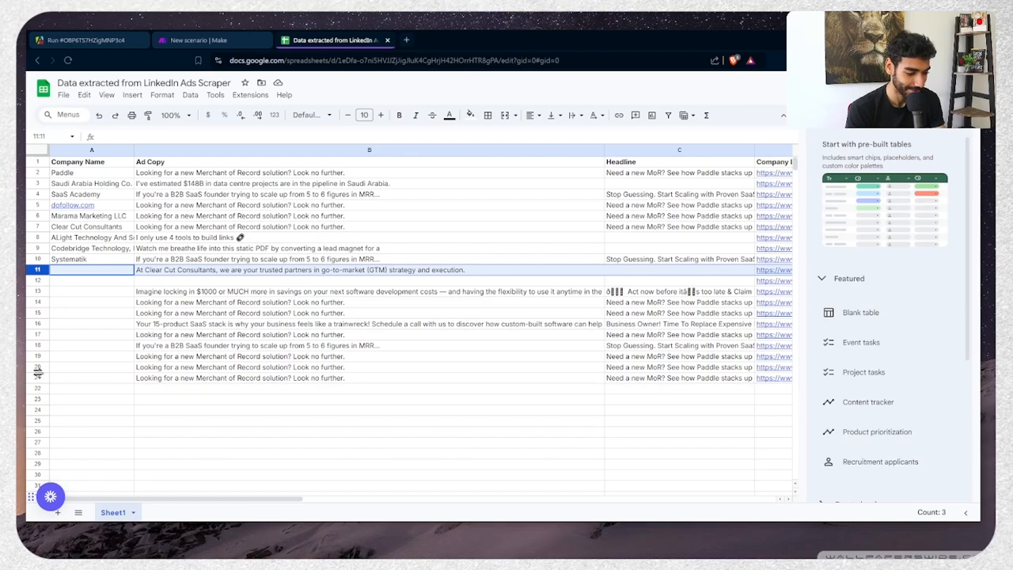
pyautogui.click(35, 378)
pyautogui.rightClick(35, 379)
pyautogui.click(16, 342)
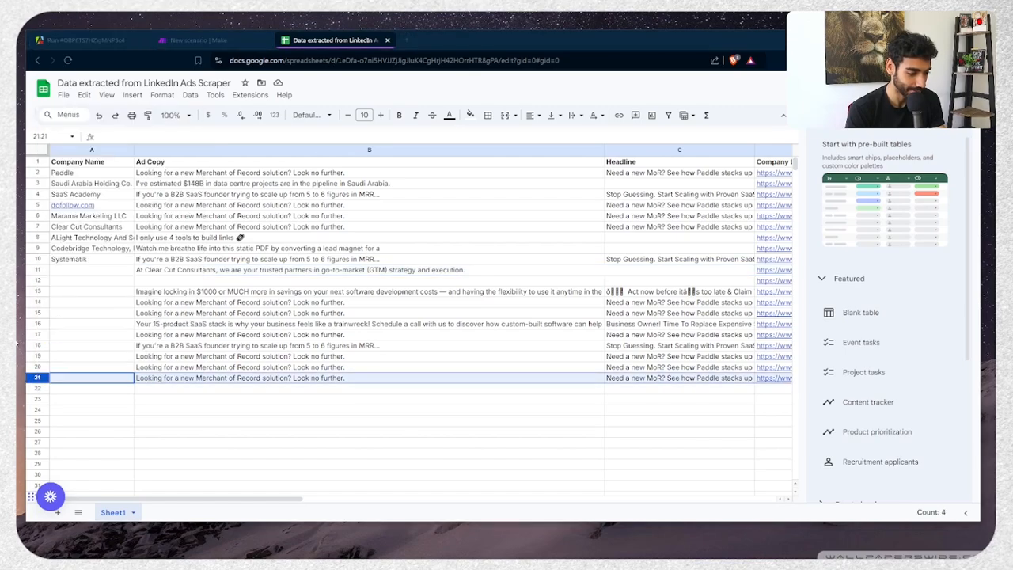
pyautogui.keyDown('shift'); pyautogui.click(37, 270); pyautogui.keyUp('shift')
pyautogui.rightClick(37, 270)
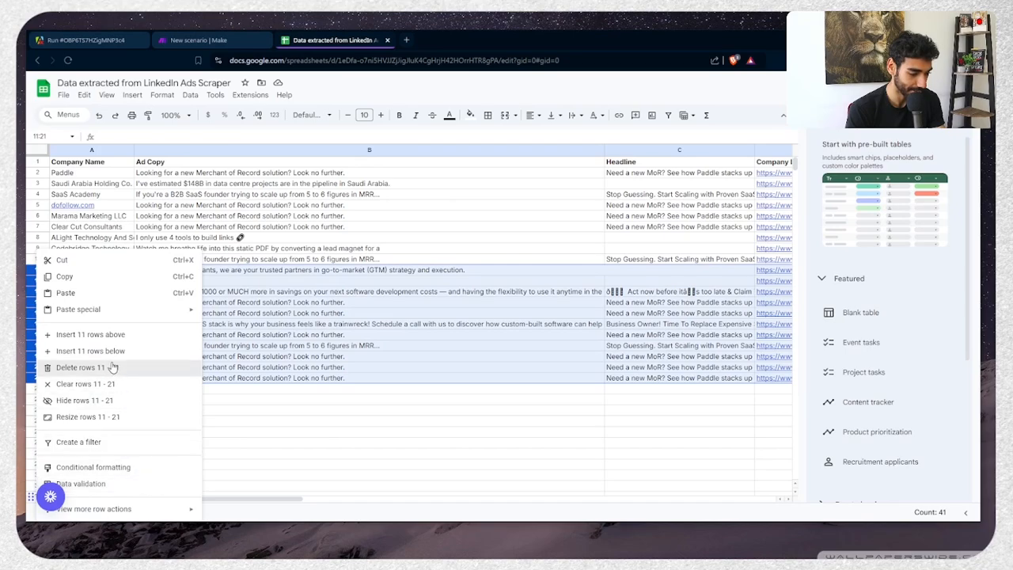
pyautogui.click(116, 386)
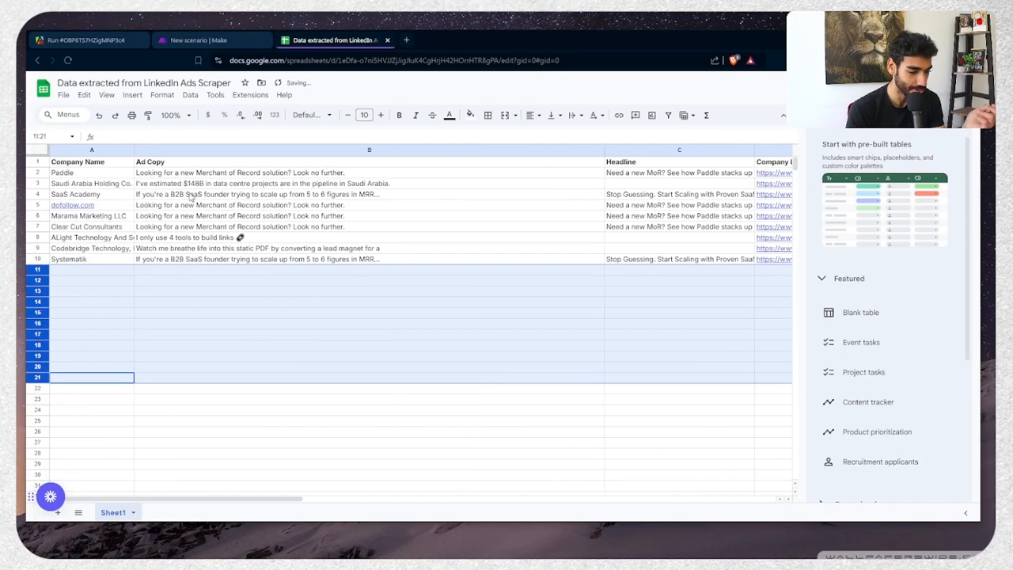
# Check the cleaned sheet and go back to the Make scenario tab
pyautogui.hscroll(3, 191, 197)
pyautogui.hscroll(-3, 192, 197)
pyautogui.click(187, 195)
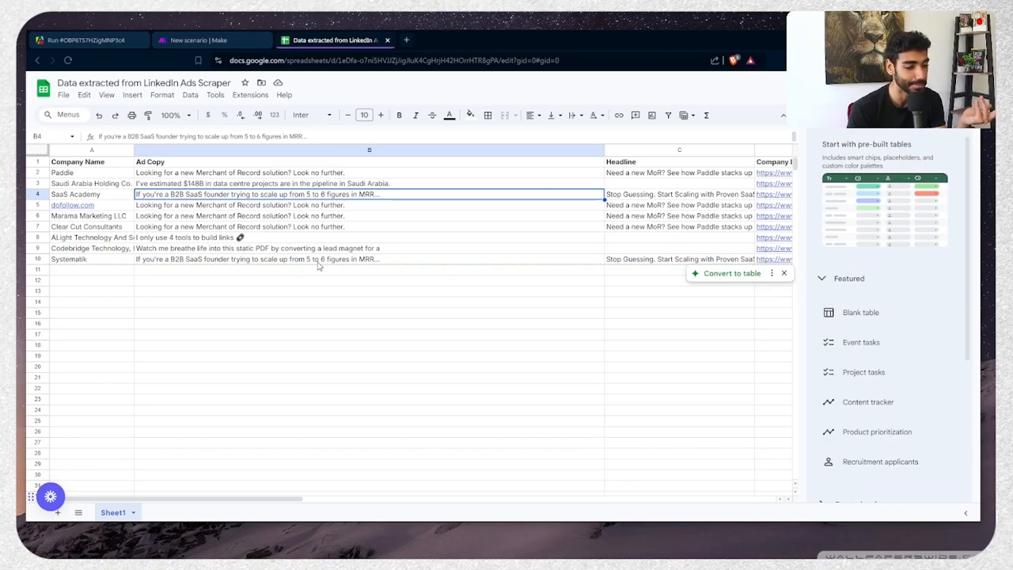
pyautogui.scroll(-1, 319, 266)
pyautogui.scroll(1, 319, 266)
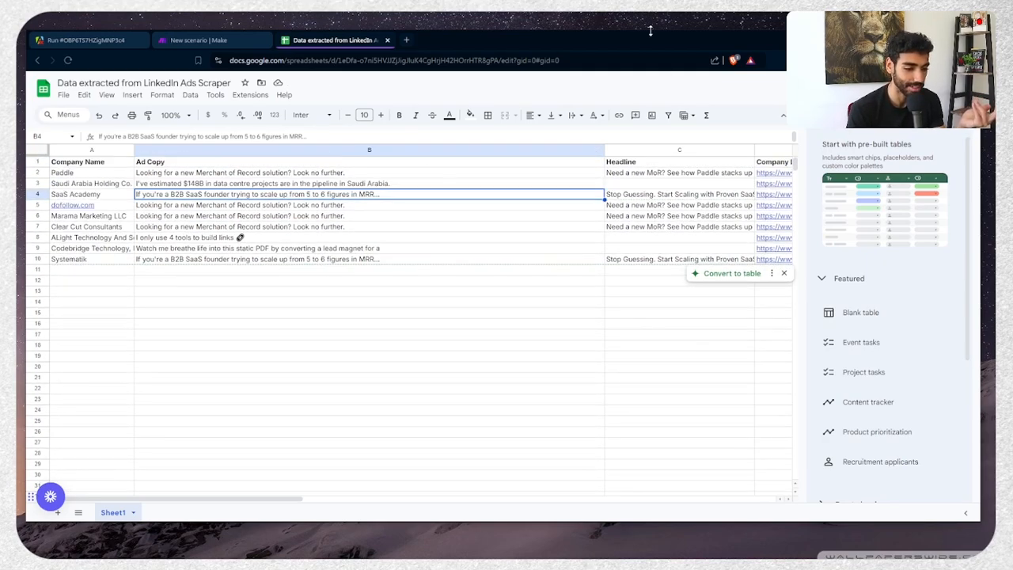
pyautogui.click(538, 13)
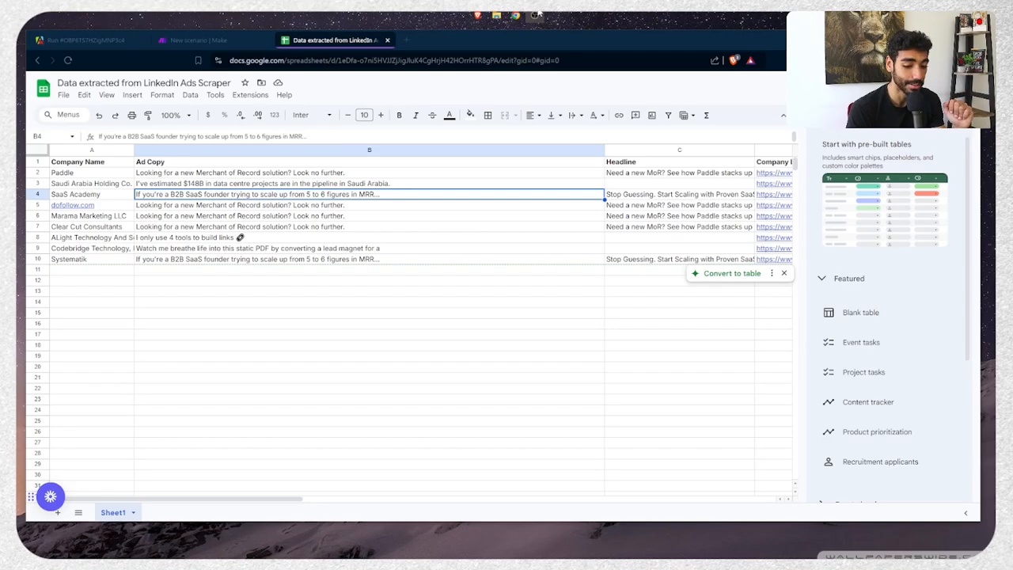
pyautogui.click(186, 41)
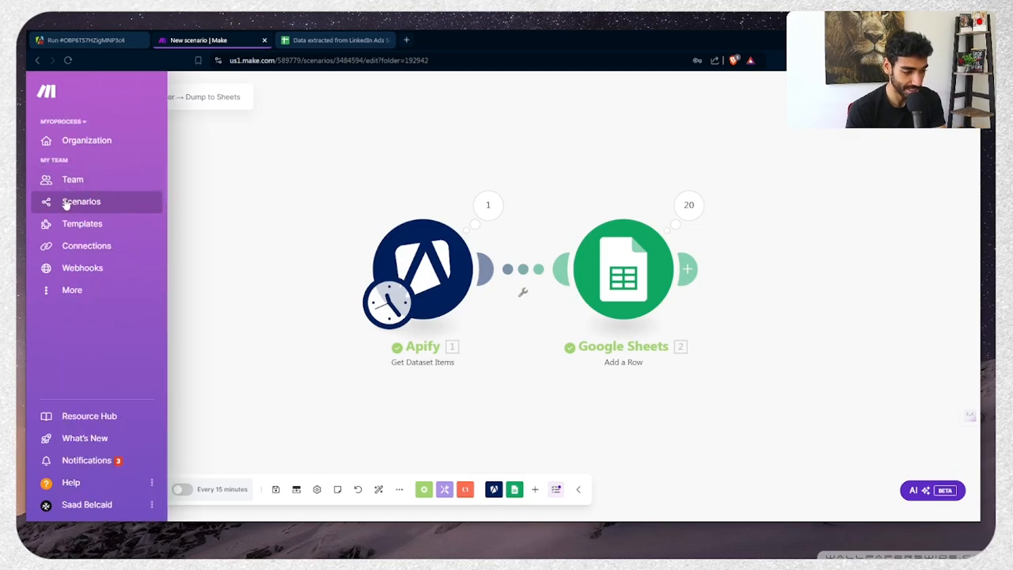
# Create a new scenario in a new tab whose first module is Google Sheets Search Rows
pyautogui.middleClick(71, 203)
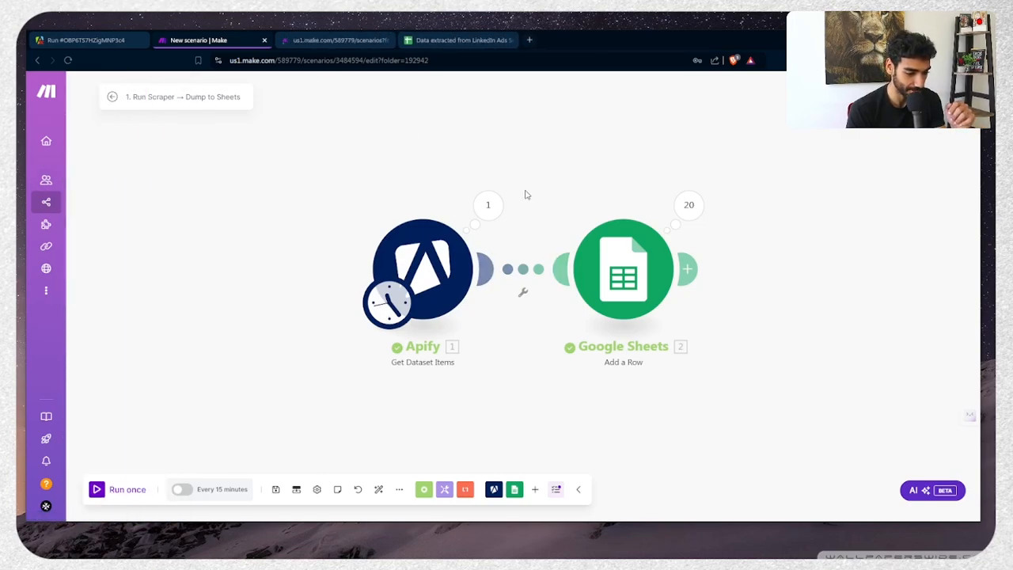
pyautogui.click(346, 42)
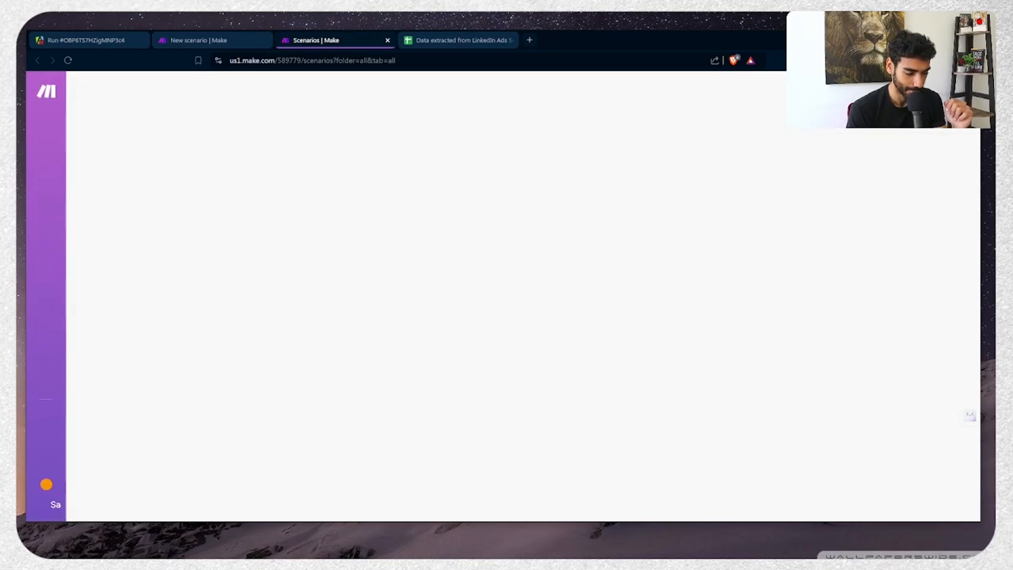
pyautogui.click(903, 92)
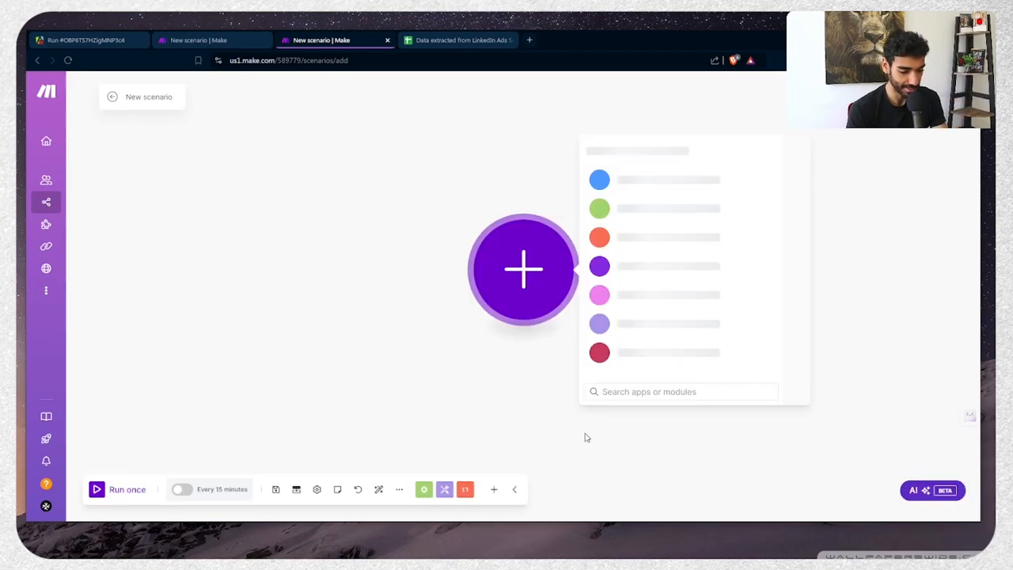
pyautogui.write('search')
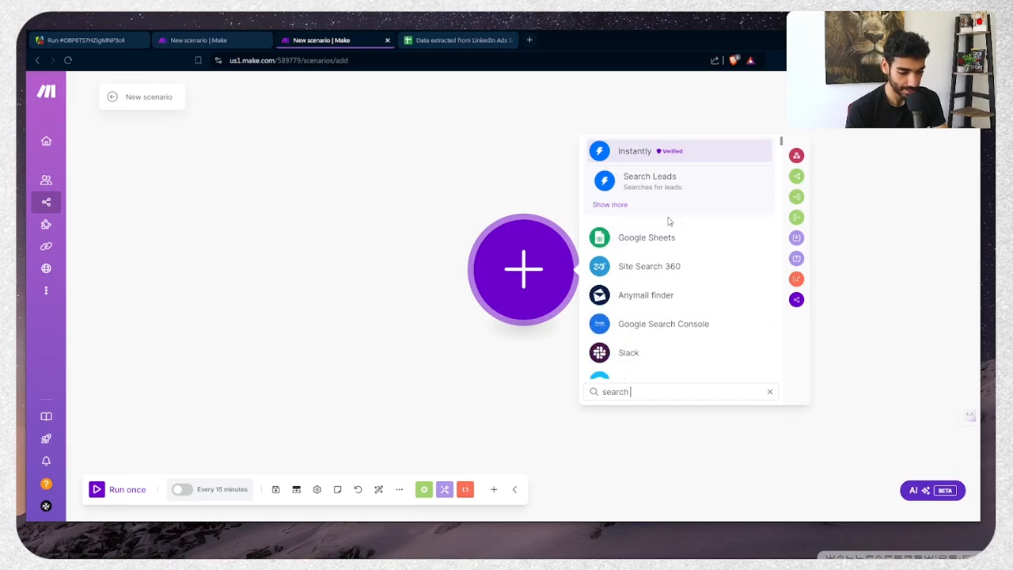
pyautogui.click(657, 238)
pyautogui.write('search')
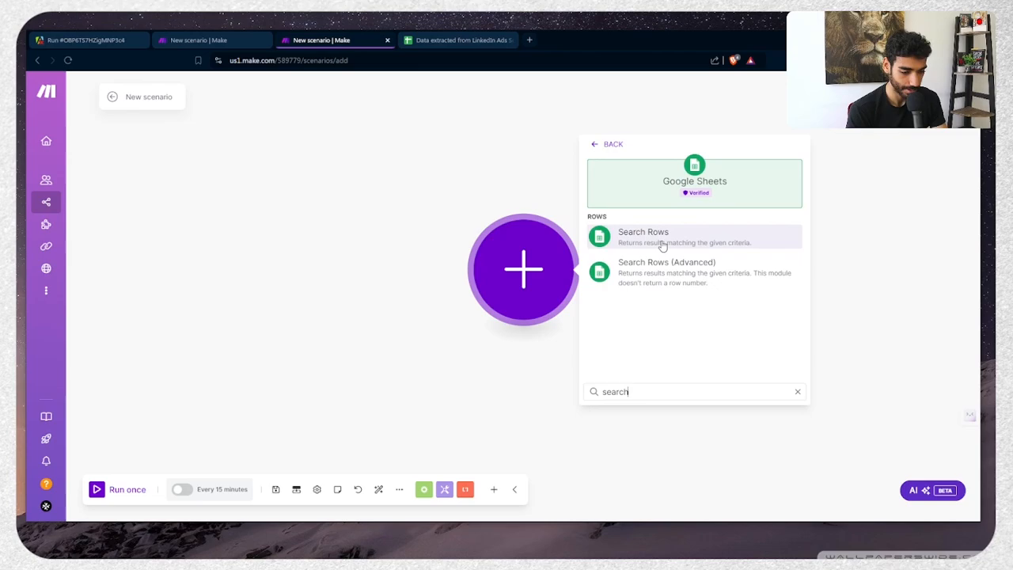
pyautogui.click(661, 245)
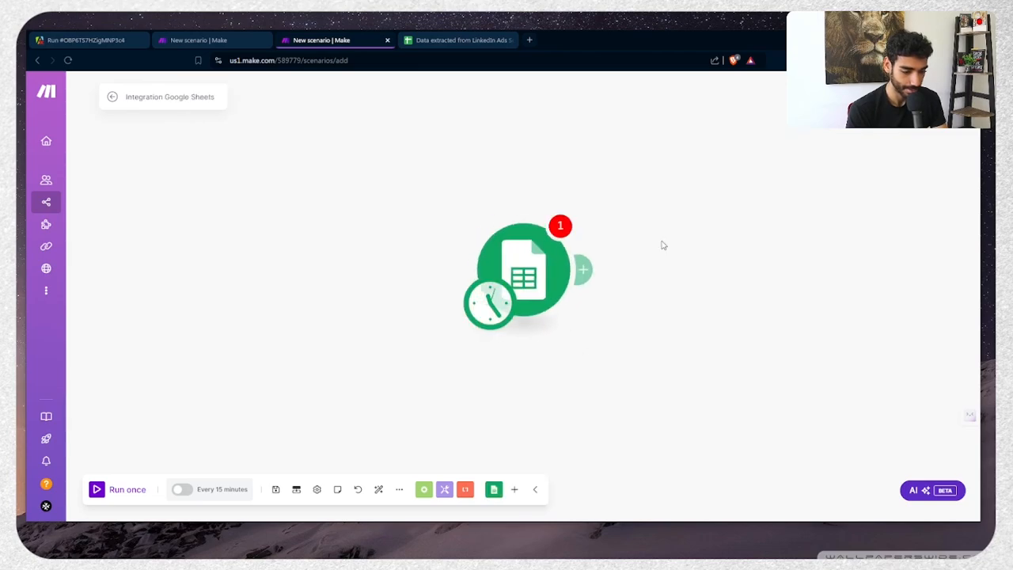
# Select the Google connection and check which spreadsheet the earlier Apify scenario uses
pyautogui.click(678, 207)
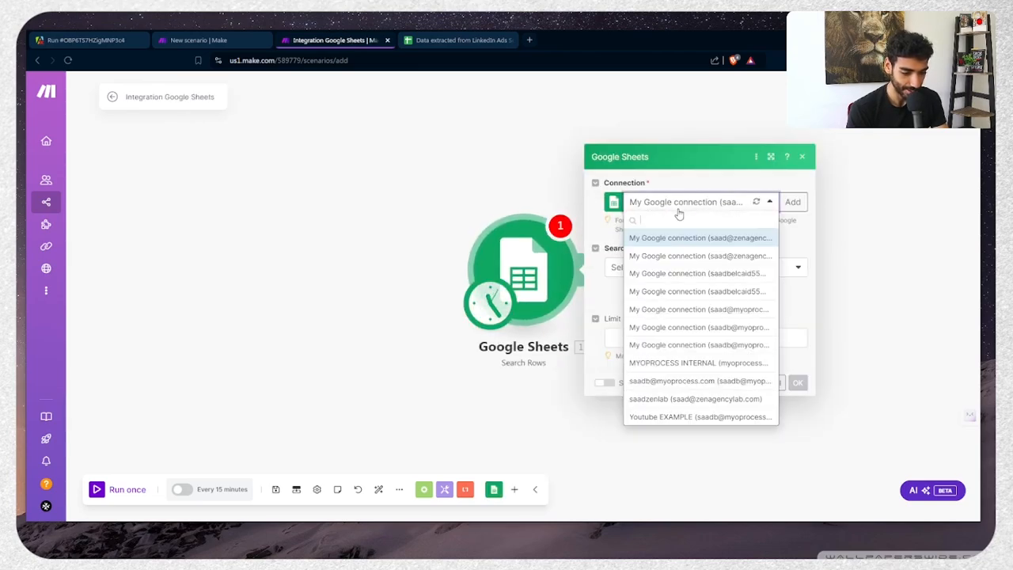
pyautogui.click(727, 329)
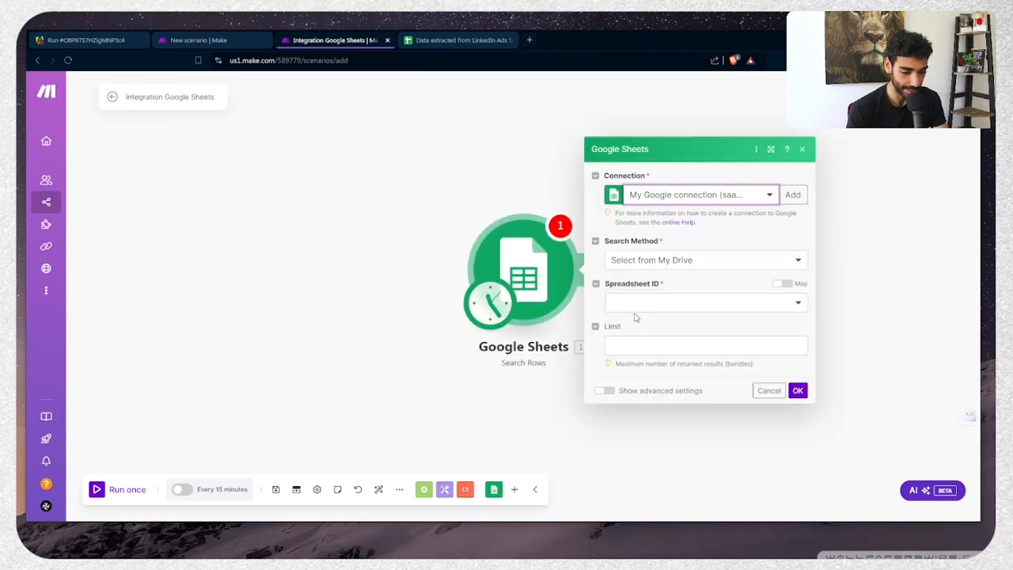
pyautogui.click(649, 302)
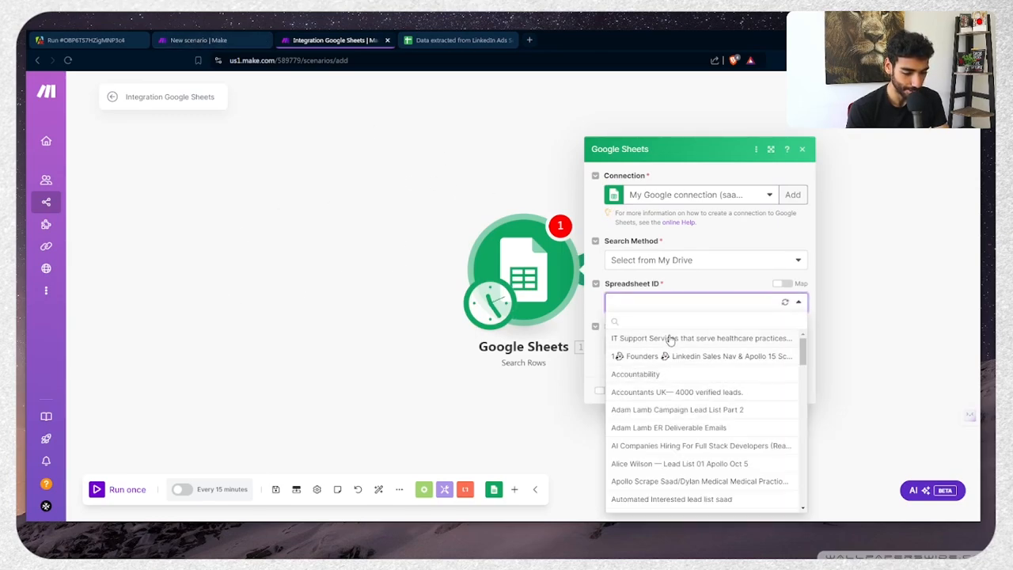
pyautogui.click(170, 37)
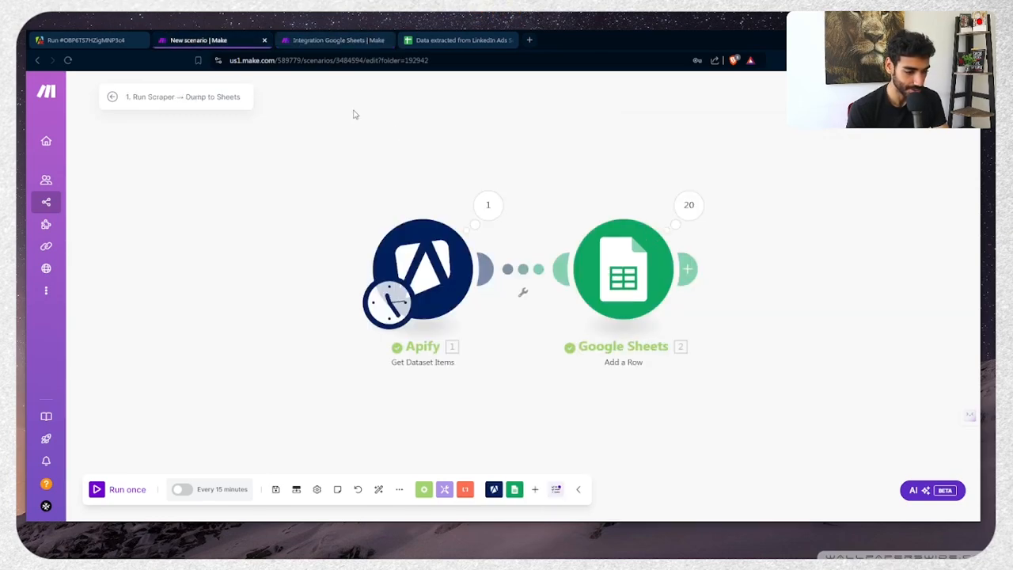
pyautogui.click(623, 273)
pyautogui.hotkey('ctrl', 'Tab')
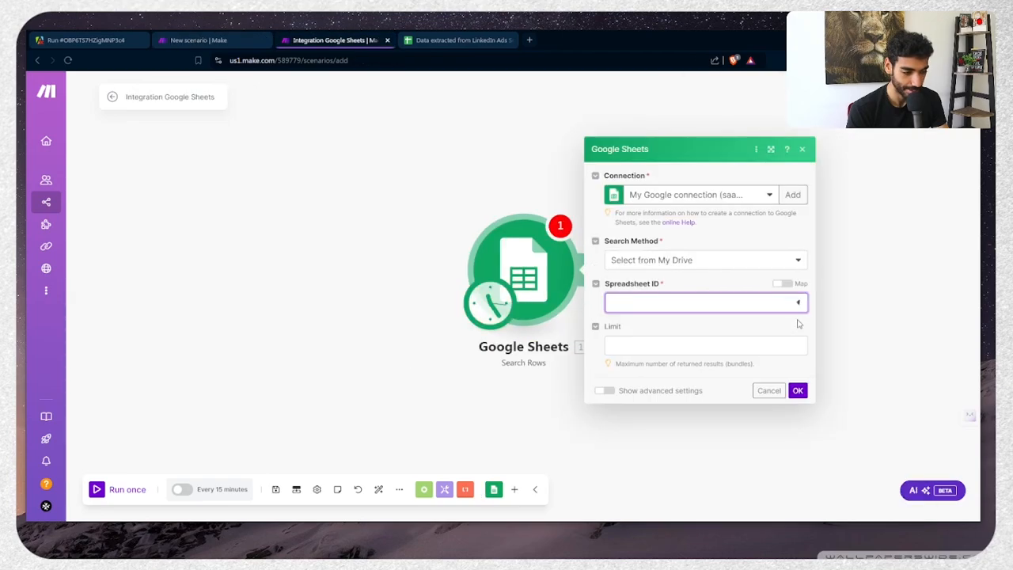
# Search Sheet1 of 'Data extracted from LinkedIn Ads Scraper' with a limit of 1 row
pyautogui.click(749, 310)
pyautogui.write('data e')
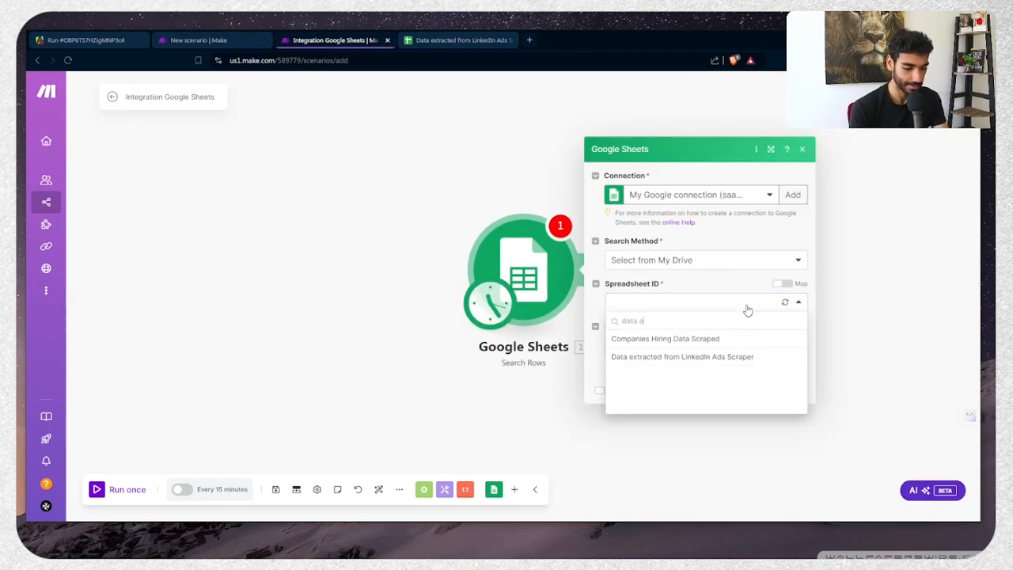
pyautogui.click(687, 356)
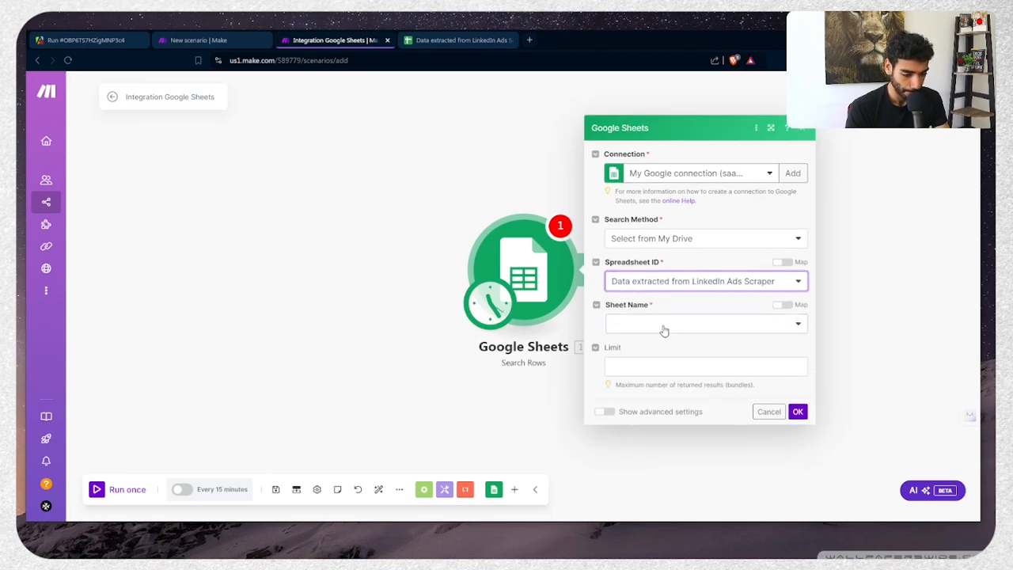
pyautogui.click(664, 327)
pyautogui.click(645, 343)
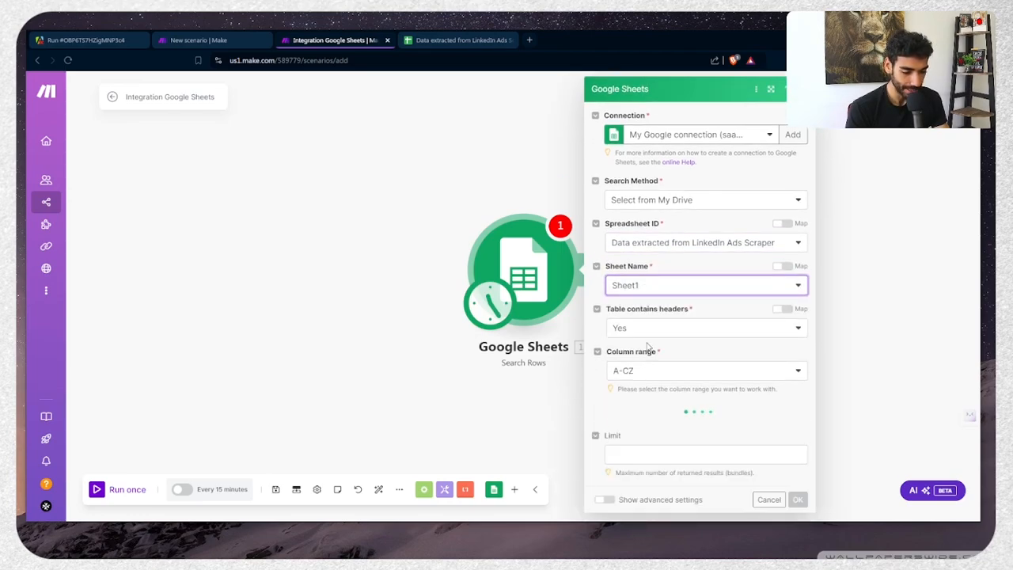
pyautogui.scroll(-4, 647, 346)
pyautogui.click(642, 456)
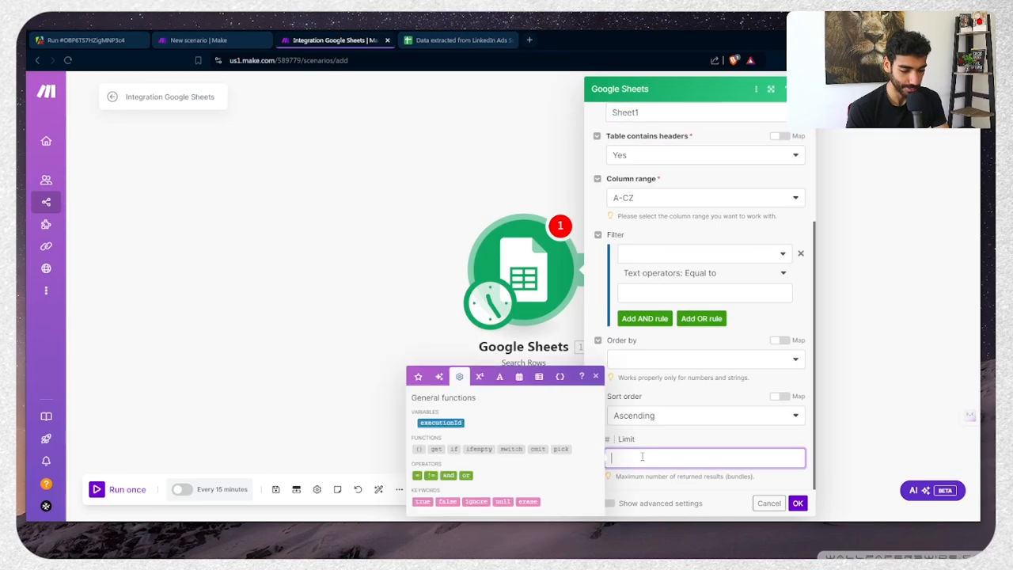
pyautogui.write('1')
pyautogui.click(797, 503)
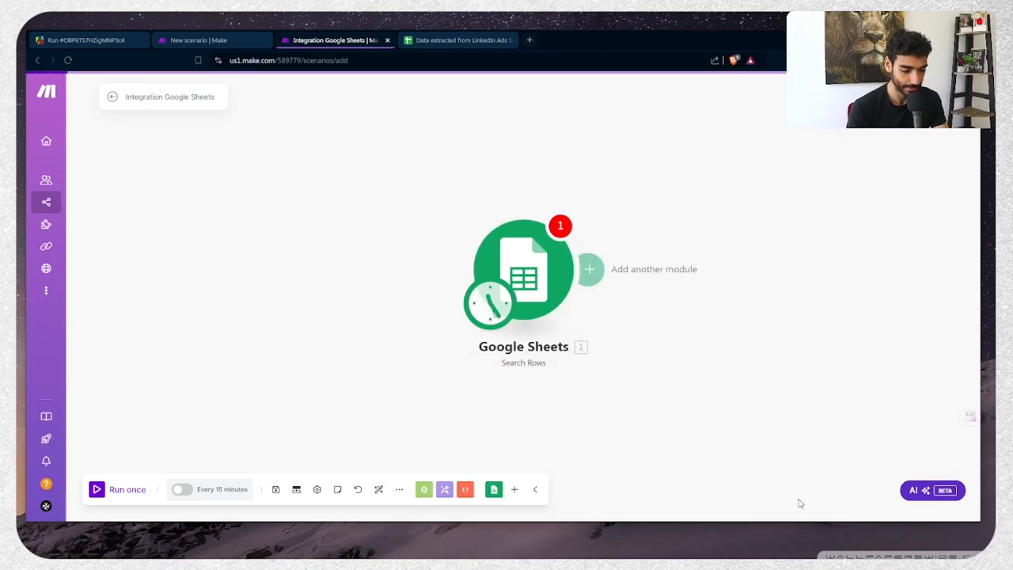
# Recheck the module settings and confirm the schedule without activating the scenario
pyautogui.click(514, 248)
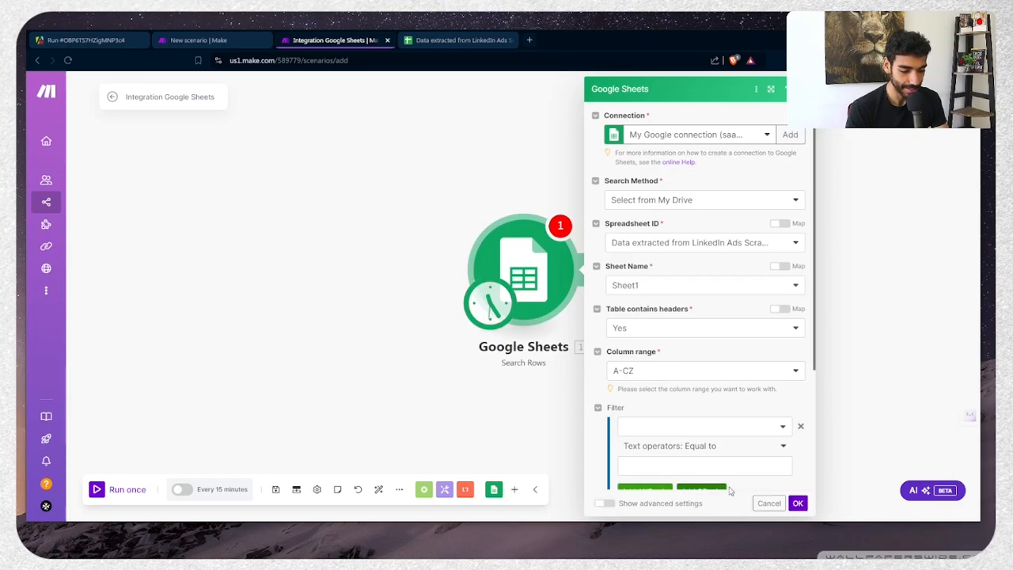
pyautogui.click(796, 503)
pyautogui.click(500, 310)
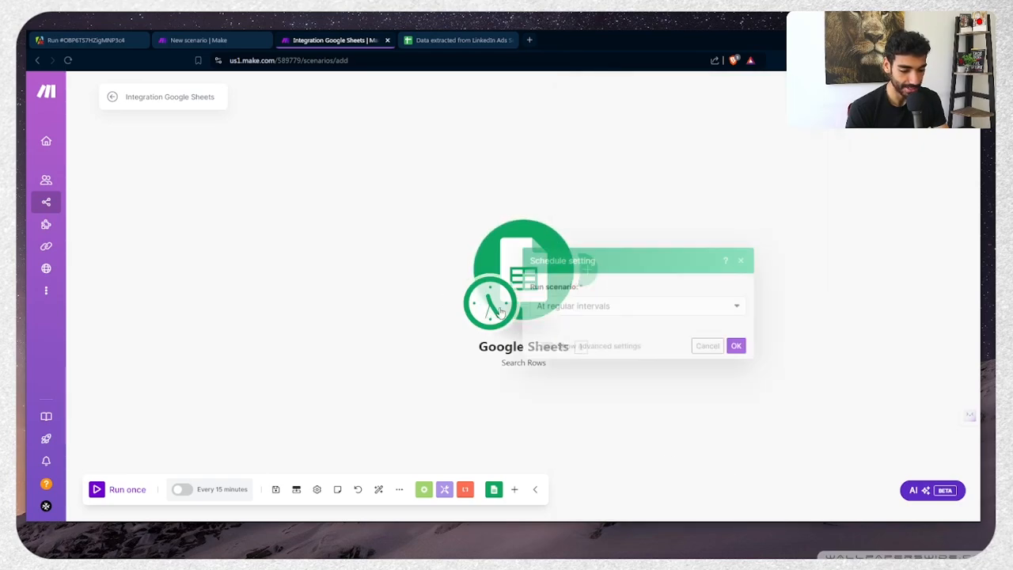
pyautogui.click(737, 411)
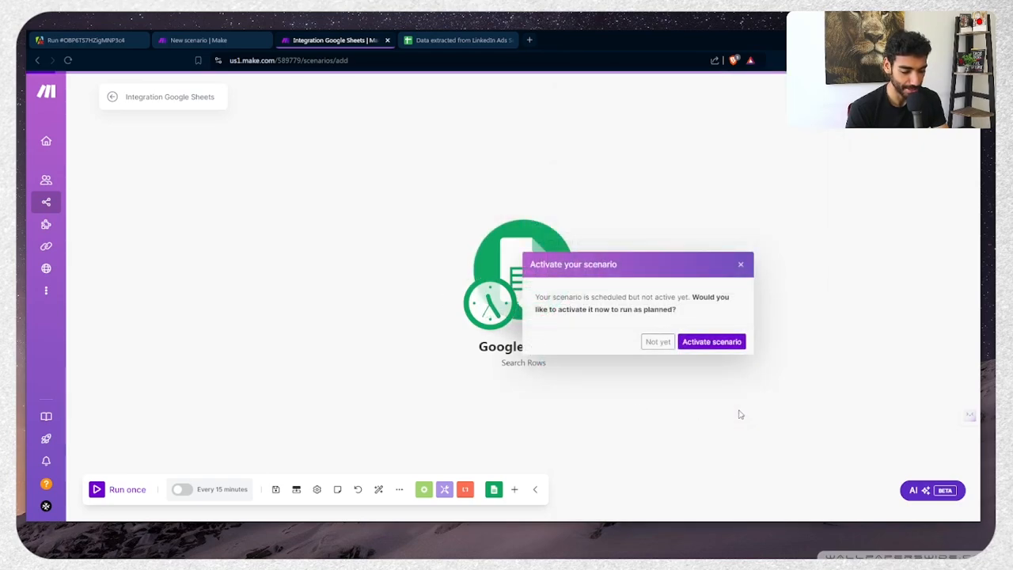
pyautogui.moveTo(739, 411); pyautogui.dragTo(536, 396)
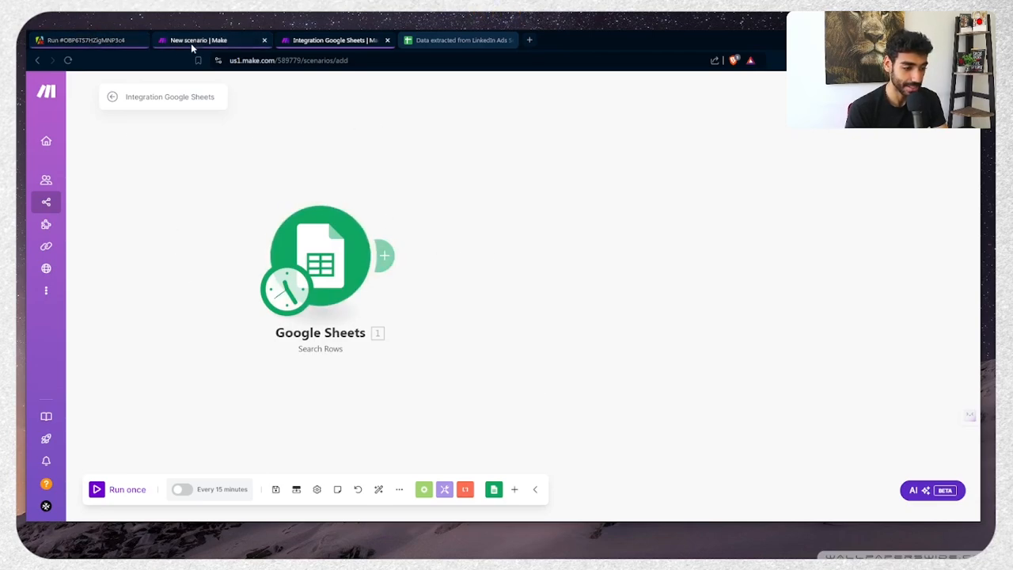
# Run the scenario once and inspect the returned Paddle ad row bundle
pyautogui.hotkey('ctrl', 'Tab')
pyautogui.click(286, 40)
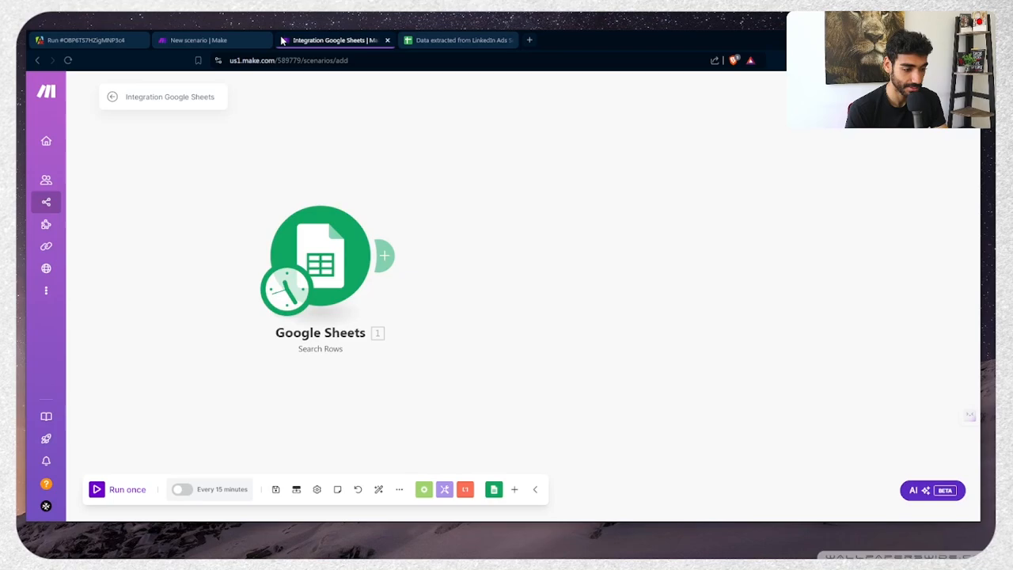
pyautogui.click(119, 491)
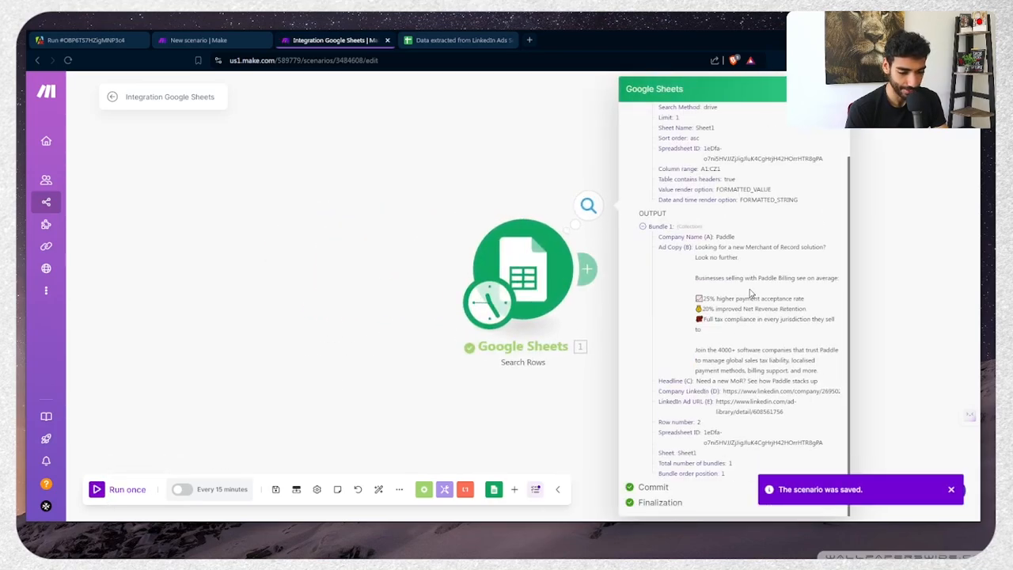
pyautogui.moveTo(696, 291); pyautogui.dragTo(689, 308)
pyautogui.click(711, 302)
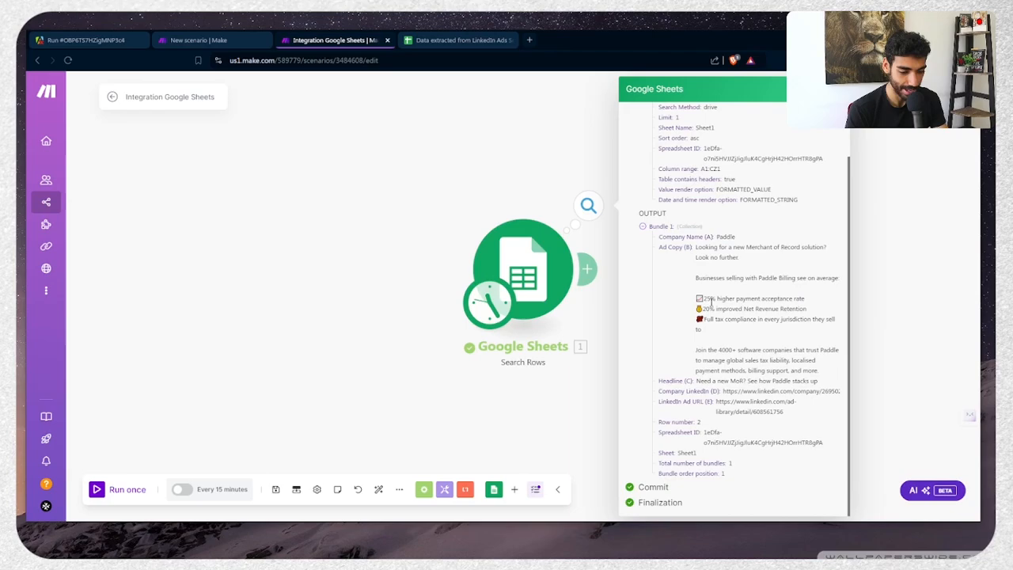
pyautogui.click(606, 354)
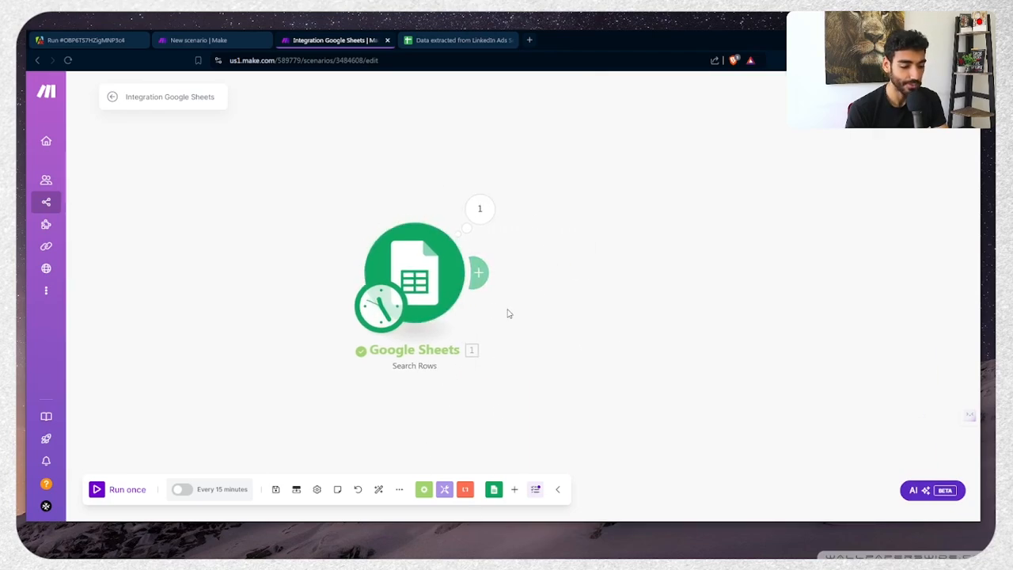
pyautogui.click(514, 489)
pyautogui.click(532, 392)
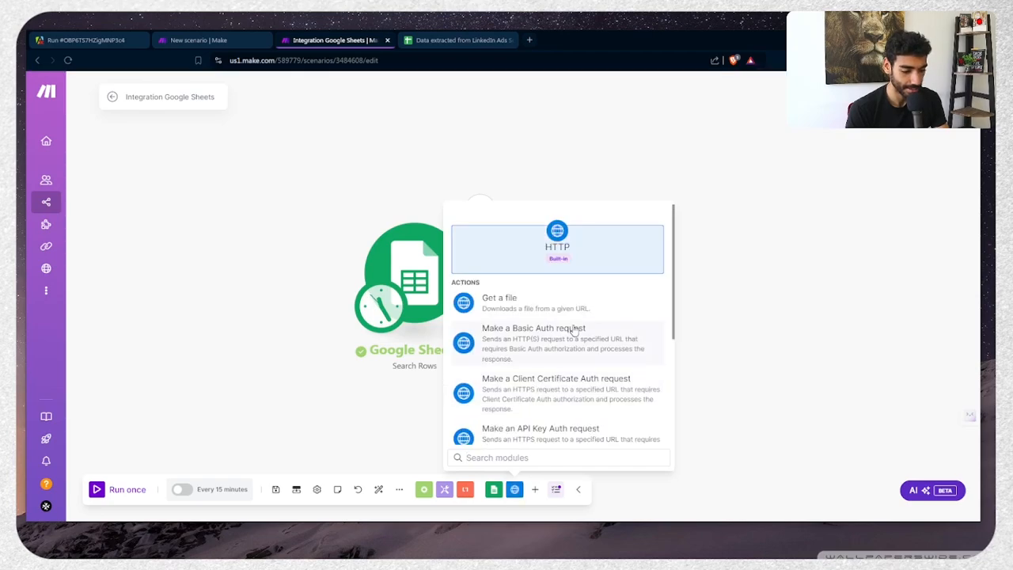
pyautogui.scroll(-1, 550, 344)
pyautogui.write('make')
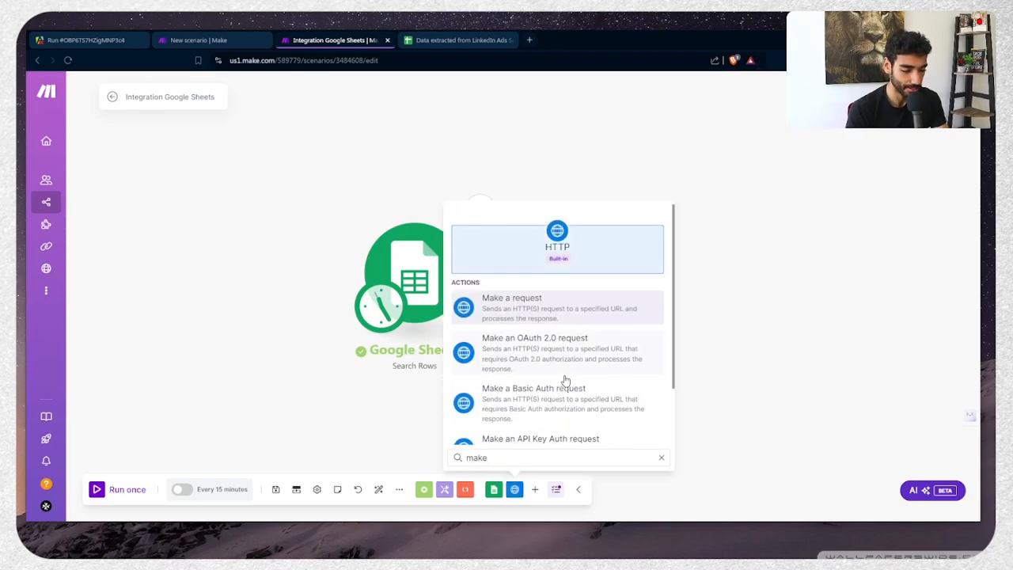
pyautogui.press('Return')
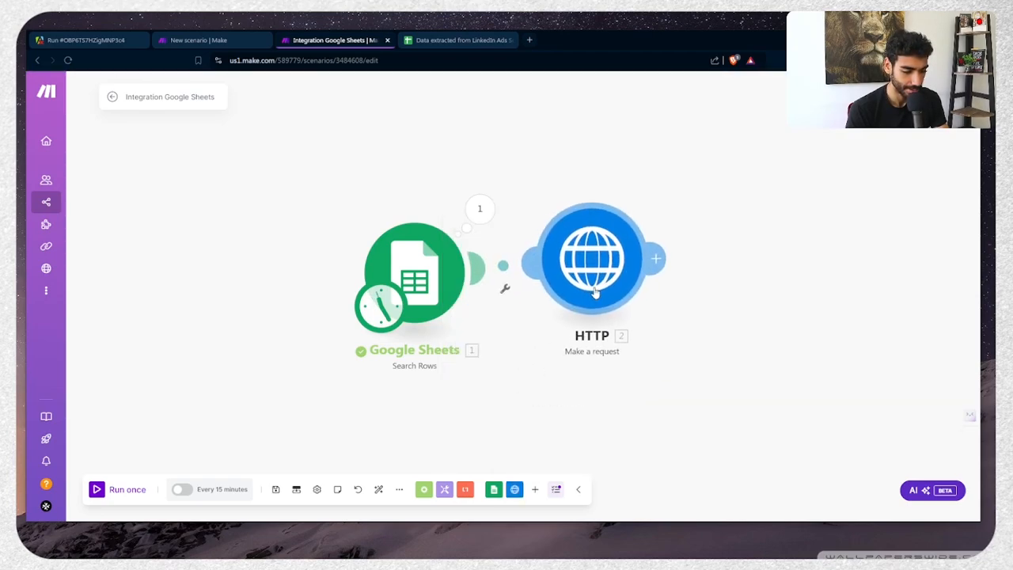
pyautogui.click(715, 163)
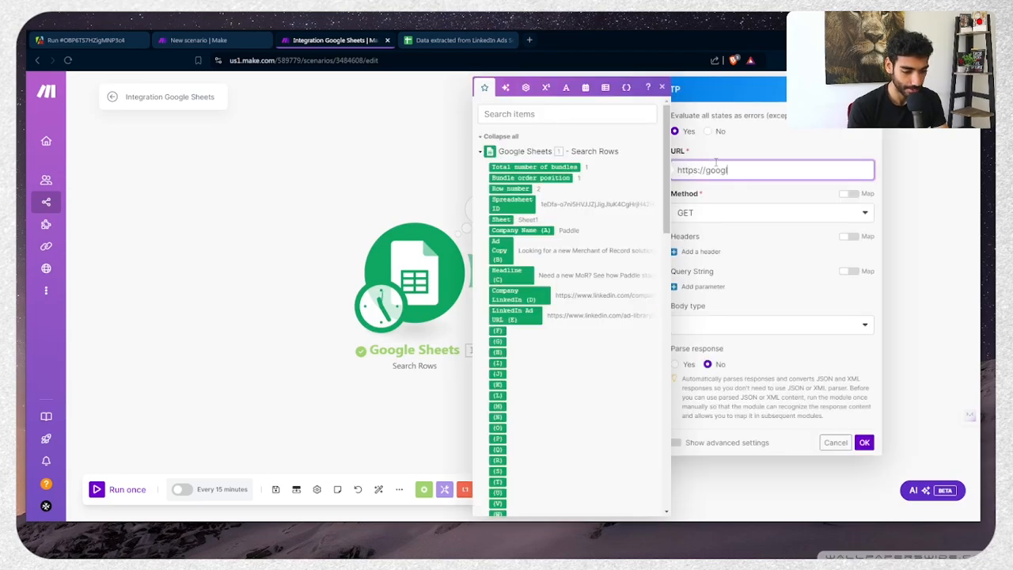
pyautogui.write('search=')
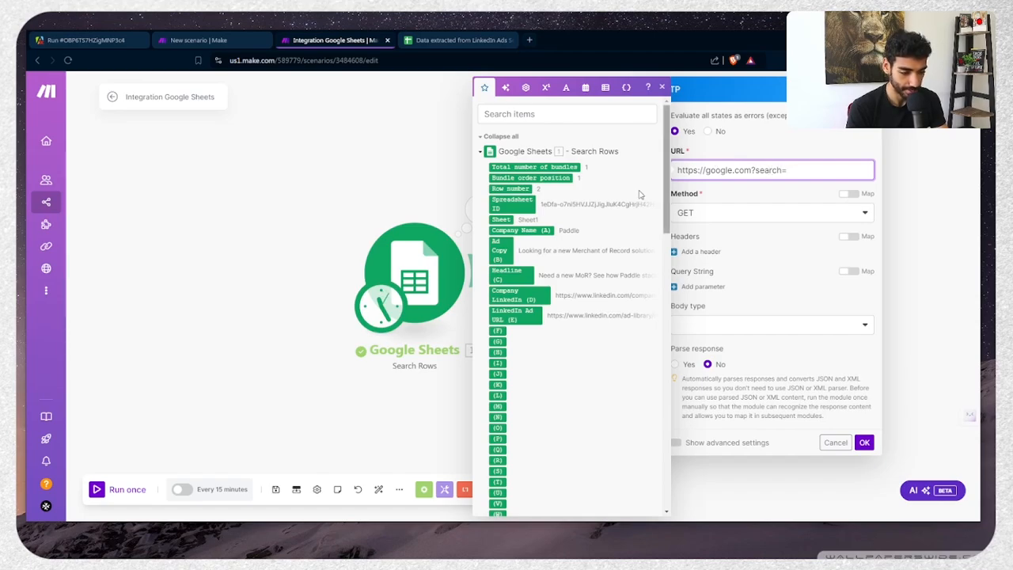
pyautogui.click(516, 231)
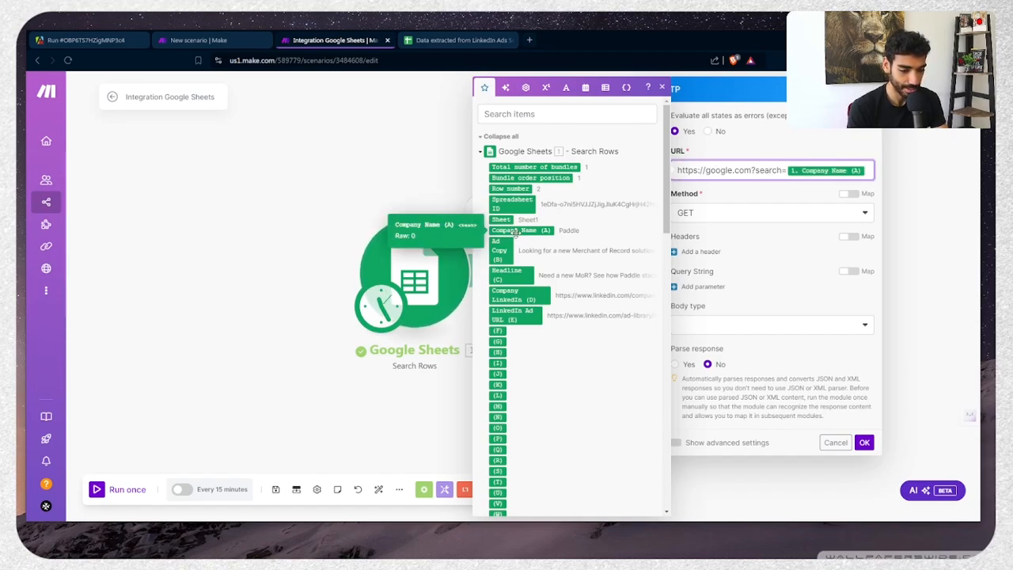
pyautogui.write('+ceo')
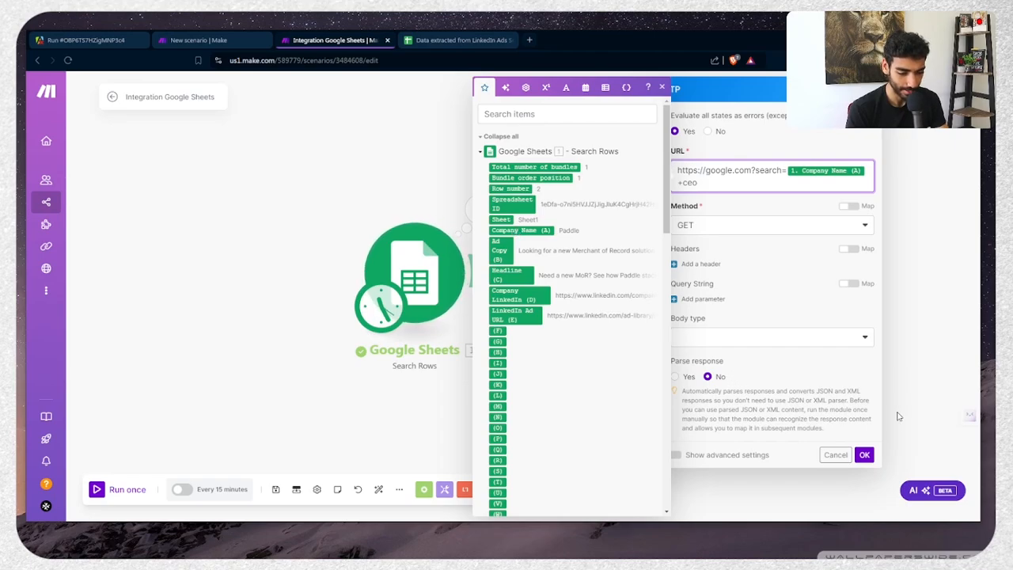
pyautogui.click(870, 456)
pyautogui.click(465, 489)
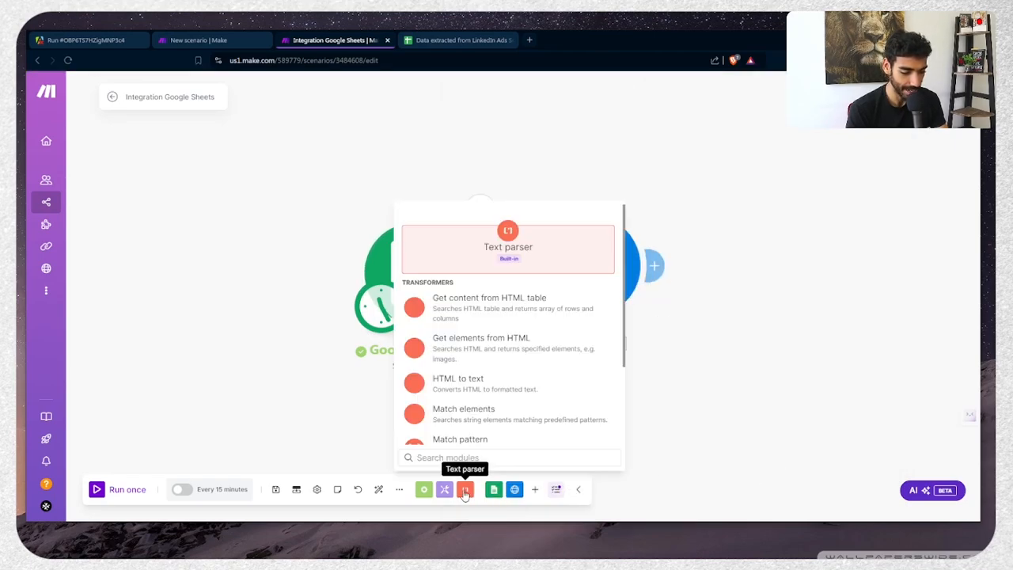
# Add a Text parser HTML to text module fed by the HTTP response Data
pyautogui.click(477, 388)
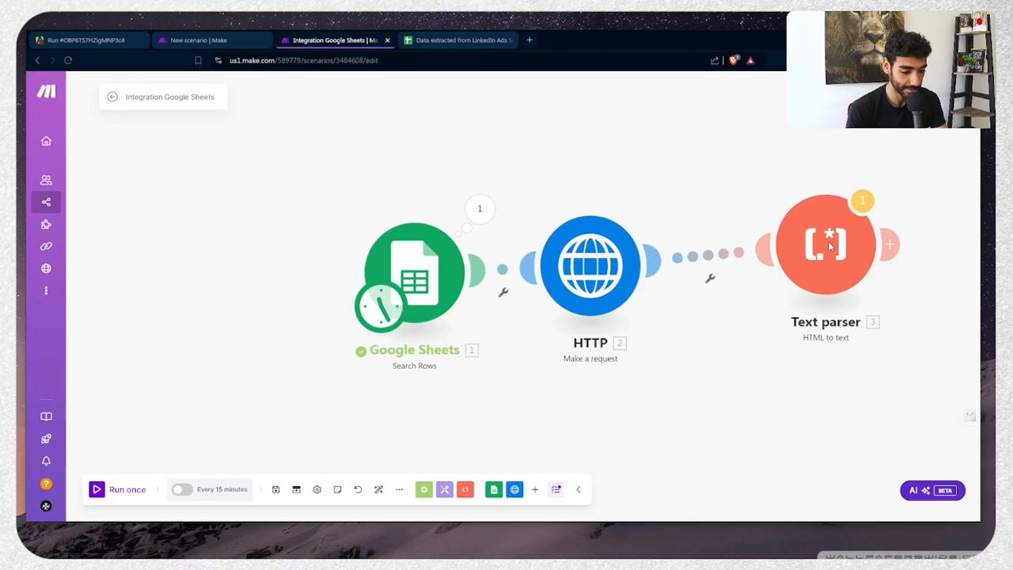
pyautogui.click(718, 267)
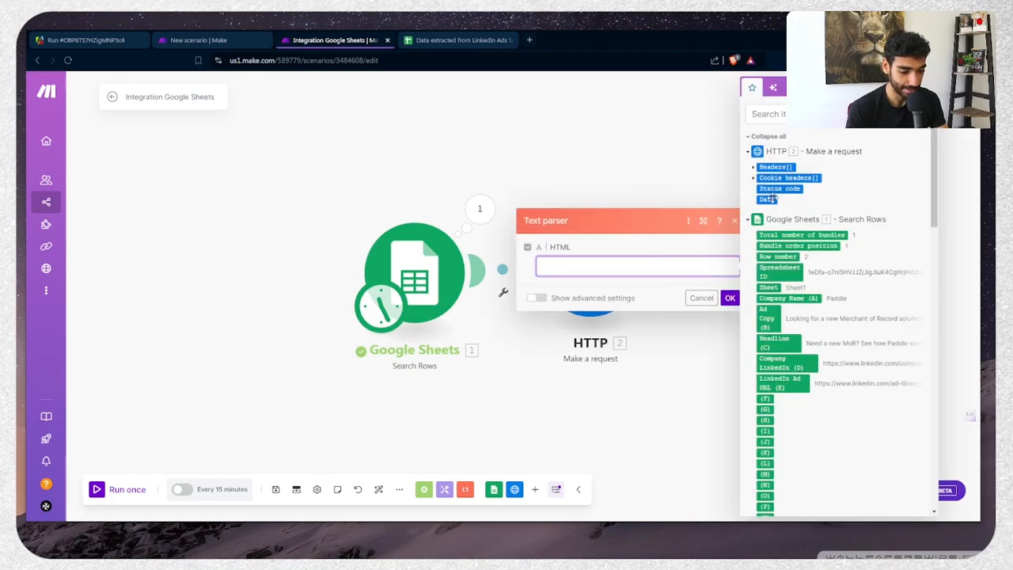
pyautogui.click(773, 197)
pyautogui.click(729, 297)
# Test-run the scenario, review the HTTP and parsed Text outputs, and reopen the HTTP URL
pyautogui.moveTo(704, 356); pyautogui.dragTo(383, 360)
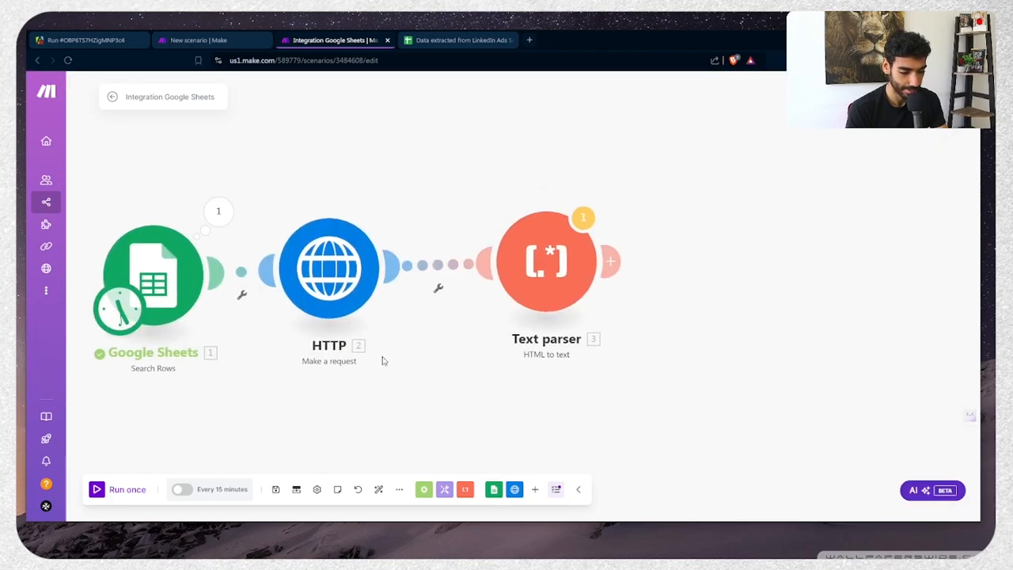
pyautogui.click(111, 490)
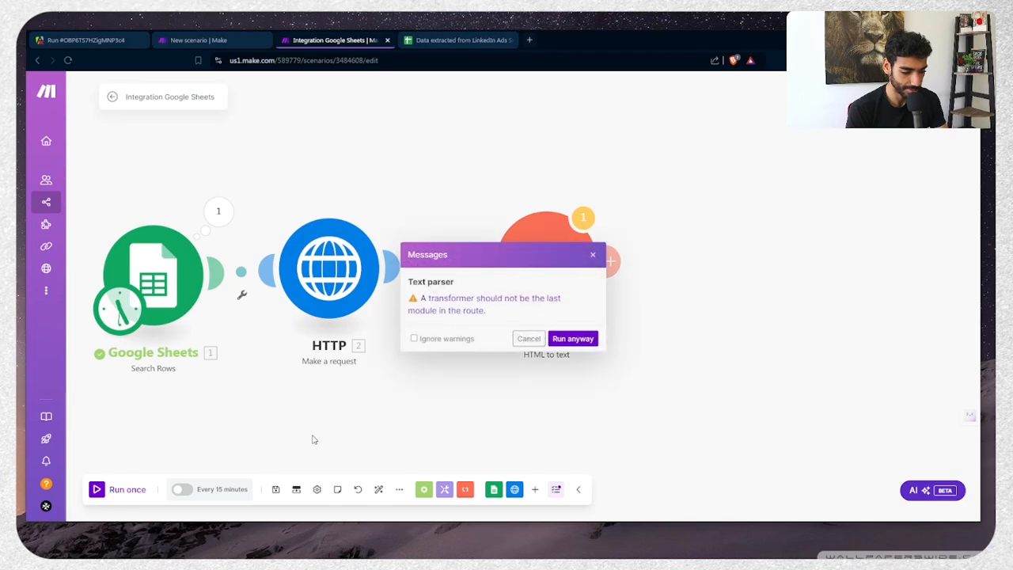
pyautogui.click(561, 341)
pyautogui.moveTo(565, 396); pyautogui.dragTo(323, 357)
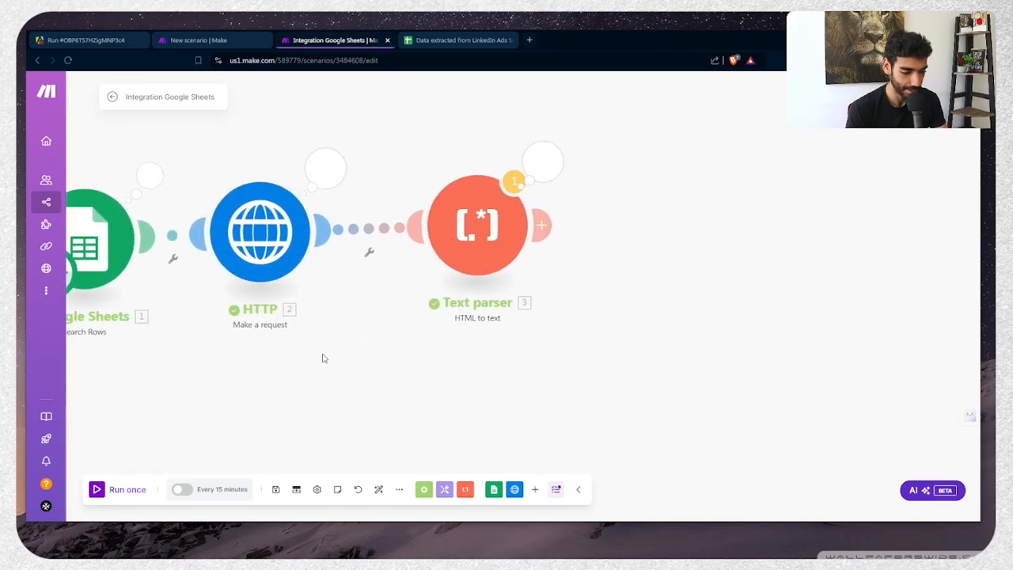
pyautogui.click(320, 185)
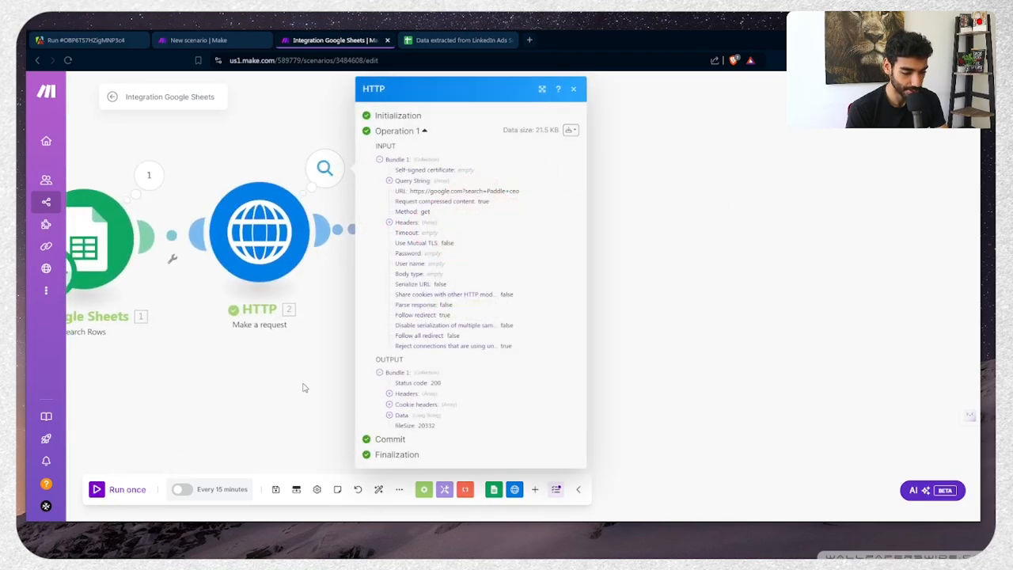
pyautogui.click(541, 163)
pyautogui.click(618, 228)
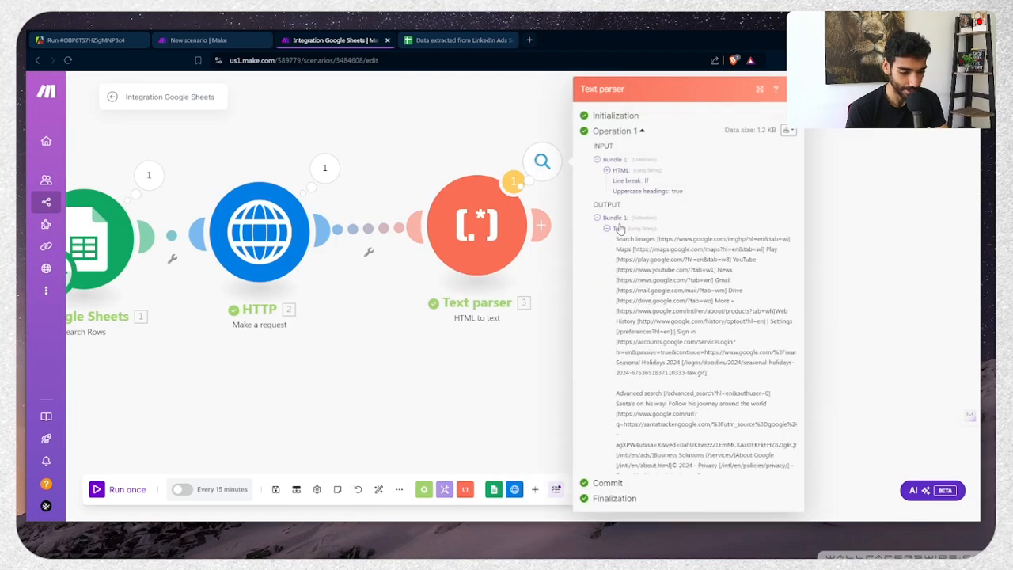
pyautogui.click(310, 261)
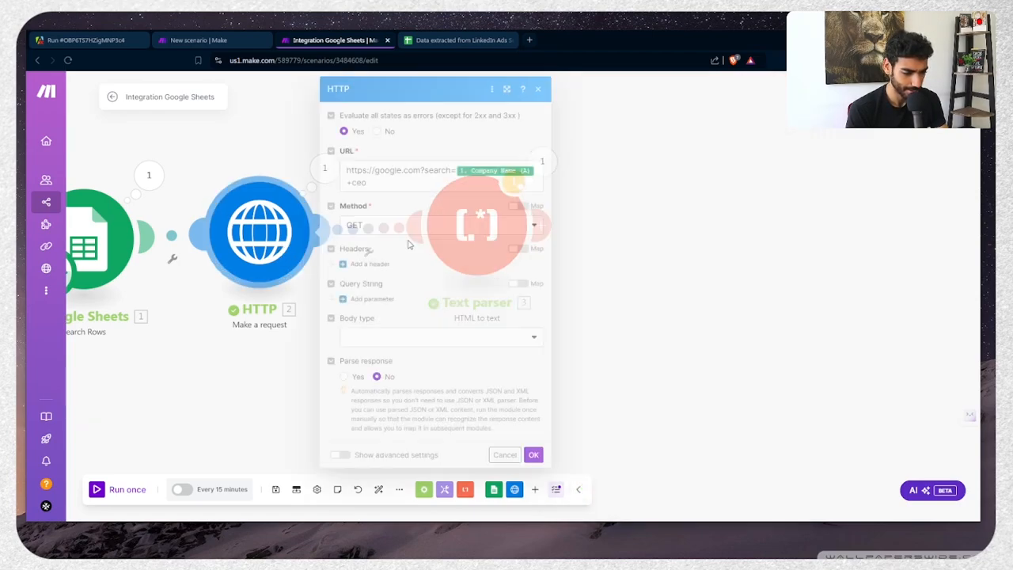
pyautogui.click(465, 185)
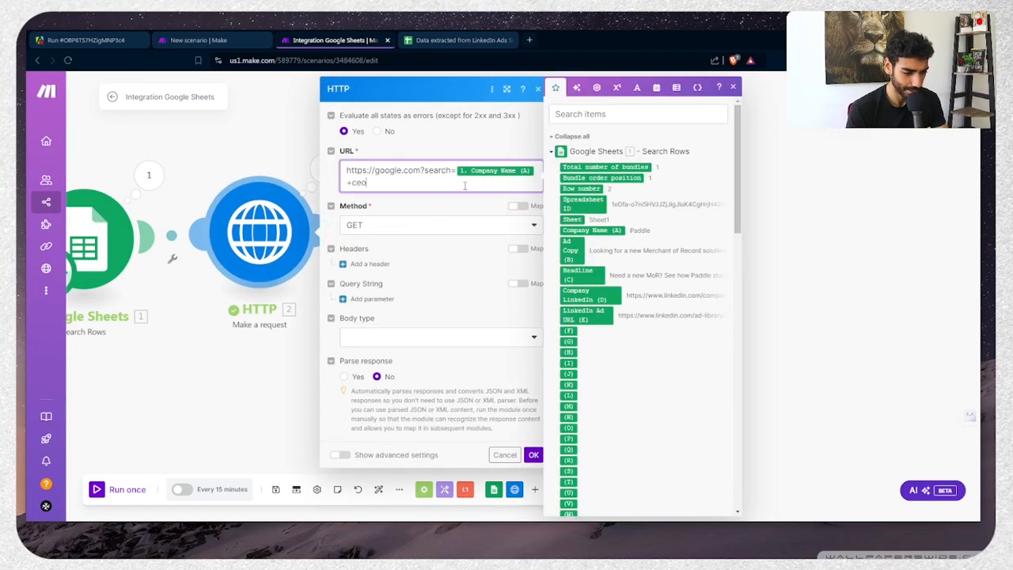
# Search Google for 'paddle ceo' and select the results page address
pyautogui.hotkey('ctrl', 't')
pyautogui.write('paddle ceo')
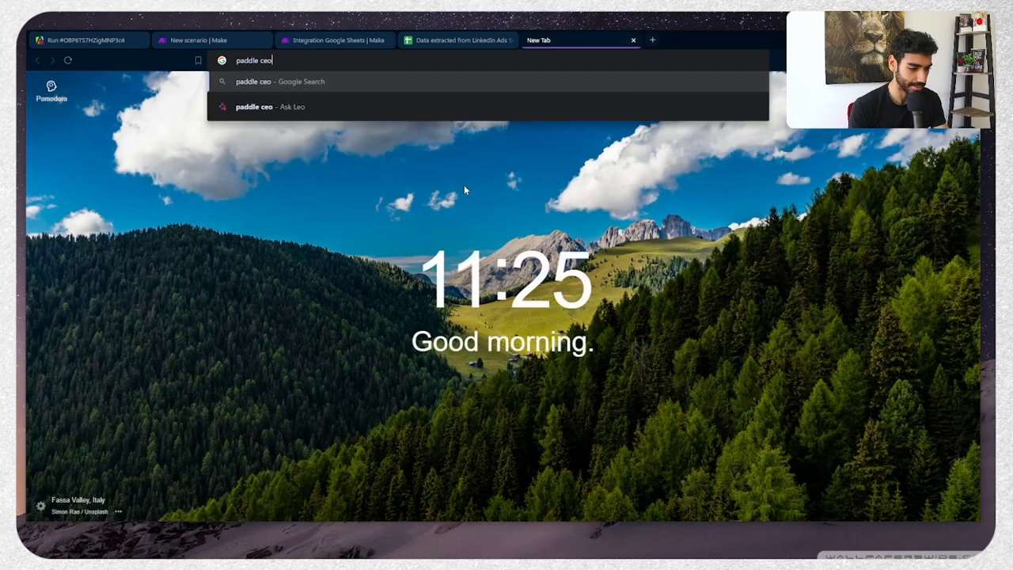
pyautogui.press('Return')
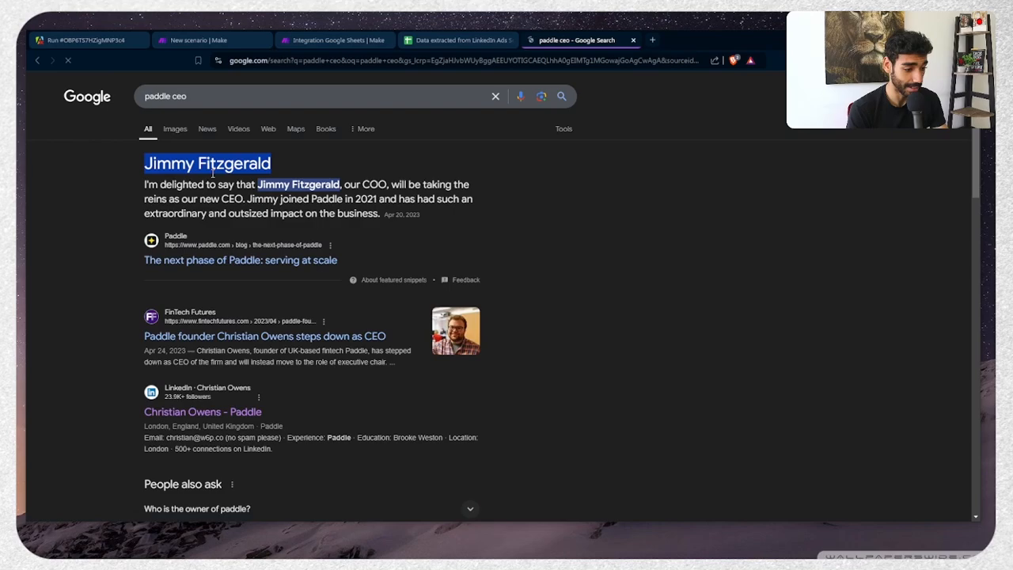
pyautogui.moveTo(342, 66); pyautogui.dragTo(124, 77)
# Paste the Google search address as the HTTP URL, replacing 'paddle' with Company Name (A)
pyautogui.hotkey('ctrl', 'c')
pyautogui.hotkey('ctrl', 'w')
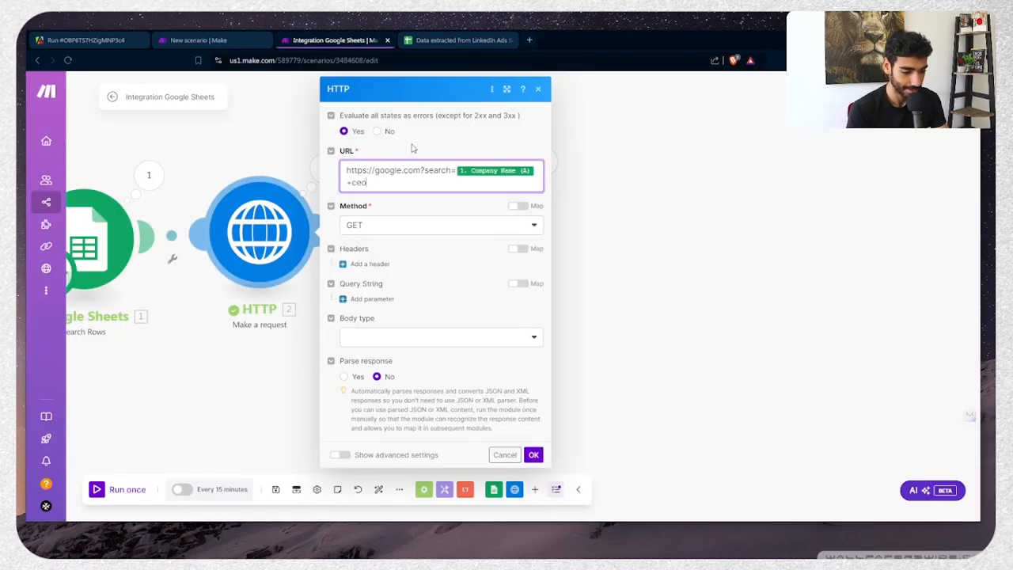
pyautogui.hotkey('ctrl', 'a')
pyautogui.hotkey('ctrl', 'v')
pyautogui.click(491, 170)
pyautogui.doubleClick(491, 169)
pyautogui.press('BackSpace')
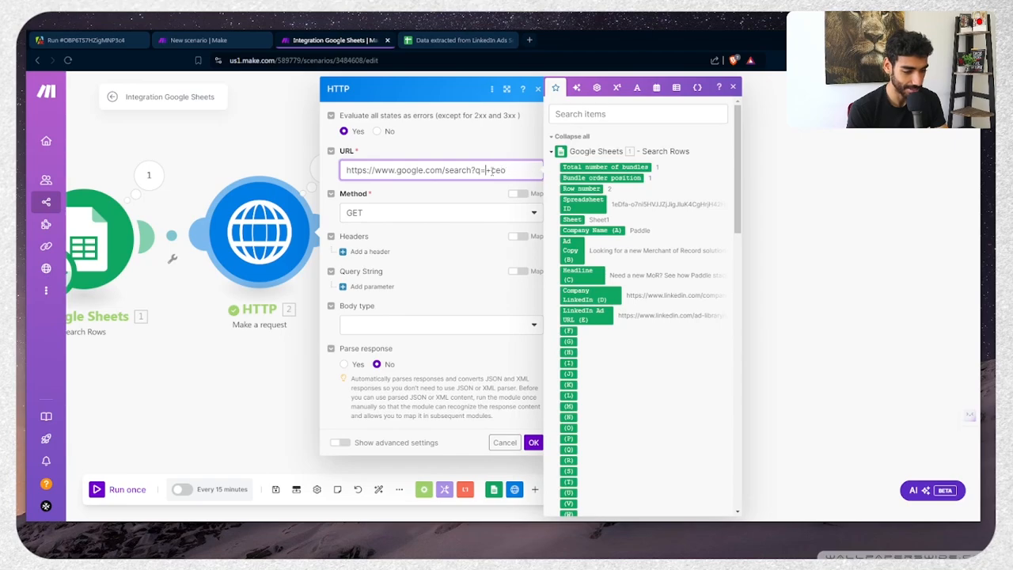
pyautogui.click(588, 230)
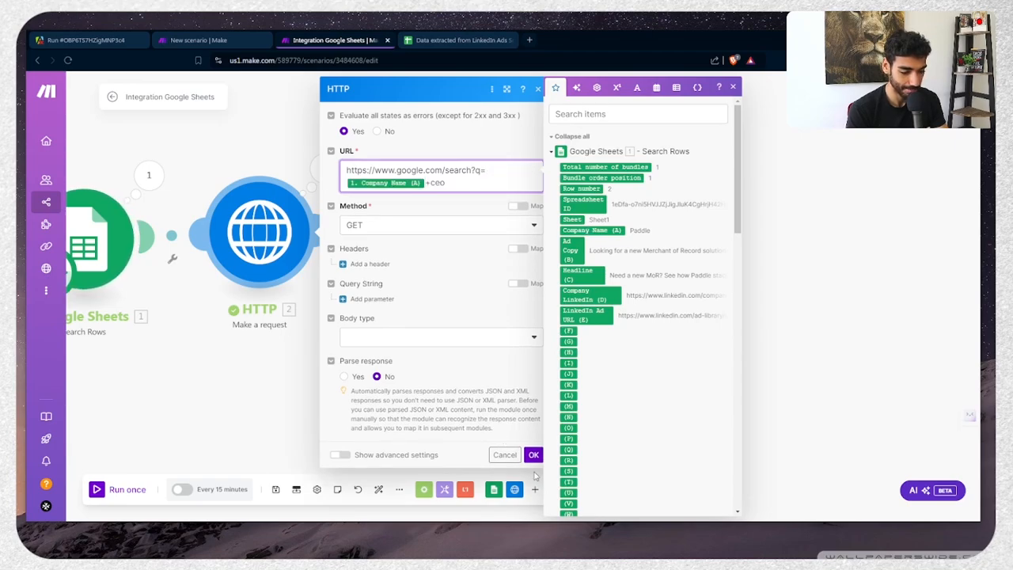
pyautogui.click(533, 442)
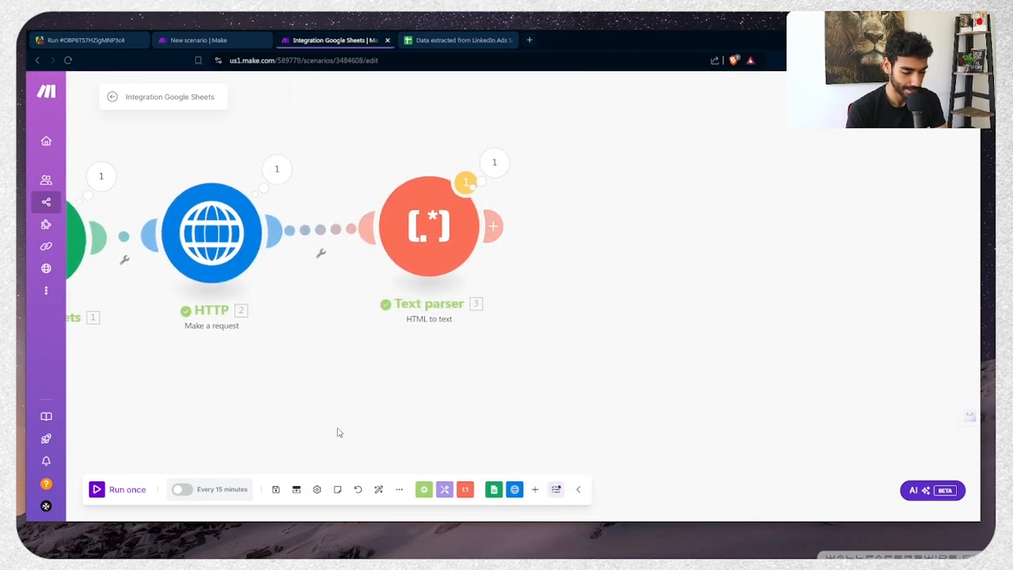
# Add an Anthropic Claude Create a Prompt module using claude-3-sonnet-20240229
pyautogui.click(535, 489)
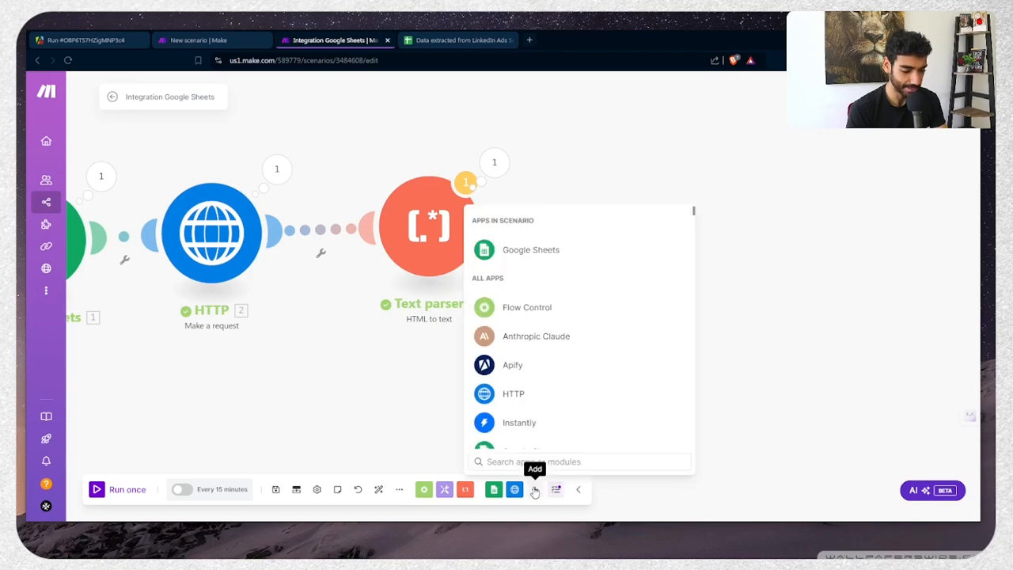
pyautogui.write('clau')
pyautogui.press('Return')
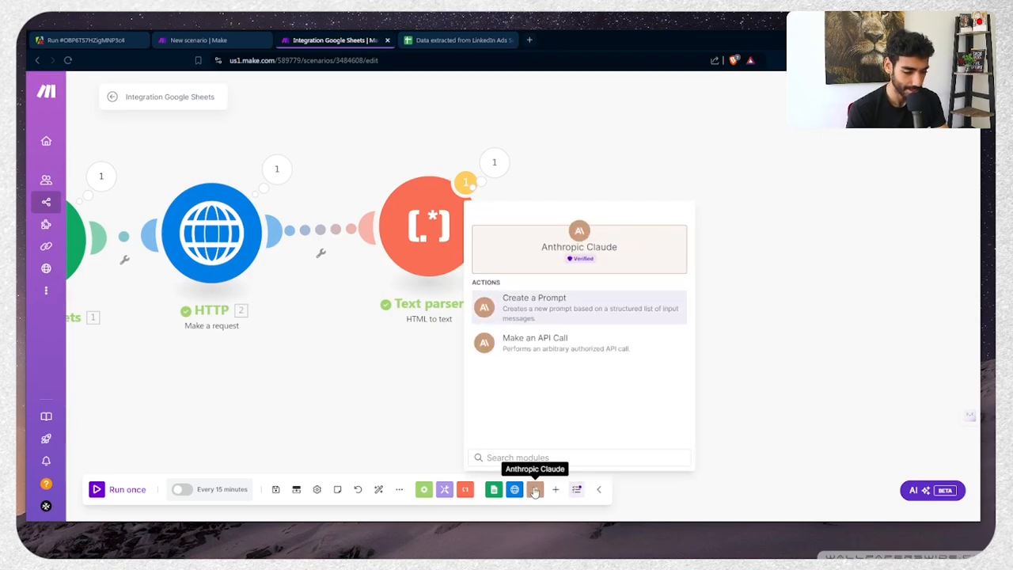
pyautogui.click(554, 301)
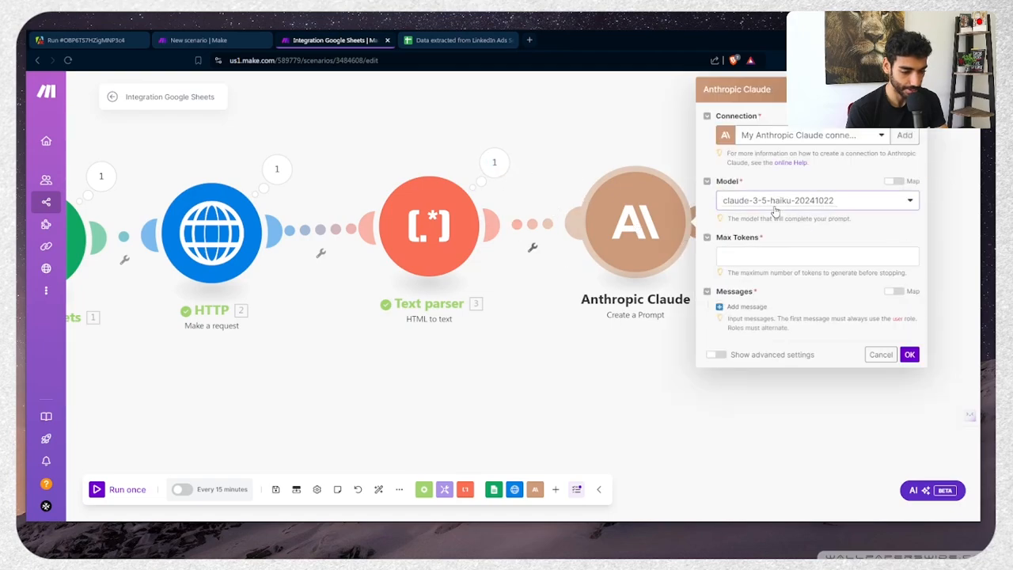
pyautogui.click(775, 207)
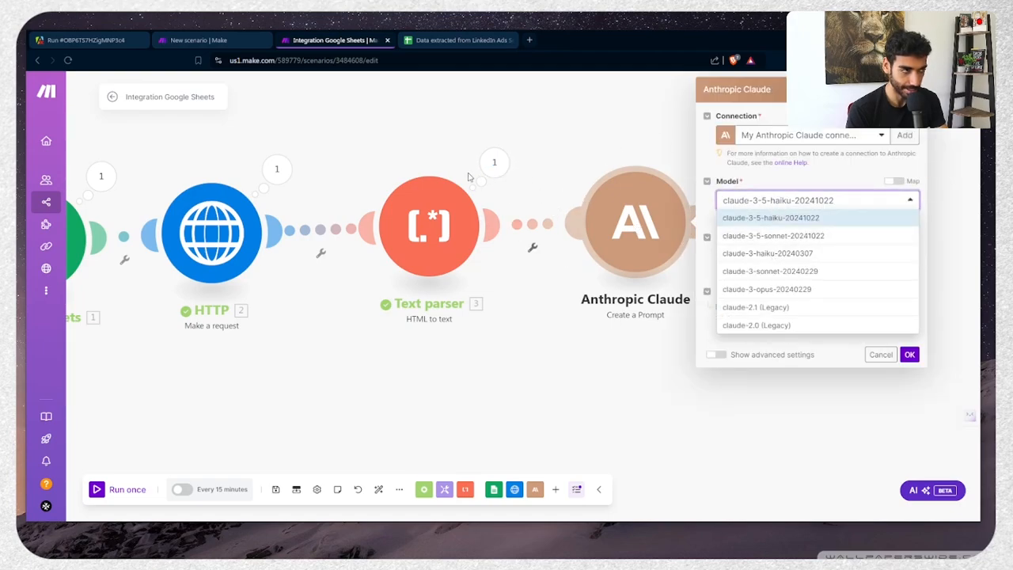
pyautogui.click(774, 273)
# Set Max Tokens to 3060 and add a User message with Text content
pyautogui.click(768, 255)
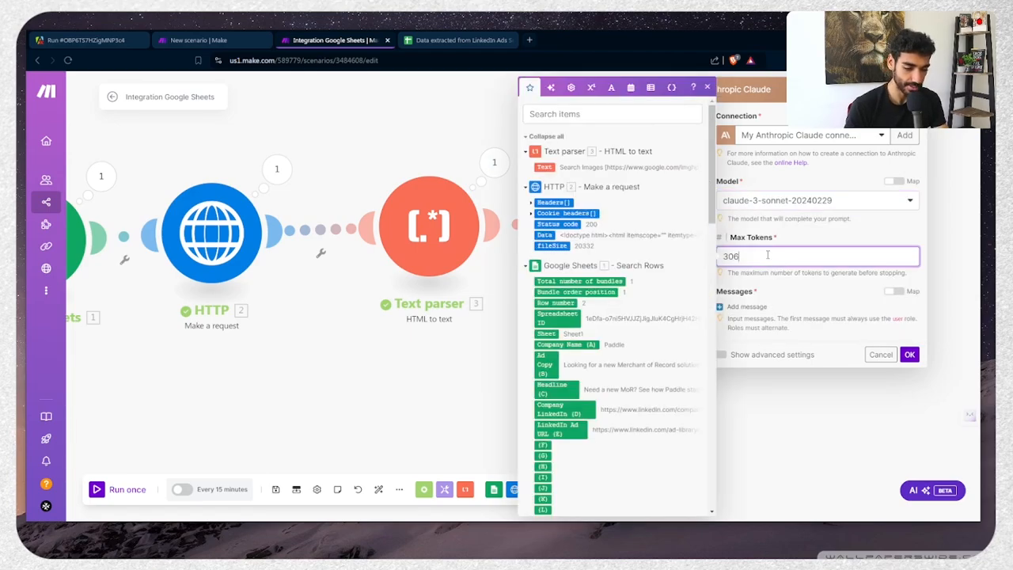
pyautogui.click(743, 306)
pyautogui.click(766, 340)
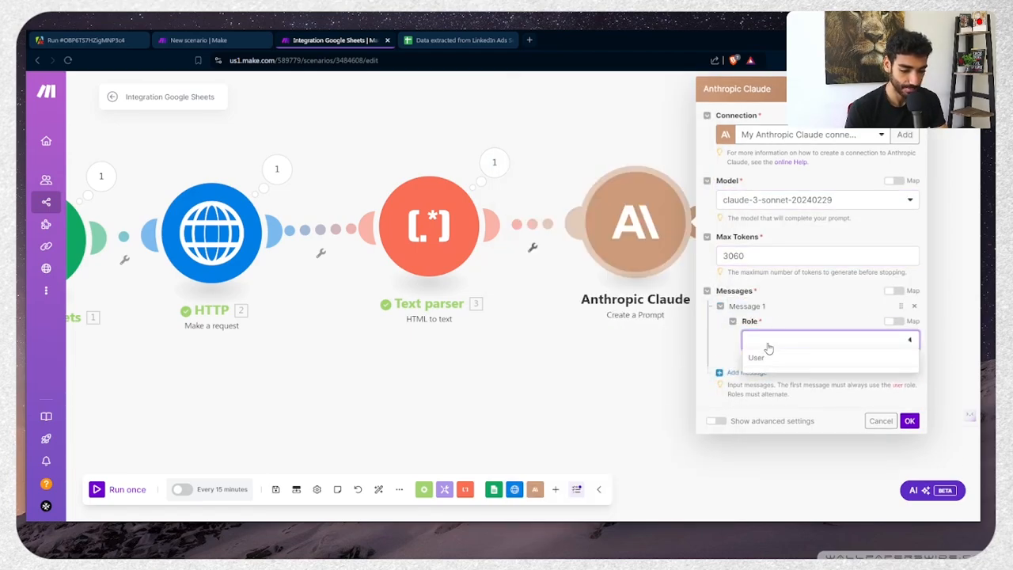
pyautogui.click(769, 359)
pyautogui.click(764, 379)
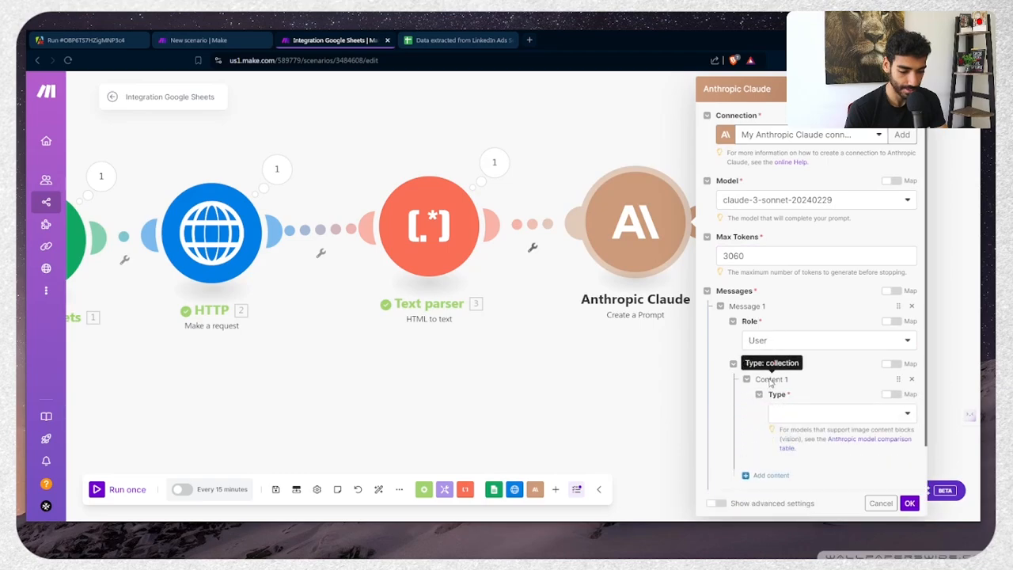
pyautogui.click(788, 416)
pyautogui.click(794, 428)
pyautogui.scroll(-2, 789, 466)
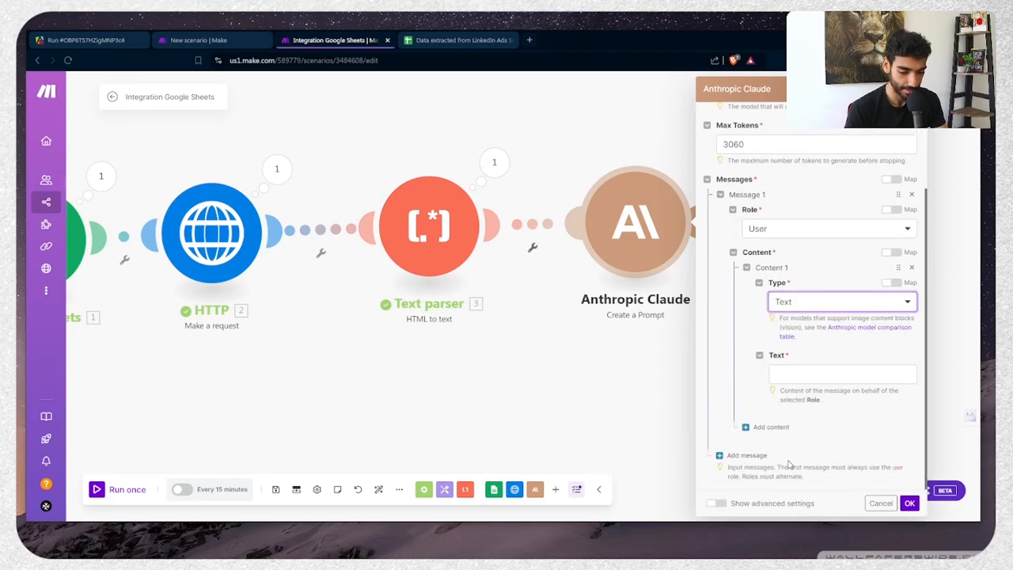
# Write the prompt asking for the CEO name from the parsed Text and Company Name (A)
pyautogui.click(804, 378)
pyautogui.write('Extract the ceo name fro')
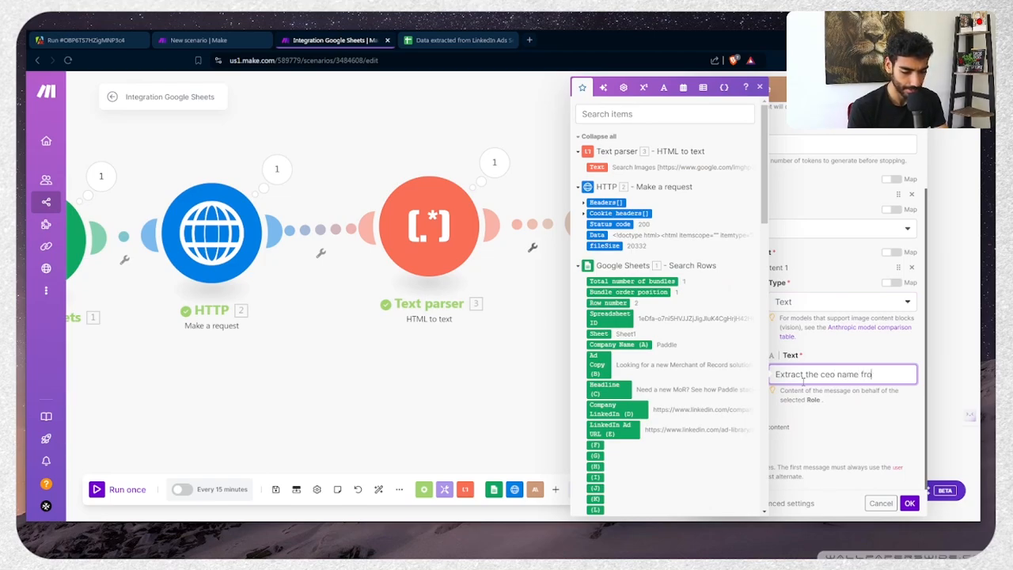
pyautogui.write('m the scraped d')
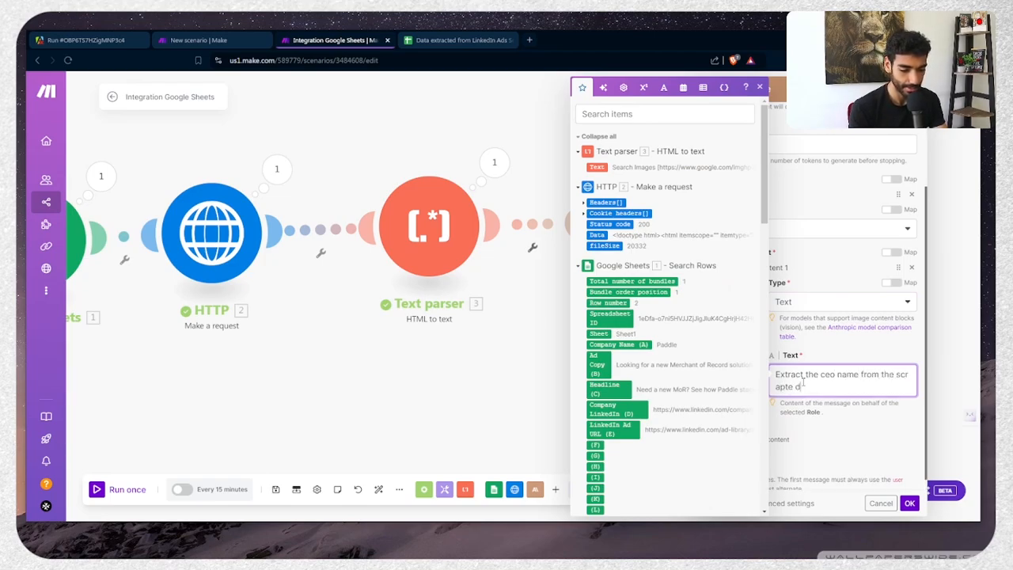
pyautogui.write('ata')
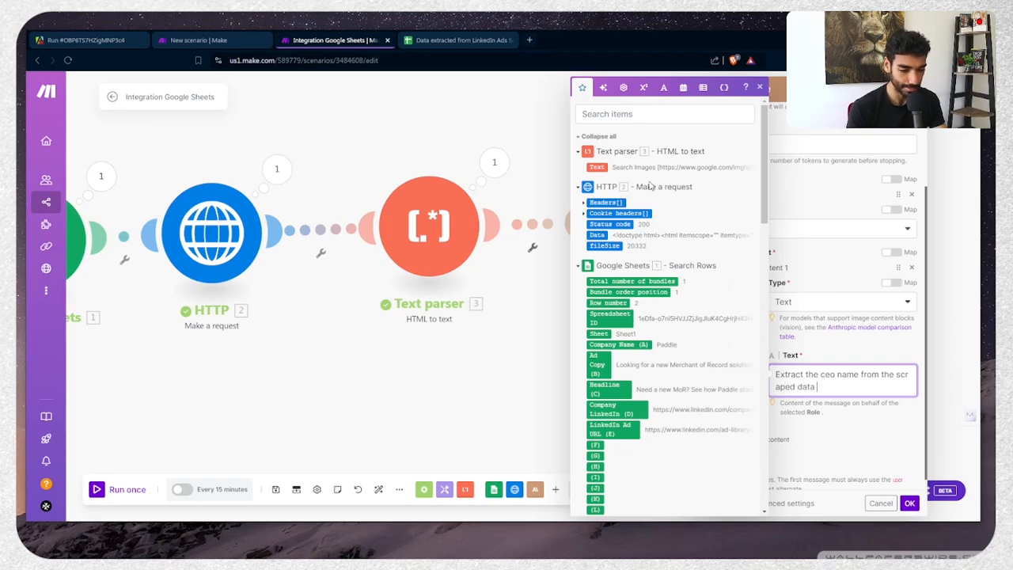
pyautogui.click(596, 167)
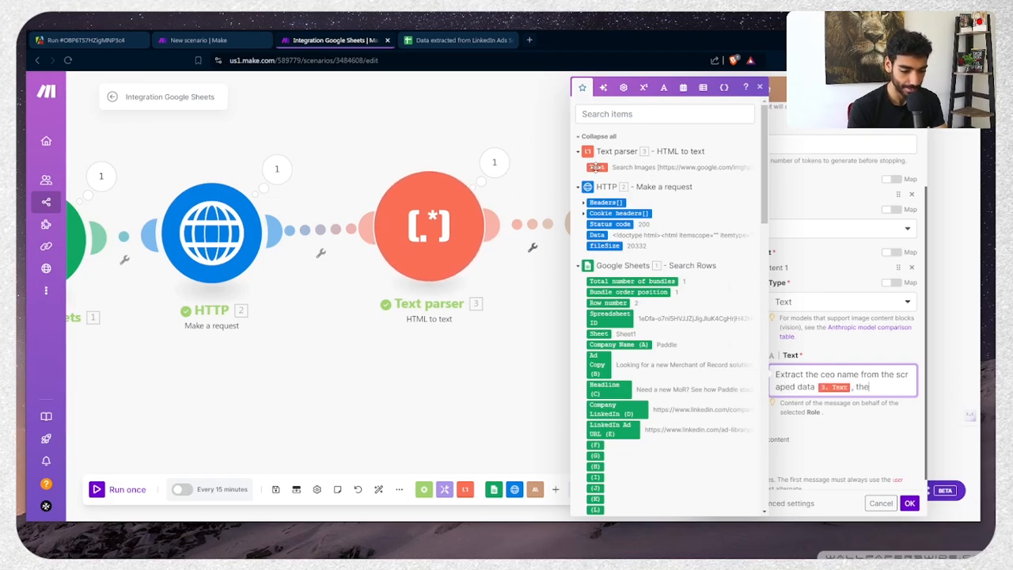
pyautogui.write(', the ceo na')
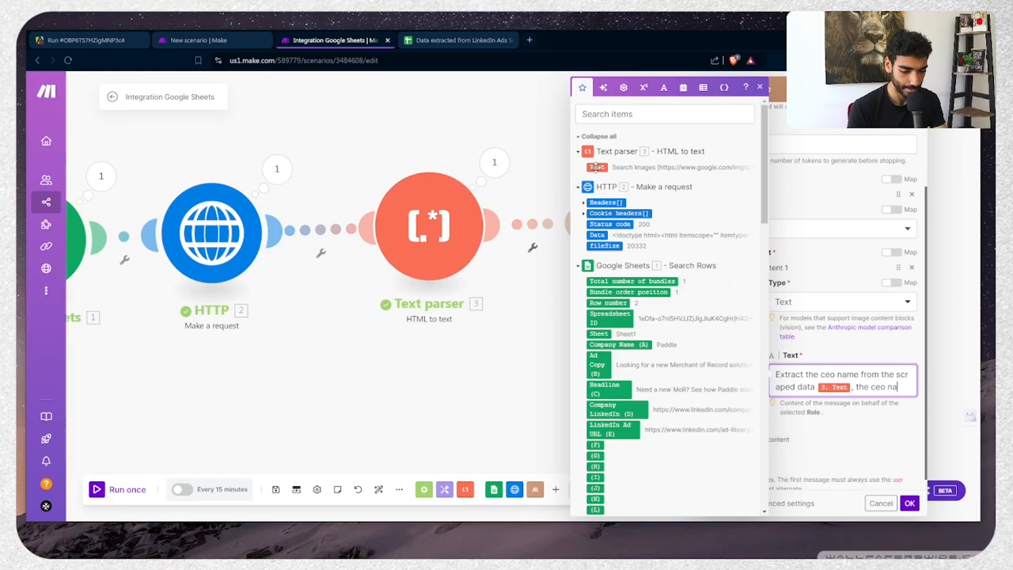
pyautogui.write('me must be')
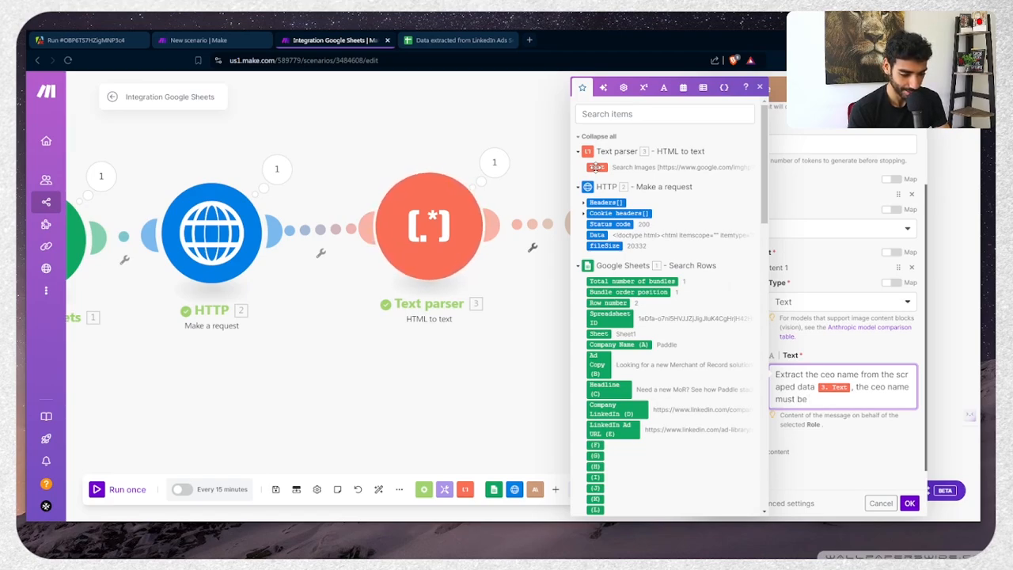
pyautogui.write('connected t')
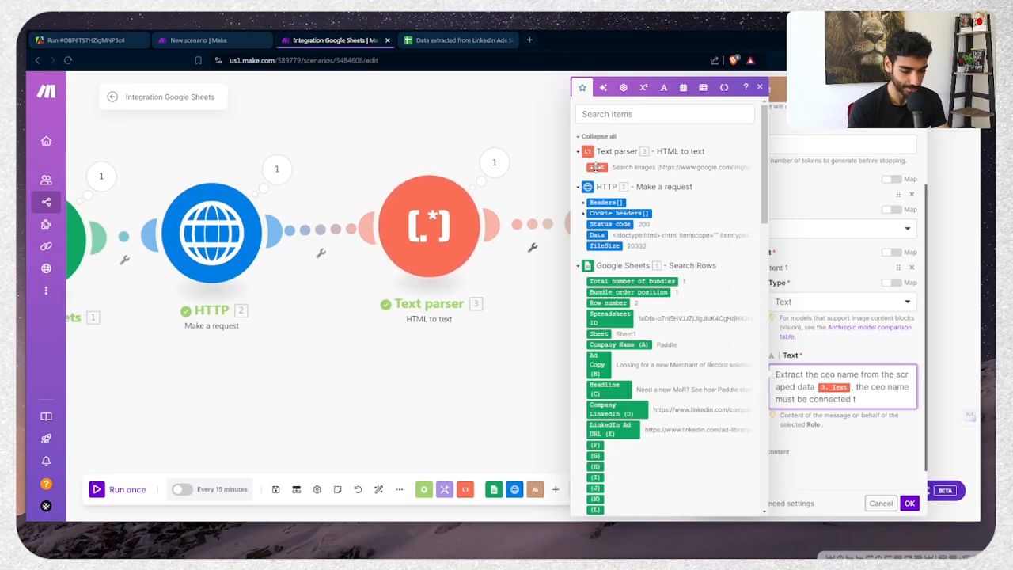
pyautogui.write('o com')
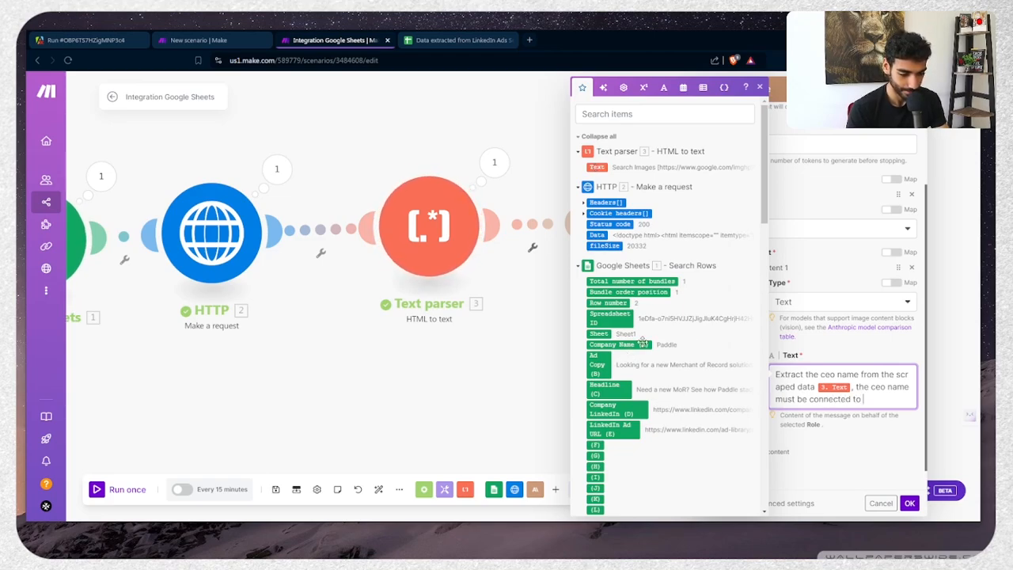
pyautogui.write('pany name')
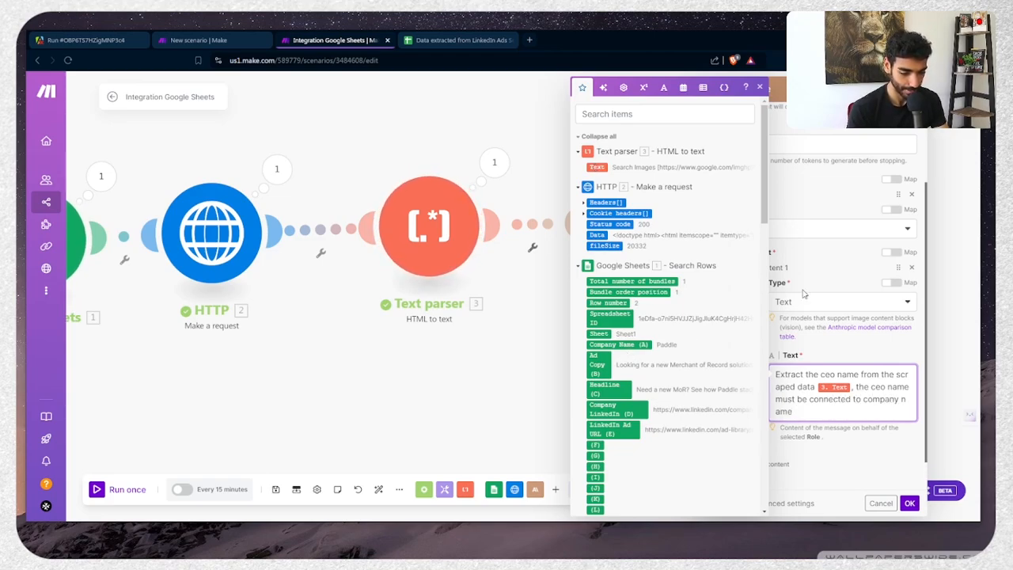
pyautogui.click(618, 342)
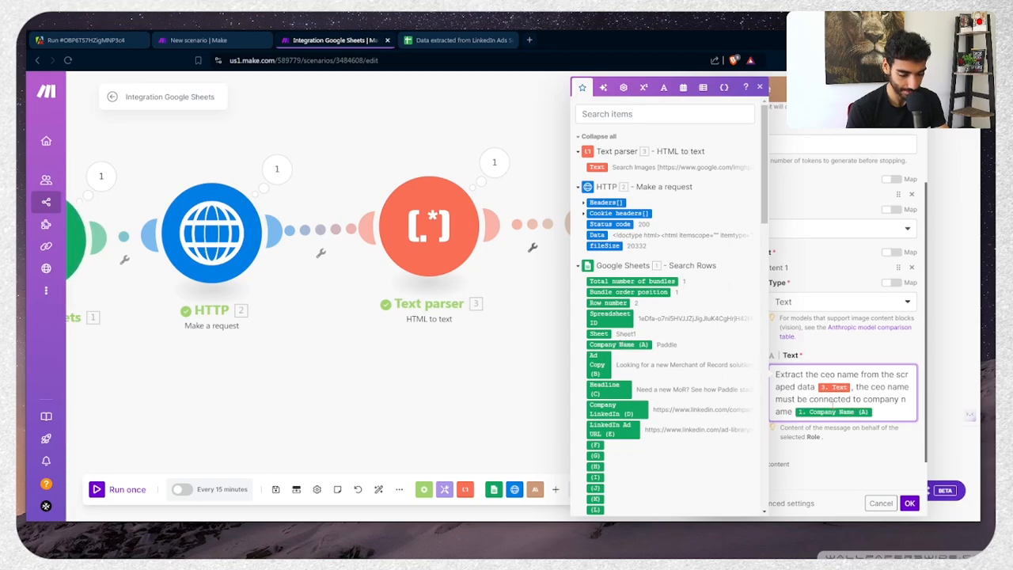
pyautogui.scroll(-1, 835, 411)
pyautogui.click(909, 503)
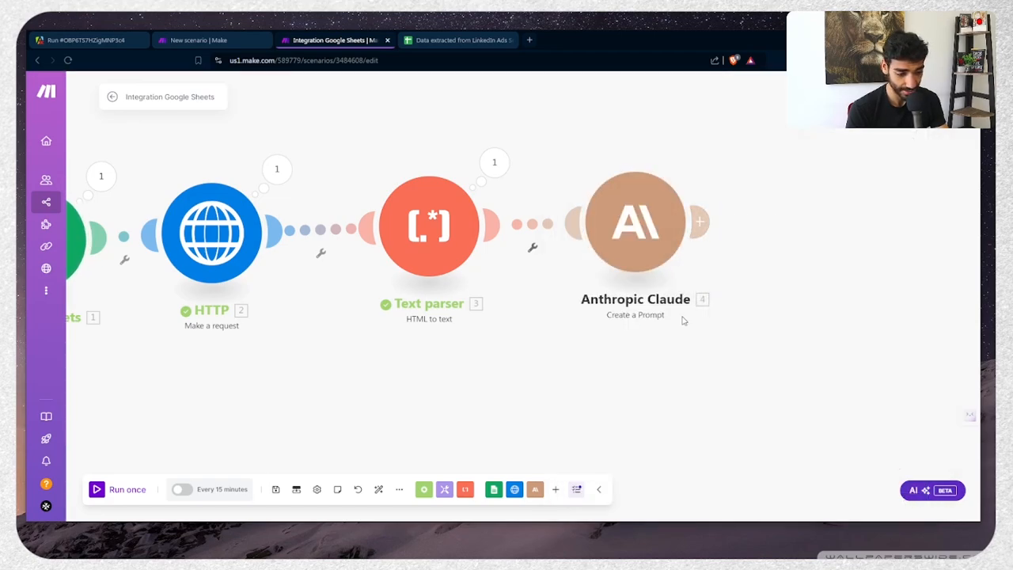
# Extend the prompt to require JSON-only output as {"ceoName":""} and save it
pyautogui.click(641, 267)
pyautogui.scroll(-4, 797, 385)
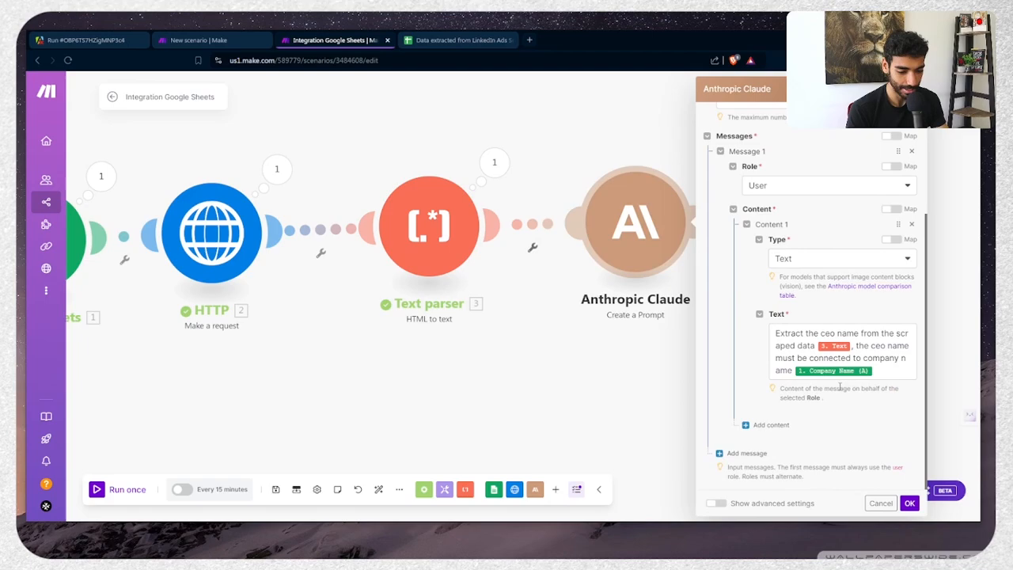
pyautogui.click(886, 372)
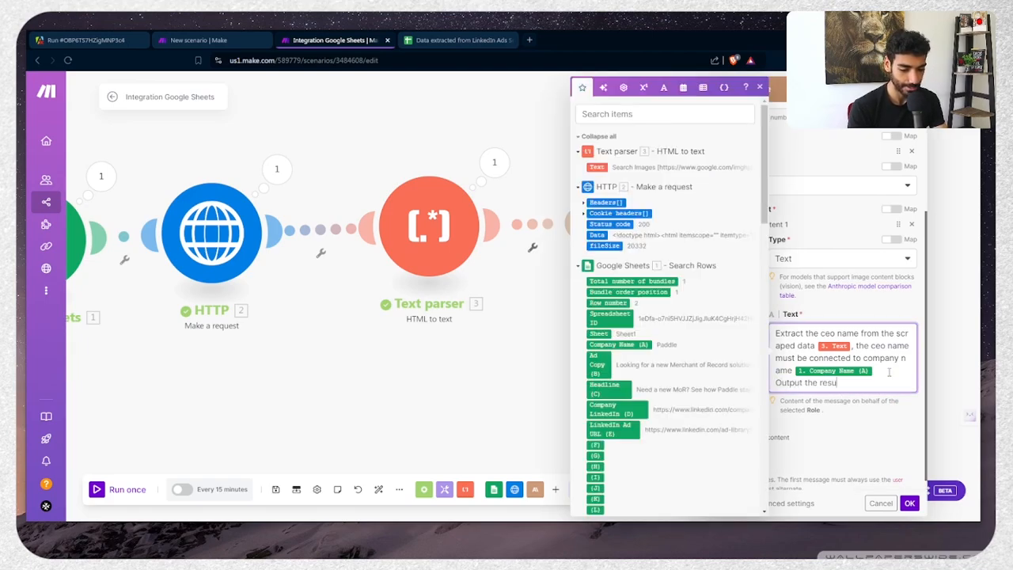
pyautogui.write('in JSON')
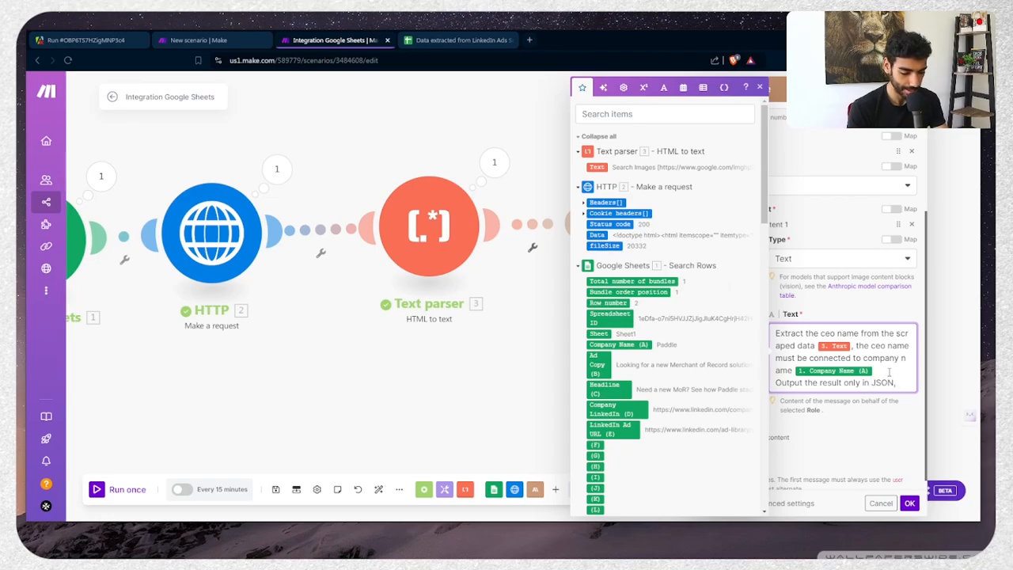
pyautogui.write(',')
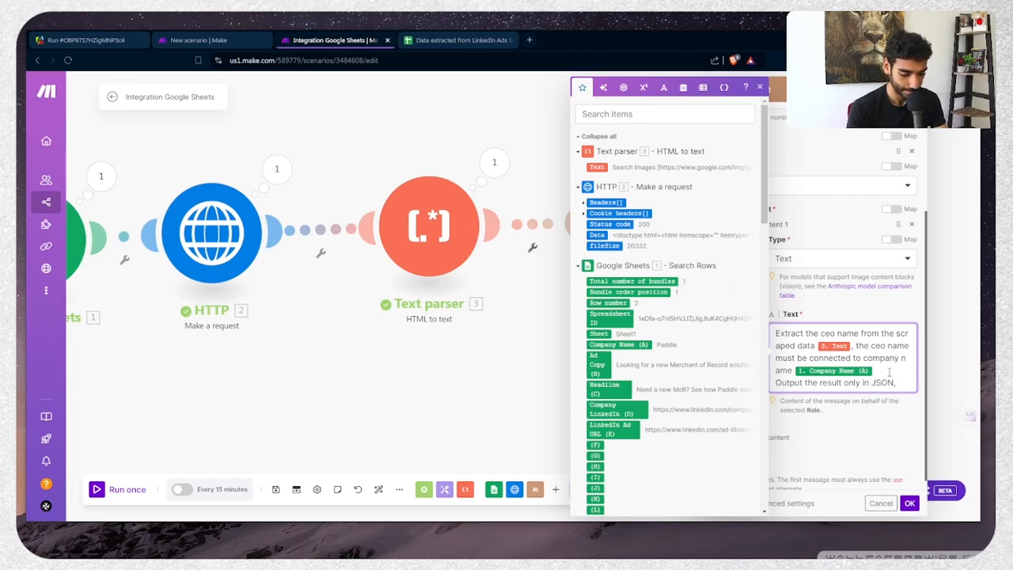
pyautogui.write(' do n')
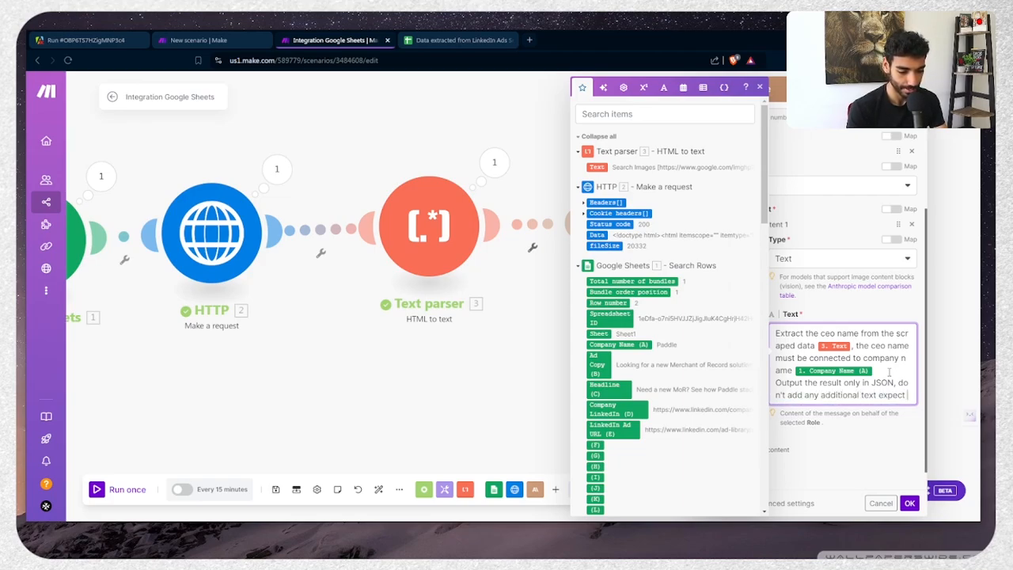
pyautogui.write('t for')
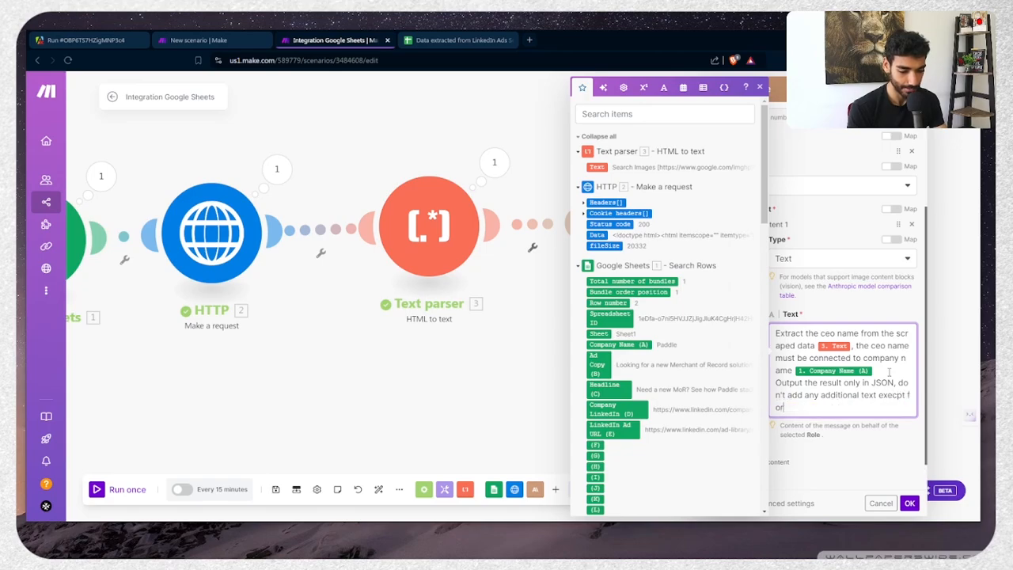
pyautogui.write(' the result.')
pyautogui.press('Return')
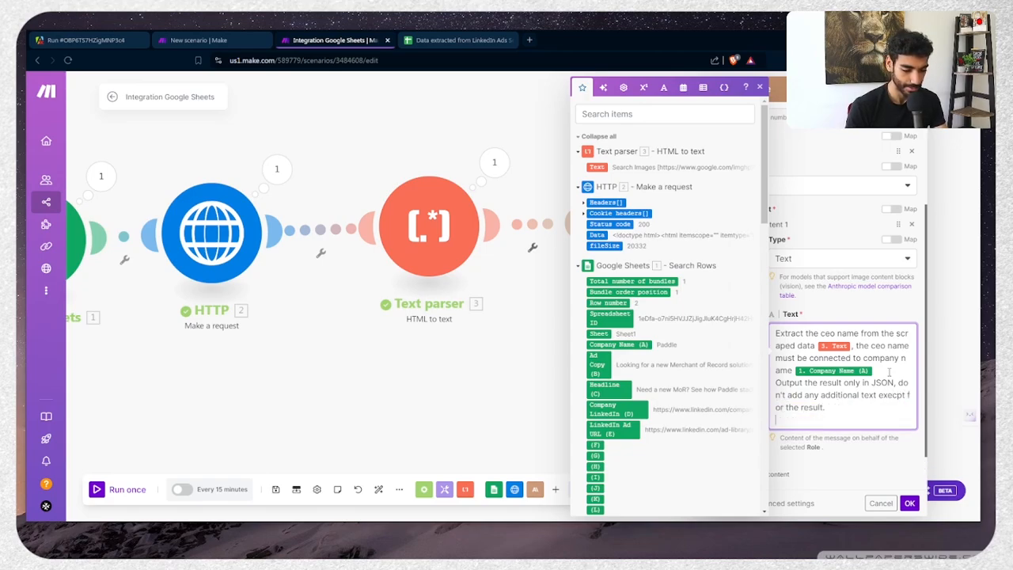
pyautogui.press('Return')
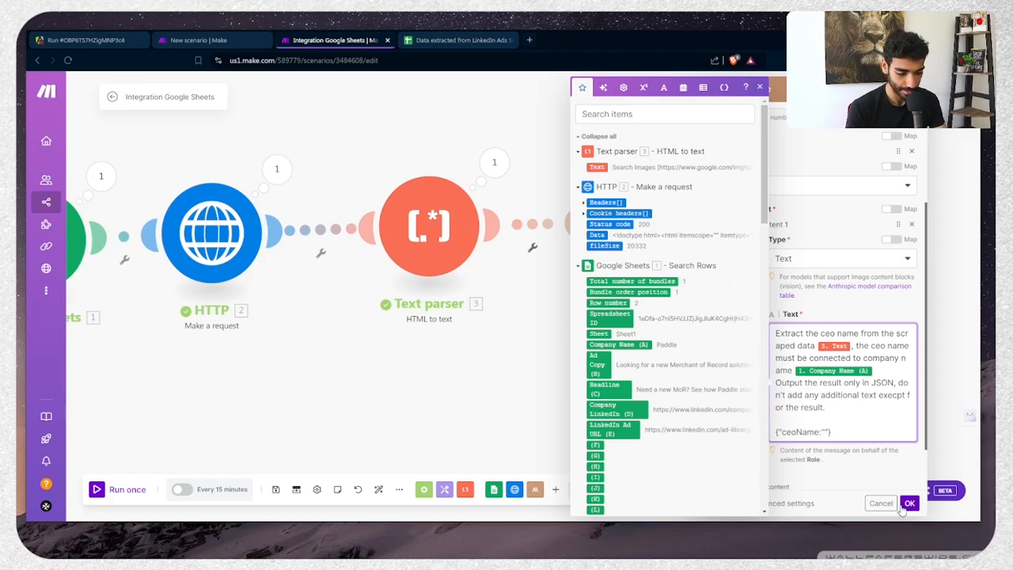
pyautogui.click(908, 504)
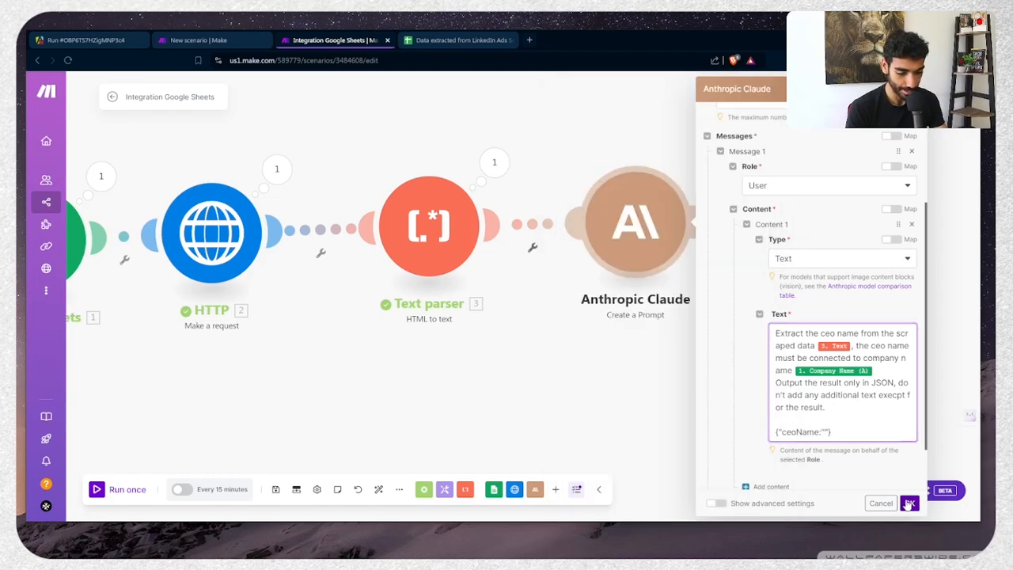
# Add a Parse JSON module after Claude, mapping Claude's 4. Text Response into the JSON string
pyautogui.click(556, 493)
pyautogui.write('json')
pyautogui.press('Return')
pyautogui.write('parse')
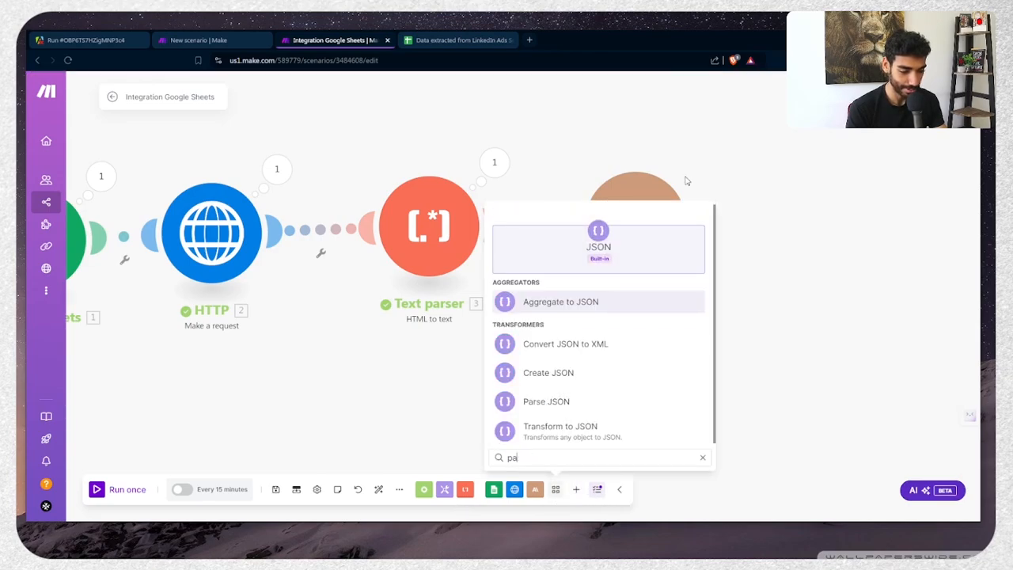
pyautogui.click(559, 299)
pyautogui.moveTo(559, 299); pyautogui.dragTo(812, 236)
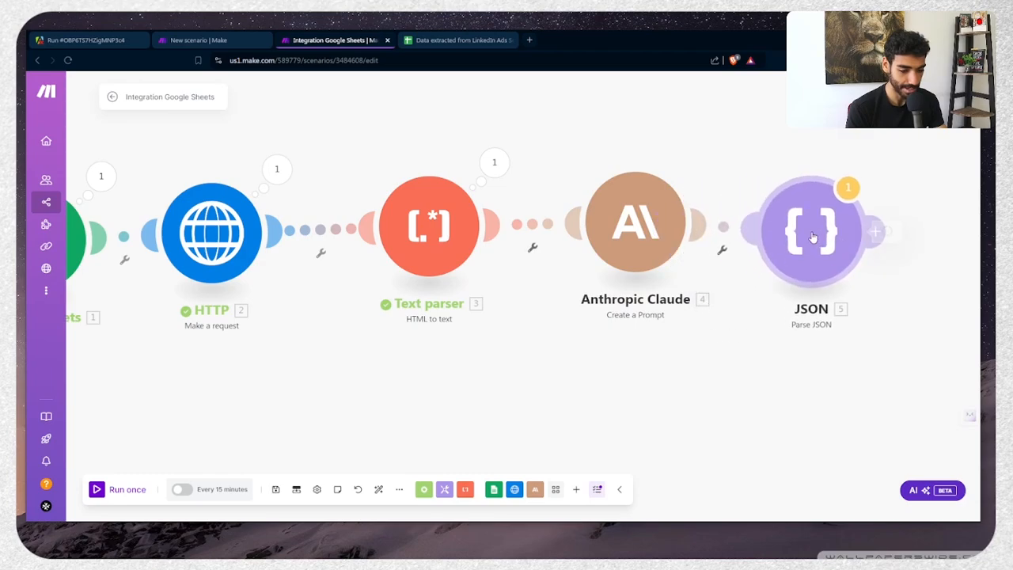
pyautogui.click(812, 236)
pyautogui.click(606, 277)
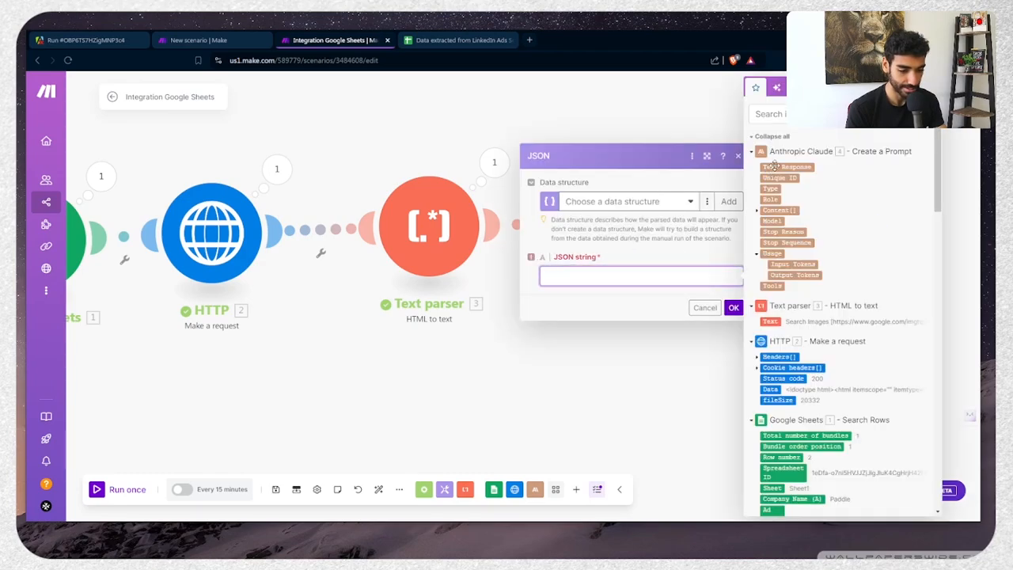
pyautogui.click(772, 167)
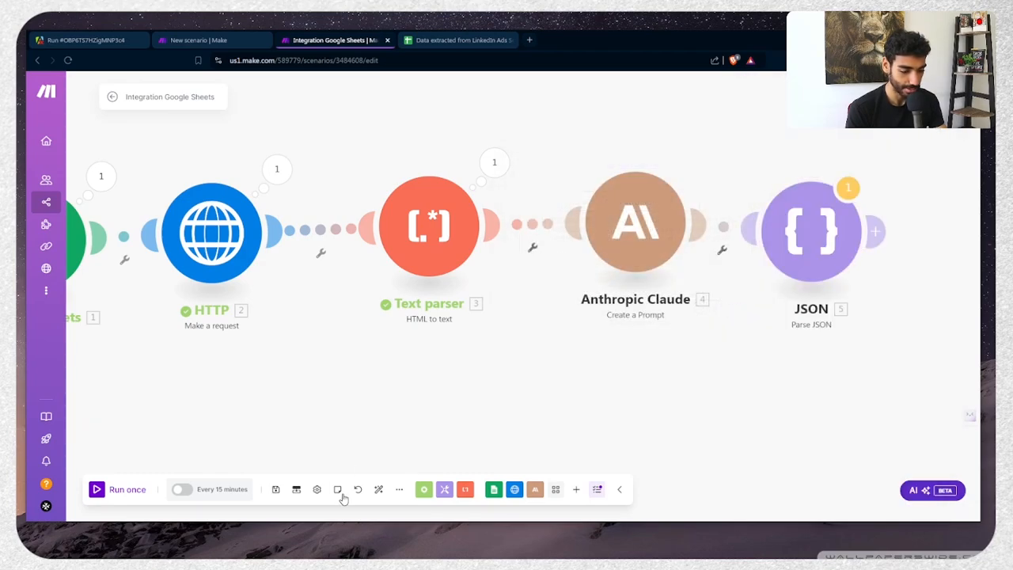
# Save and run the scenario once, checking that Parse JSON returns the CEO's name in ceoName
pyautogui.click(276, 489)
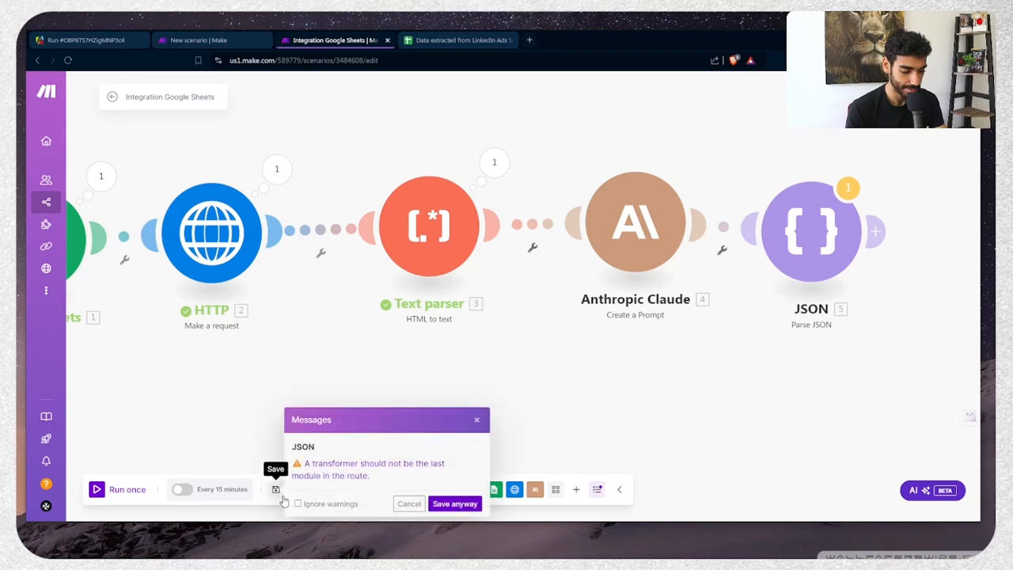
pyautogui.click(453, 505)
pyautogui.click(120, 495)
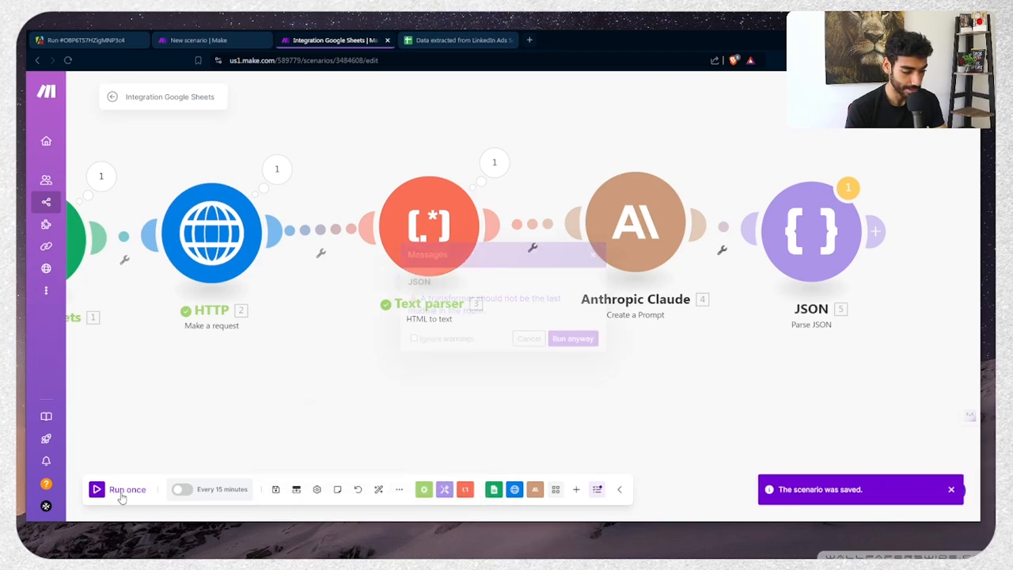
pyautogui.click(561, 345)
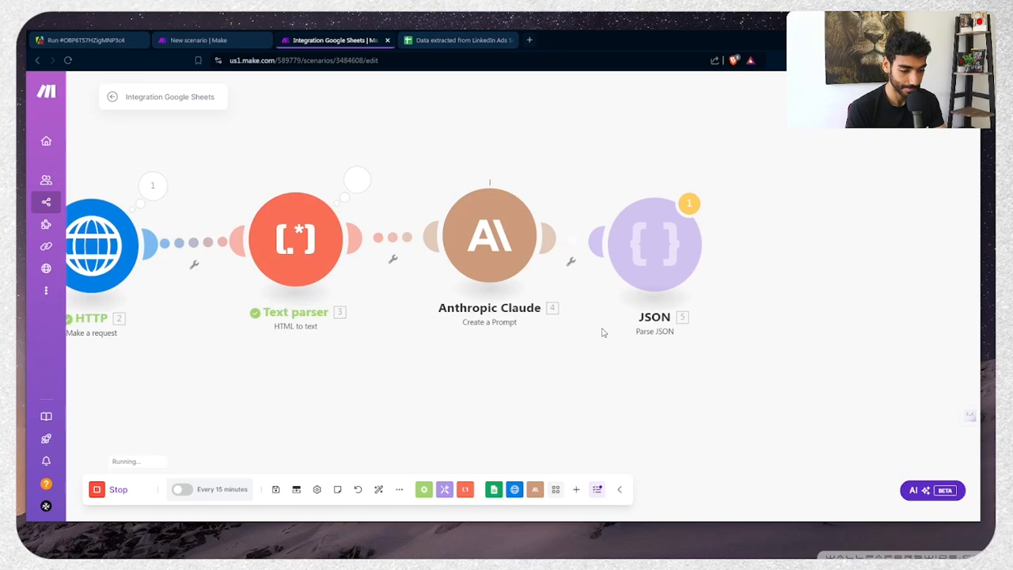
pyautogui.click(558, 165)
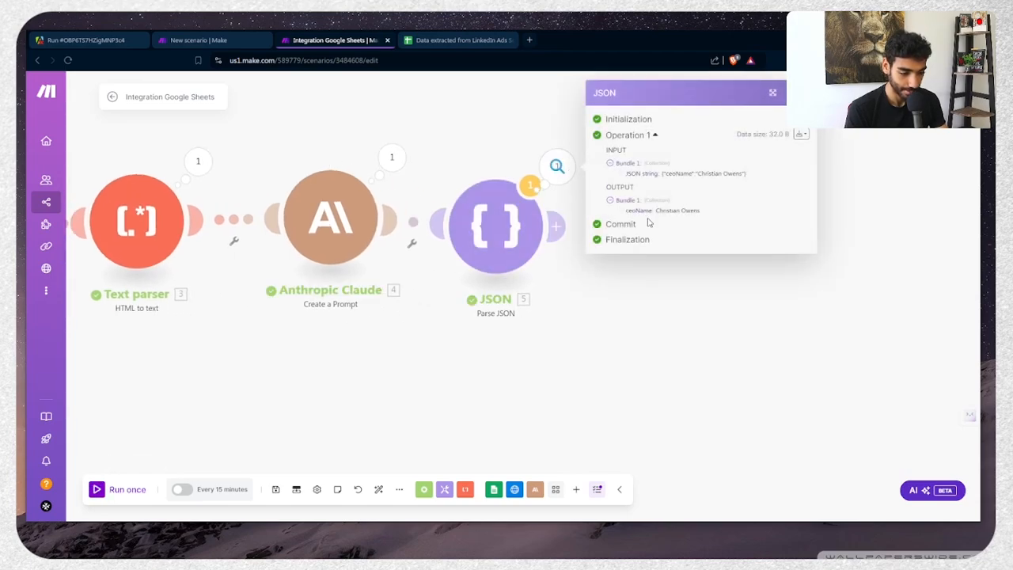
pyautogui.moveTo(512, 232); pyautogui.dragTo(529, 212)
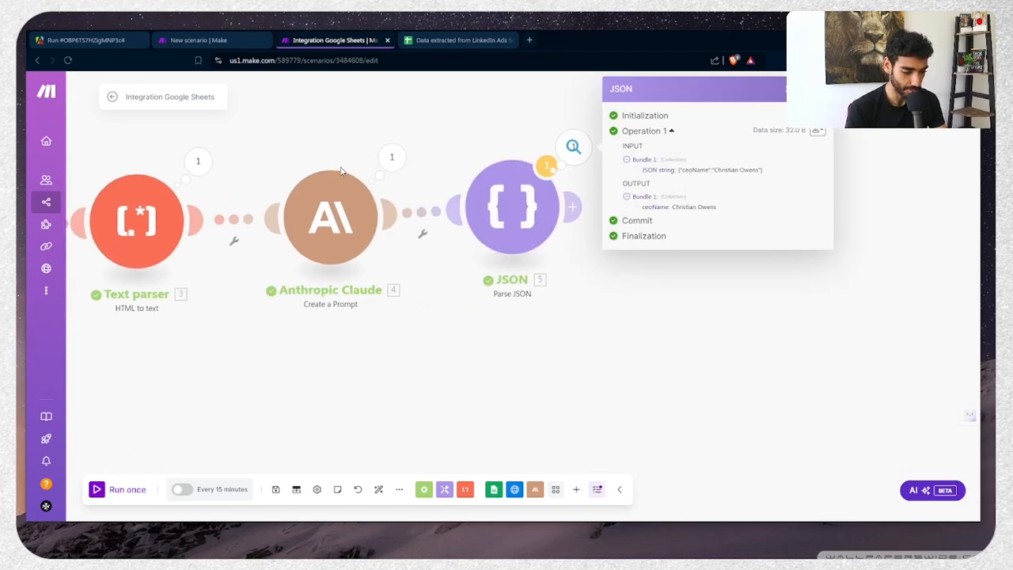
pyautogui.click(369, 163)
pyautogui.click(344, 209)
pyautogui.scroll(-5, 529, 336)
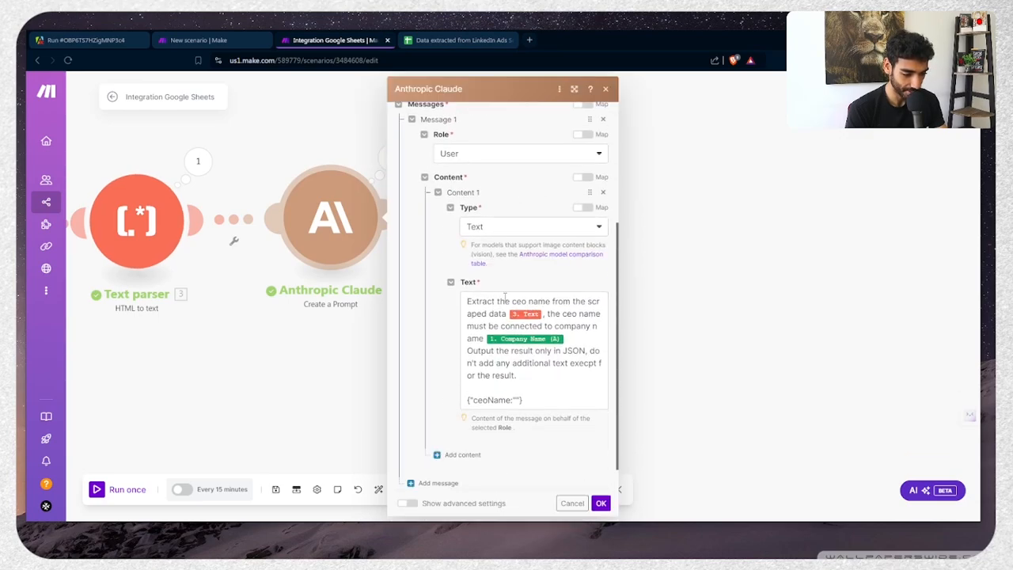
# Reword the Claude prompt to 'the ceo name must be the [1. Company Name (A)] CEO.'
pyautogui.click(579, 339)
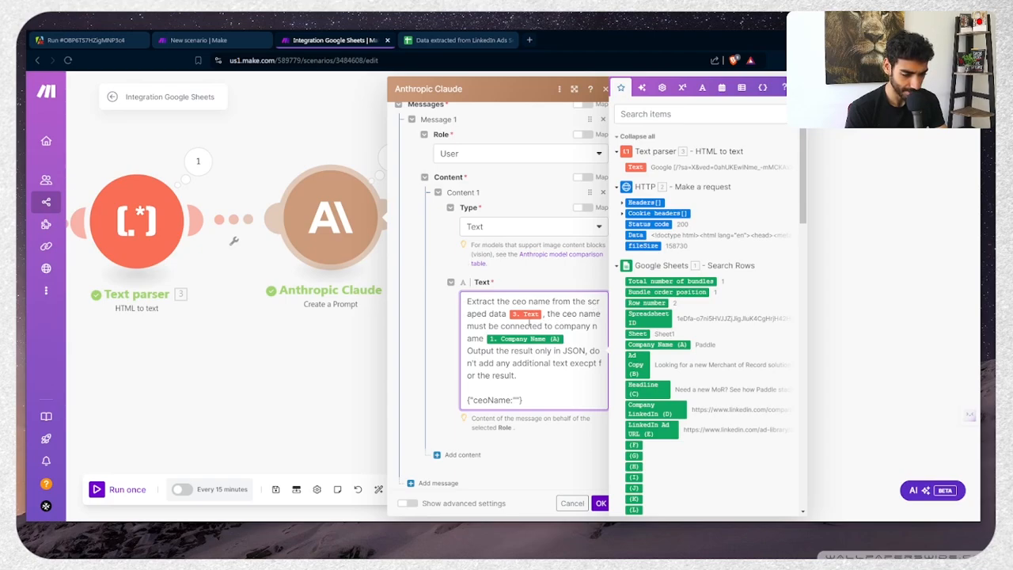
pyautogui.doubleClick(528, 325)
pyautogui.press('BackSpace')
pyautogui.press('Delete')
pyautogui.press('Delete')
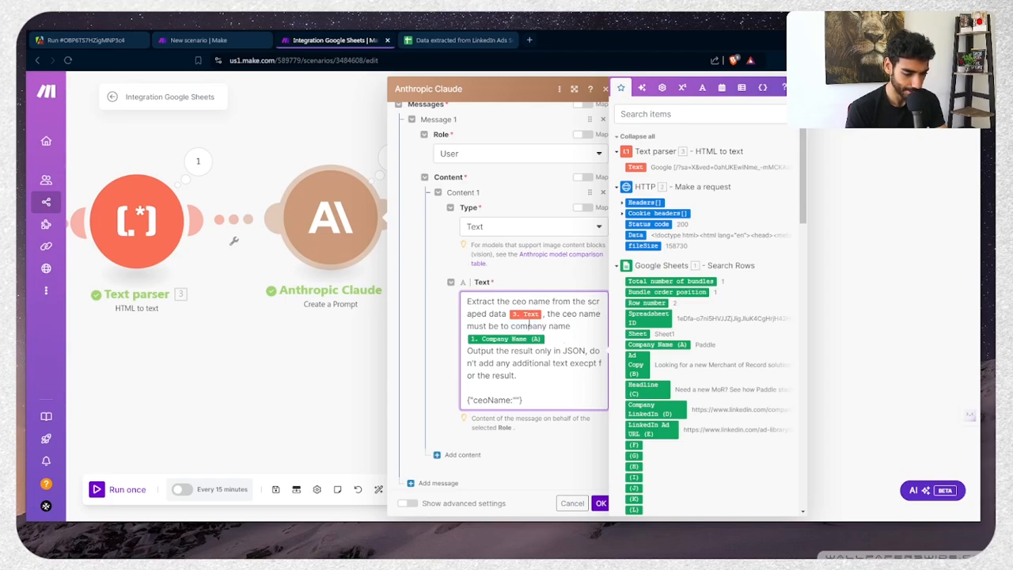
pyautogui.write('the')
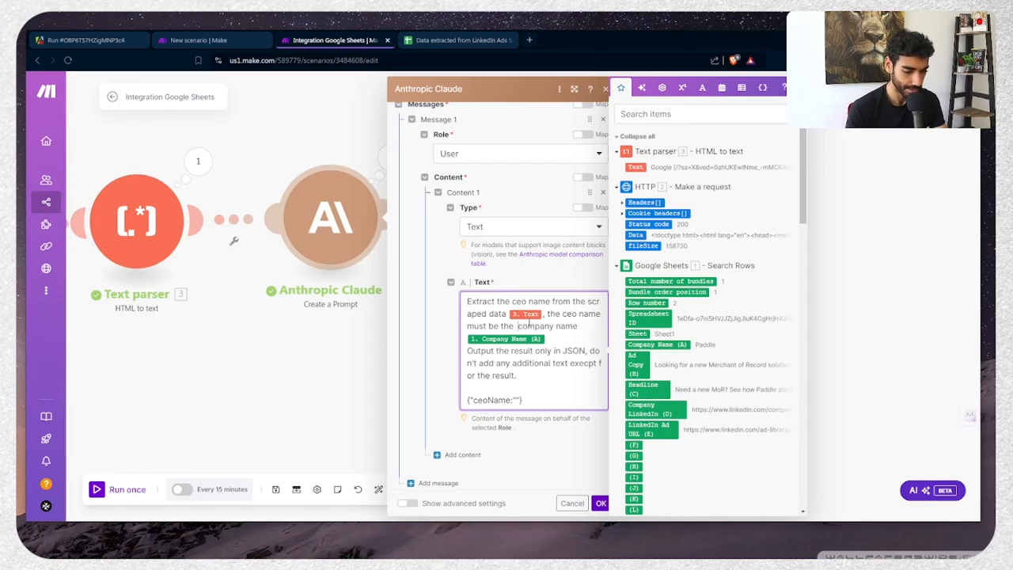
pyautogui.press('Delete')
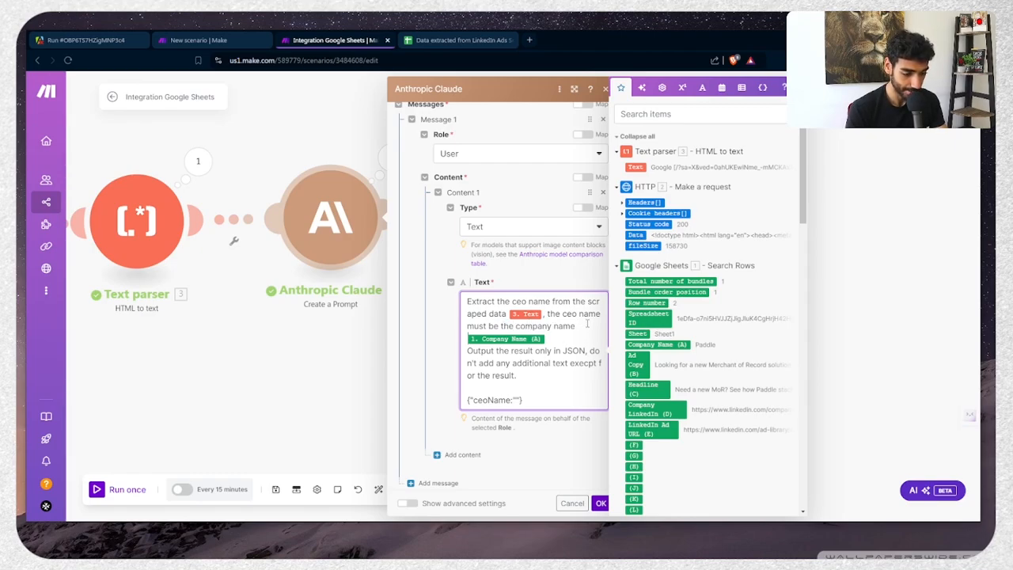
pyautogui.press('BackSpace')
pyautogui.press('BackSpace')
pyautogui.press('BackSpace')
pyautogui.press('BackSpace')
pyautogui.press('BackSpace')
pyautogui.press('BackSpace')
pyautogui.press('BackSpace')
pyautogui.press('BackSpace')
pyautogui.press('Delete')
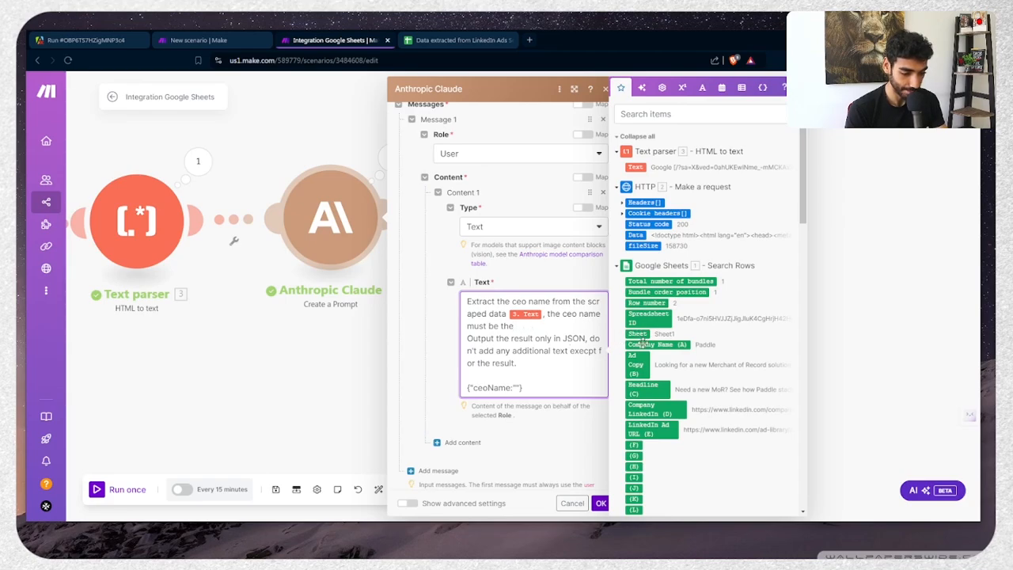
pyautogui.click(641, 344)
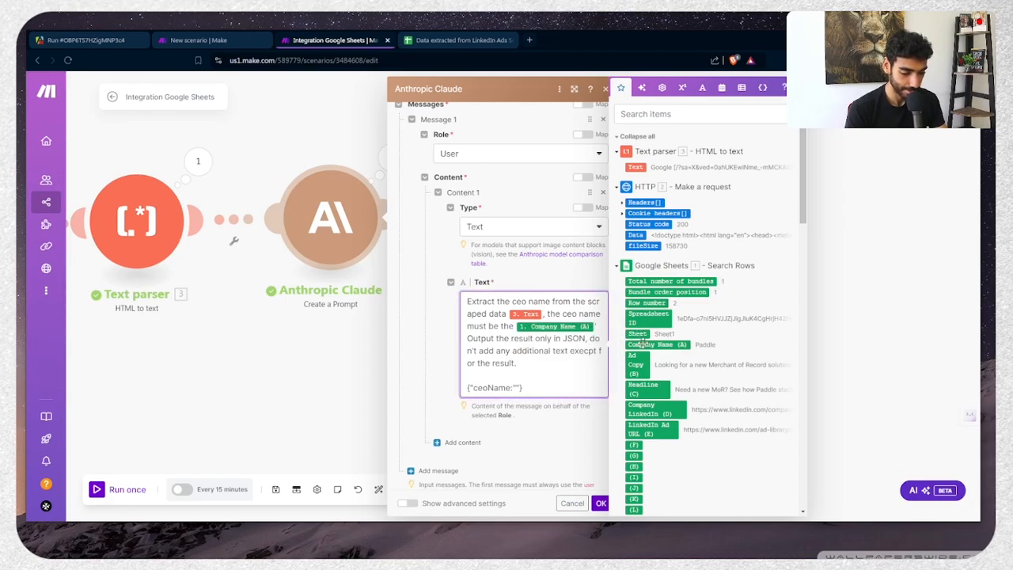
pyautogui.write('CEO.')
pyautogui.press('Return')
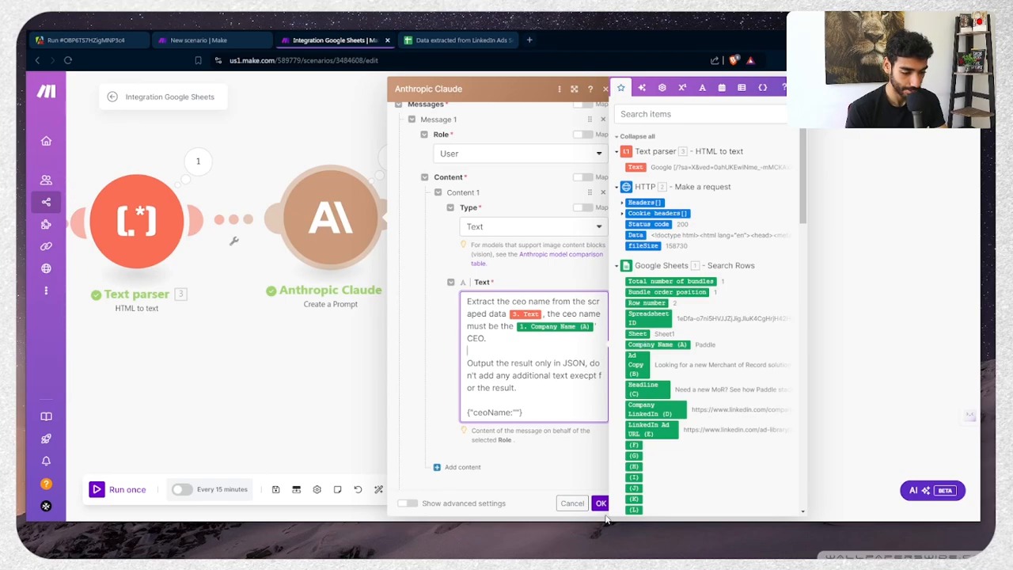
pyautogui.click(601, 504)
# Run the scenario once again and check the new ceoName in the Parse JSON output
pyautogui.click(95, 490)
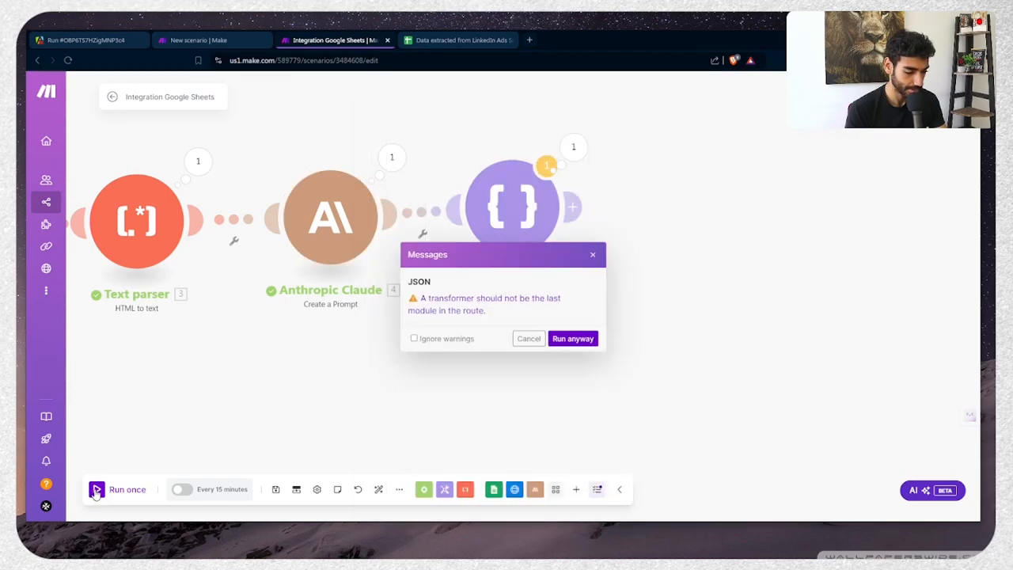
pyautogui.click(528, 338)
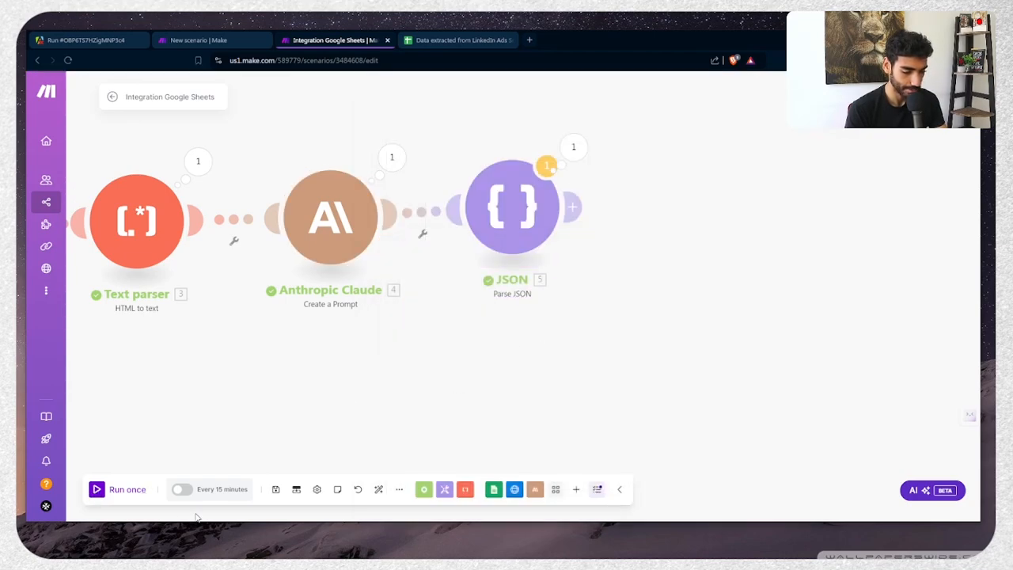
pyautogui.click(131, 490)
pyautogui.click(583, 339)
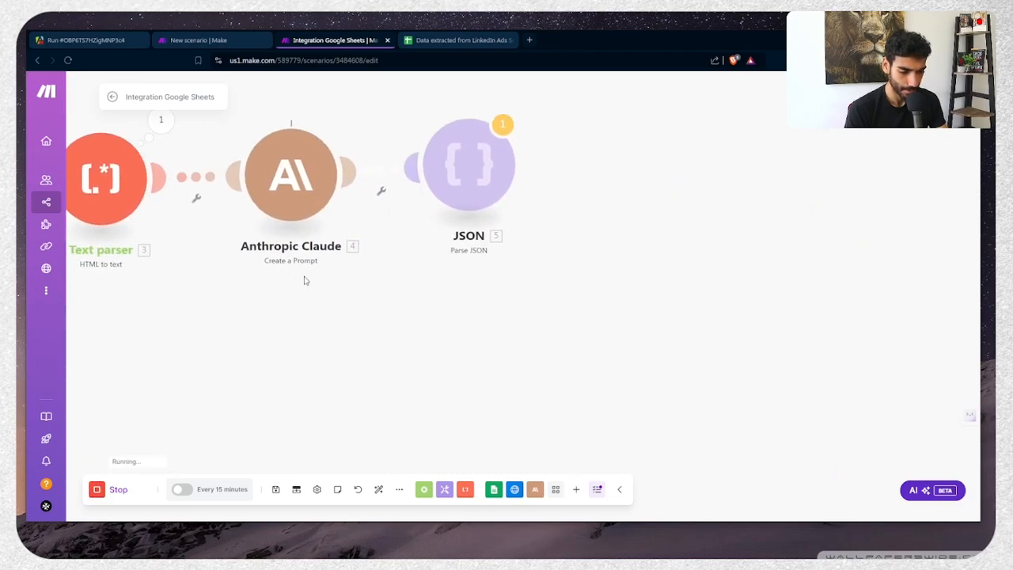
pyautogui.click(505, 125)
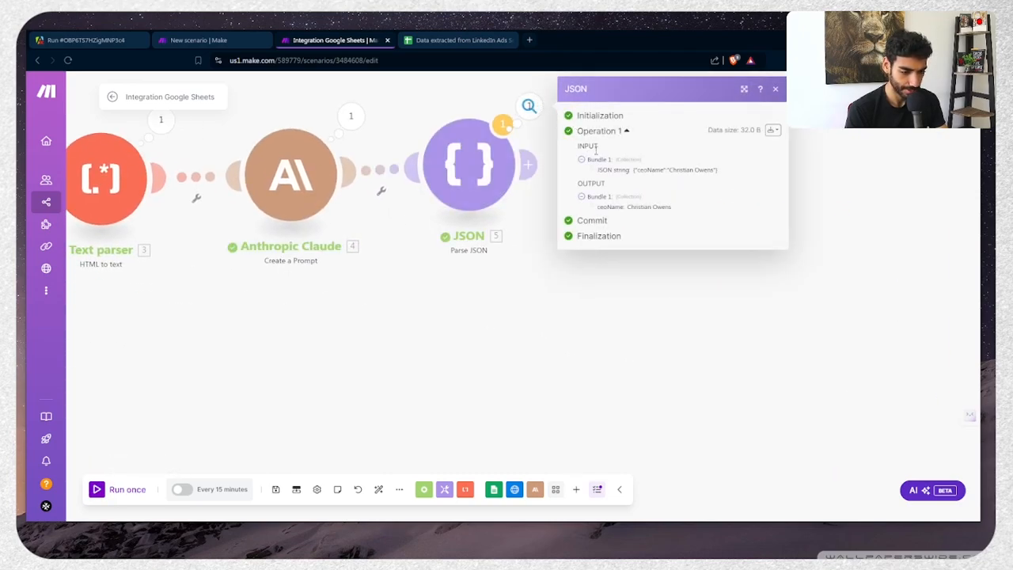
pyautogui.moveTo(625, 206); pyautogui.dragTo(683, 208)
pyautogui.click(685, 209)
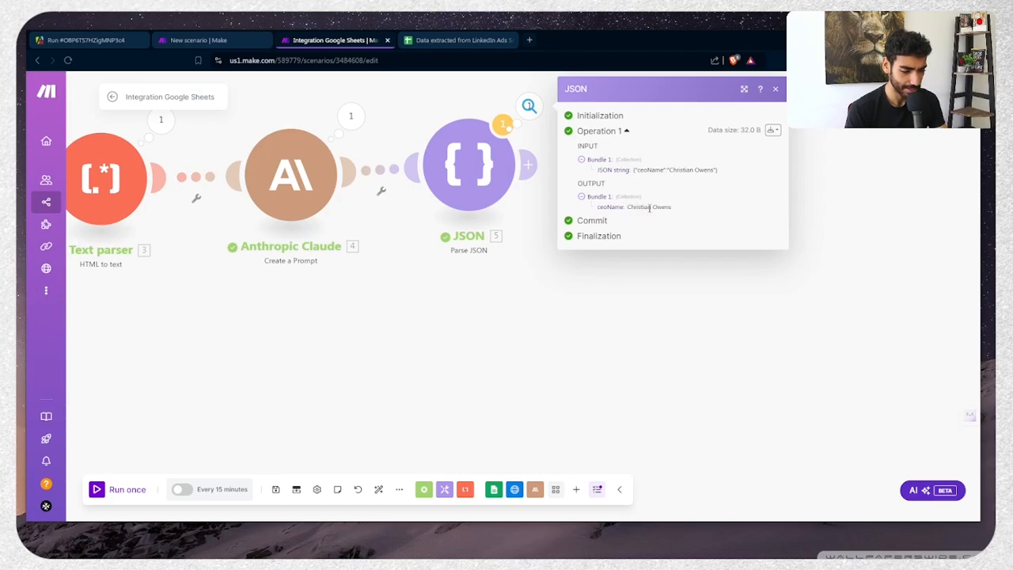
pyautogui.doubleClick(649, 207)
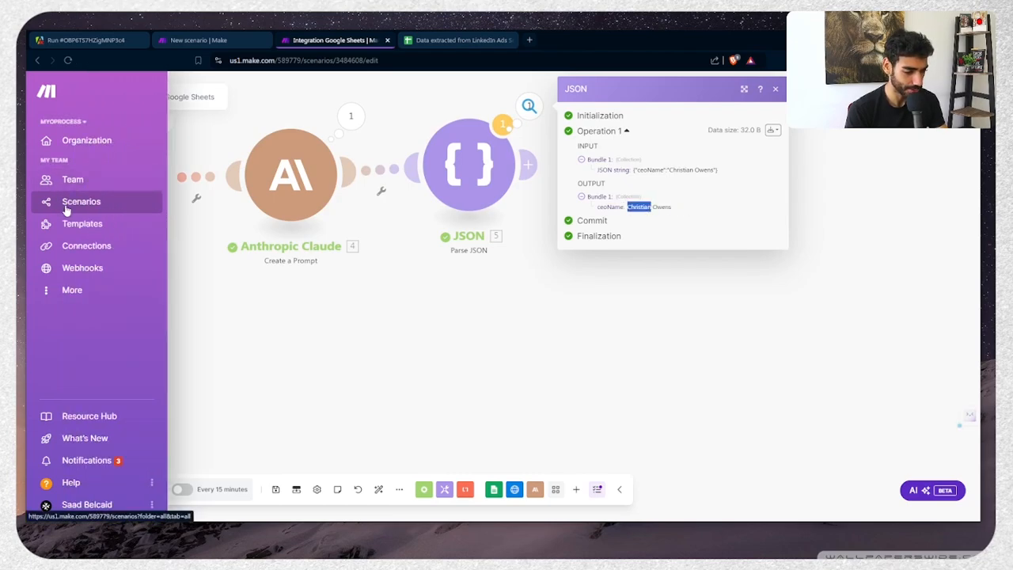
# Open the $10K Growth System scenario editor from the Youtube Playground folder in a new tab
pyautogui.middleClick(68, 205)
pyautogui.click(465, 43)
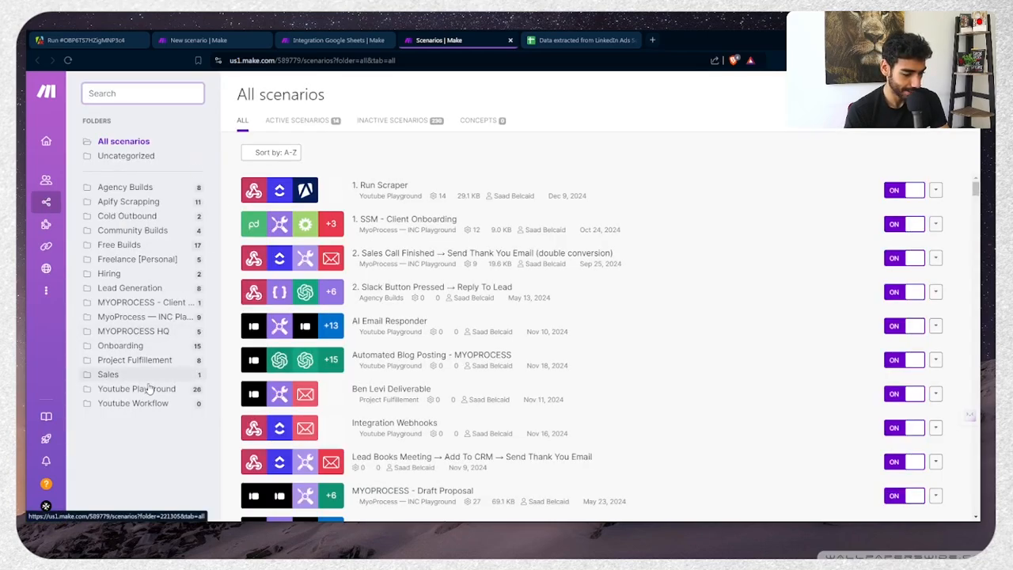
pyautogui.click(155, 403)
pyautogui.click(159, 390)
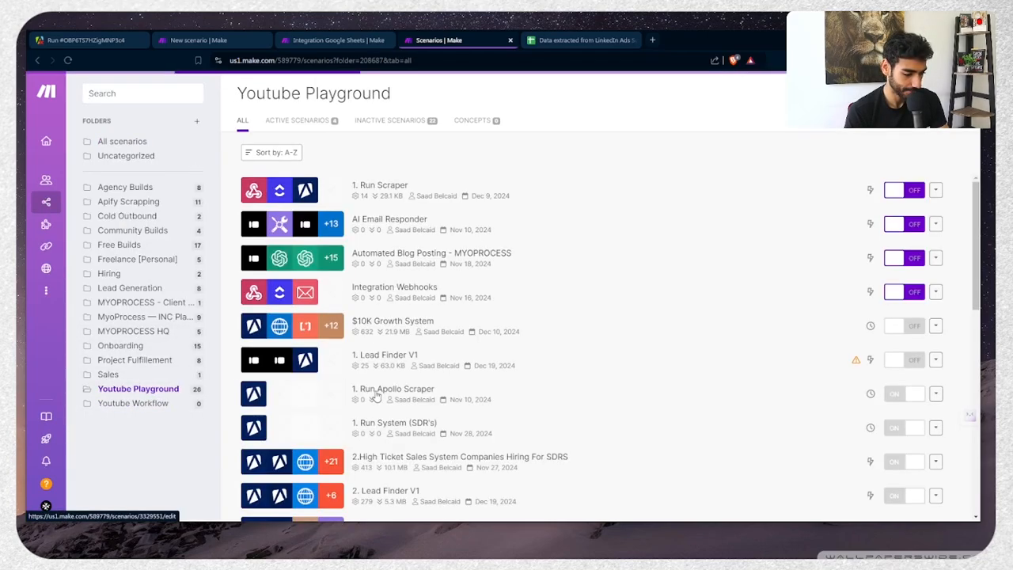
pyautogui.scroll(-3, 377, 396)
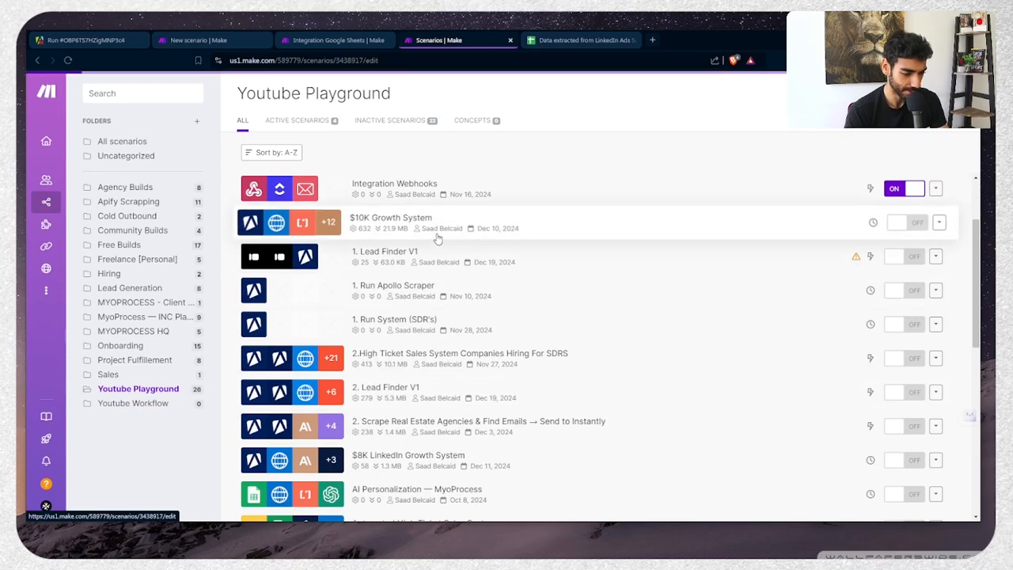
pyautogui.click(438, 239)
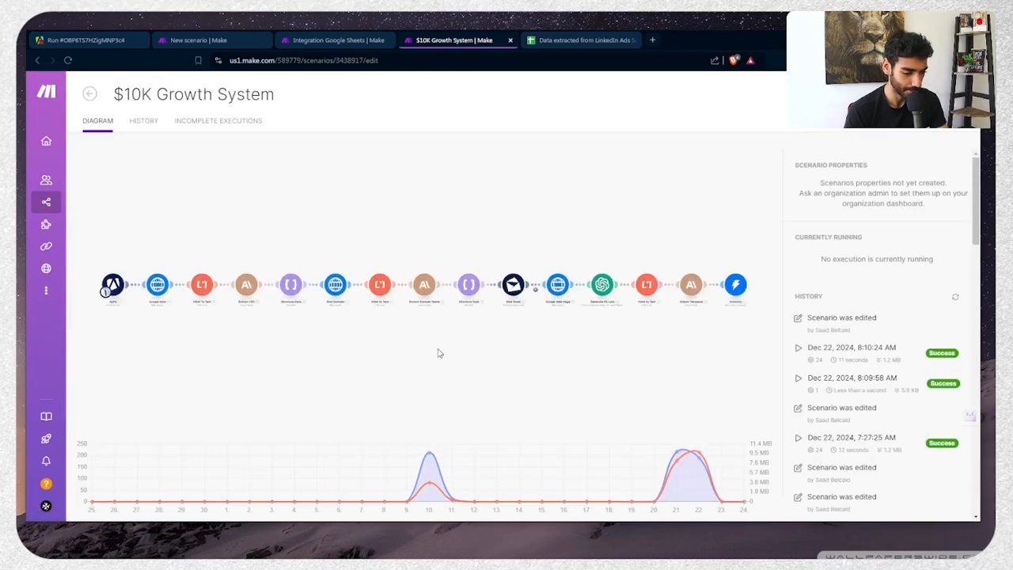
pyautogui.click(437, 350)
# Select the full CEO-extraction prompt text in its Anthropic Claude module
pyautogui.click(303, 289)
pyautogui.scroll(-5, 444, 333)
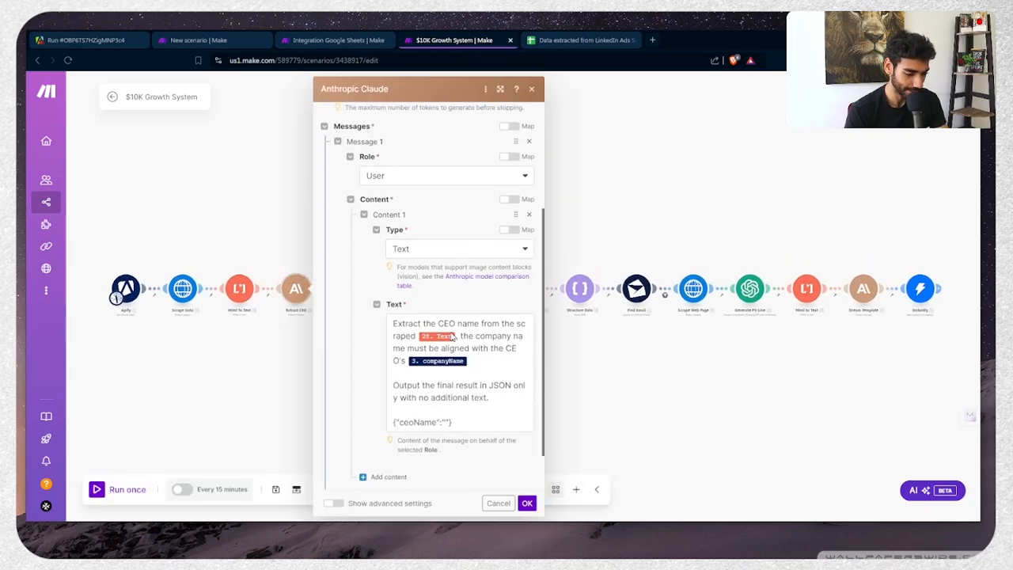
pyautogui.click(452, 333)
pyautogui.hotkey('ctrl', 'a')
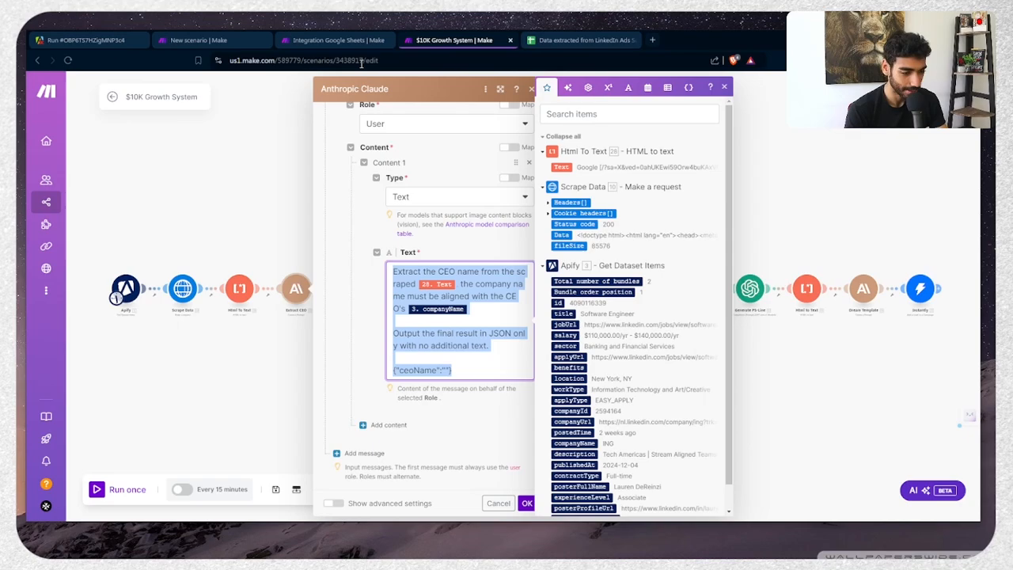
pyautogui.click(195, 43)
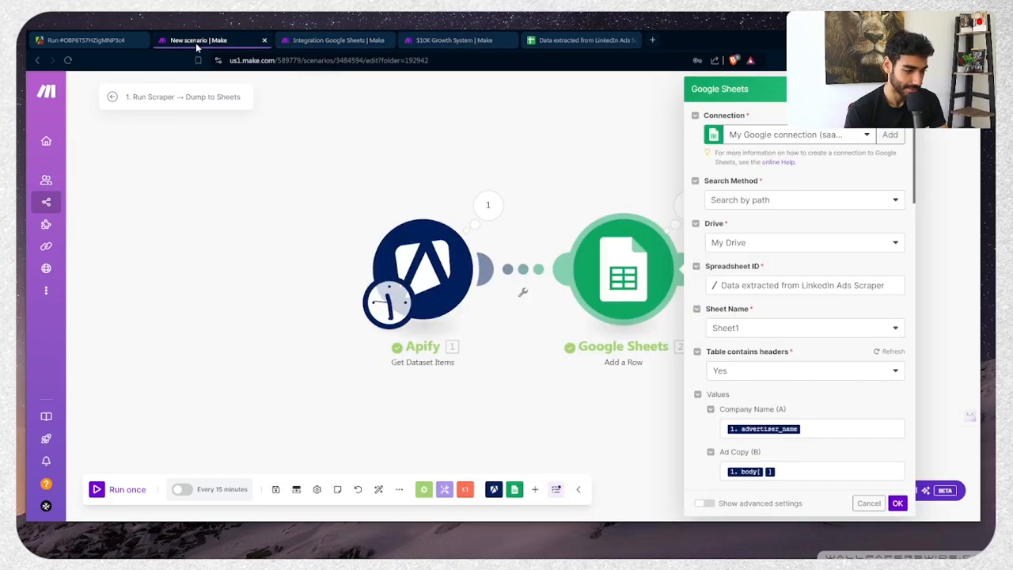
# Remap the pasted Claude prompt to 1. Company Name (A) and the Text parser's 3. Text
pyautogui.hotkey('ctrl', 'Tab')
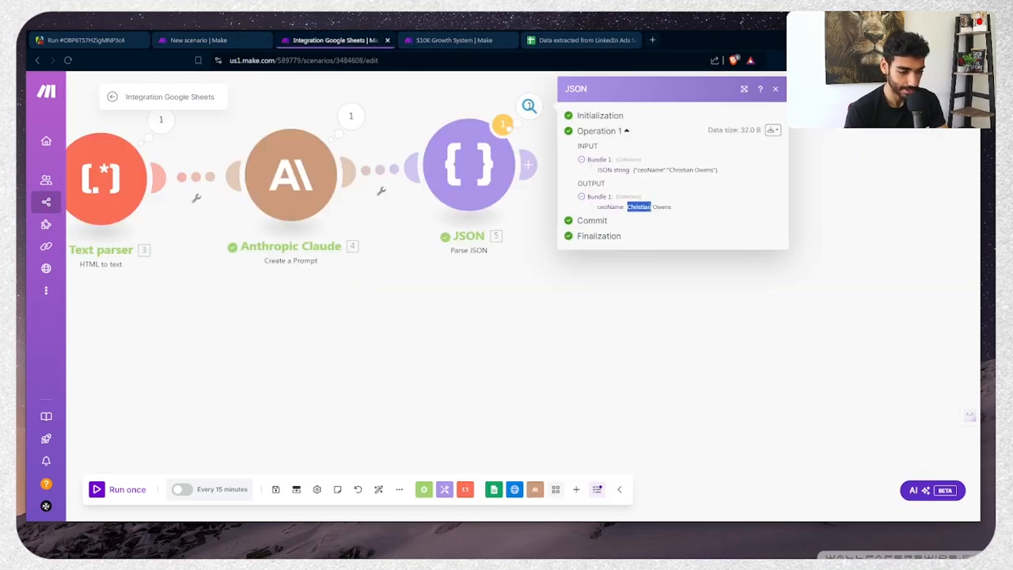
pyautogui.click(293, 190)
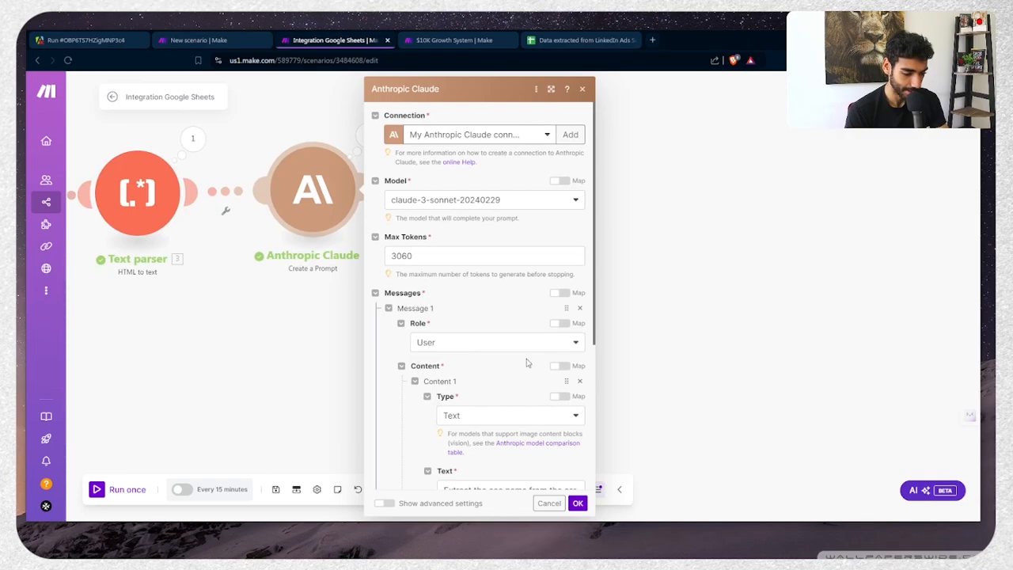
pyautogui.scroll(-5, 527, 362)
pyautogui.click(523, 335)
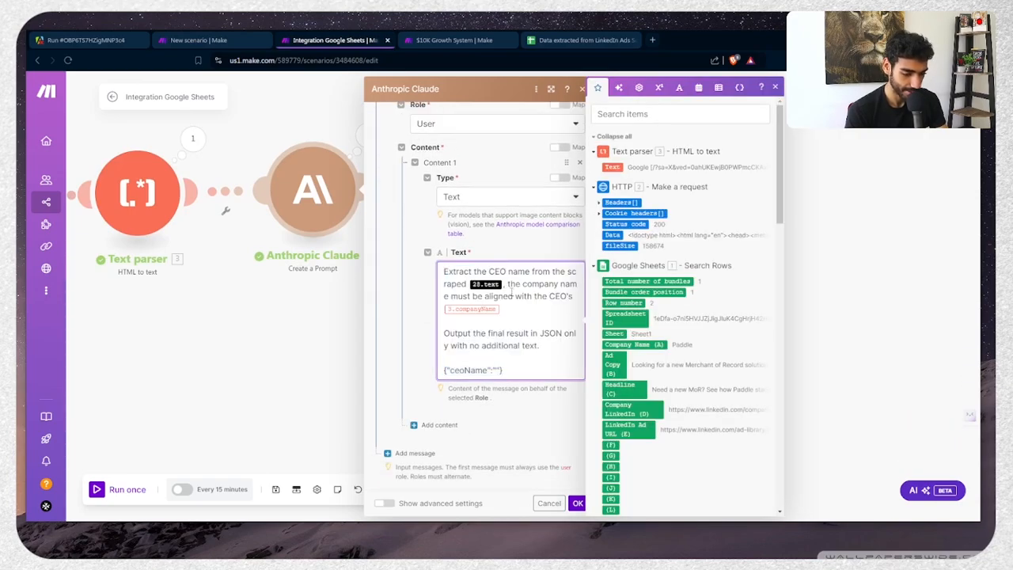
pyautogui.press('BackSpace')
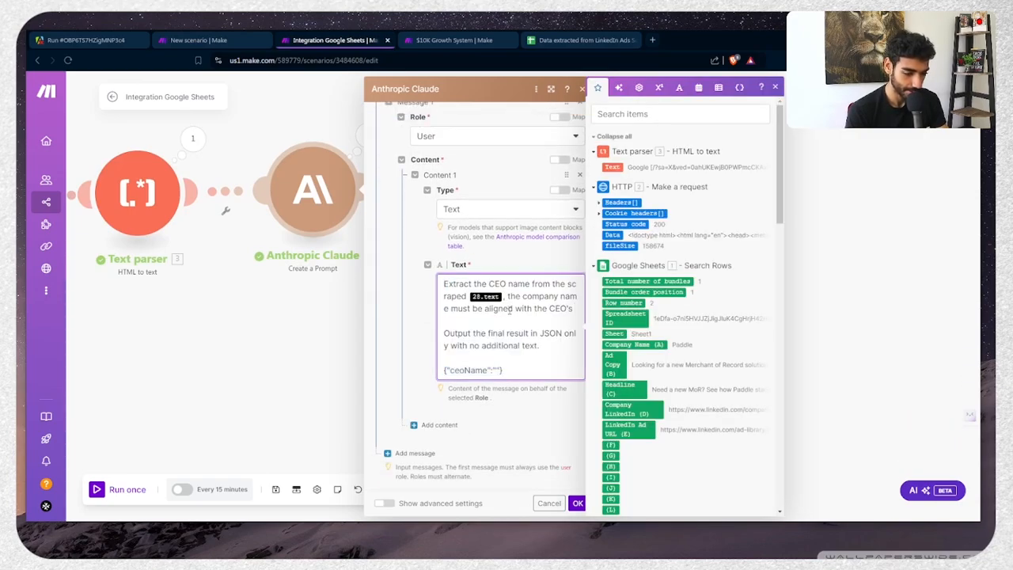
pyautogui.click(625, 346)
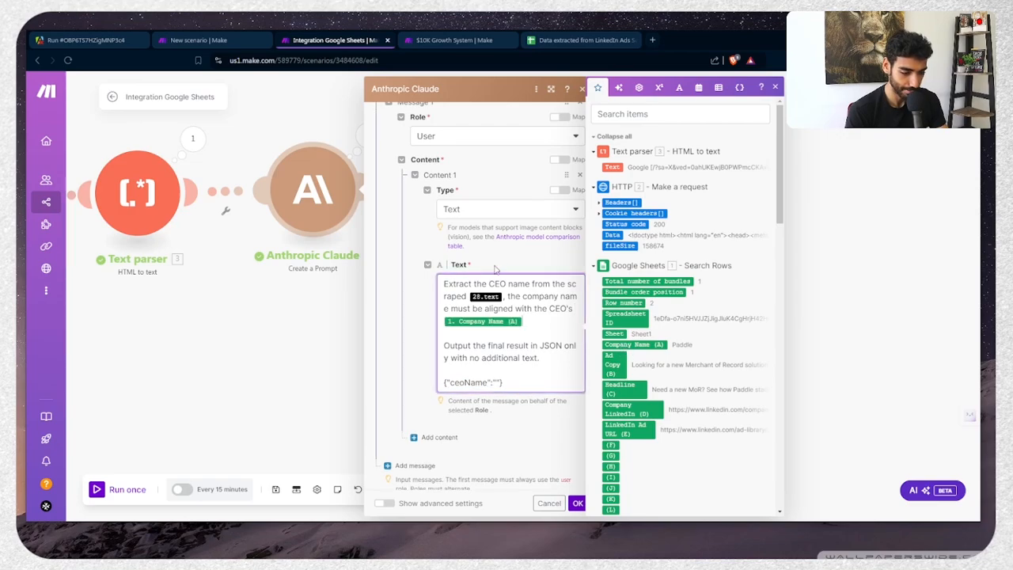
pyautogui.press('BackSpace')
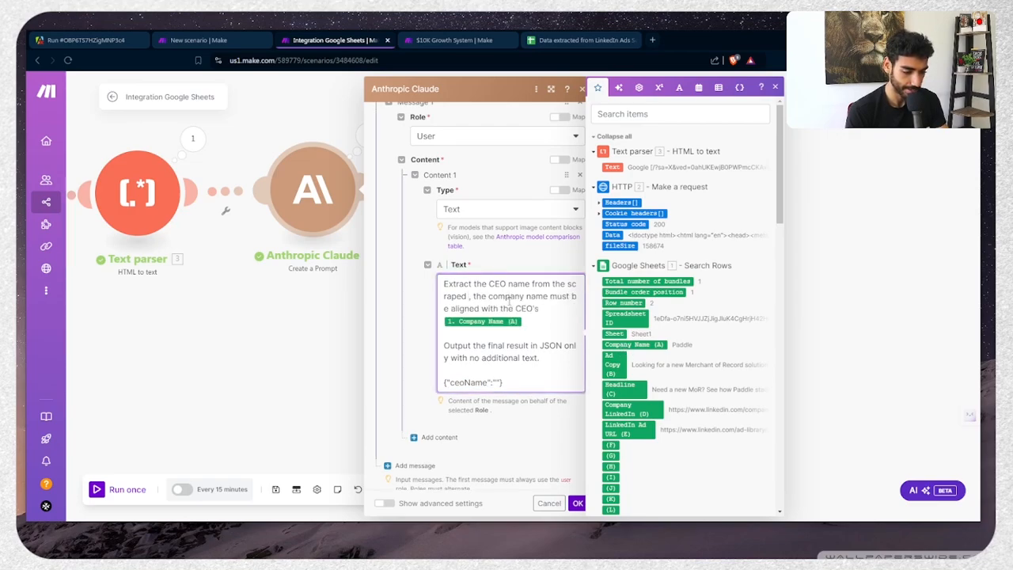
pyautogui.click(614, 167)
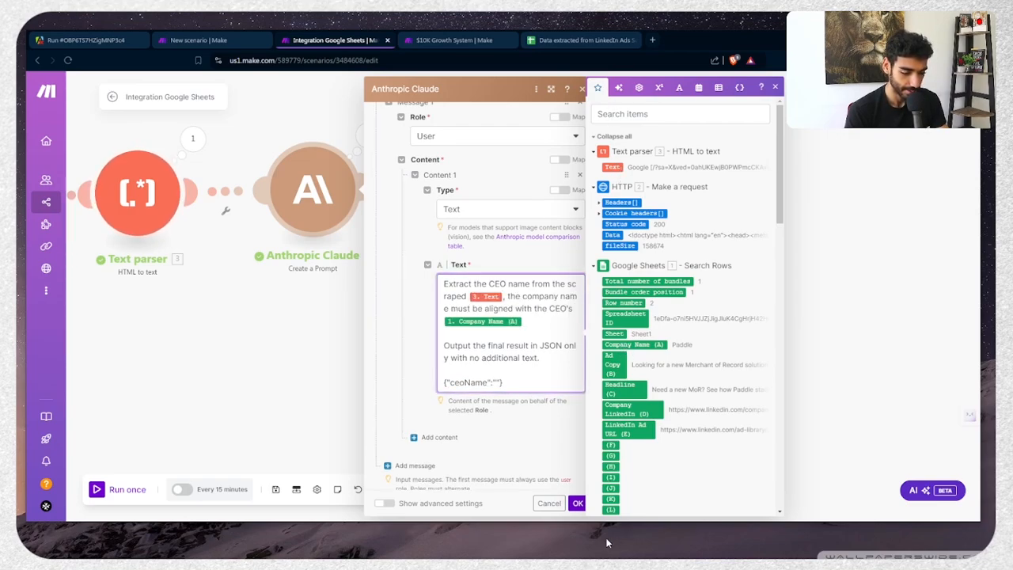
pyautogui.click(567, 500)
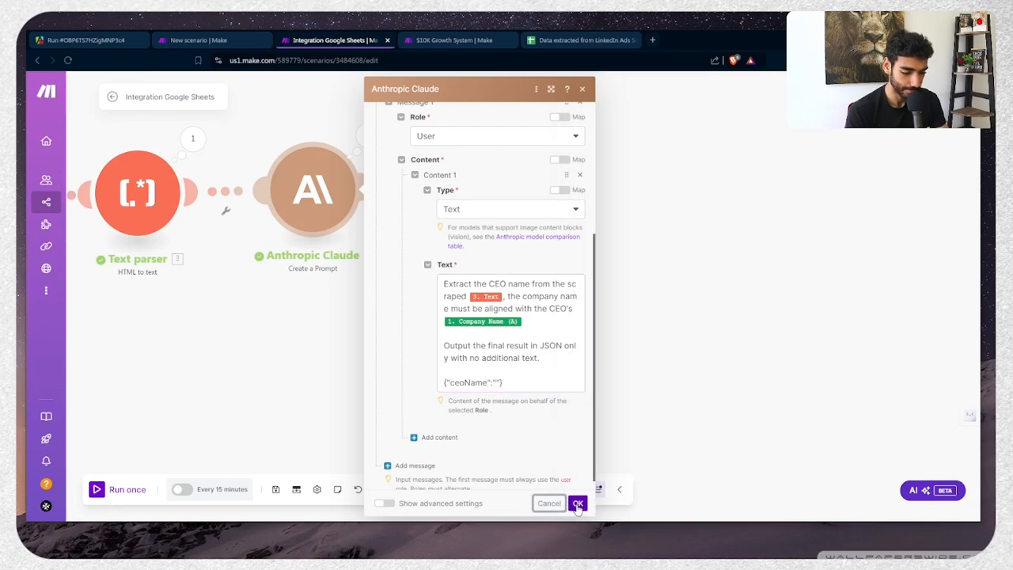
pyautogui.click(578, 504)
# Run the scenario once and check the ceoName returned by Parse JSON
pyautogui.click(140, 497)
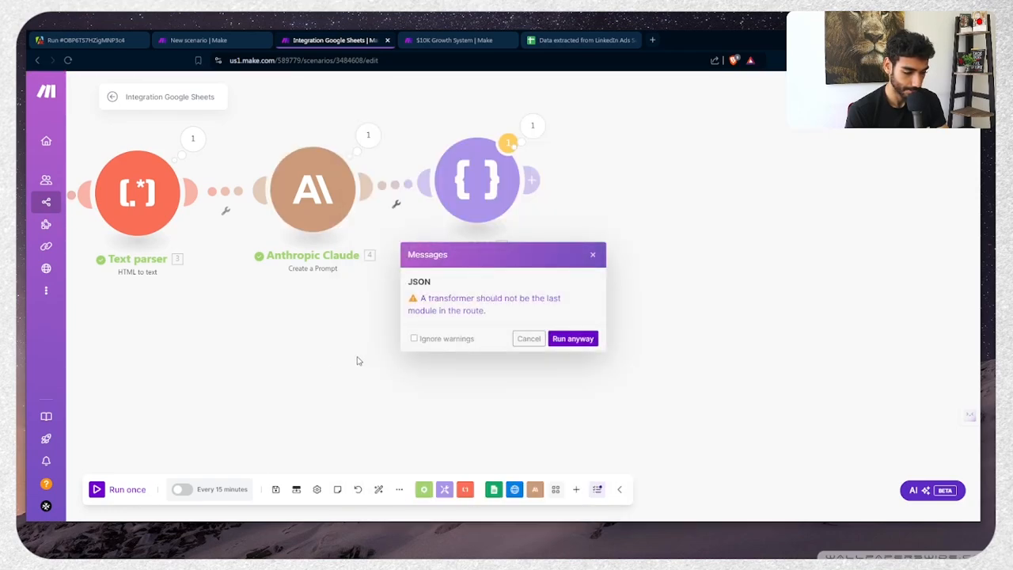
pyautogui.click(560, 337)
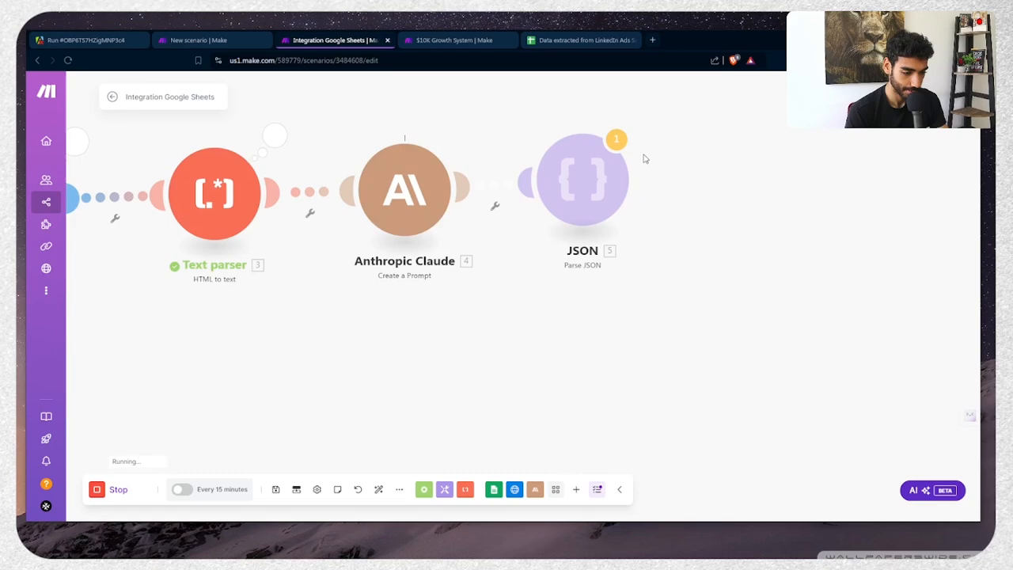
pyautogui.click(642, 122)
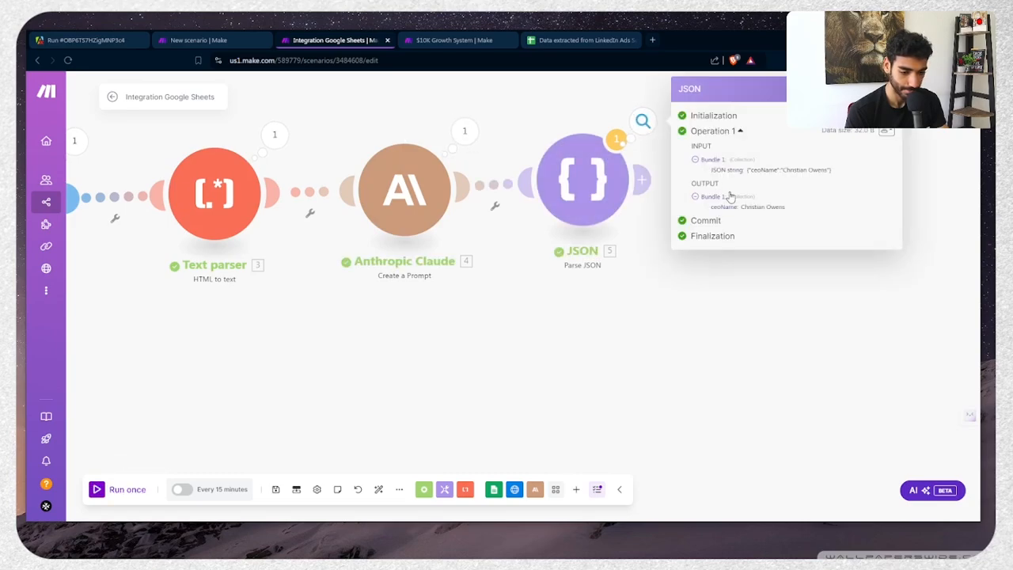
pyautogui.moveTo(750, 205); pyautogui.dragTo(827, 203)
pyautogui.click(763, 203)
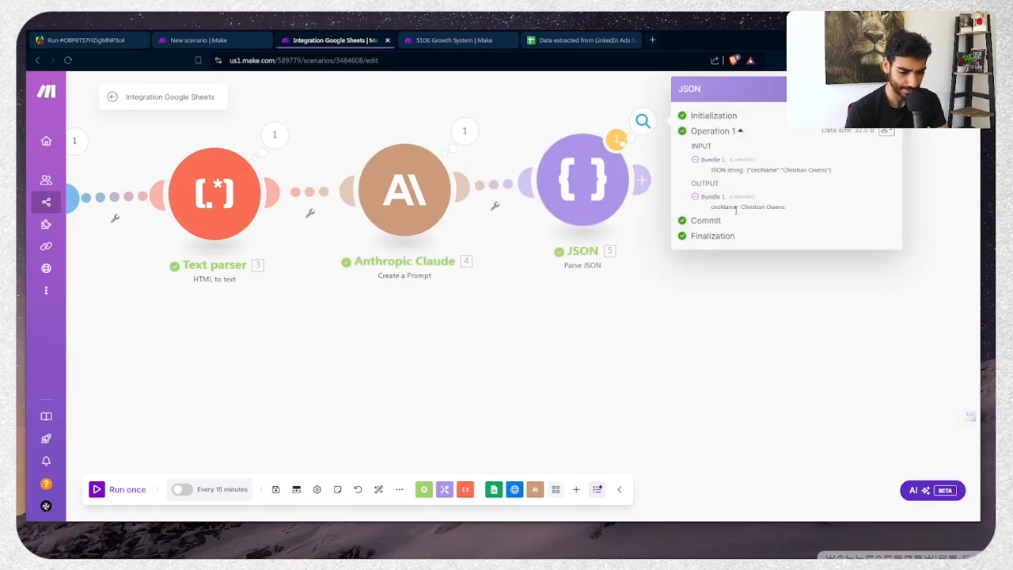
# Search Google for the extracted CEO name together with 'paddle'
pyautogui.moveTo(741, 206); pyautogui.dragTo(808, 209)
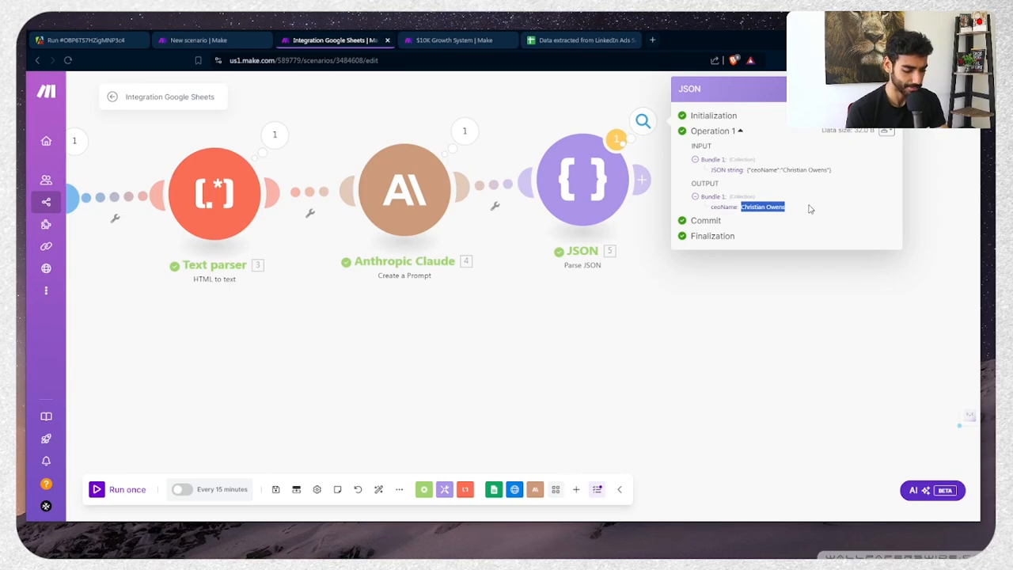
pyautogui.hotkey('ctrl', 'c')
pyautogui.hotkey('ctrl', 't')
pyautogui.hotkey('ctrl', 'v')
pyautogui.press('Return')
pyautogui.scroll(-1, 245, 174)
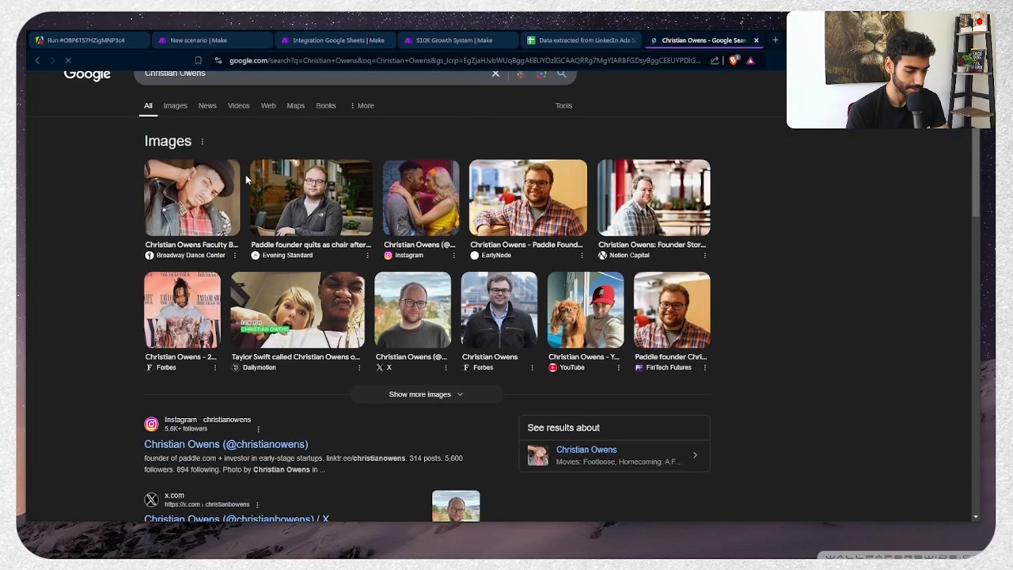
pyautogui.scroll(1, 245, 174)
pyautogui.click(233, 93)
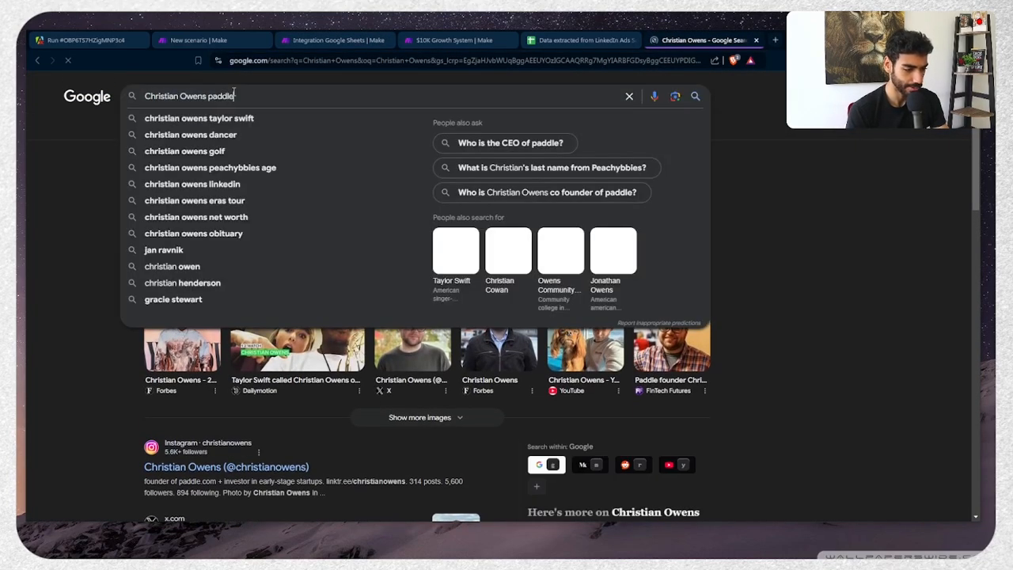
pyautogui.press('Return')
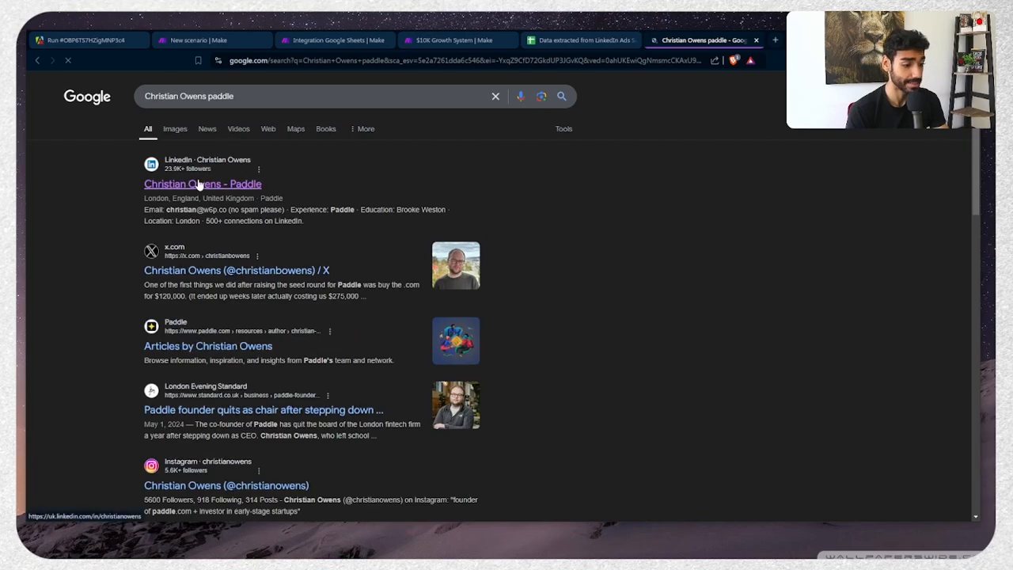
# Confirm on LinkedIn that he founded Paddle, reviewing his profile and the Paddle company page
pyautogui.click(199, 184)
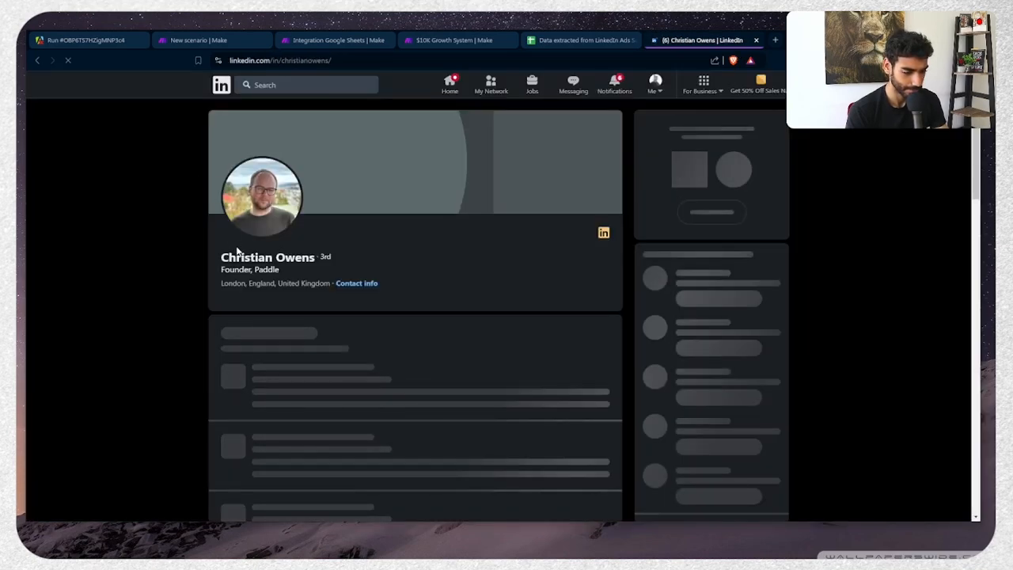
pyautogui.scroll(2, 242, 259)
pyautogui.scroll(4, 242, 258)
pyautogui.scroll(-3, 346, 338)
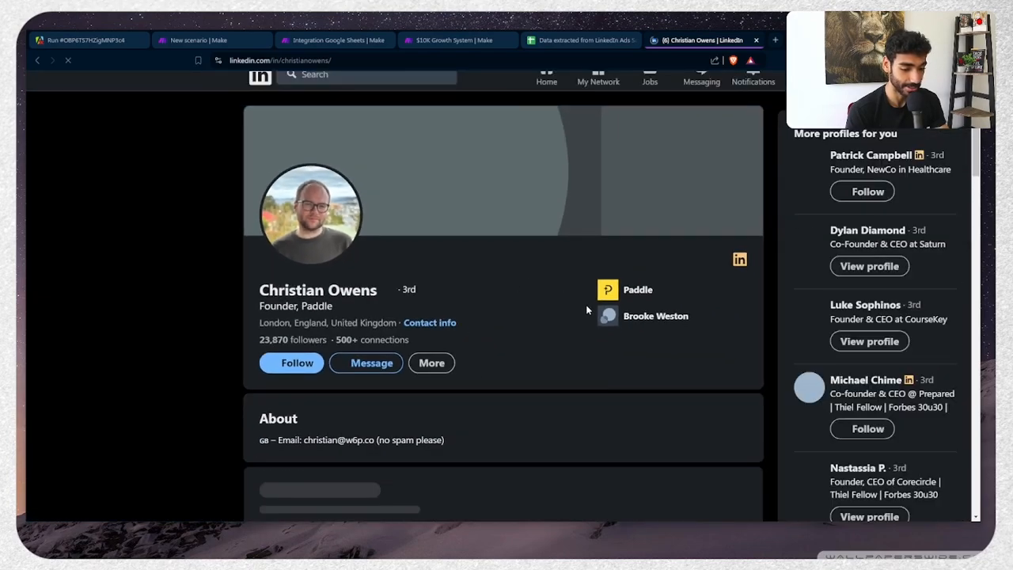
pyautogui.scroll(-6, 642, 293)
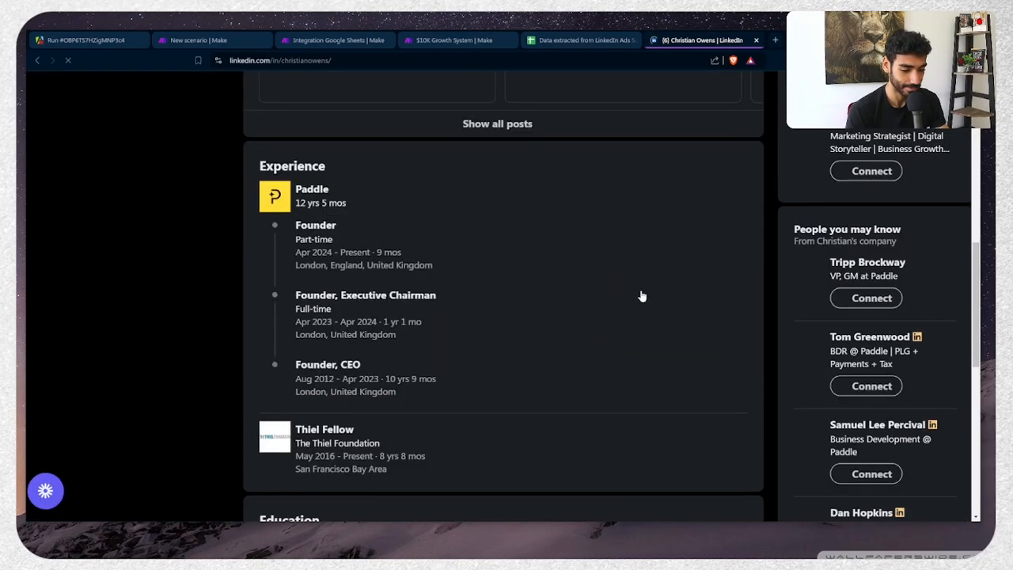
pyautogui.middleClick(300, 192)
pyautogui.scroll(5, 317, 238)
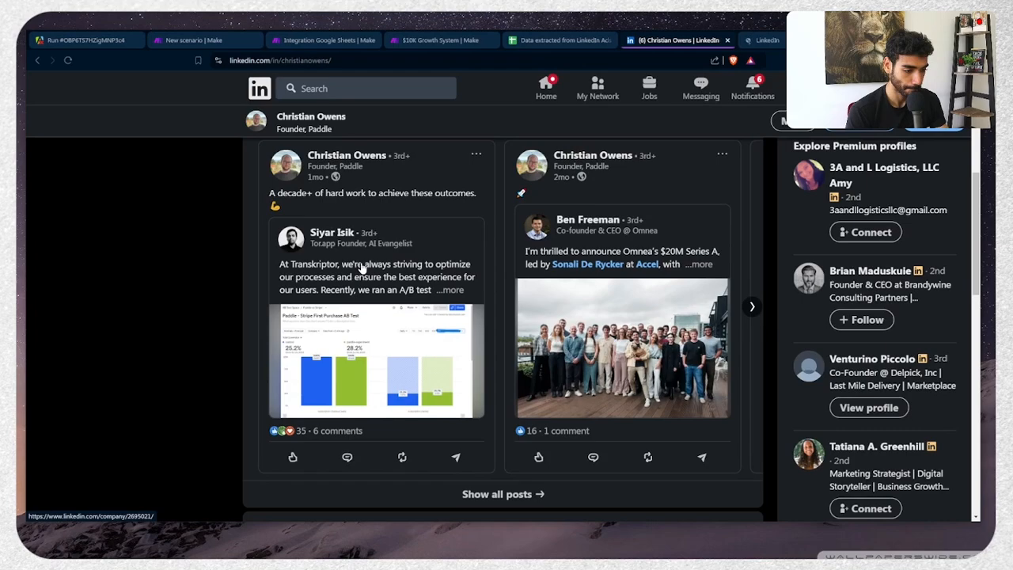
pyautogui.hotkey('ctrl', 'Tab')
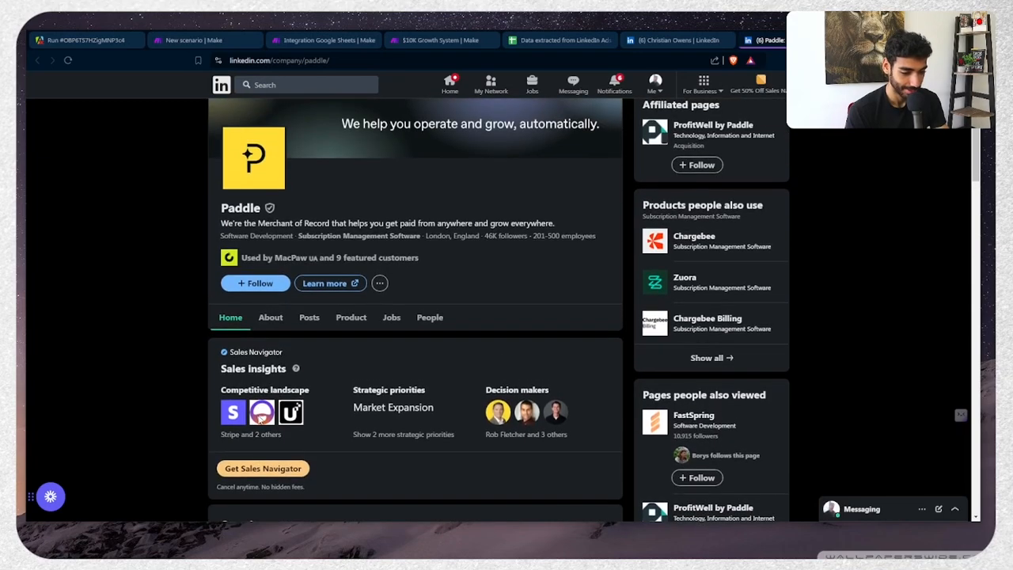
pyautogui.hotkey('ctrl', 'w')
pyautogui.hotkey('ctrl', 'w')
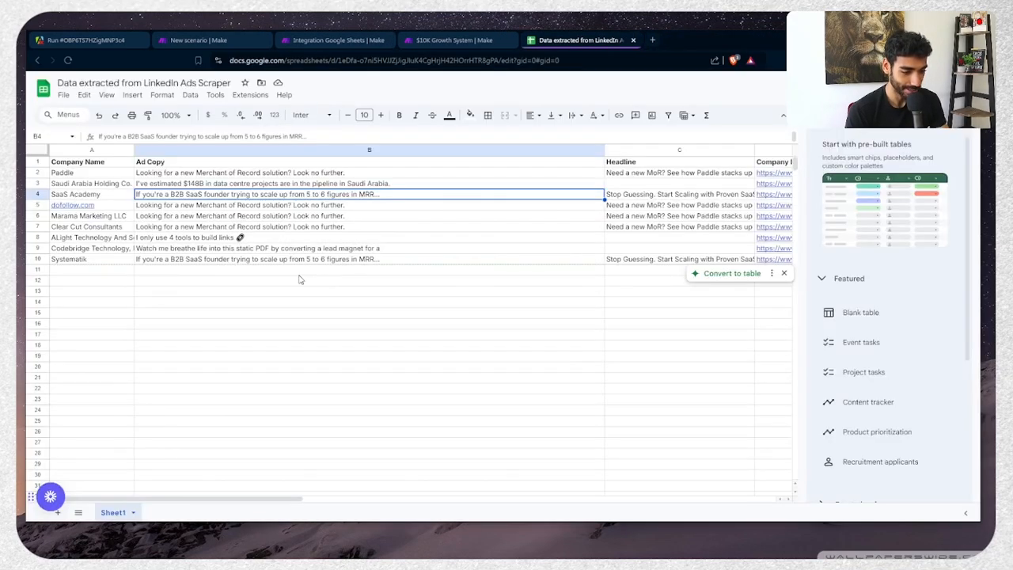
# Auto-align the Integration Google Sheets scenario's modules and save it
pyautogui.hotkey('ctrl', 'Tab')
pyautogui.hotkey('ctrl', 'Tab')
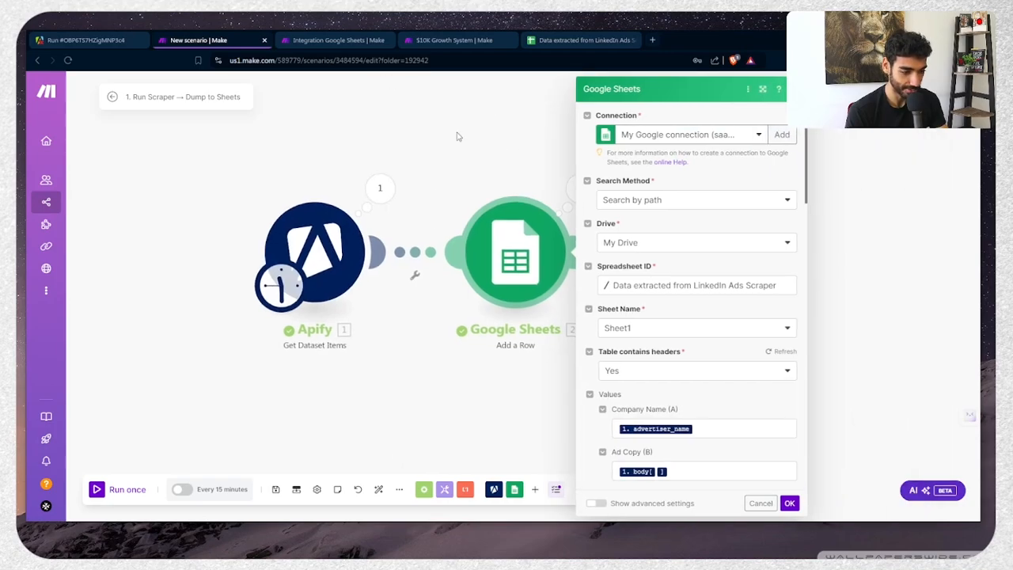
pyautogui.click(336, 41)
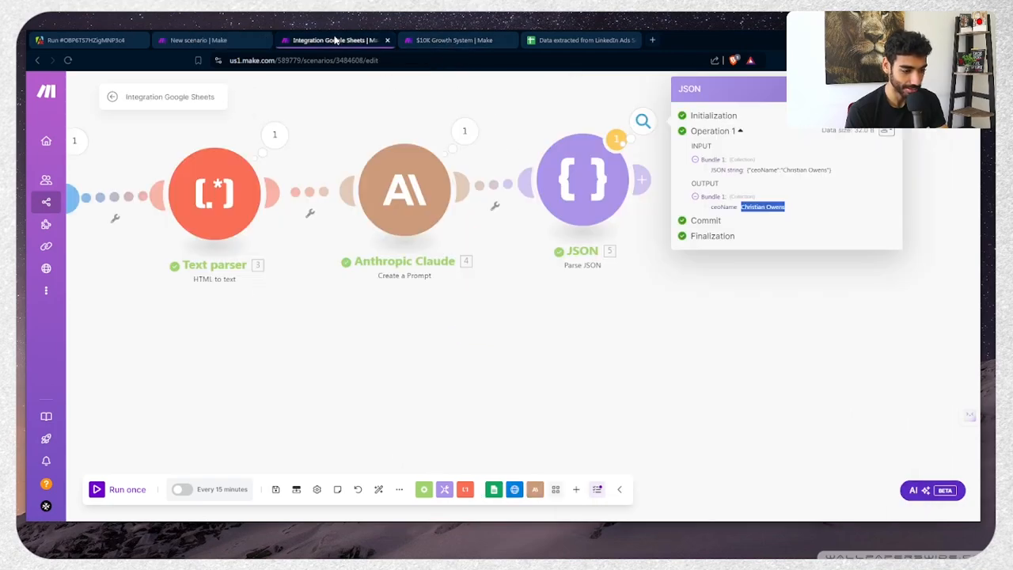
pyautogui.click(654, 332)
pyautogui.click(378, 489)
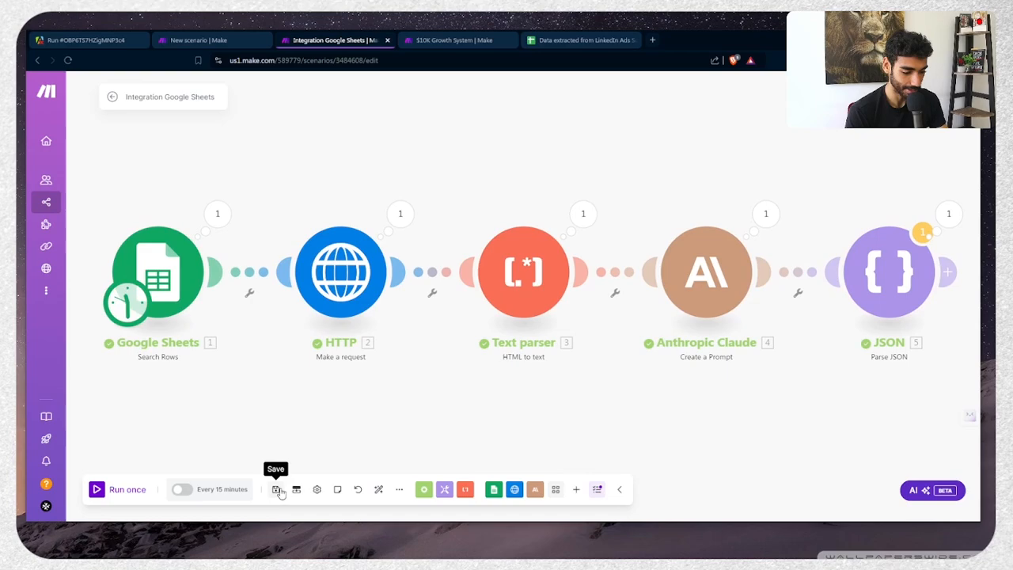
pyautogui.click(277, 490)
pyautogui.click(449, 503)
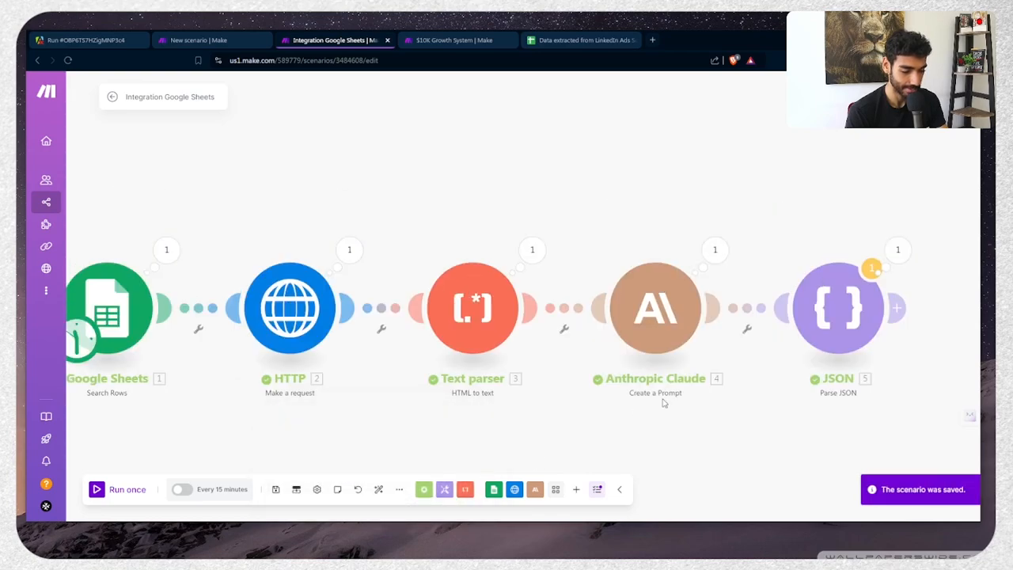
# Copy and paste a duplicate of the HTTP, Text parser, Claude and JSON modules
pyautogui.moveTo(687, 394); pyautogui.dragTo(417, 318)
pyautogui.scroll(-5, 429, 365)
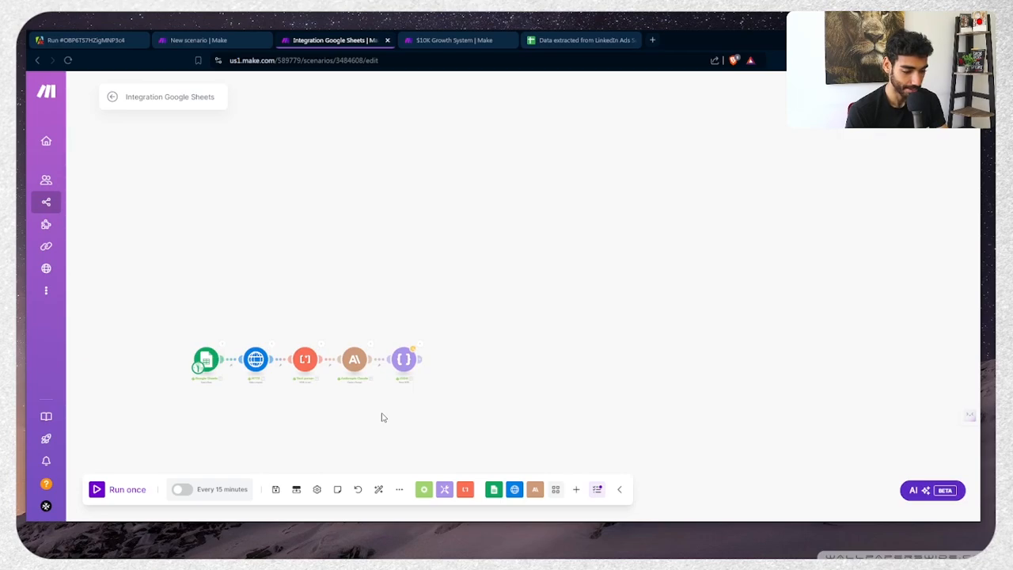
pyautogui.moveTo(381, 418); pyautogui.dragTo(430, 364)
pyautogui.moveTo(300, 284); pyautogui.dragTo(475, 330)
pyautogui.hotkey('ctrl', 'c')
pyautogui.hotkey('ctrl', 'v')
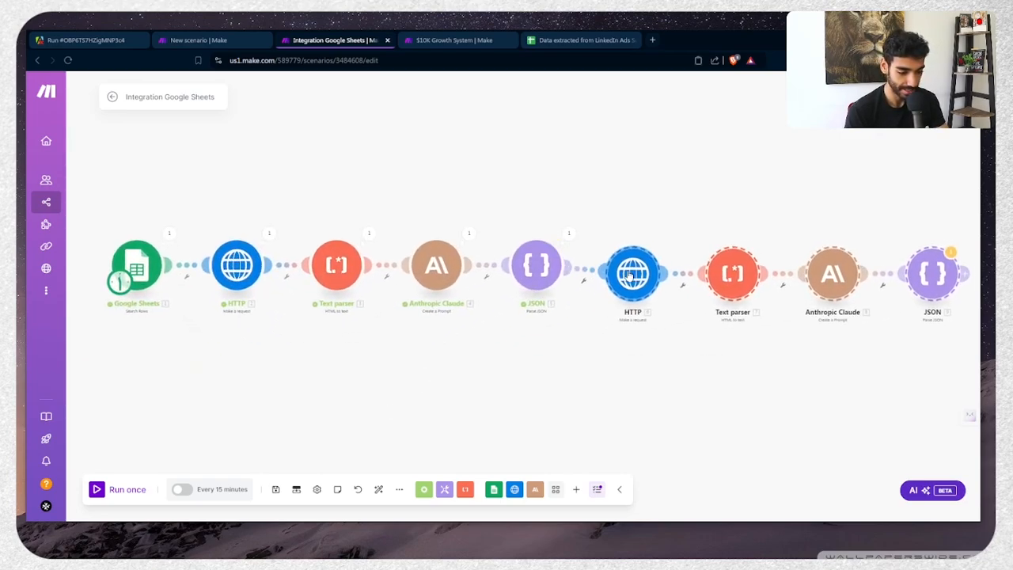
# Attach the copies after JSON, searching Company Name (A) and parsing the new HTTP Data
pyautogui.click(639, 274)
pyautogui.click(641, 269)
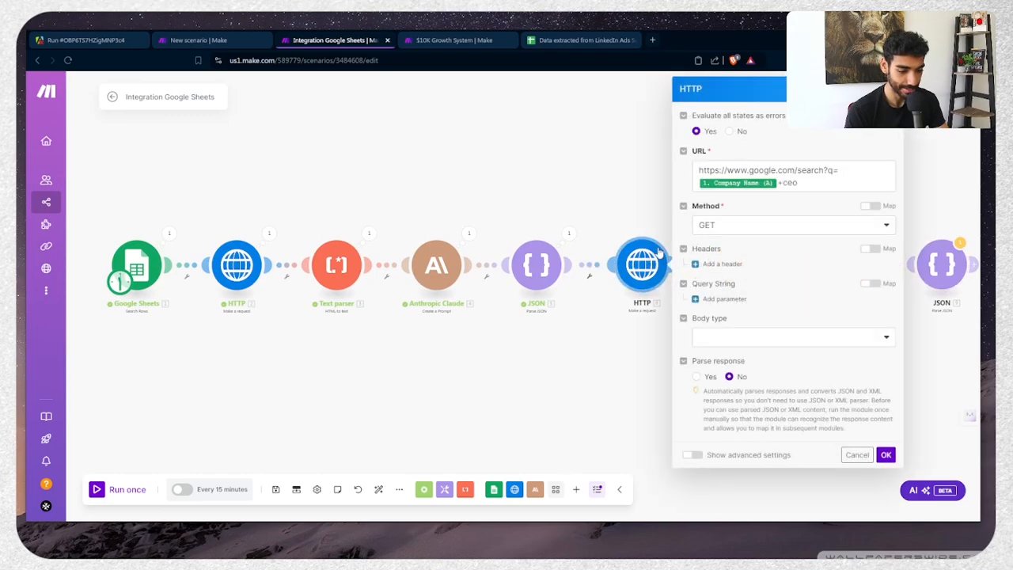
pyautogui.click(808, 185)
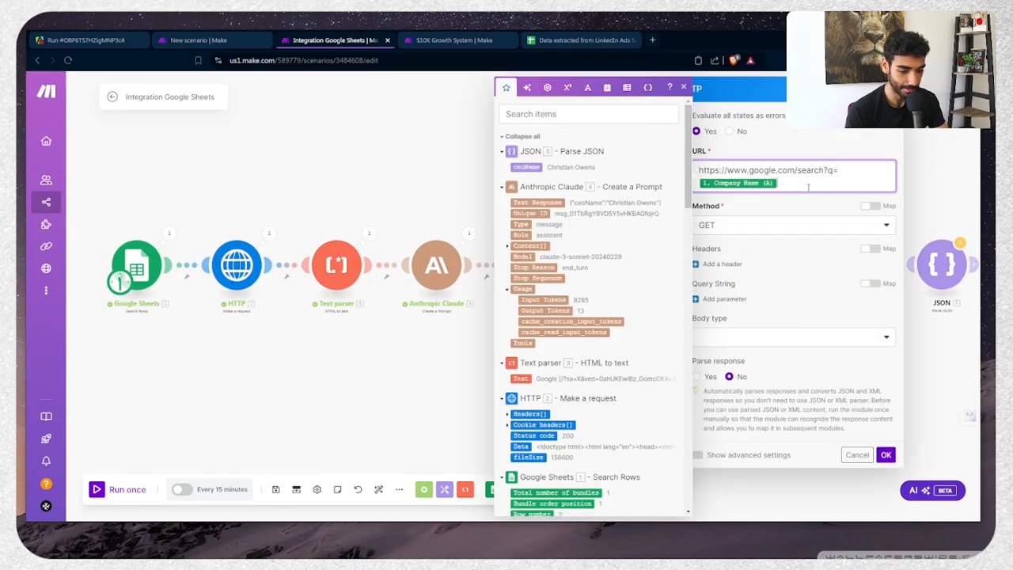
pyautogui.press('BackSpace')
pyautogui.scroll(-3, 570, 426)
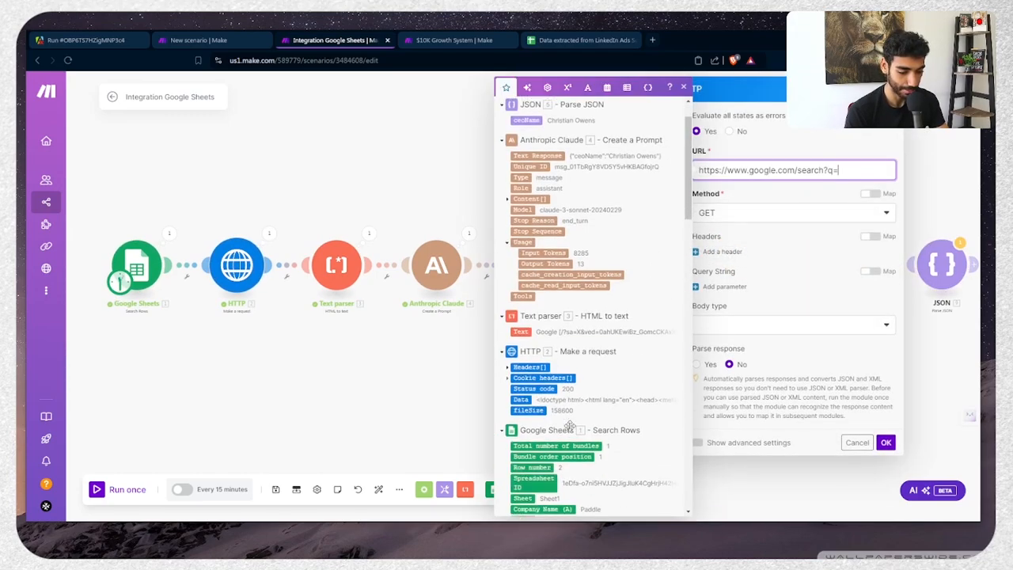
pyautogui.click(554, 489)
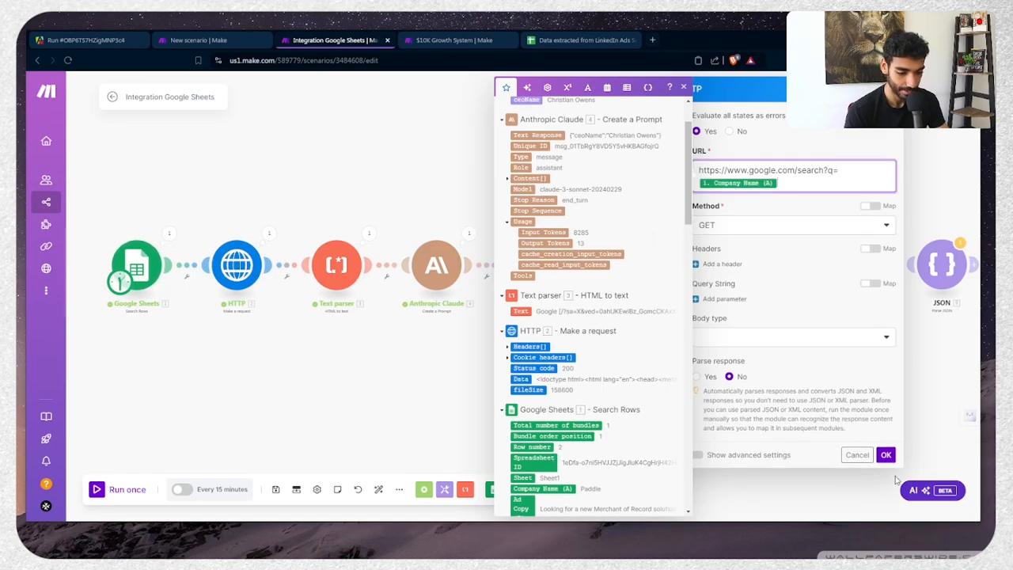
pyautogui.click(886, 442)
pyautogui.click(742, 266)
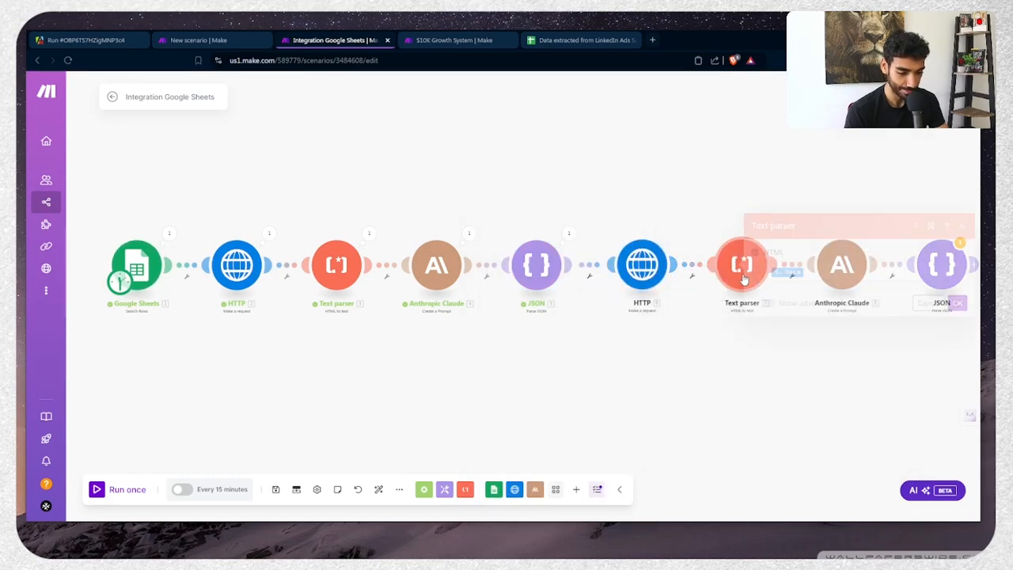
pyautogui.click(823, 270)
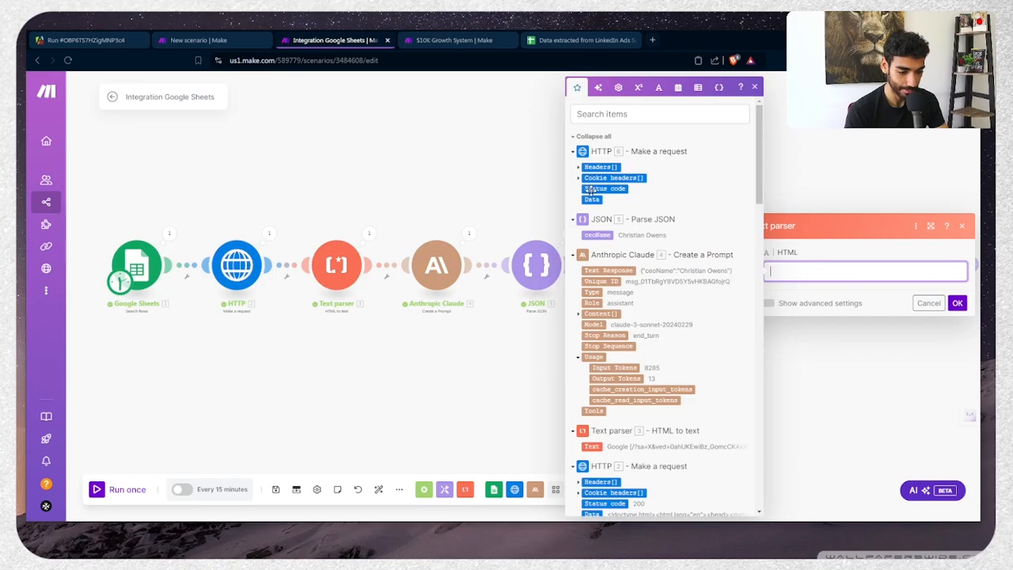
pyautogui.click(960, 304)
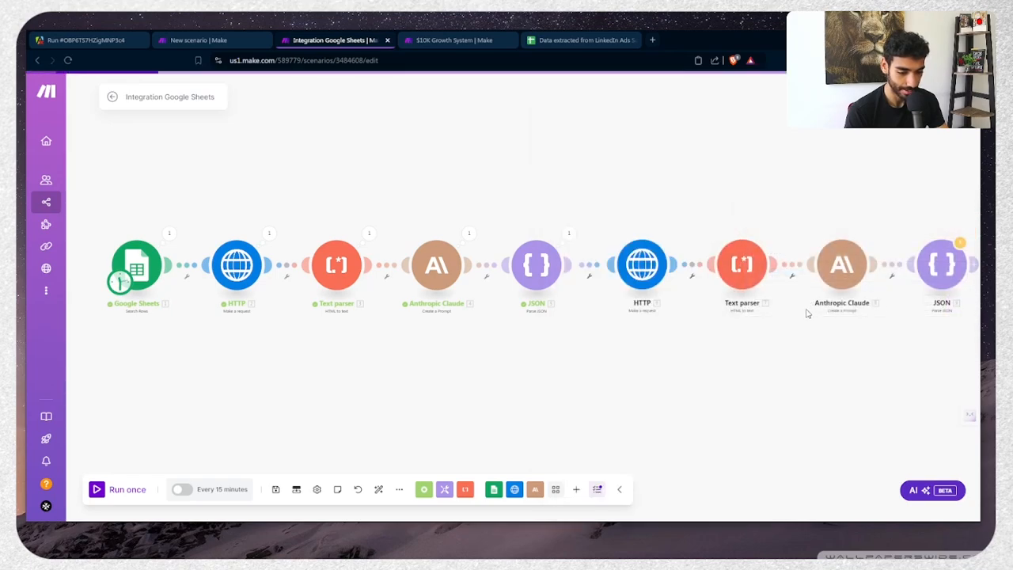
# Rewrite the second Claude prompt to extract the company's domain from the new Text as domainName
pyautogui.click(842, 265)
pyautogui.scroll(-3, 736, 332)
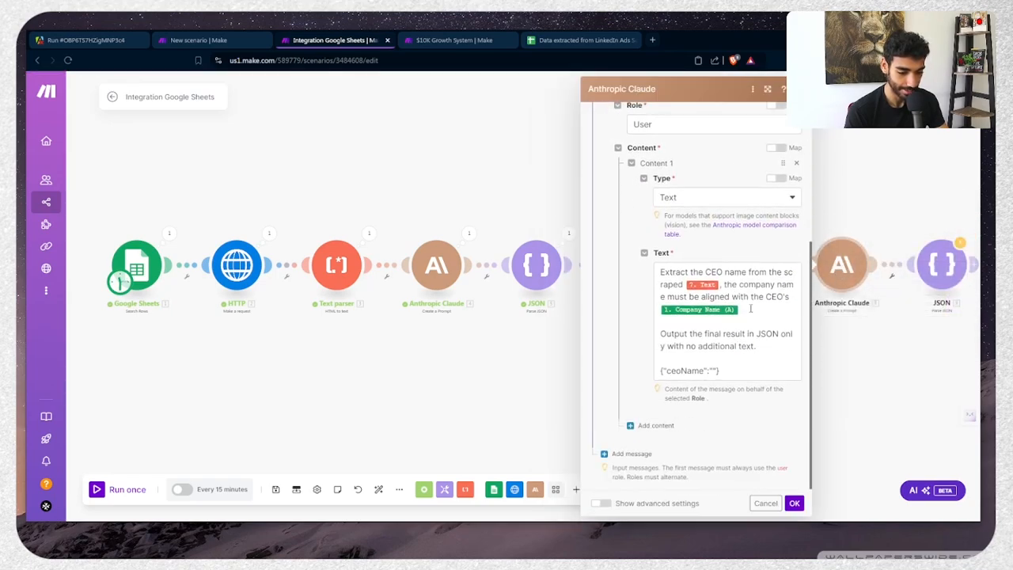
pyautogui.click(722, 283)
pyautogui.press('BackSpace')
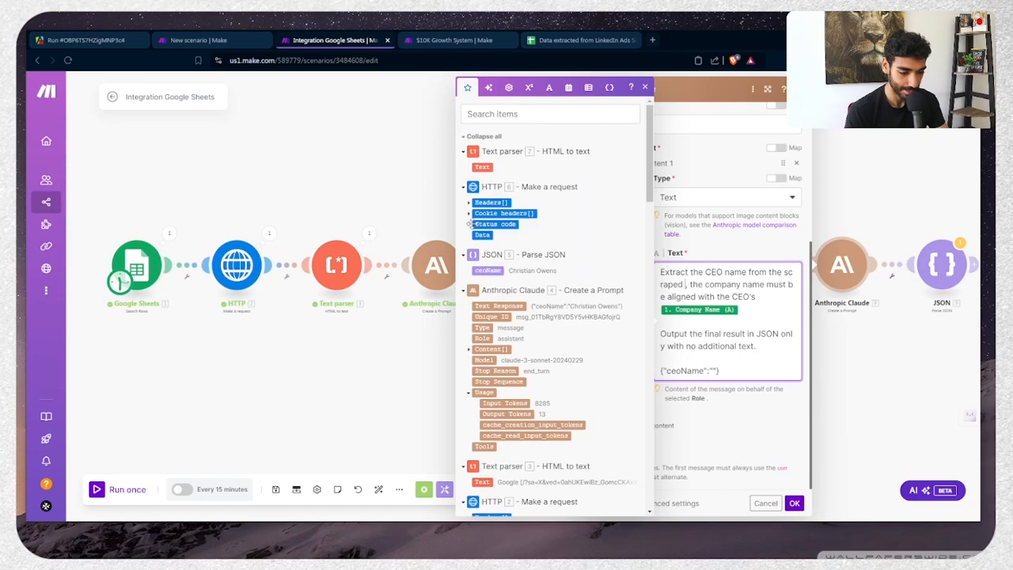
pyautogui.click(482, 167)
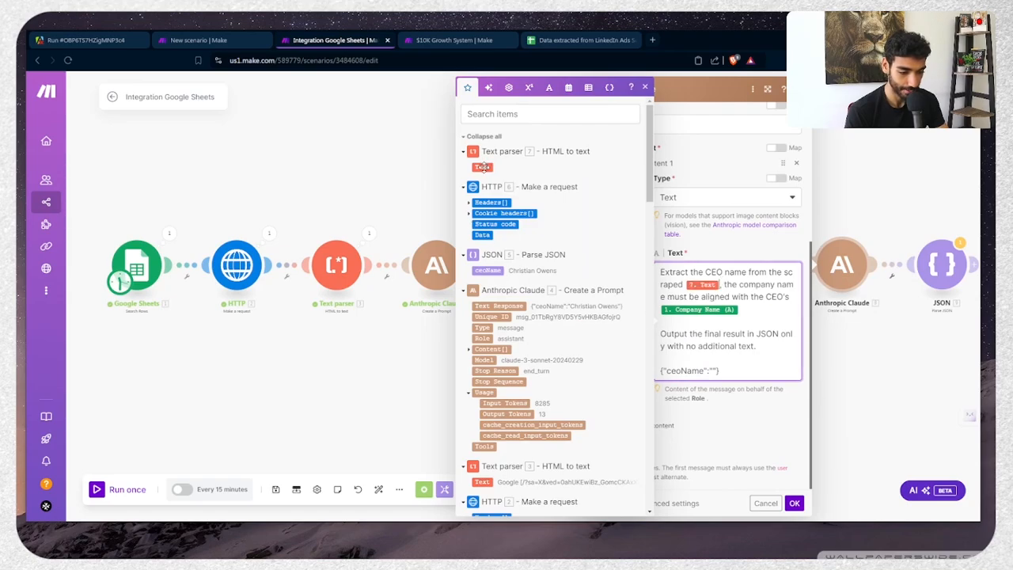
pyautogui.doubleClick(669, 371)
pyautogui.write('domainName')
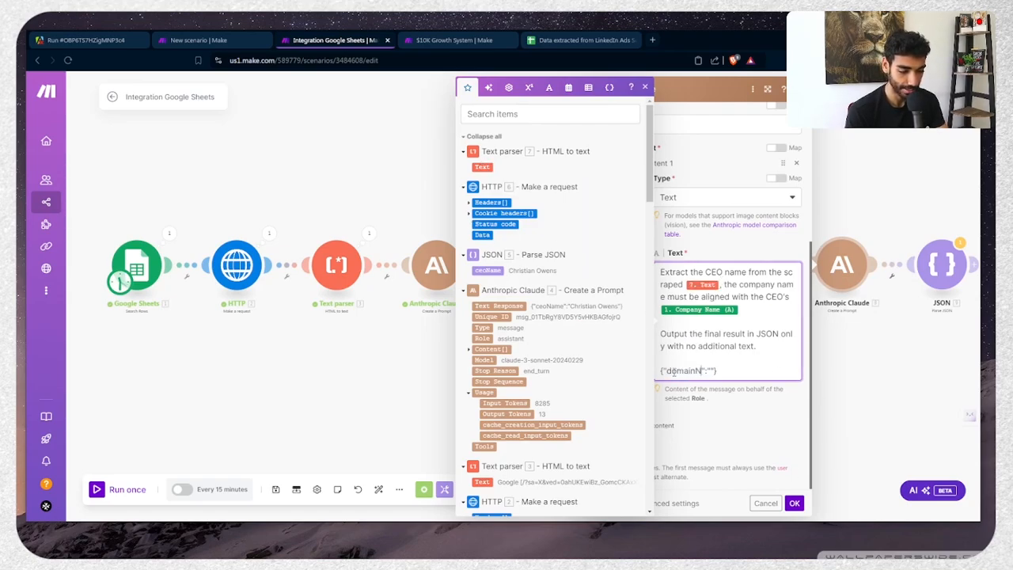
pyautogui.doubleClick(700, 272)
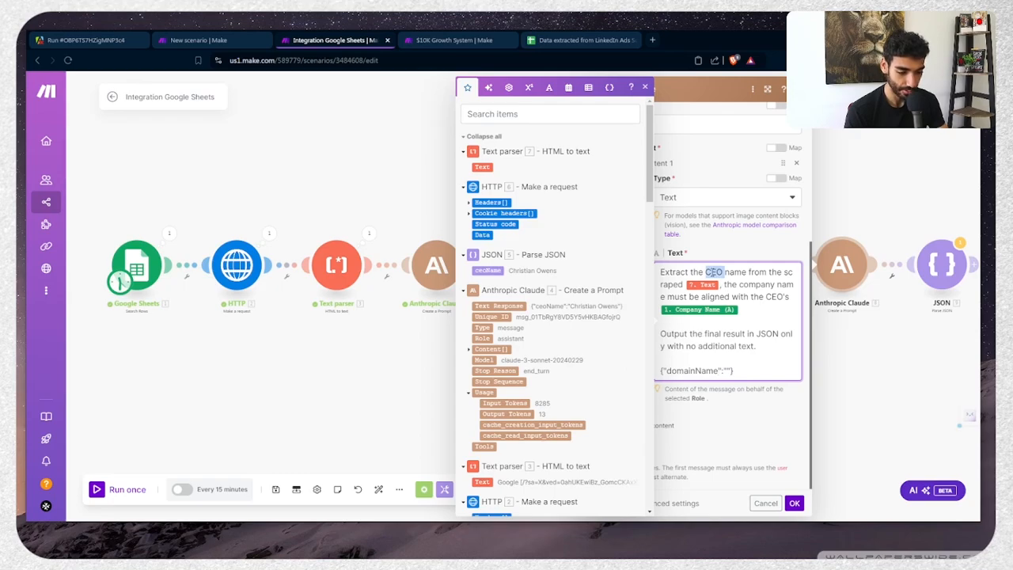
pyautogui.write('domain')
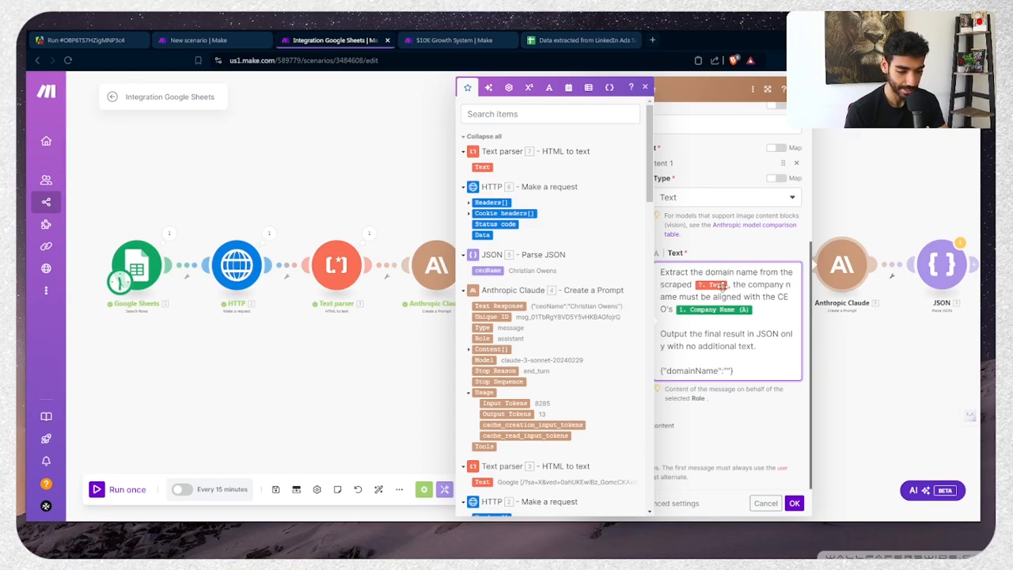
pyautogui.doubleClick(764, 284)
pyautogui.write('domain')
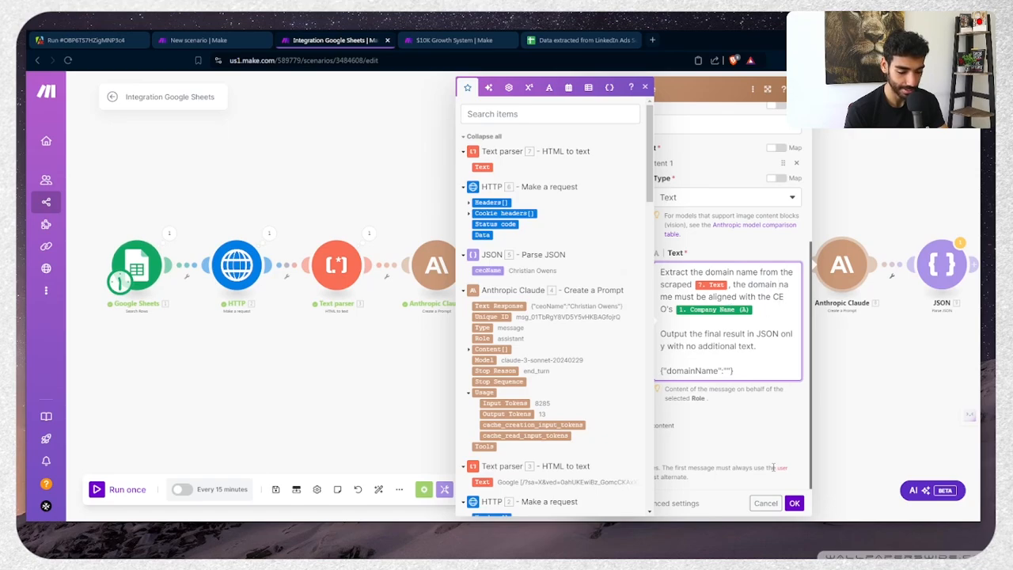
pyautogui.doubleClick(778, 296)
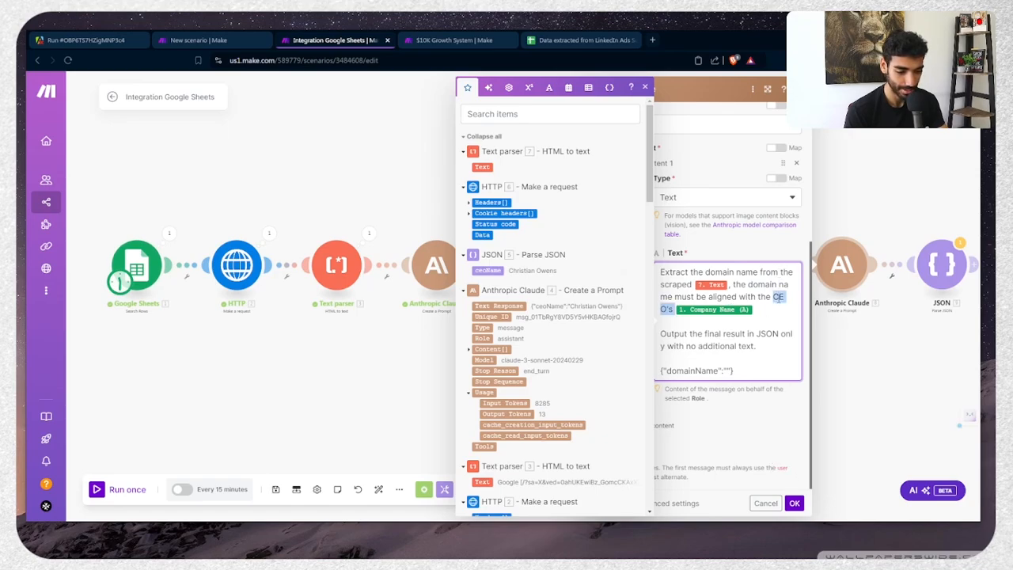
pyautogui.press('BackSpace')
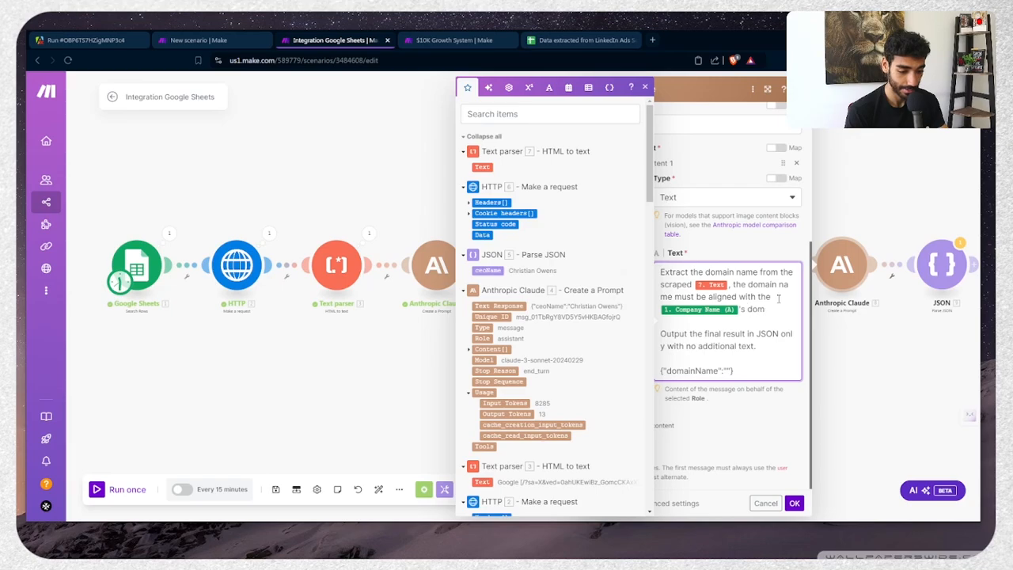
pyautogui.click(794, 503)
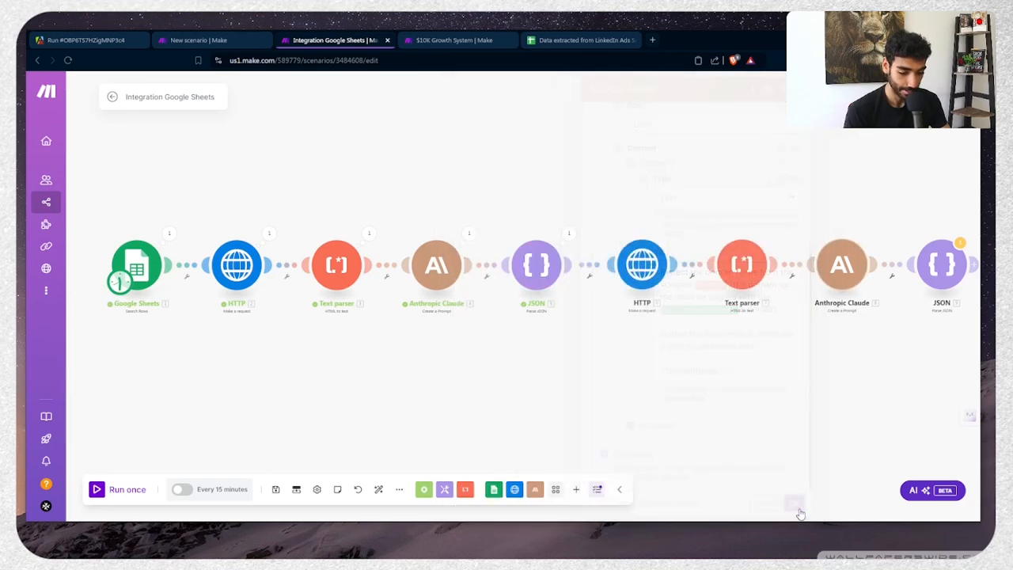
# Map the new 8. Text Response into the final Parse JSON's JSON string
pyautogui.click(942, 264)
pyautogui.click(811, 305)
pyautogui.press('BackSpace')
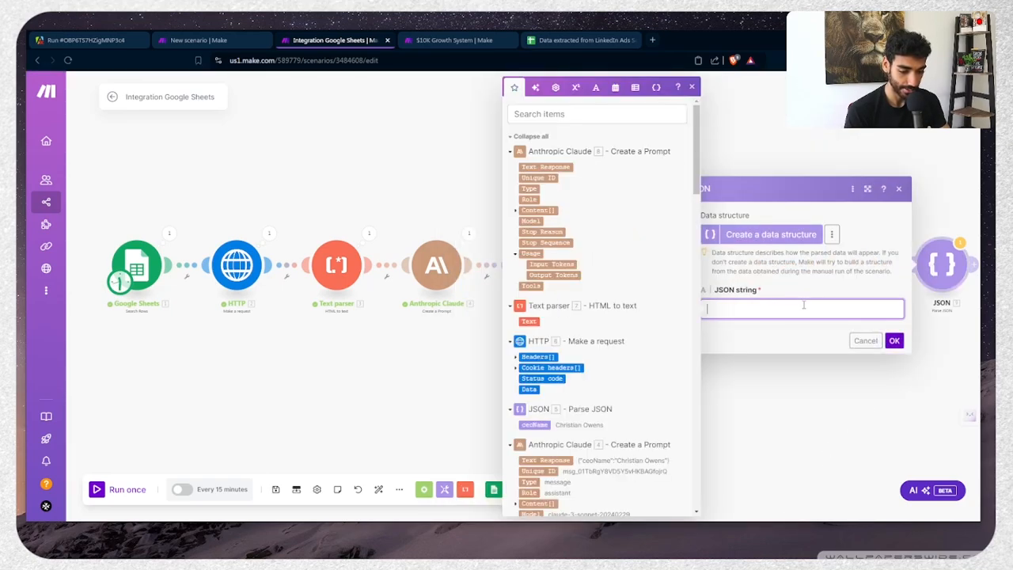
pyautogui.click(564, 166)
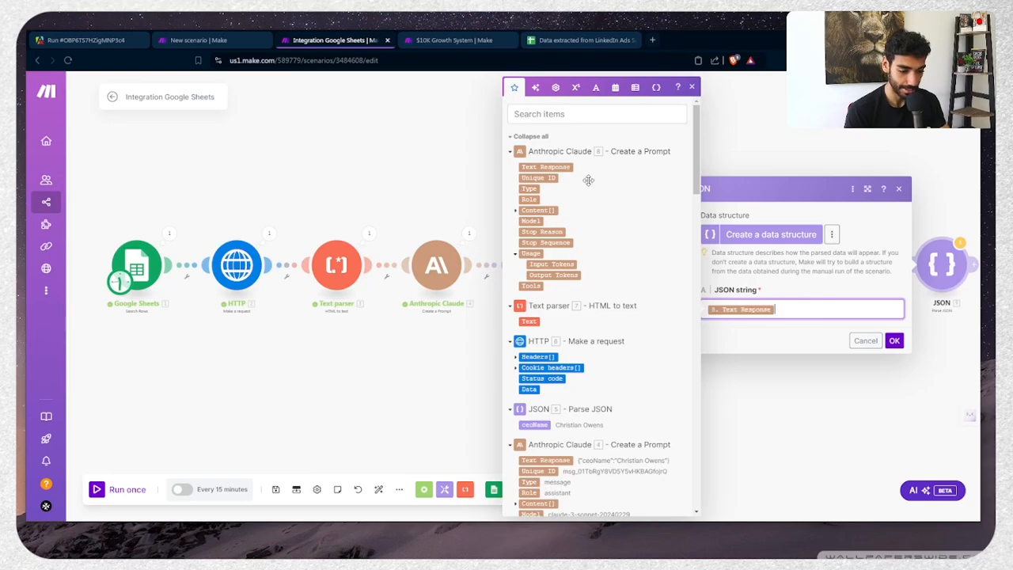
pyautogui.click(895, 341)
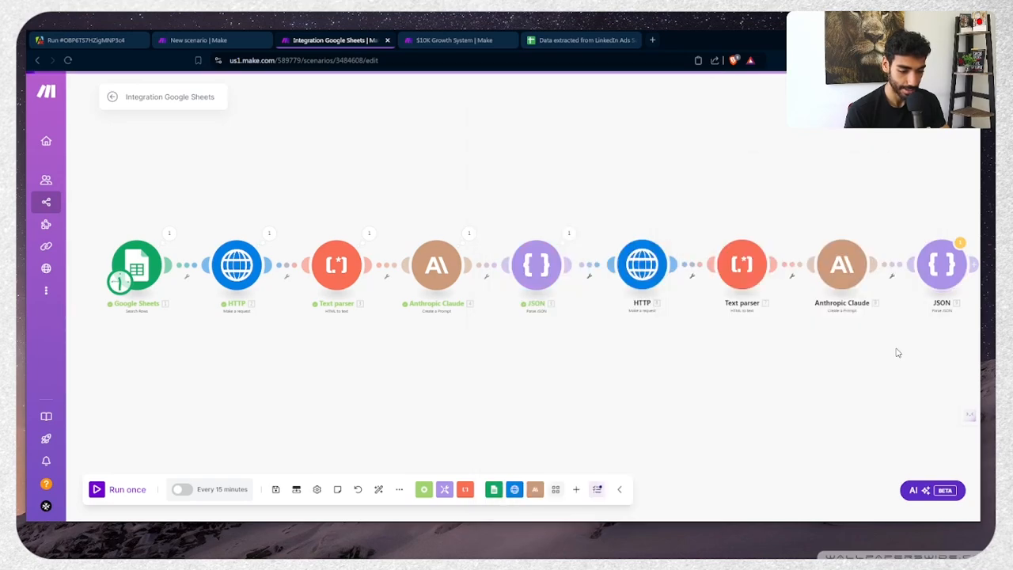
# Run the scenario once and verify the outputs: the CEO's ceoName and domainName paddle.com
pyautogui.click(127, 489)
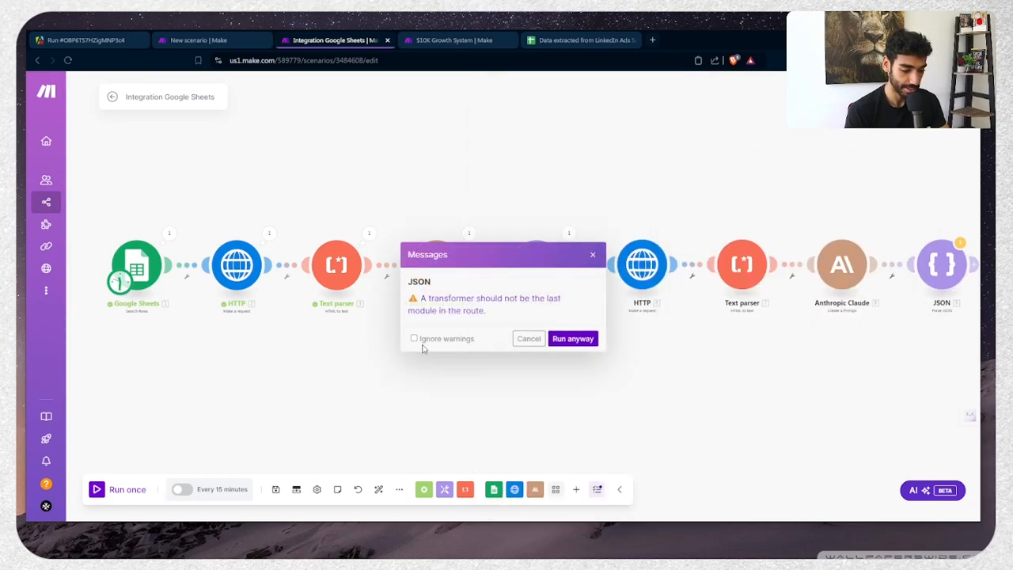
pyautogui.click(590, 340)
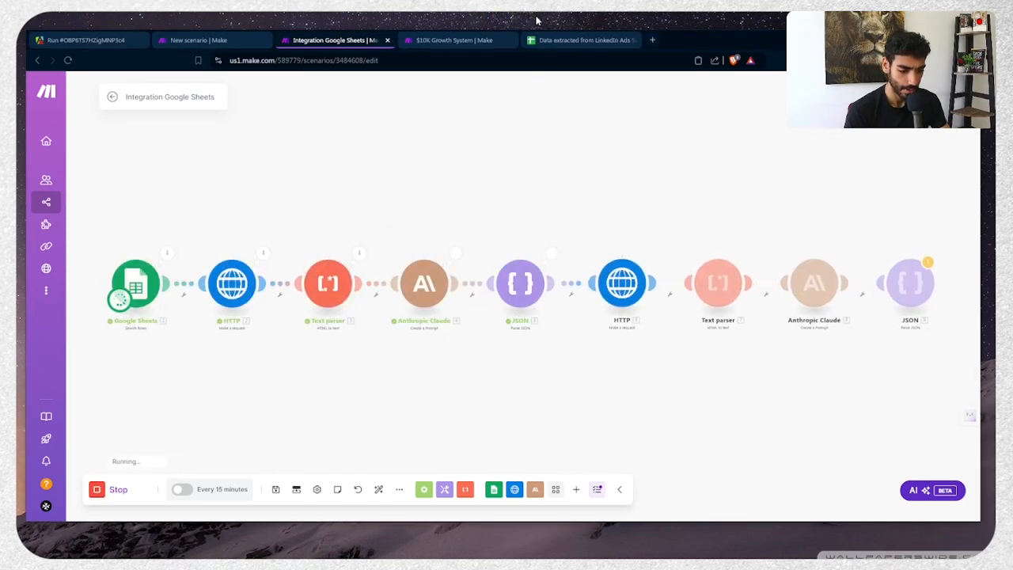
pyautogui.moveTo(676, 199); pyautogui.dragTo(456, 176)
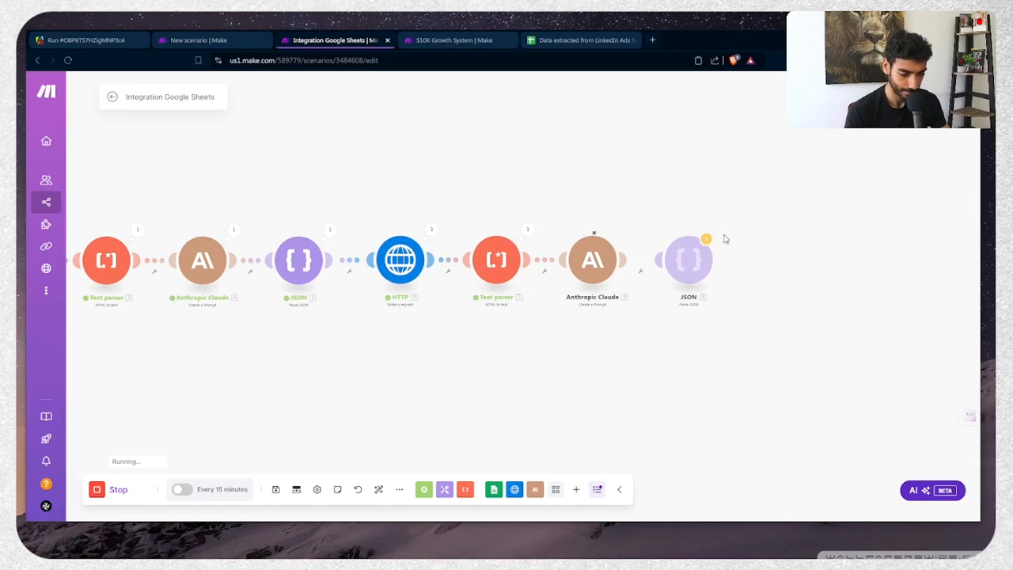
pyautogui.moveTo(726, 239); pyautogui.dragTo(634, 223)
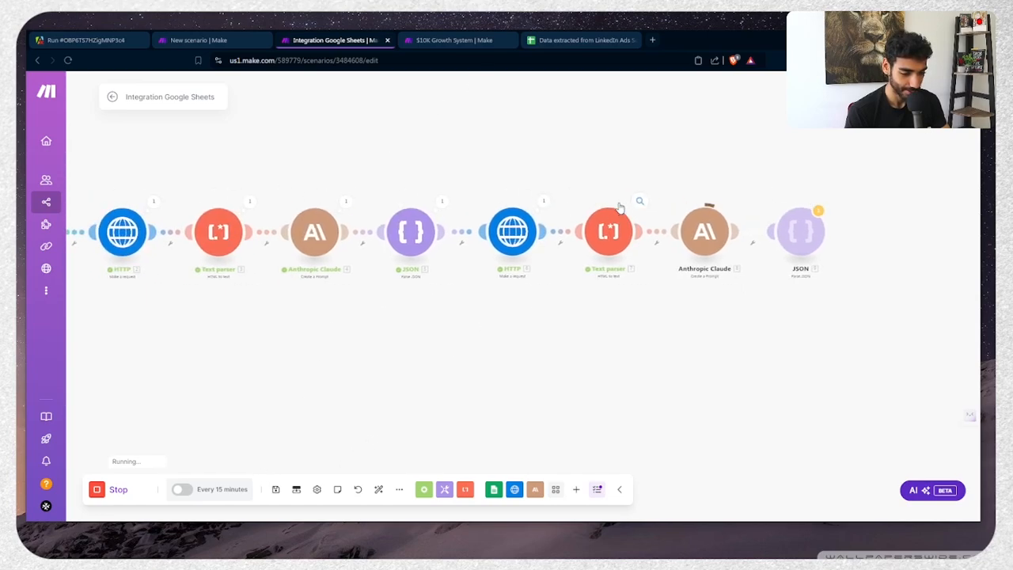
pyautogui.click(440, 207)
pyautogui.moveTo(499, 247); pyautogui.dragTo(633, 263)
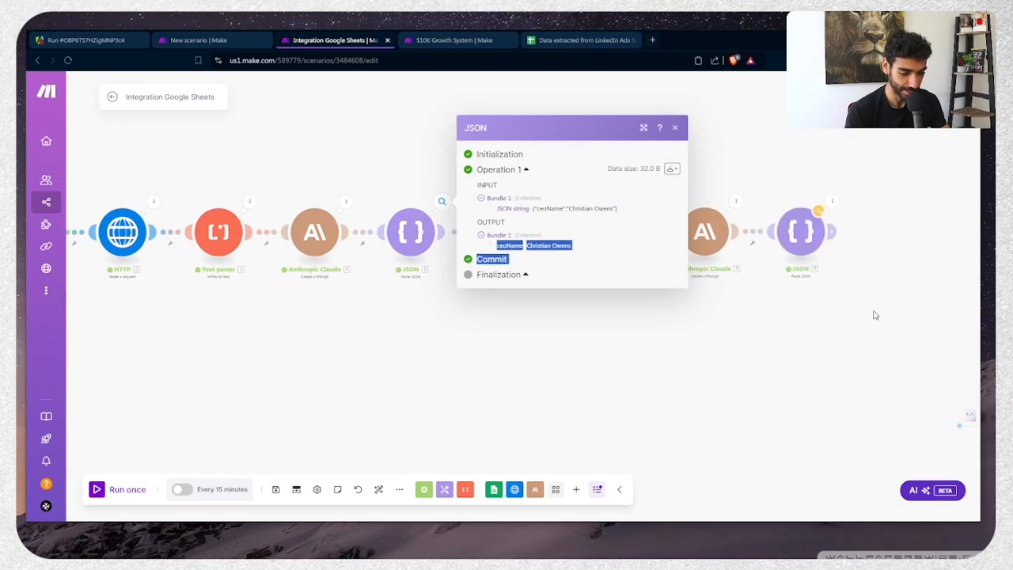
pyautogui.click(876, 314)
pyautogui.click(832, 206)
pyautogui.scroll(5, 669, 245)
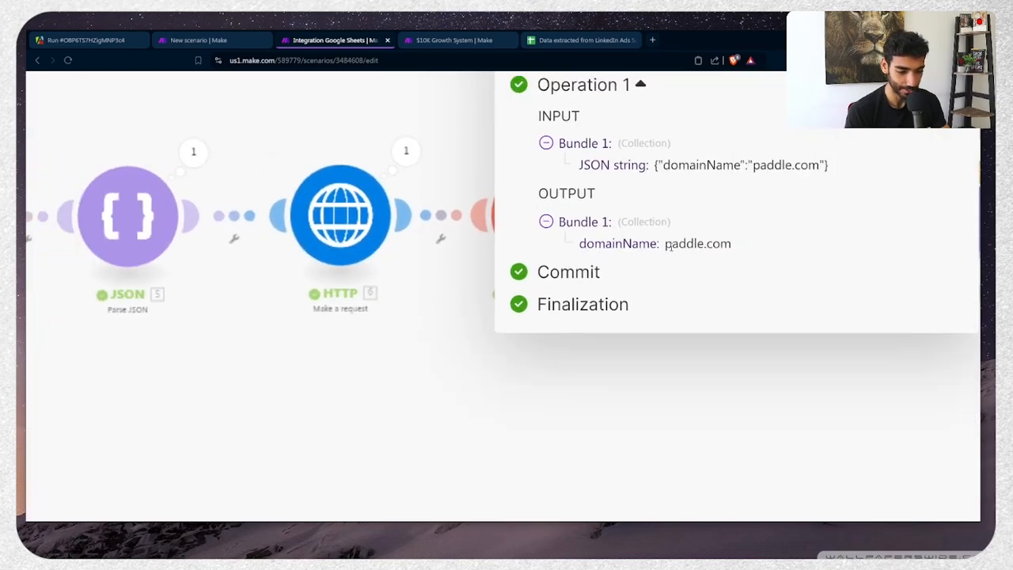
pyautogui.scroll(-5, 669, 245)
pyautogui.click(541, 386)
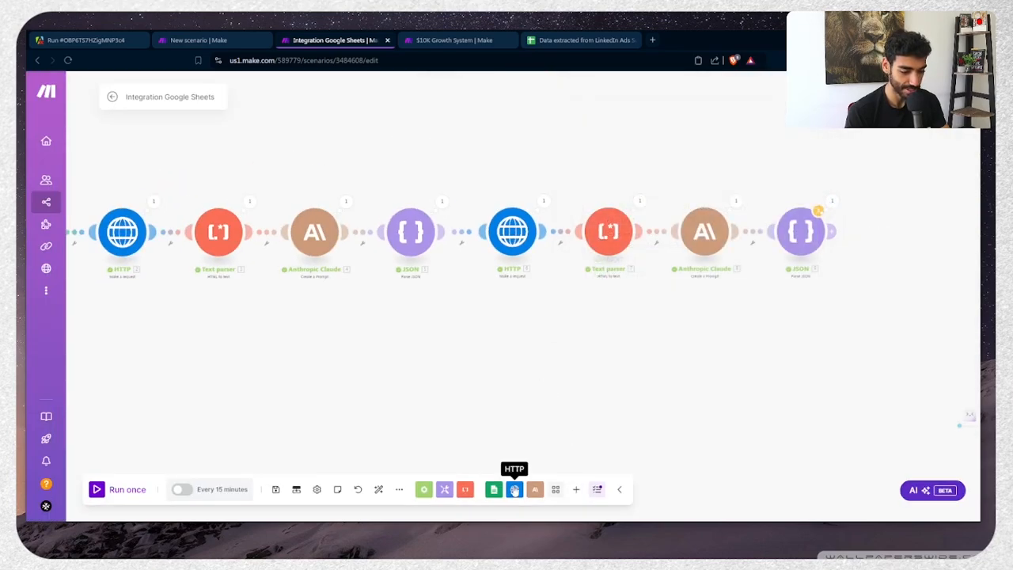
# Add an Anymail finder 'Search for a Person's Email' module at the end of the chain and open its settings
pyautogui.click(574, 491)
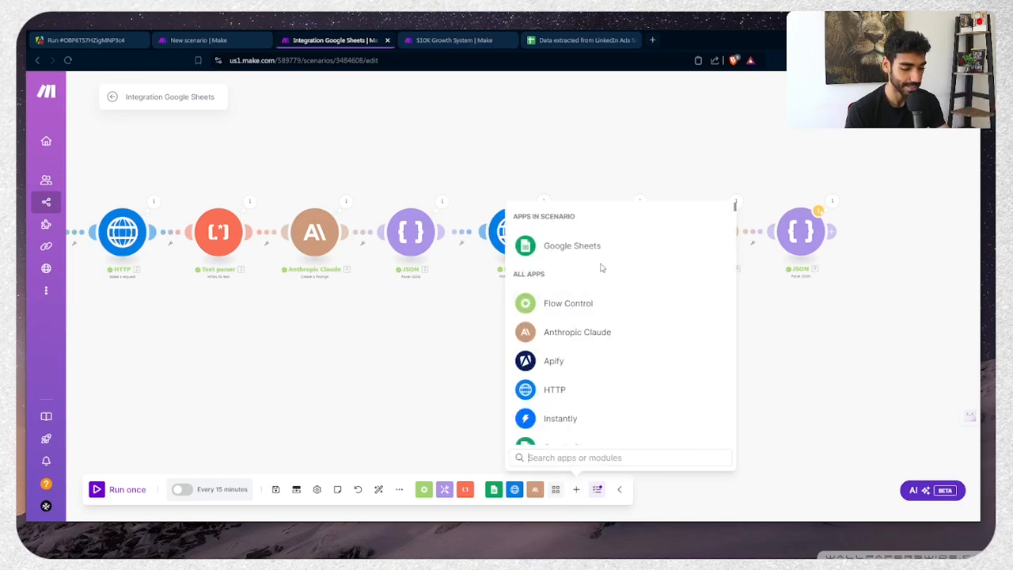
pyautogui.write('anymail')
pyautogui.press('Return')
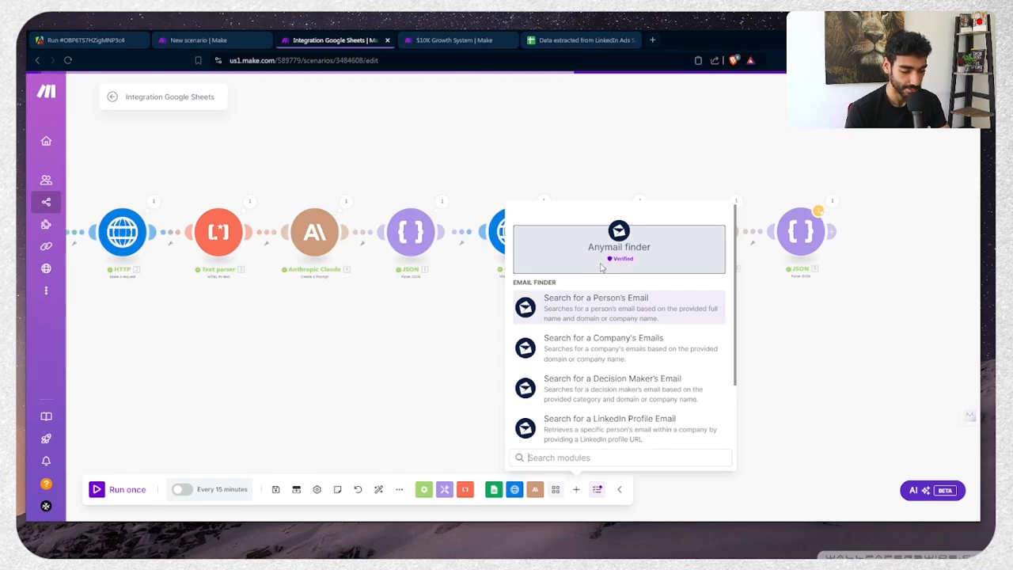
pyautogui.click(615, 310)
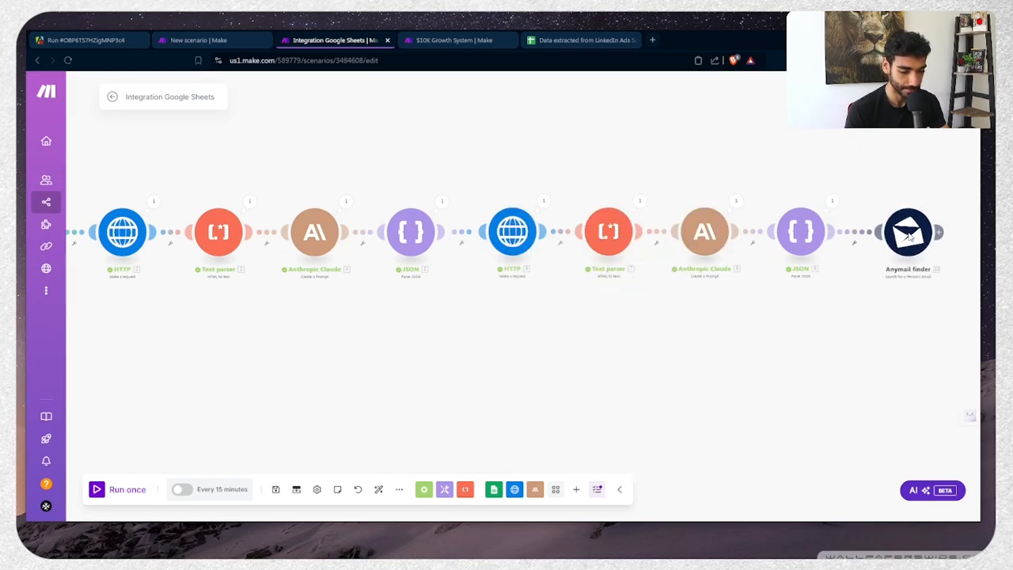
pyautogui.click(908, 232)
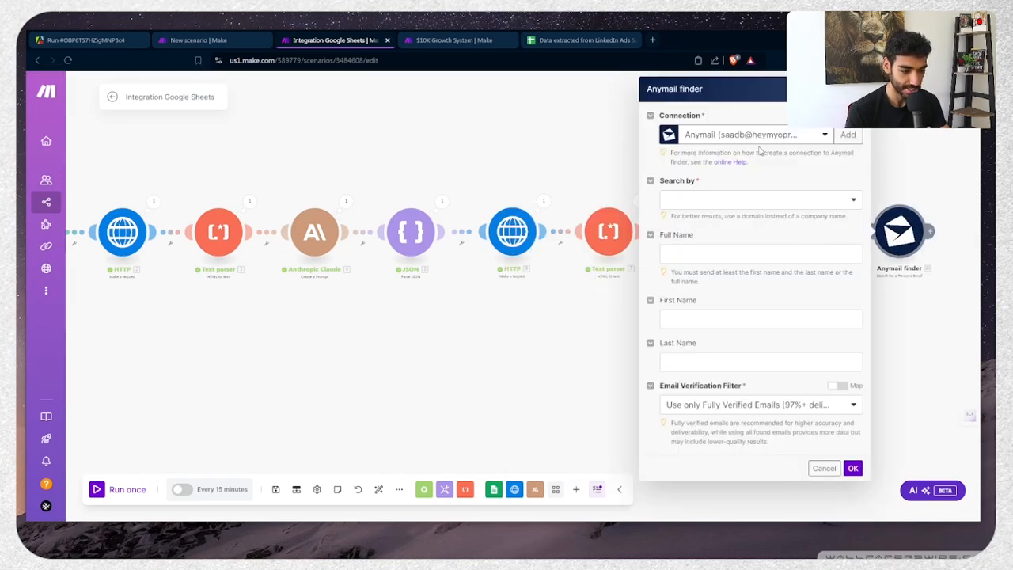
# Open the Anymail finder API key page at anymailfinder.com in a new tab, then return to Make
pyautogui.hotkey('ctrl', 't')
pyautogui.write('anymailfinder.com')
pyautogui.press('Return')
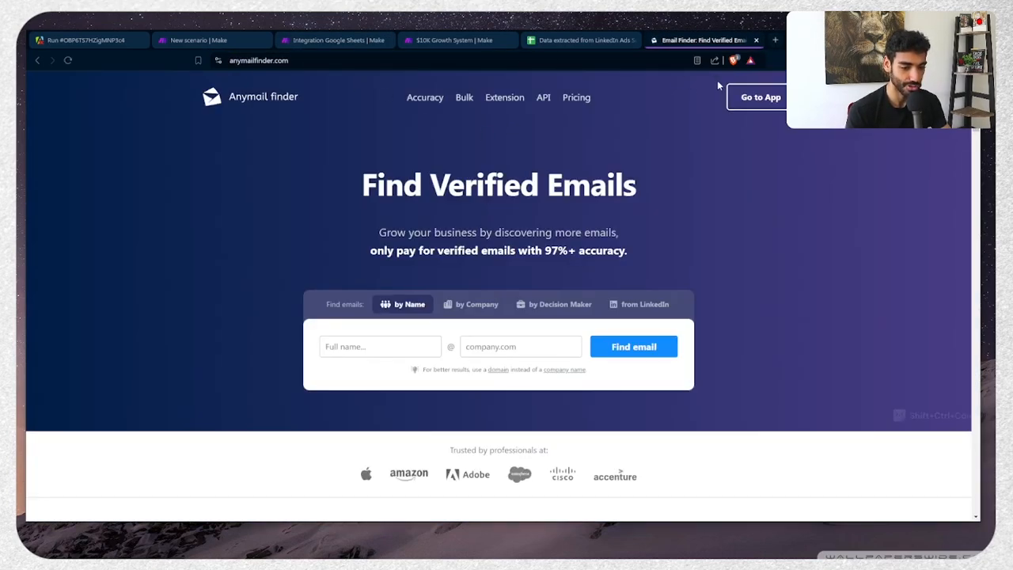
pyautogui.click(747, 98)
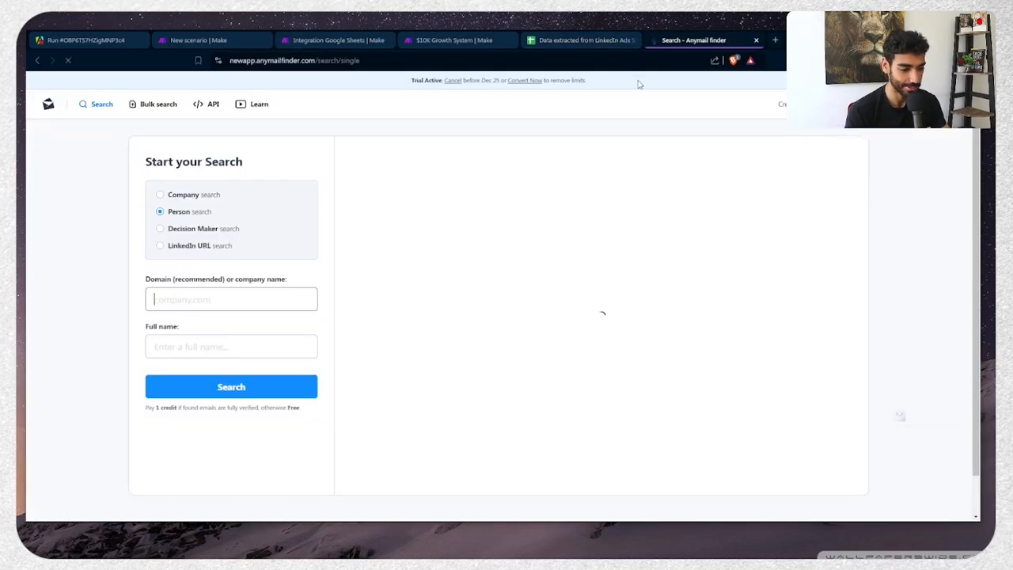
pyautogui.click(209, 106)
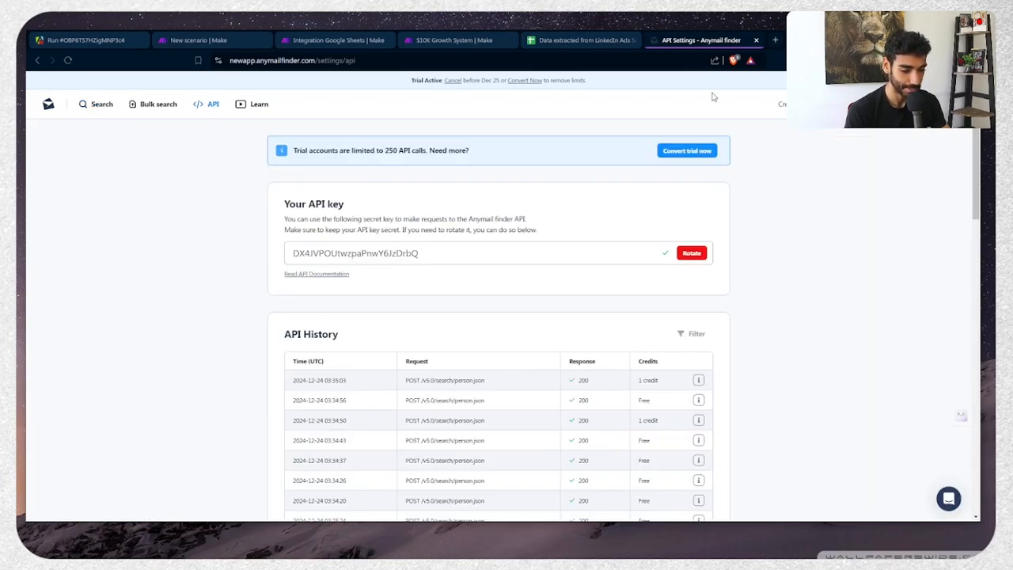
pyautogui.click(336, 40)
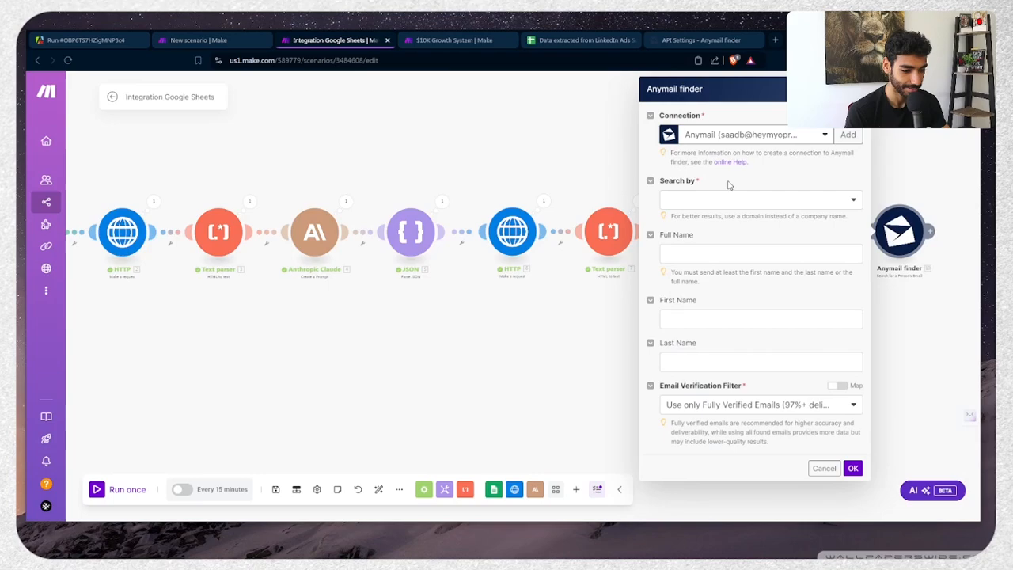
# Create a new Anymail finder connection using the pasted API key
pyautogui.click(847, 134)
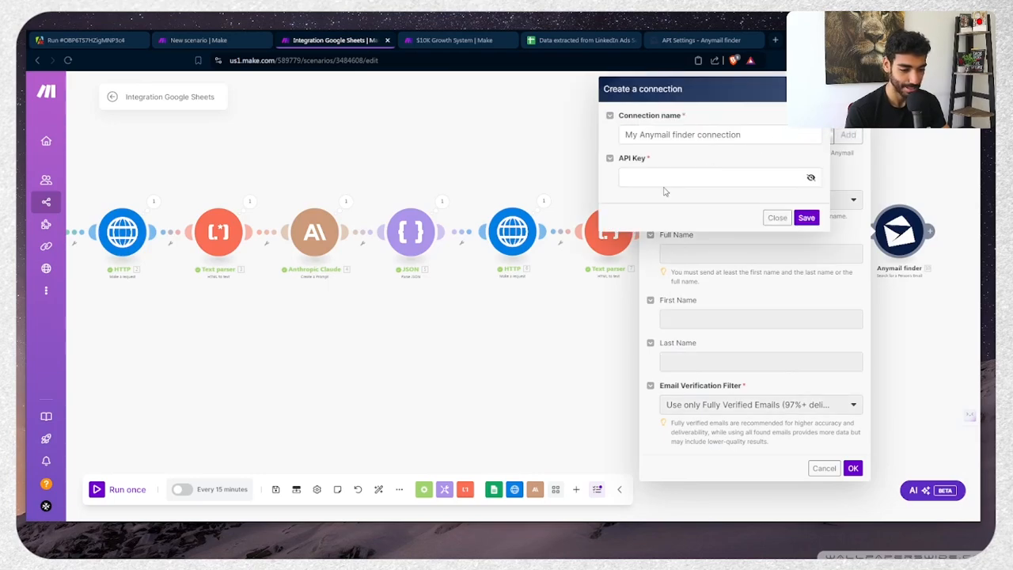
pyautogui.click(673, 178)
pyautogui.hotkey('ctrl', 'v')
pyautogui.click(805, 218)
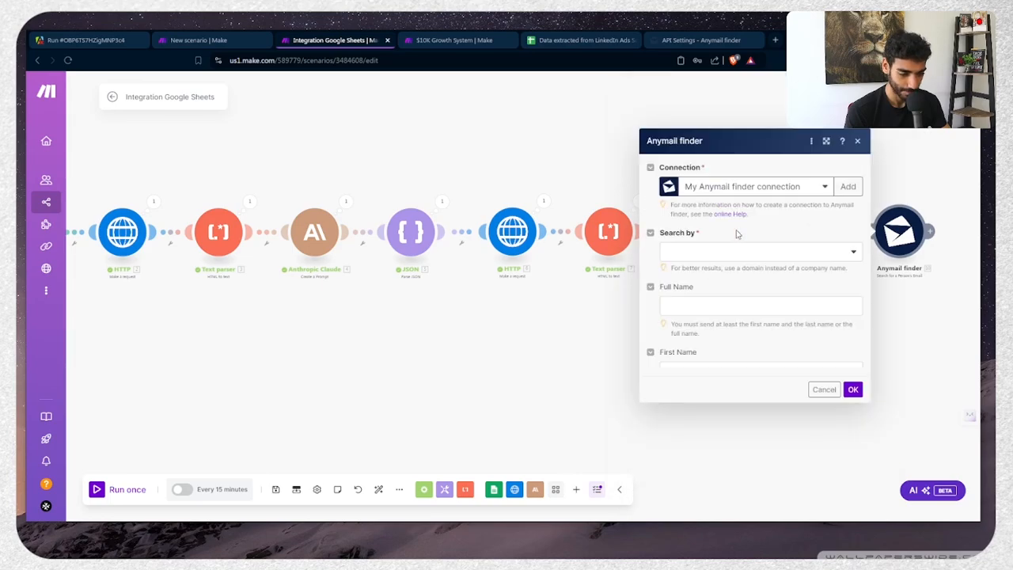
pyautogui.click(694, 204)
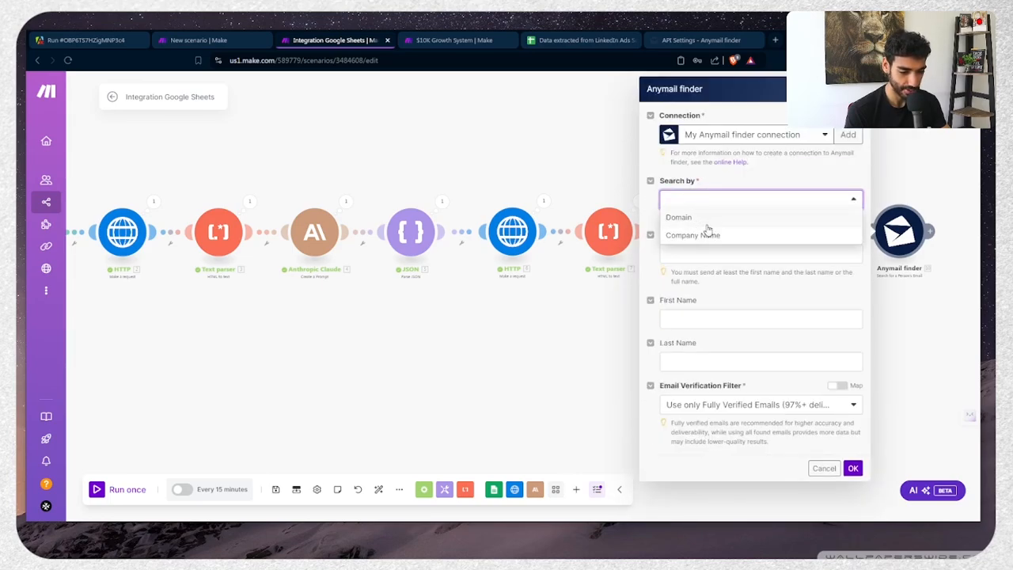
pyautogui.click(719, 222)
pyautogui.click(720, 249)
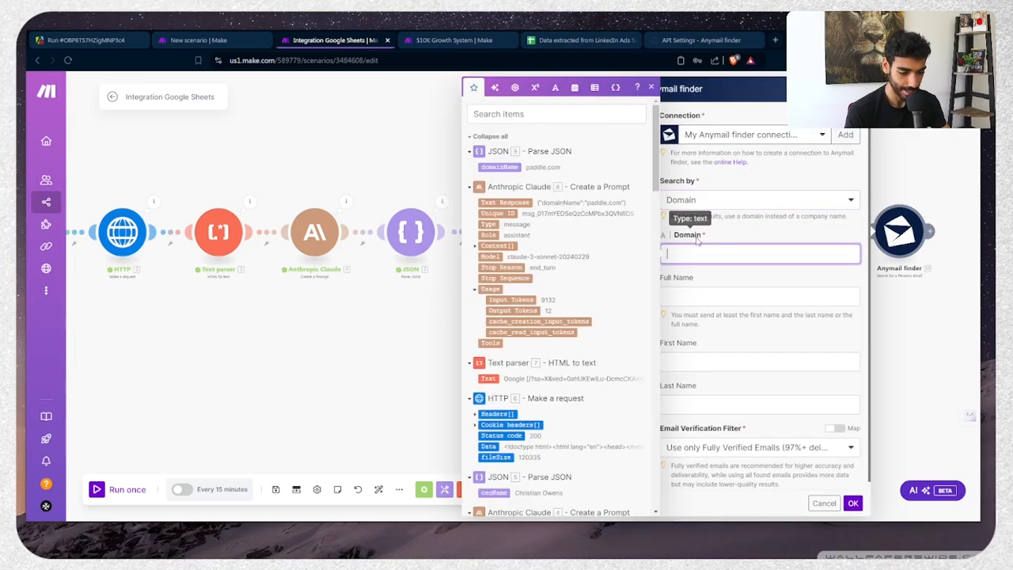
pyautogui.write('http://')
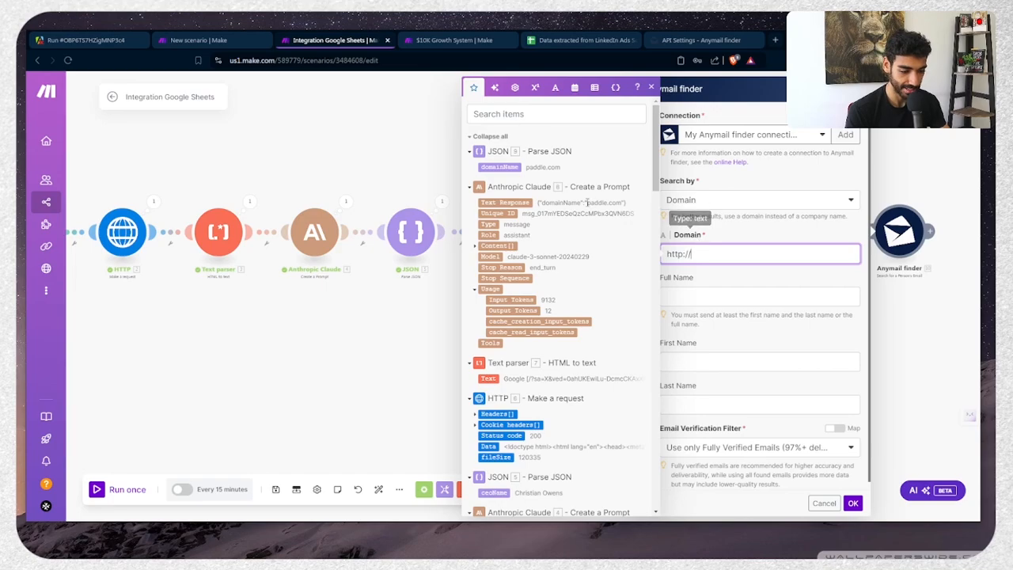
pyautogui.click(507, 167)
pyautogui.click(674, 297)
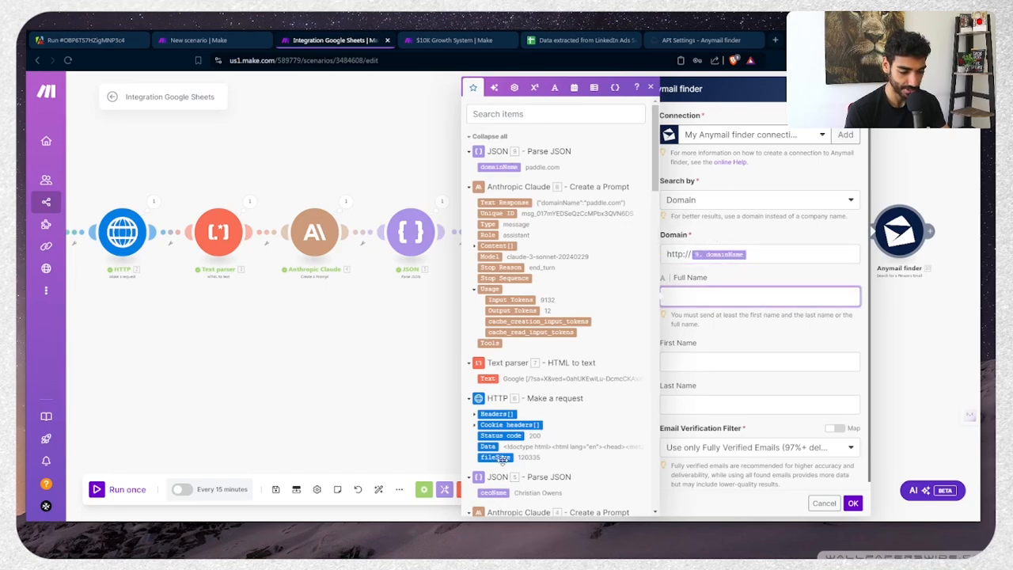
pyautogui.click(494, 493)
pyautogui.click(853, 503)
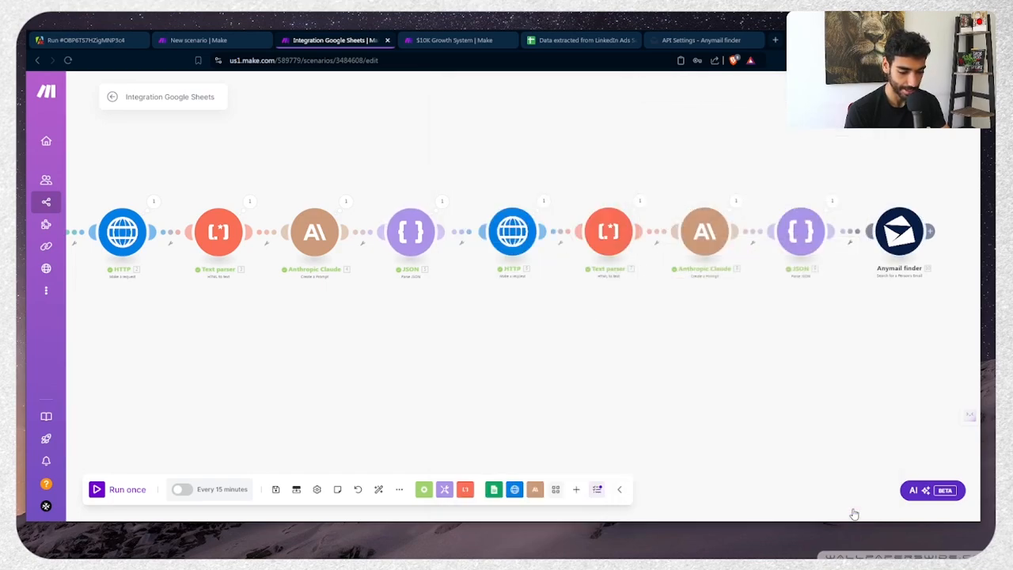
pyautogui.moveTo(850, 399); pyautogui.dragTo(514, 407)
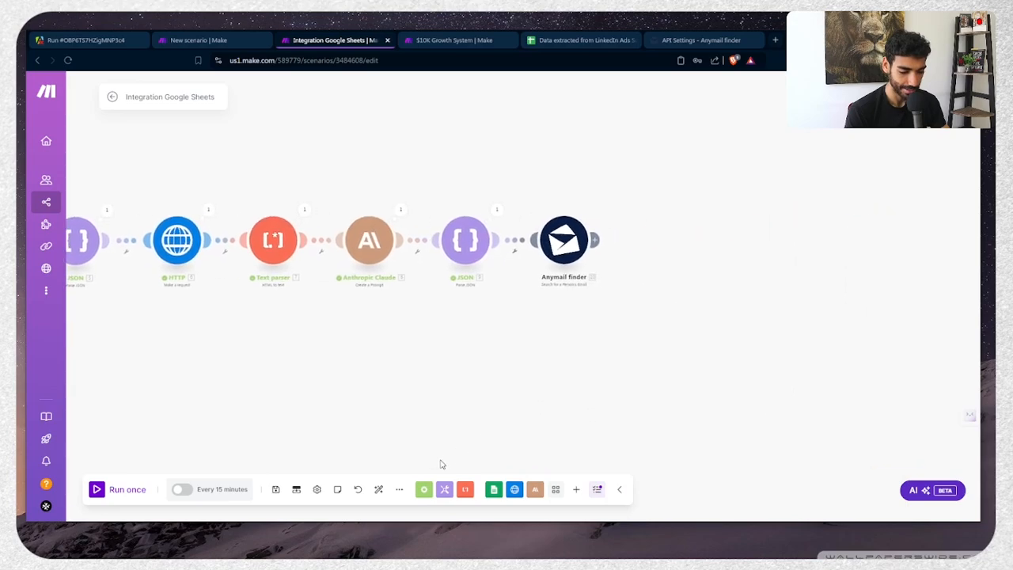
# Add an Instantly 'Add a Lead to a Campaign' module after Anymail finder
pyautogui.click(576, 489)
pyautogui.write('insta')
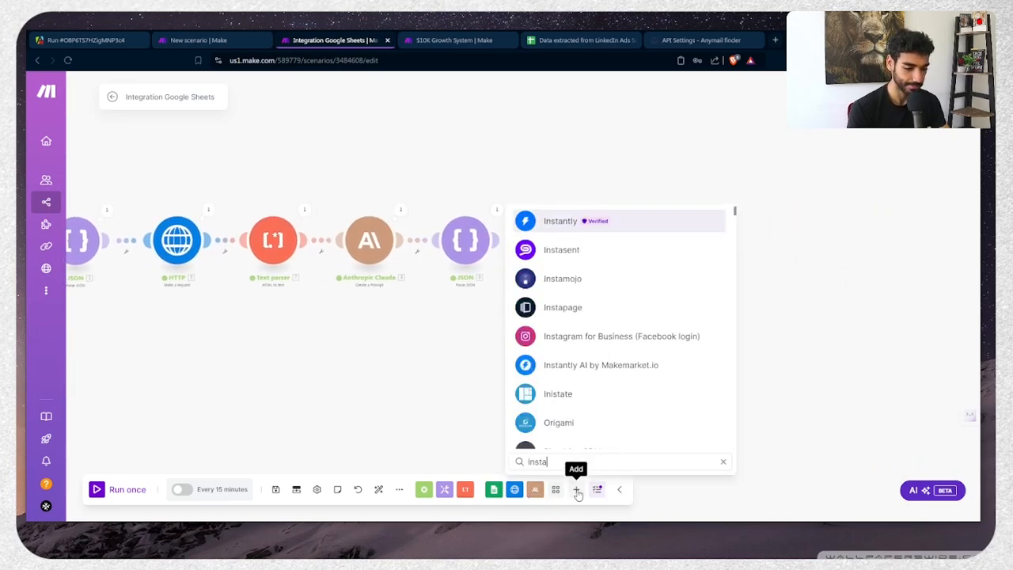
pyautogui.press('Return')
pyautogui.write('cre')
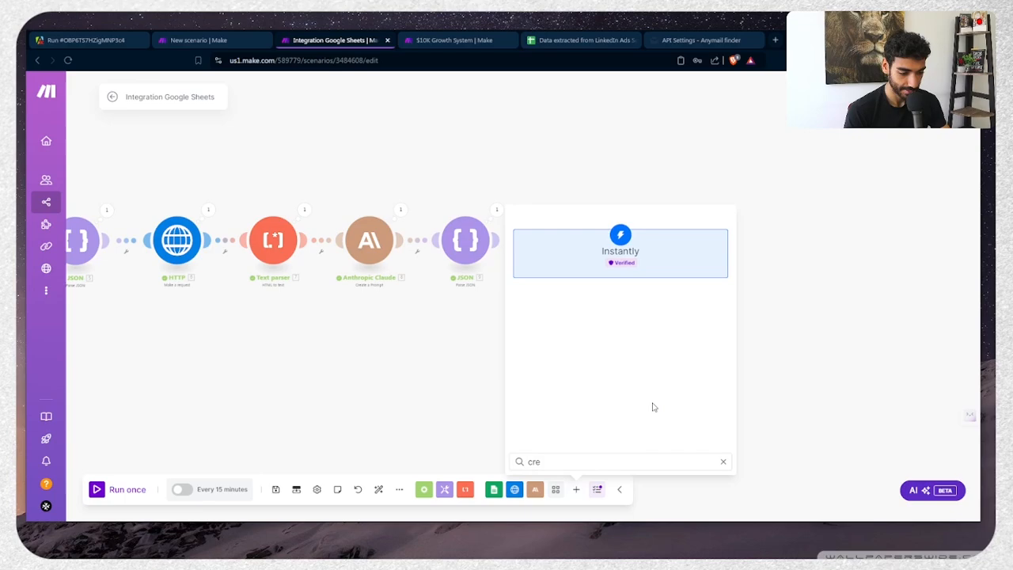
pyautogui.hotkey('ctrl', 'a')
pyautogui.press('BackSpace')
pyautogui.write('add')
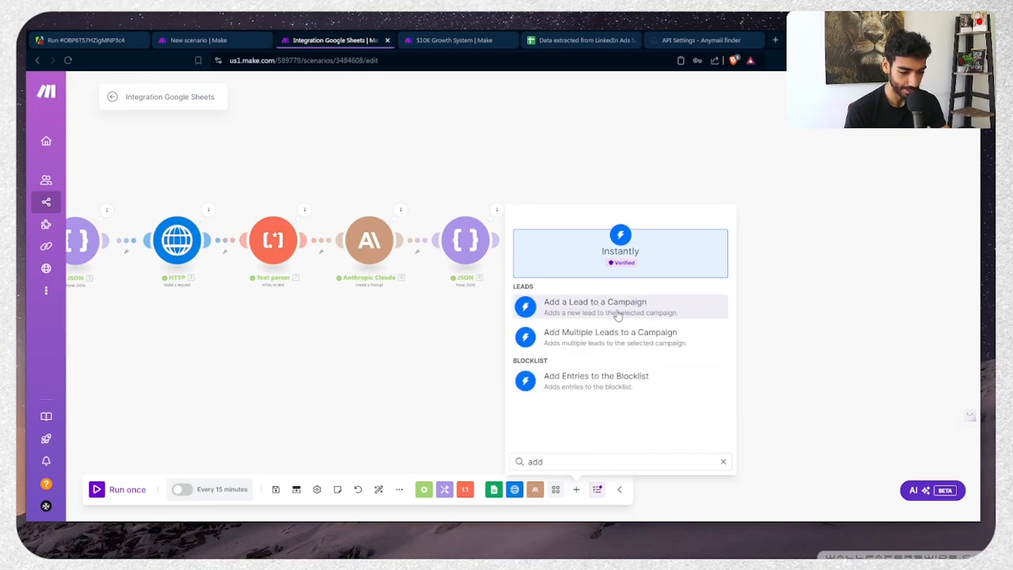
pyautogui.click(618, 308)
pyautogui.click(653, 245)
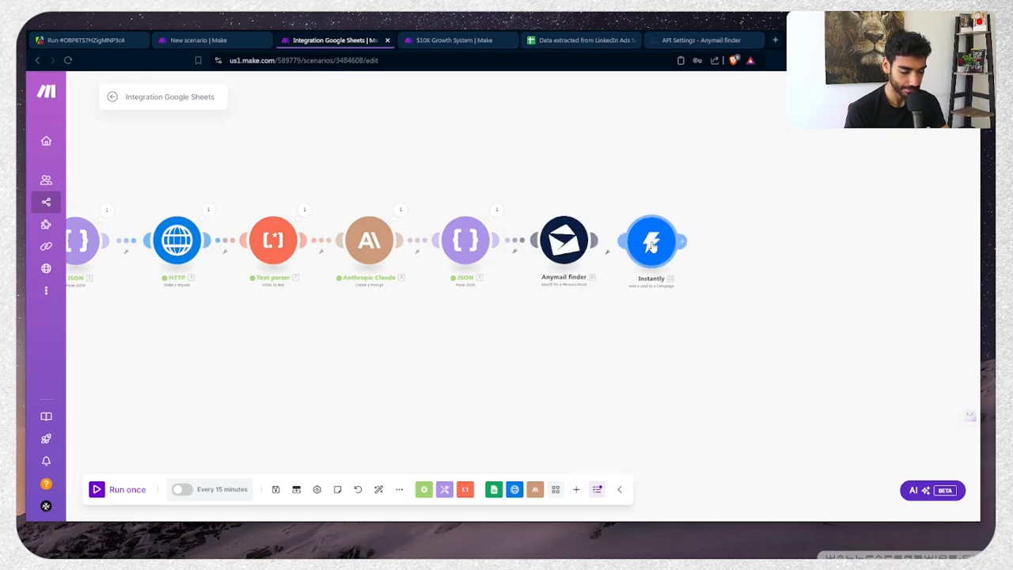
# Select the existing Instantly connection, then close the module settings
pyautogui.click(804, 141)
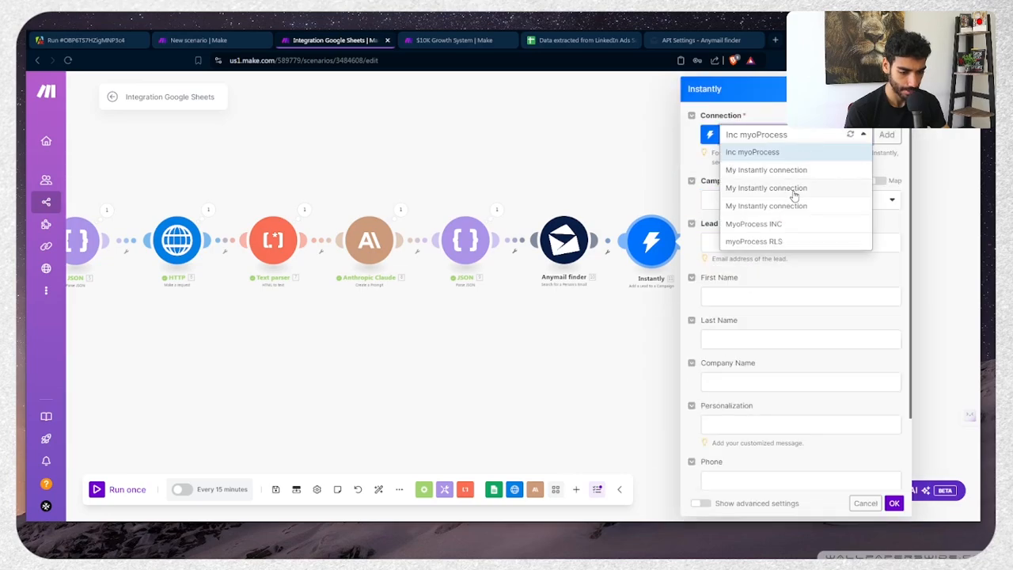
pyautogui.click(801, 150)
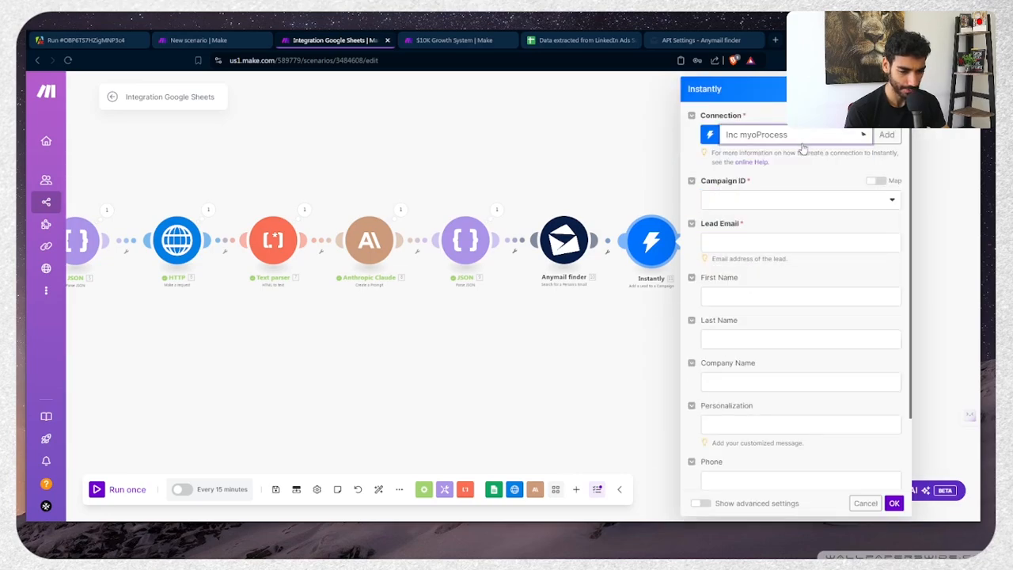
pyautogui.click(744, 208)
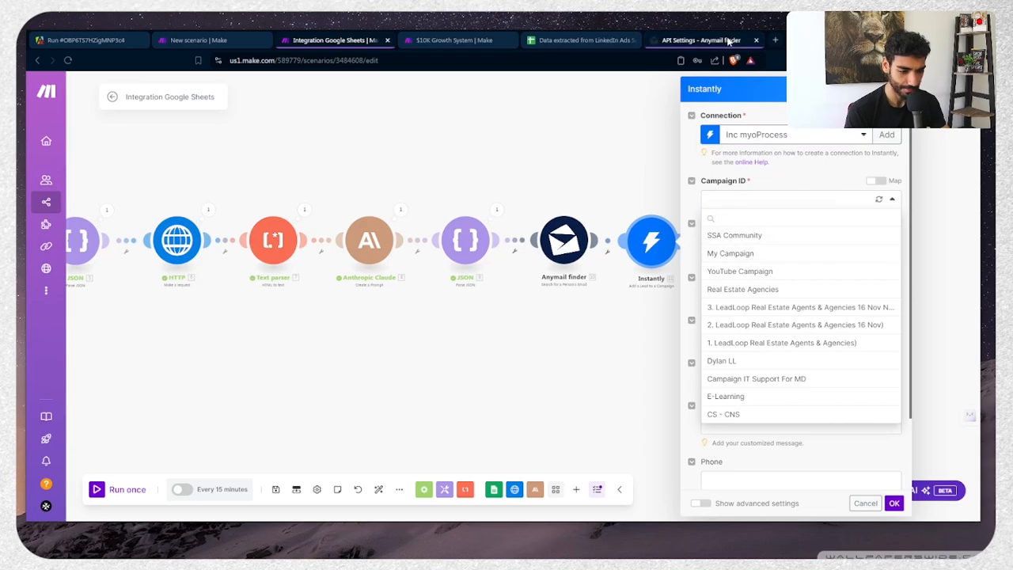
pyautogui.click(557, 191)
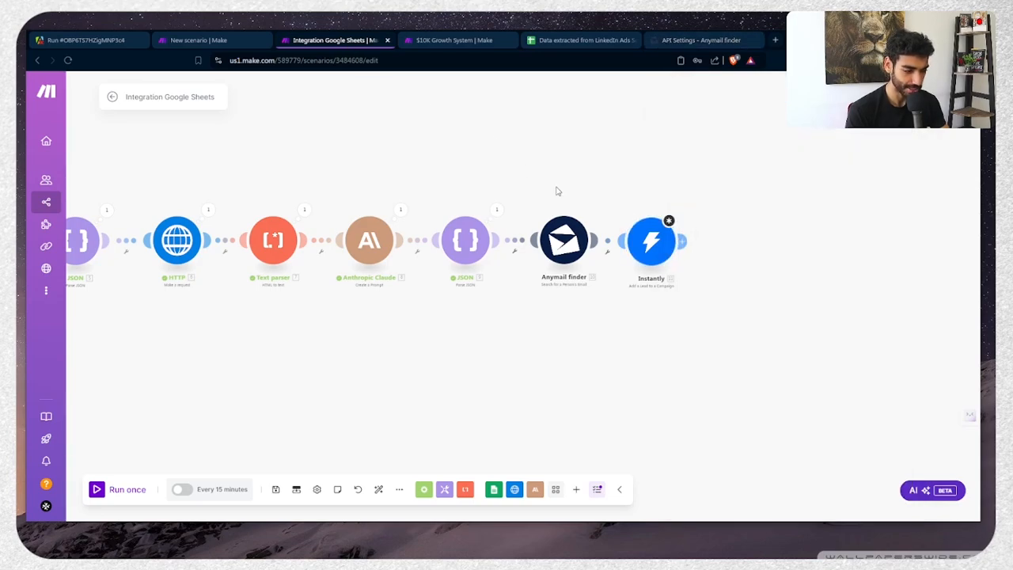
# Load instantly.ai in a new browser tab
pyautogui.hotkey('ctrl', 't')
pyautogui.write('instantly.ai')
pyautogui.press('Return')
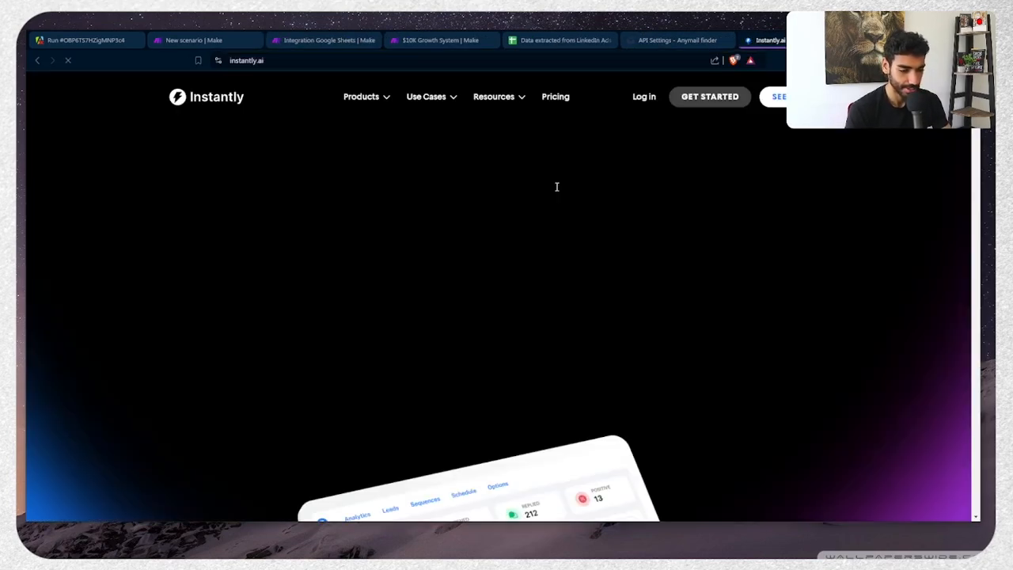
# Log in to Instantly and open the SSA Community campaign's email sequence
pyautogui.click(638, 98)
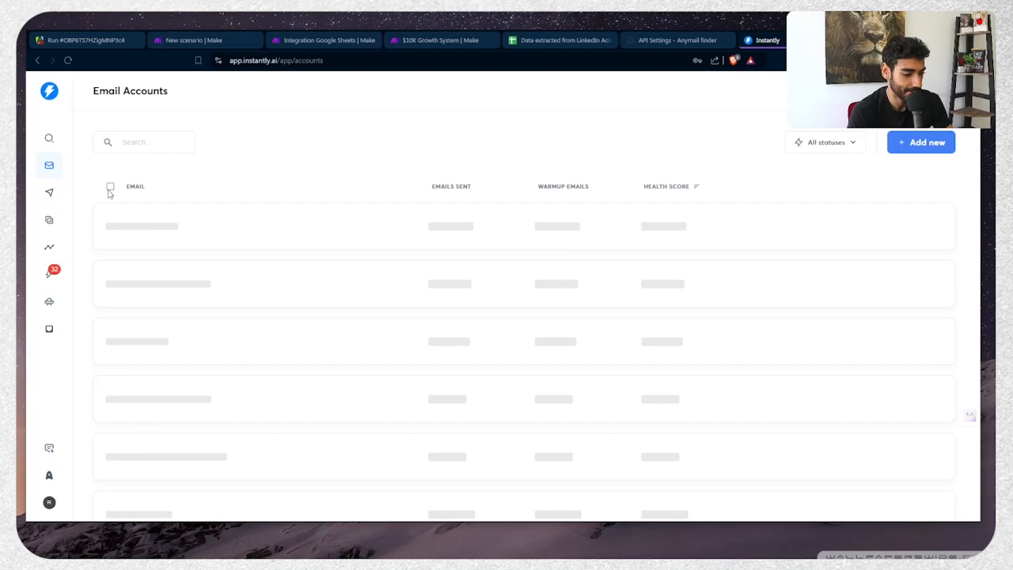
pyautogui.click(52, 204)
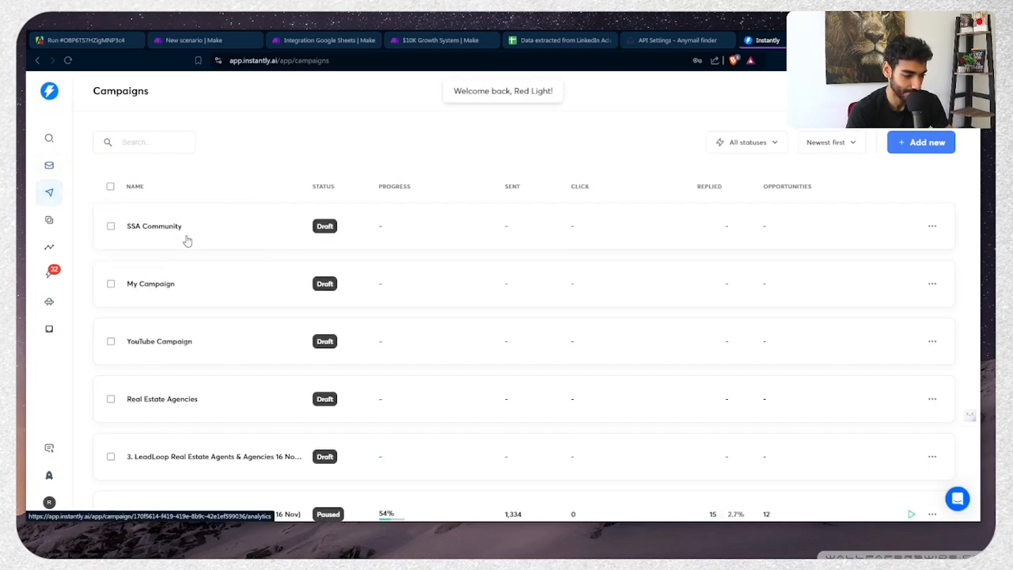
pyautogui.click(187, 241)
pyautogui.click(278, 132)
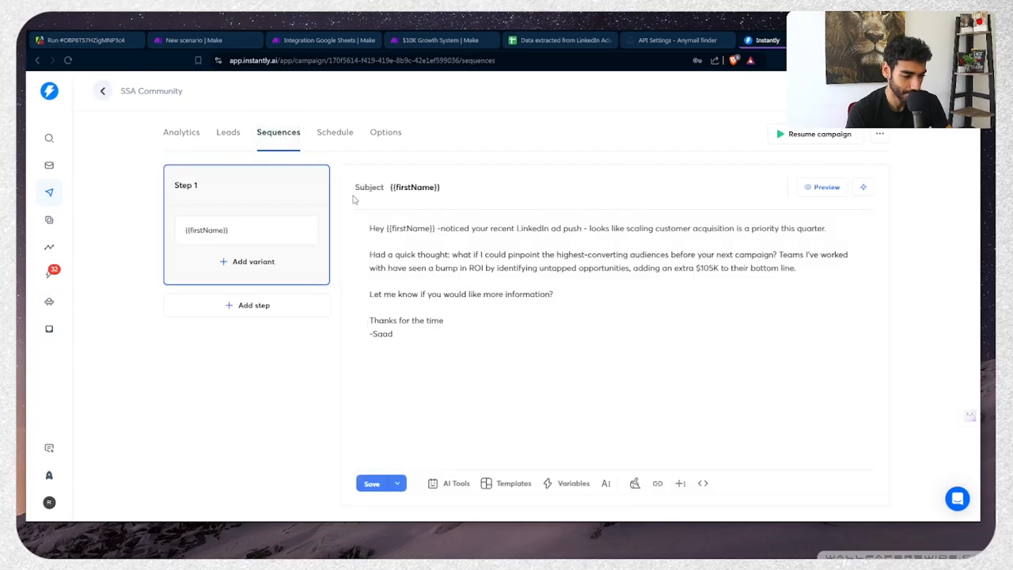
pyautogui.scroll(4, 414, 256)
pyautogui.hscroll(2, 415, 256)
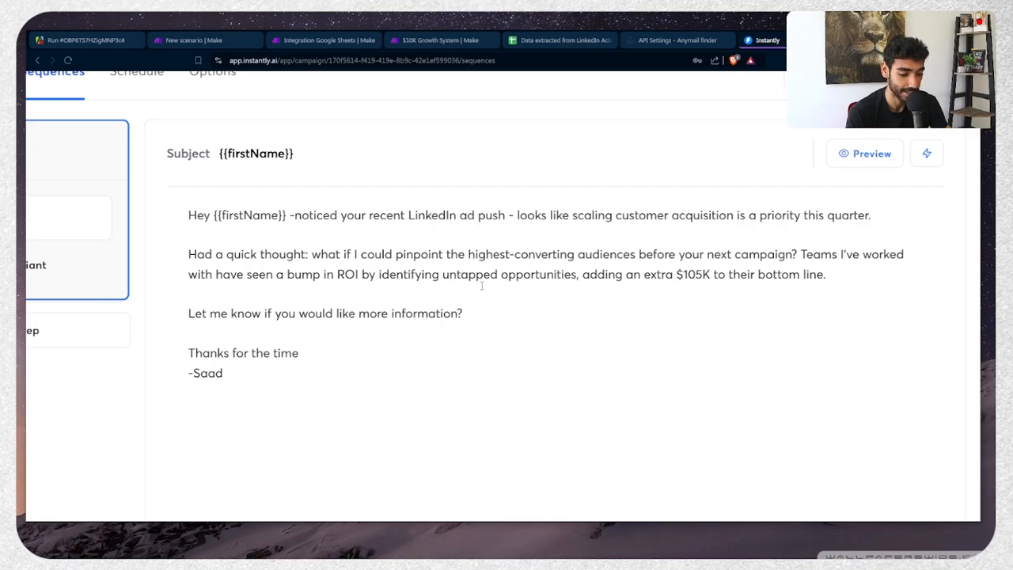
# Read through the Step 1 email body and sign-off, then start a new browser tab
pyautogui.doubleClick(366, 313)
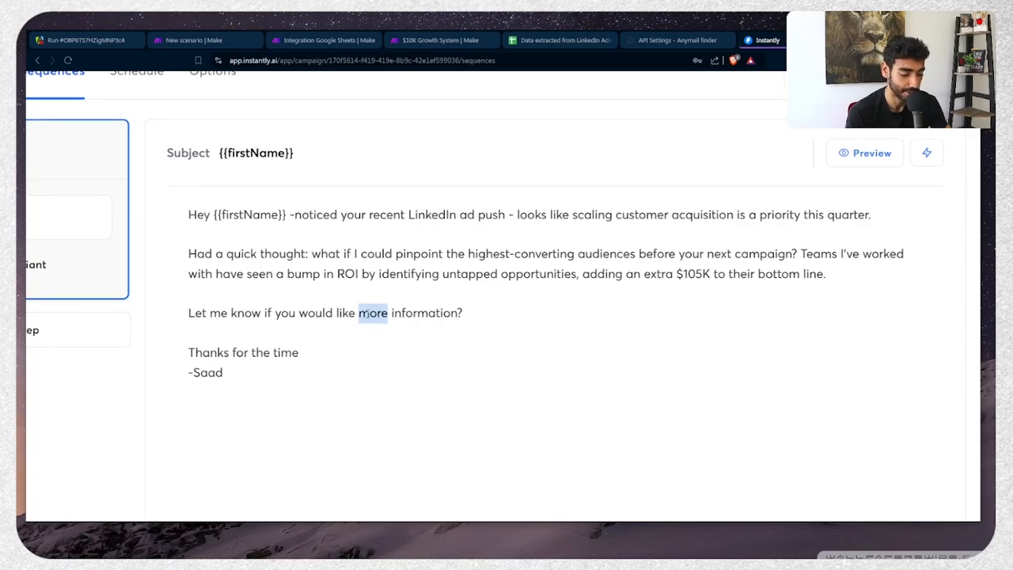
pyautogui.scroll(-5, 367, 314)
pyautogui.tripleClick(419, 321)
pyautogui.click(507, 337)
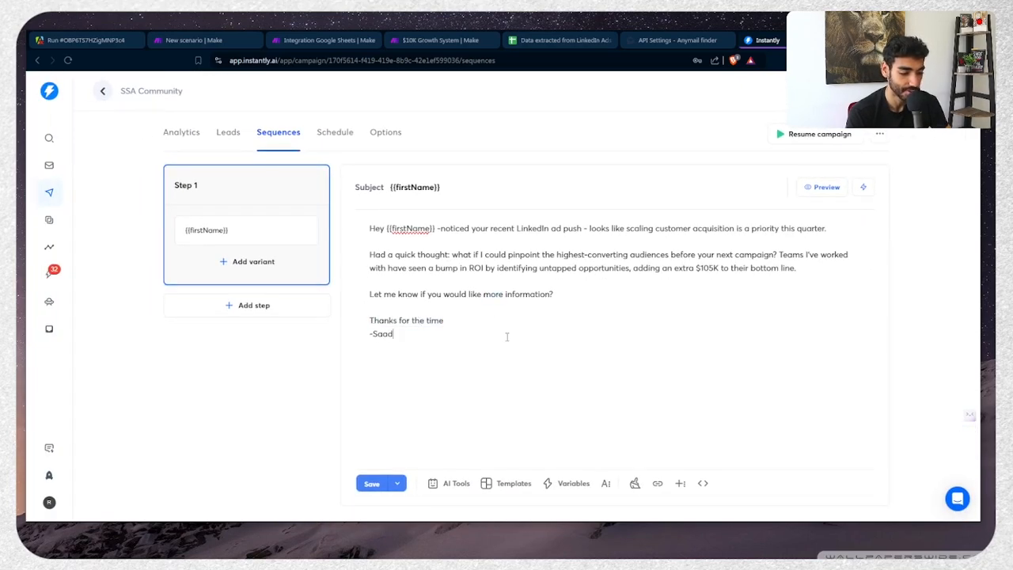
pyautogui.moveTo(507, 338); pyautogui.dragTo(358, 205)
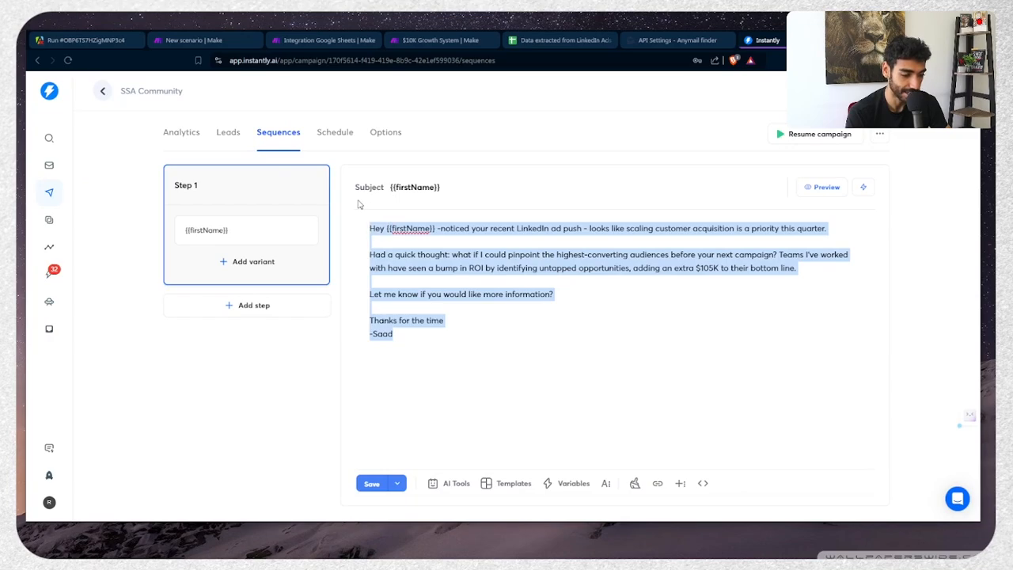
pyautogui.click(607, 342)
pyautogui.hotkey('ctrl', 't')
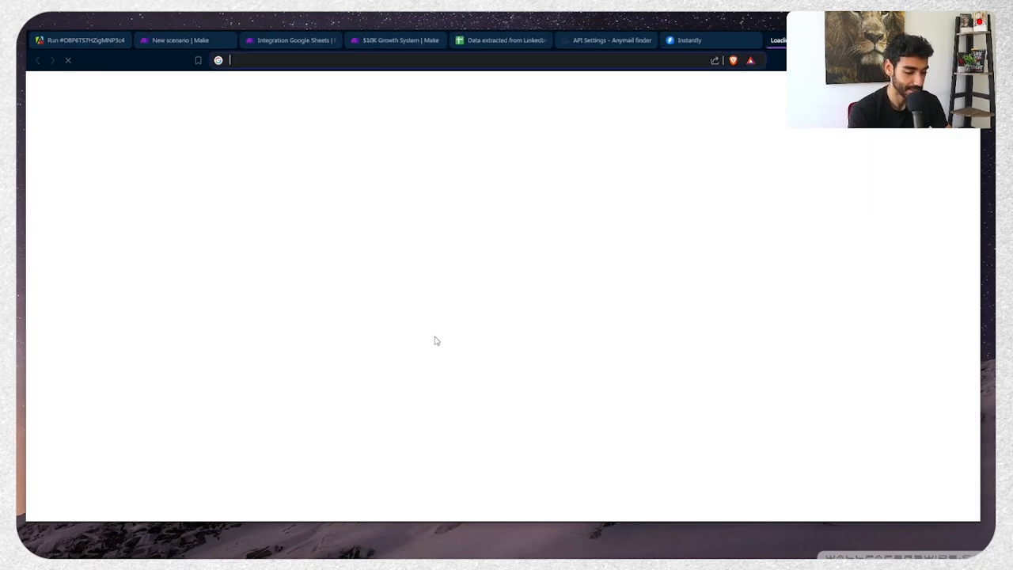
# Go to skool.com and open the Blueprint Library course in the community Classroom
pyautogui.write('skool.com')
pyautogui.press('Return')
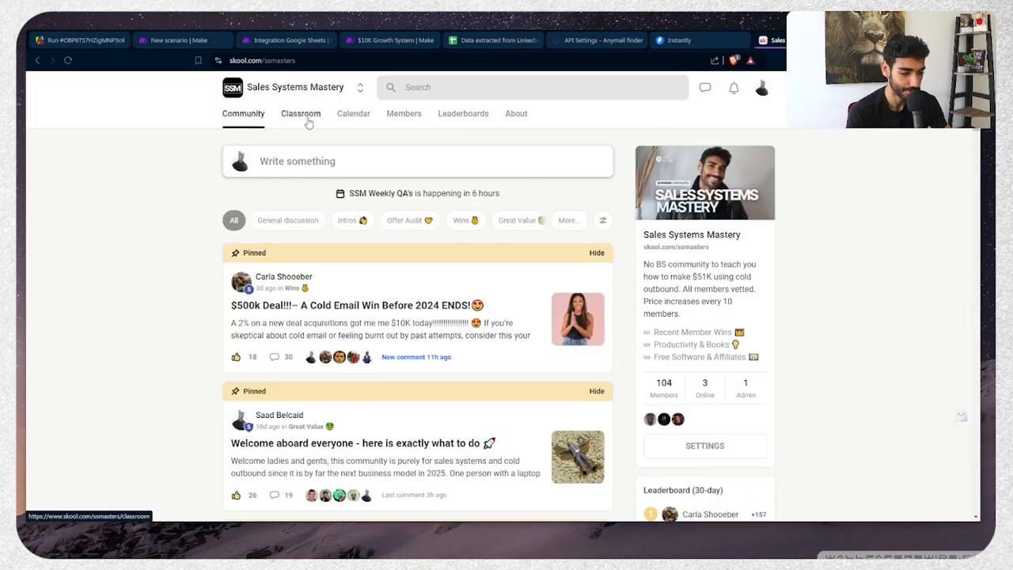
pyautogui.click(308, 123)
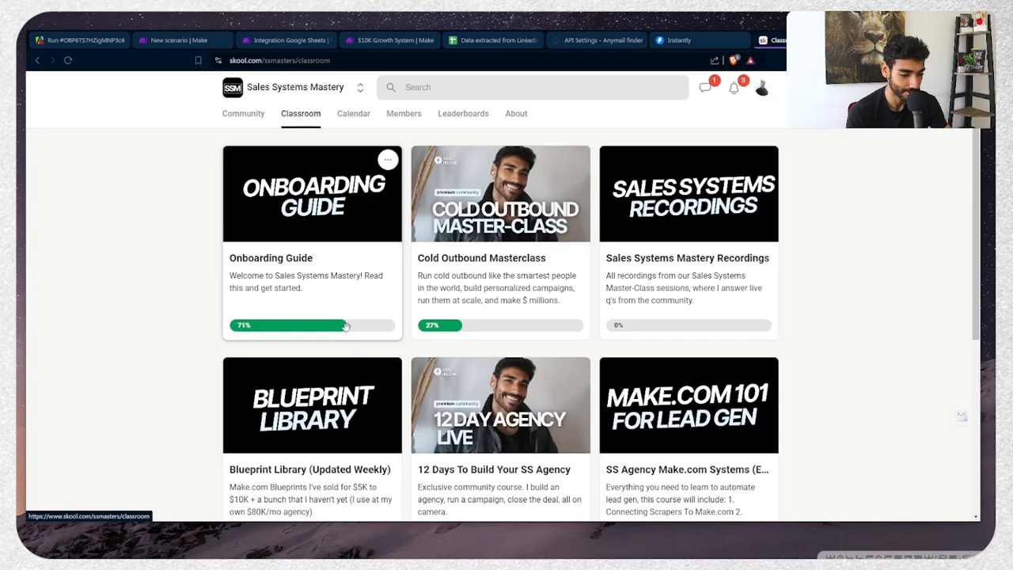
pyautogui.scroll(-2, 375, 378)
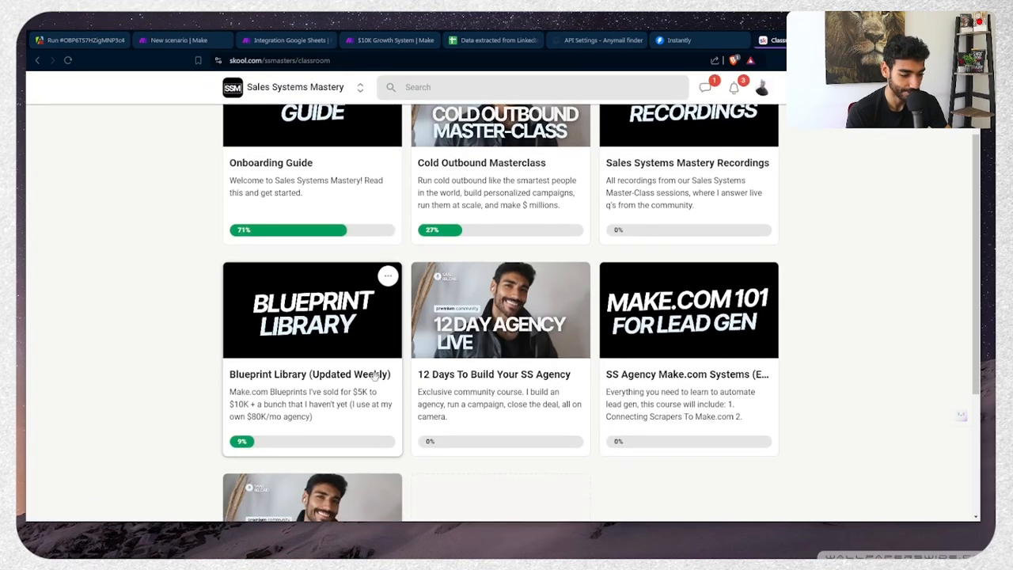
pyautogui.click(269, 360)
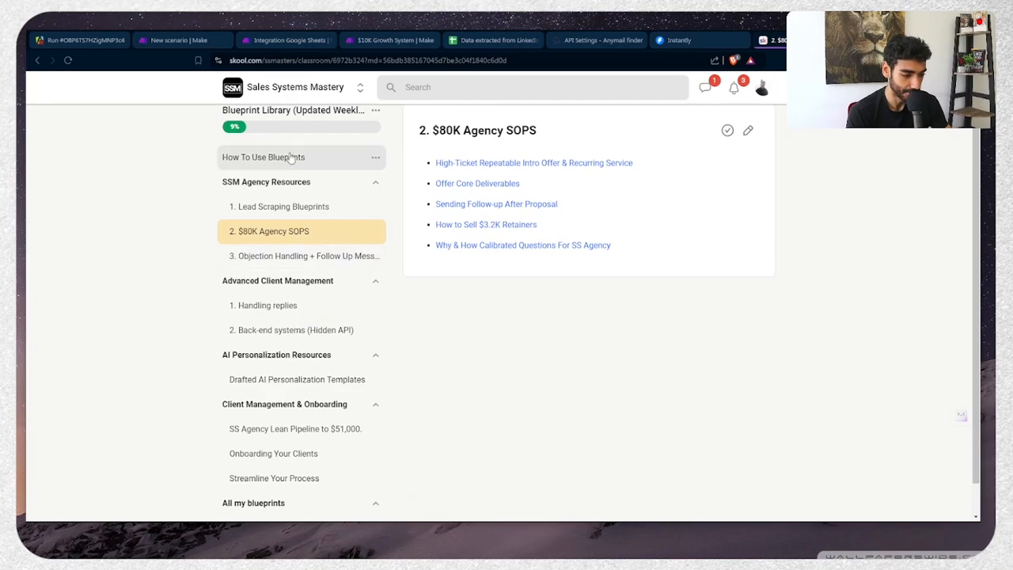
pyautogui.scroll(-1, 291, 158)
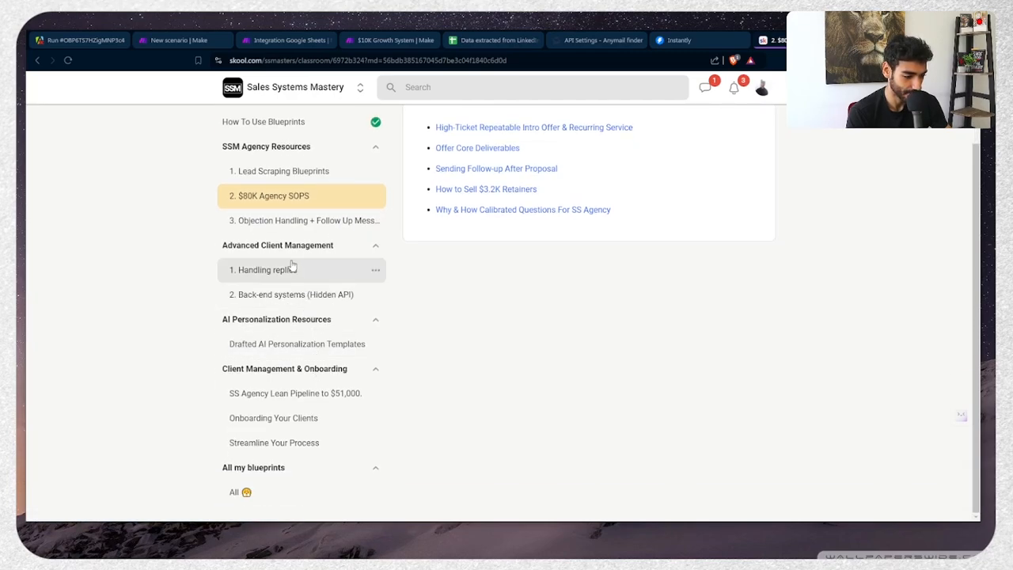
pyautogui.scroll(1, 274, 195)
pyautogui.scroll(-1, 274, 195)
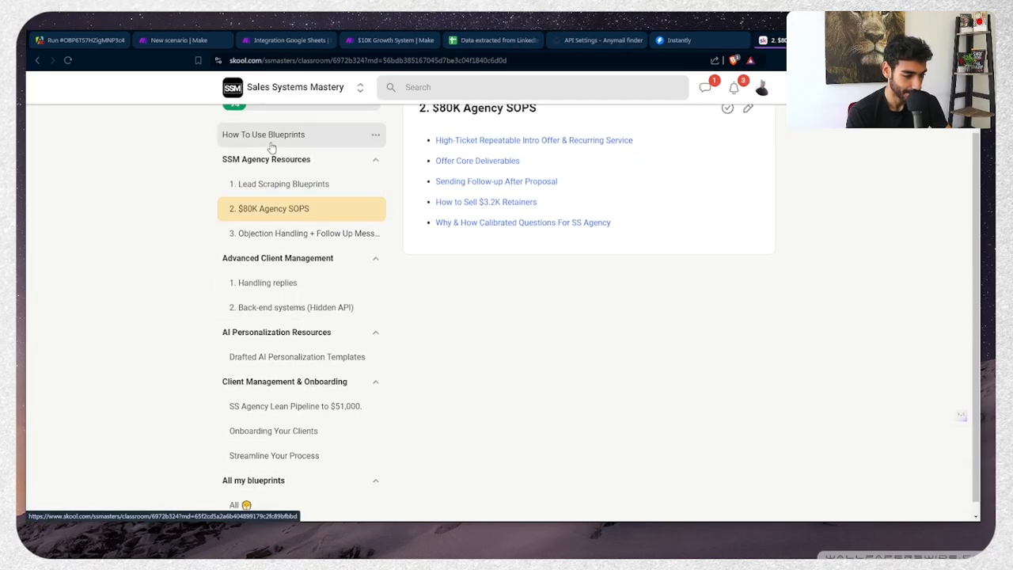
pyautogui.scroll(-1, 281, 317)
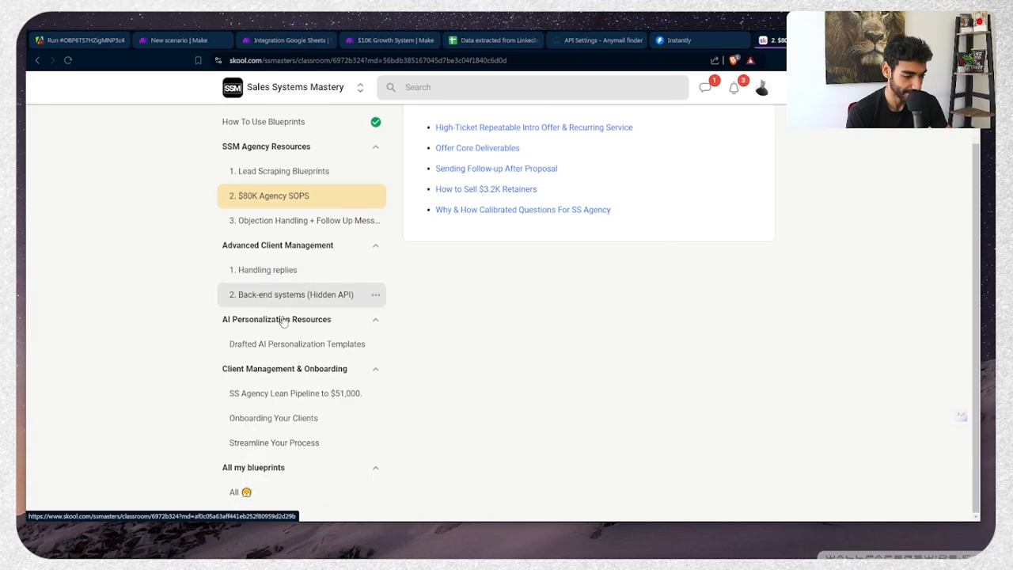
# Read the Drafted AI Personalization Templates lesson's examples, then close the Skool tab
pyautogui.click(284, 340)
pyautogui.scroll(-2, 603, 346)
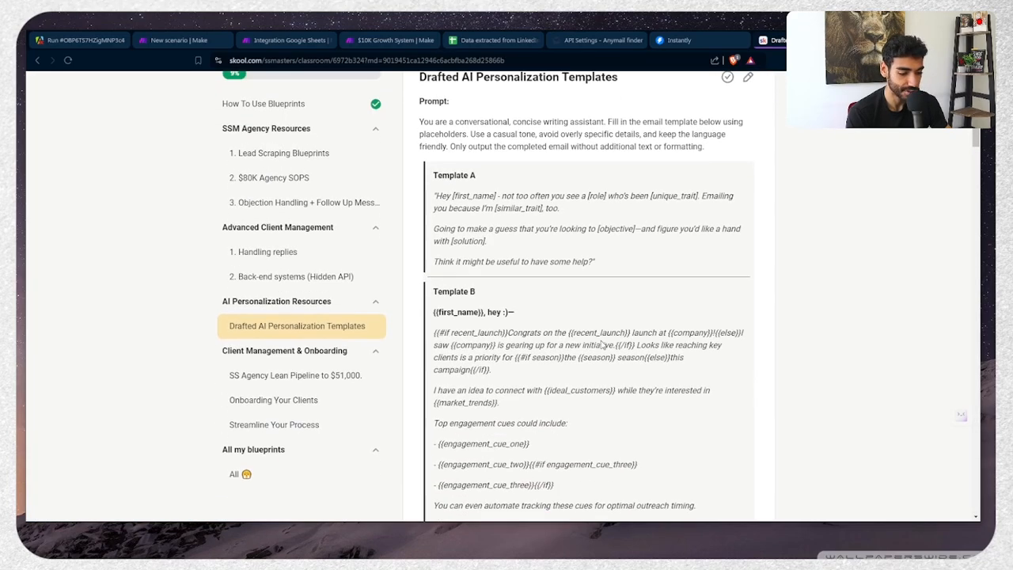
pyautogui.scroll(-5, 603, 346)
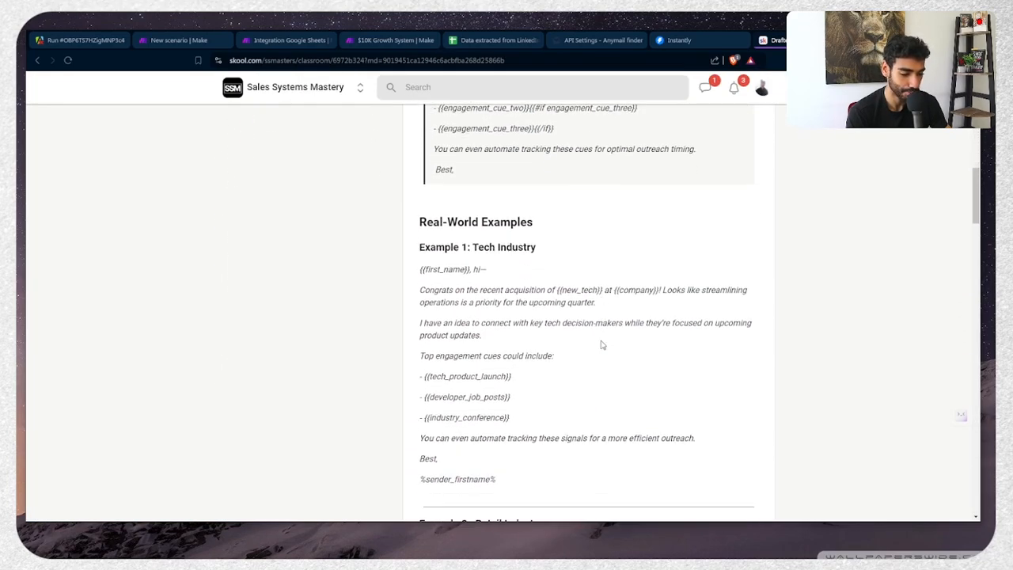
pyautogui.scroll(-1, 601, 344)
pyautogui.scroll(-1, 498, 212)
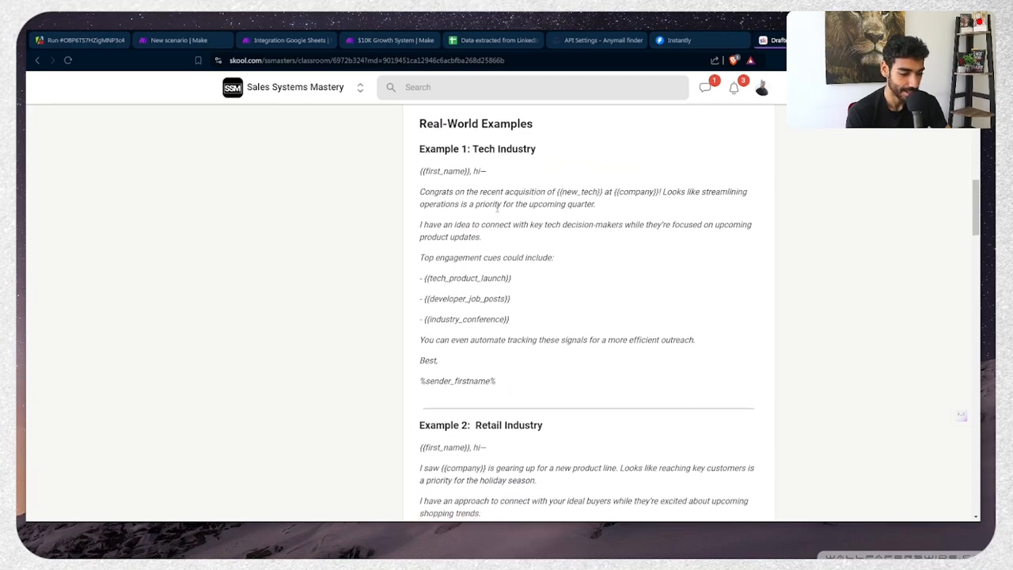
pyautogui.scroll(-5, 475, 167)
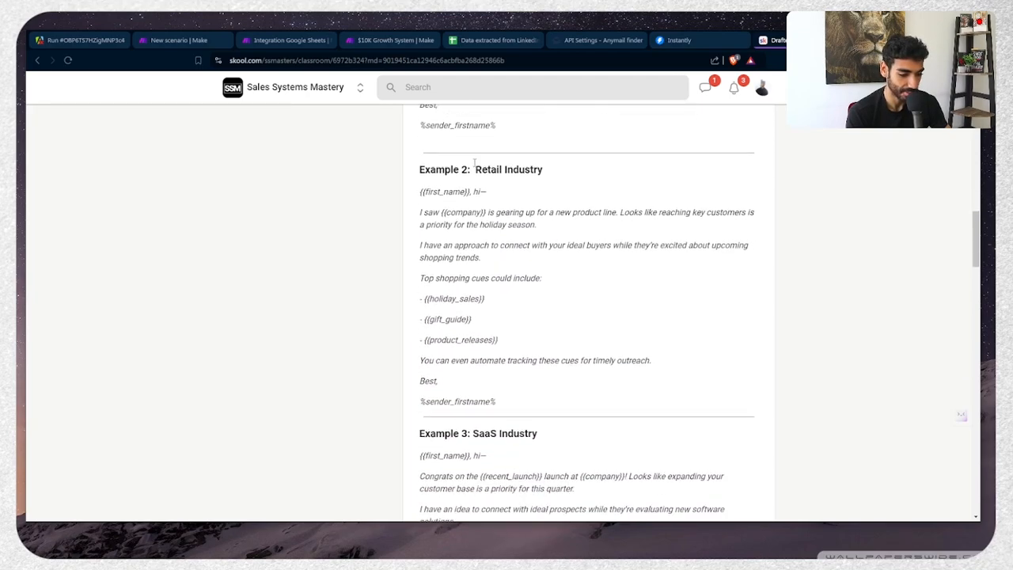
pyautogui.scroll(-6, 494, 354)
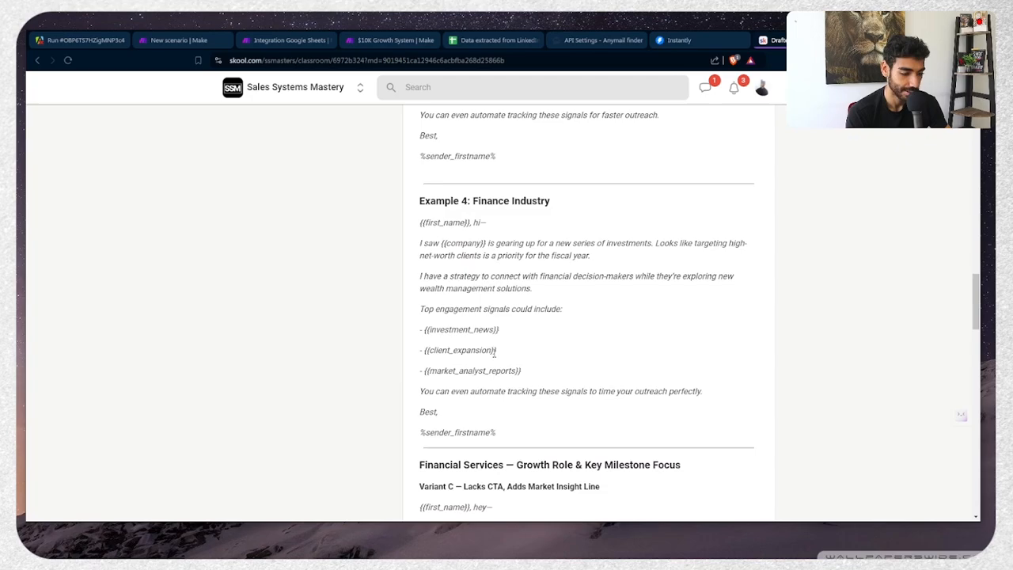
pyautogui.scroll(7, 494, 357)
pyautogui.scroll(3, 494, 356)
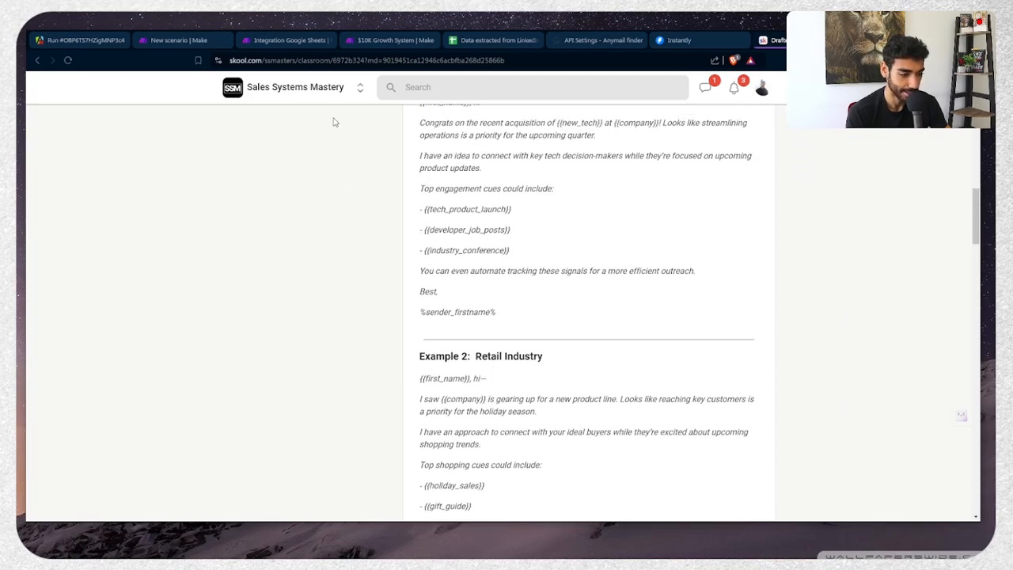
pyautogui.hotkey('ctrl', 'w')
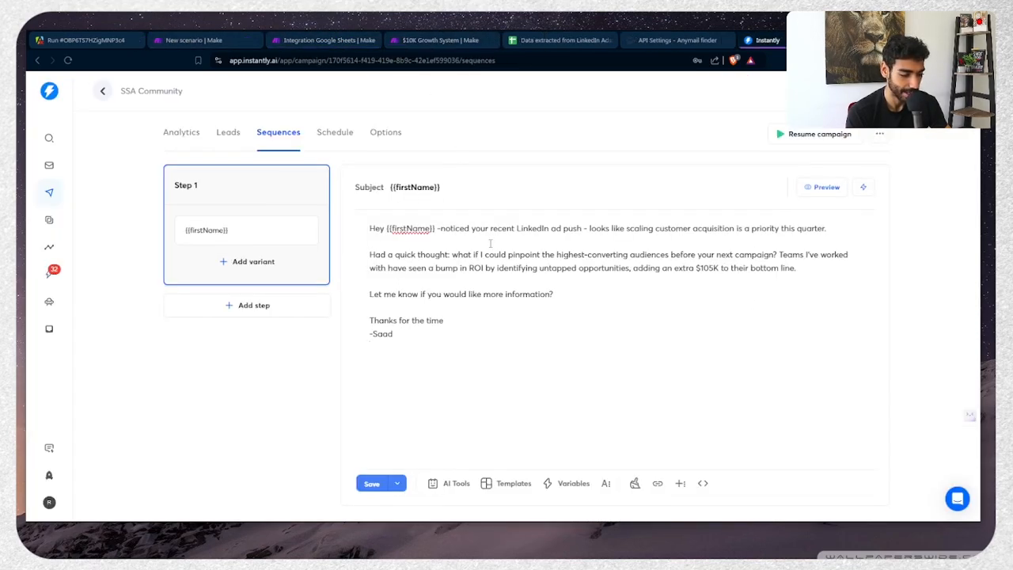
# Save the SSA Community sequence, check its {{firstName}} subject and greeting variables, then return to Make
pyautogui.click(371, 483)
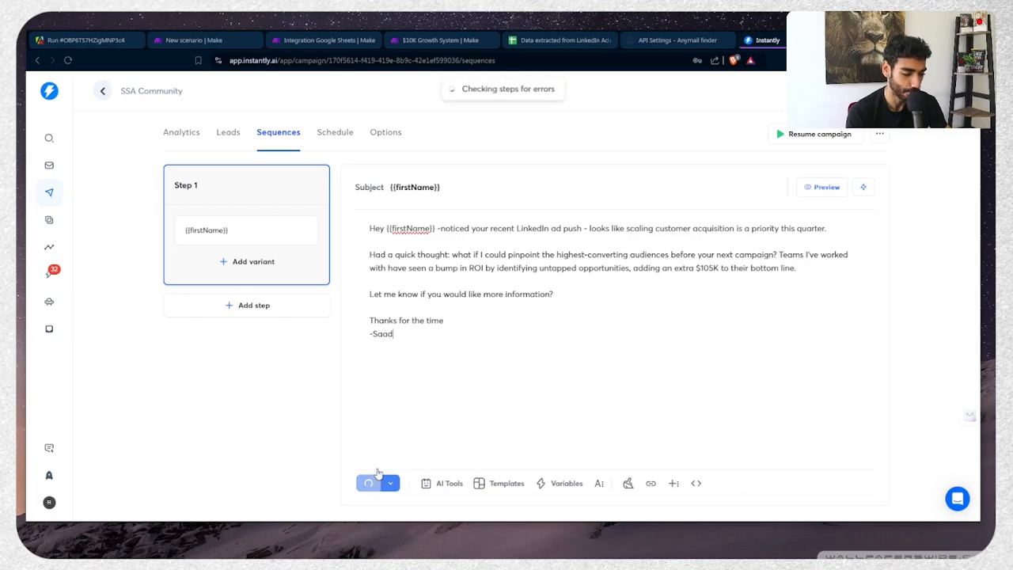
pyautogui.tripleClick(486, 325)
pyautogui.click(516, 318)
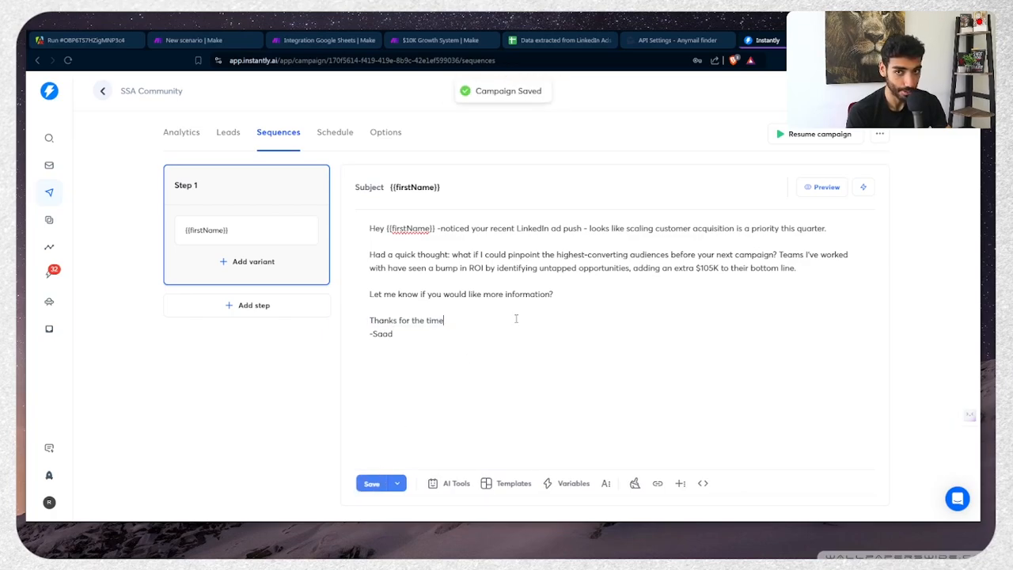
pyautogui.doubleClick(411, 184)
pyautogui.click(411, 181)
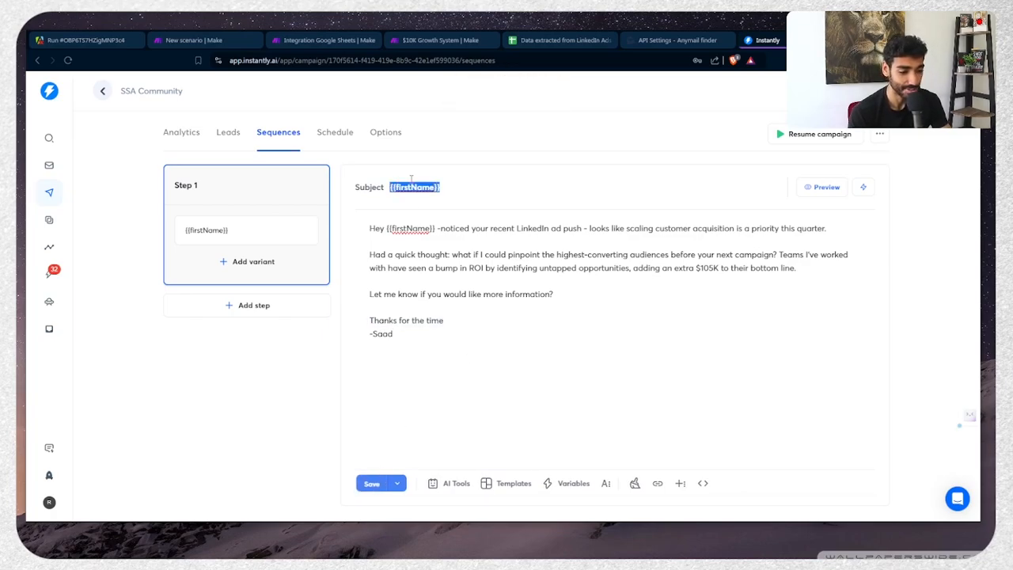
pyautogui.click(434, 275)
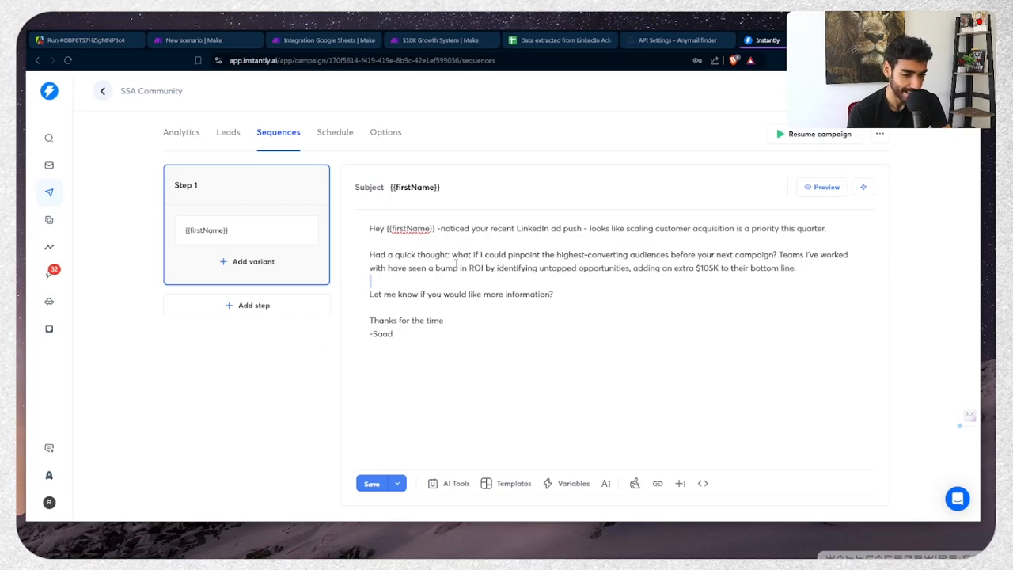
pyautogui.doubleClick(420, 228)
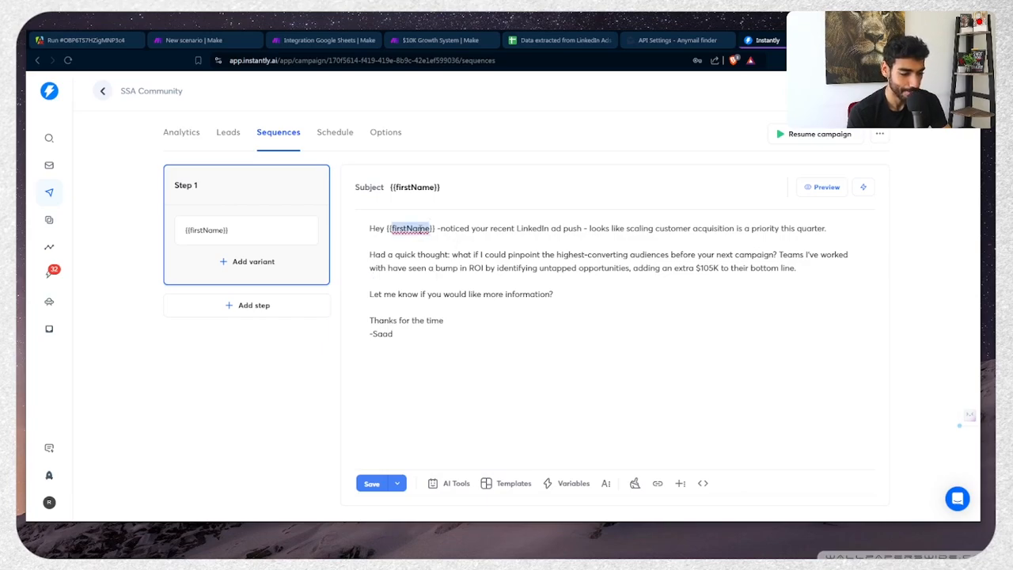
pyautogui.click(329, 41)
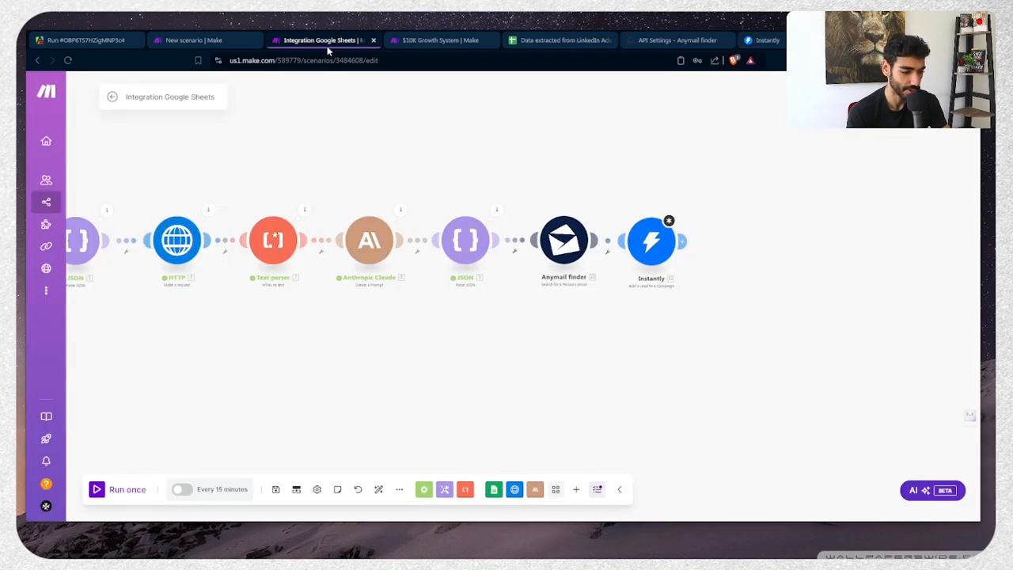
# In the Instantly module, choose the SSA Community campaign and map Anymail finder's email as lead email
pyautogui.click(638, 250)
pyautogui.click(756, 202)
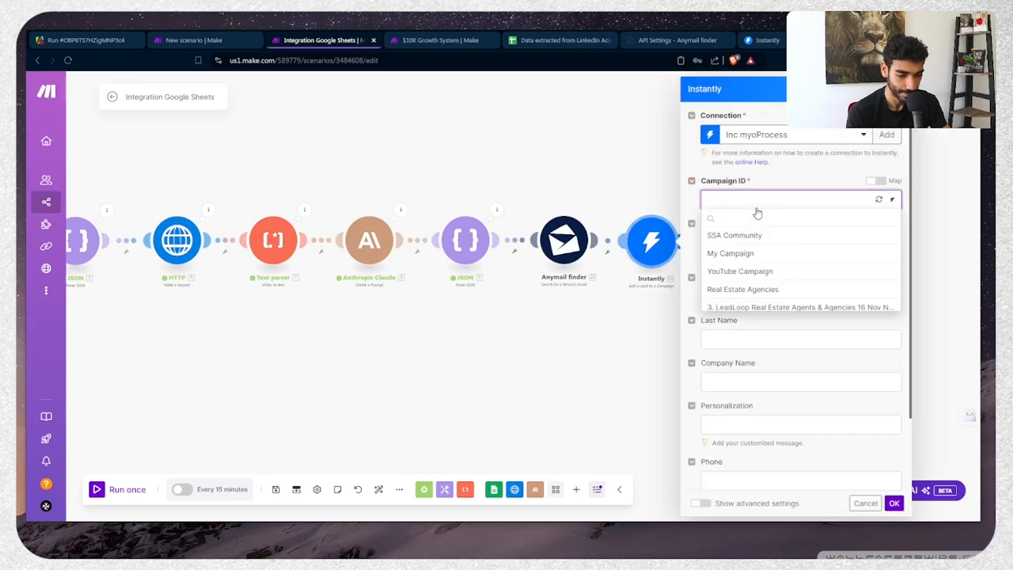
pyautogui.click(763, 235)
pyautogui.click(763, 242)
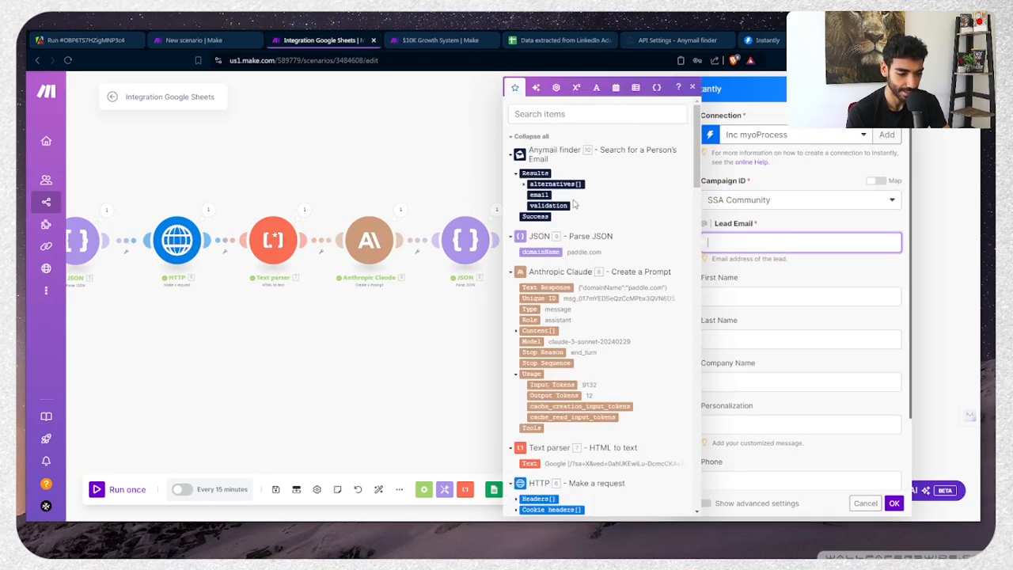
pyautogui.click(538, 194)
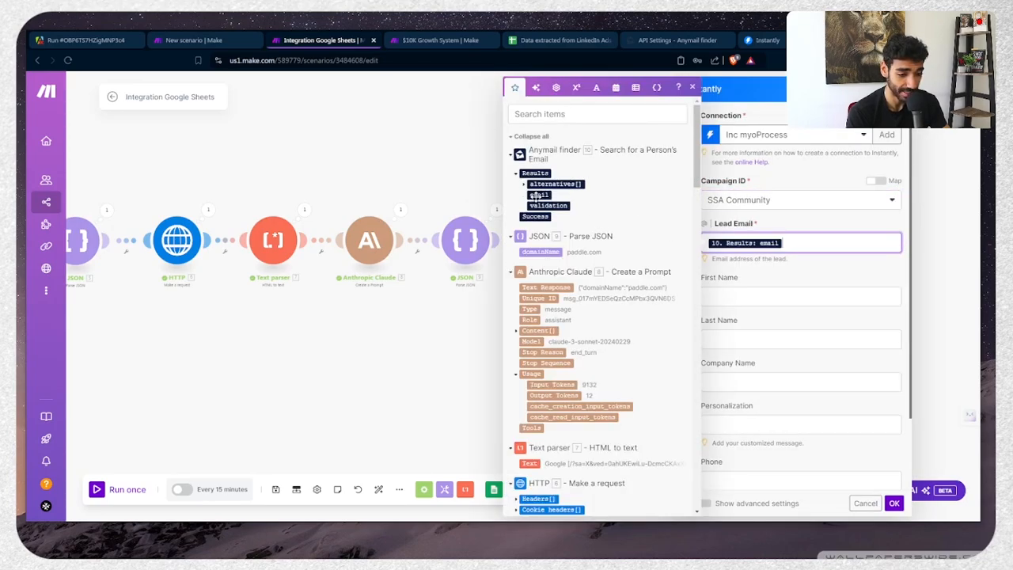
# Fill the lead's first and last names with a formula splitting ceoName on spaces
pyautogui.click(717, 288)
pyautogui.scroll(-3, 552, 236)
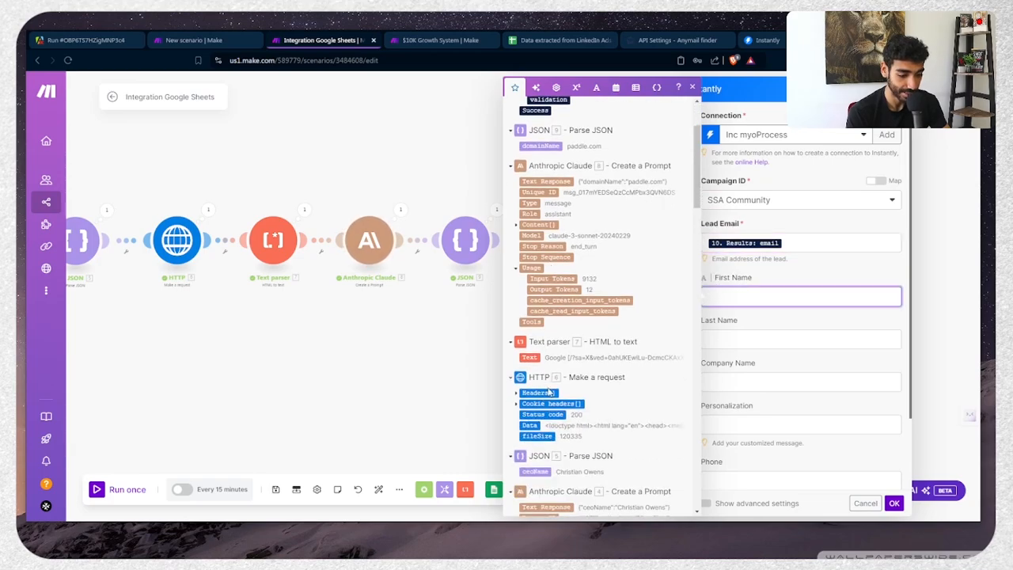
pyautogui.click(535, 471)
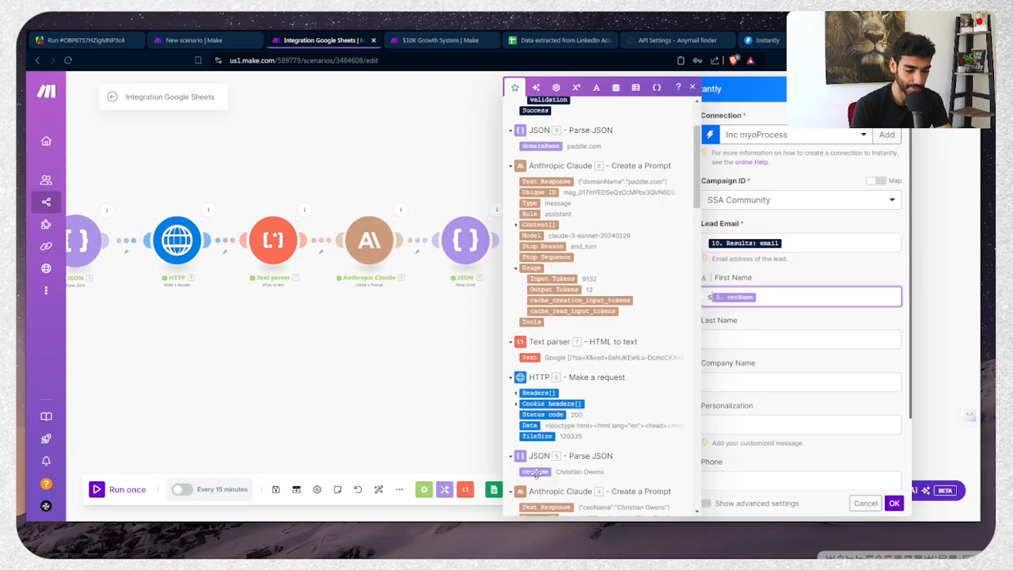
pyautogui.write('plit( ')
pyautogui.write(';')
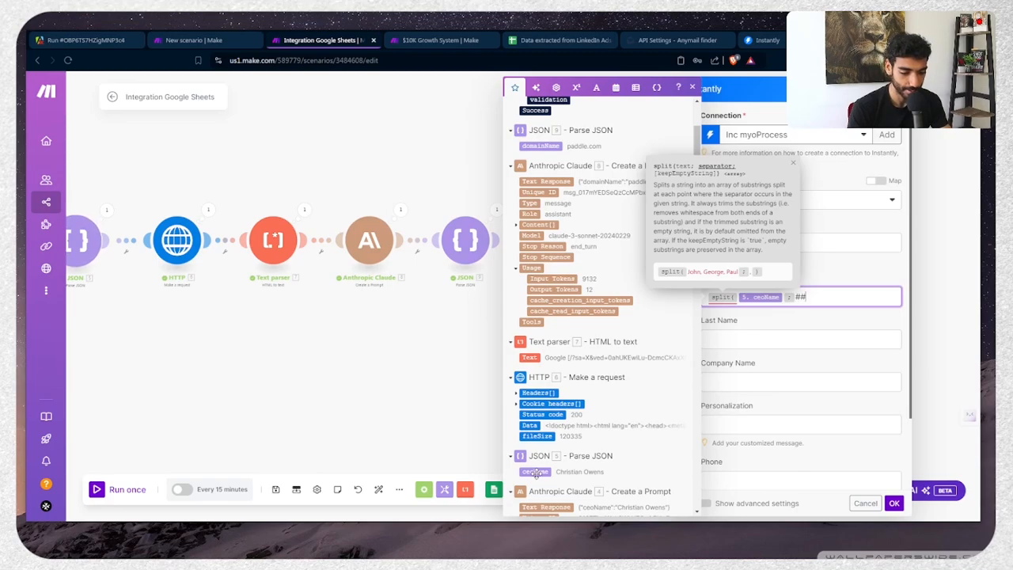
pyautogui.write('{{space')
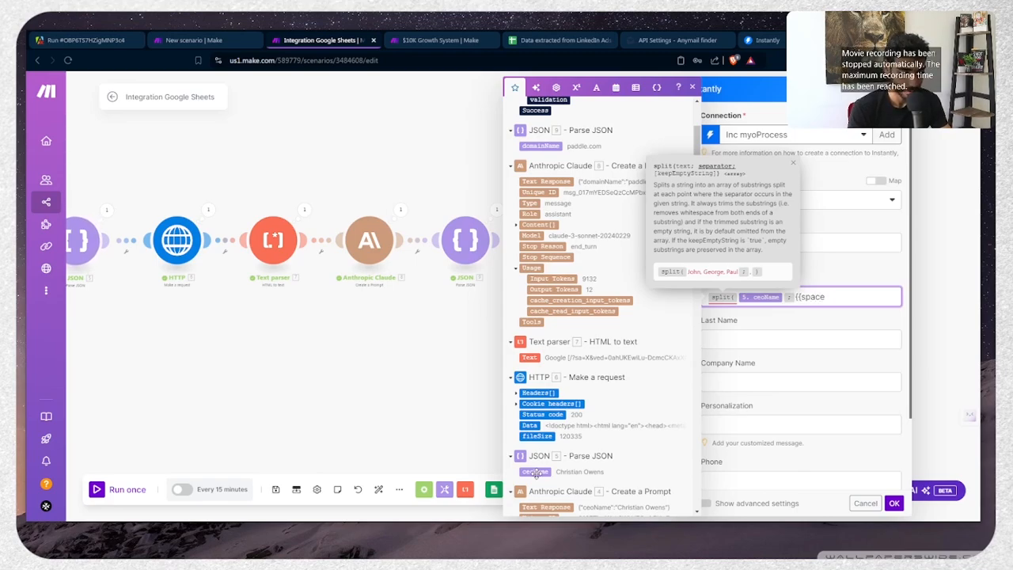
pyautogui.write('}})')
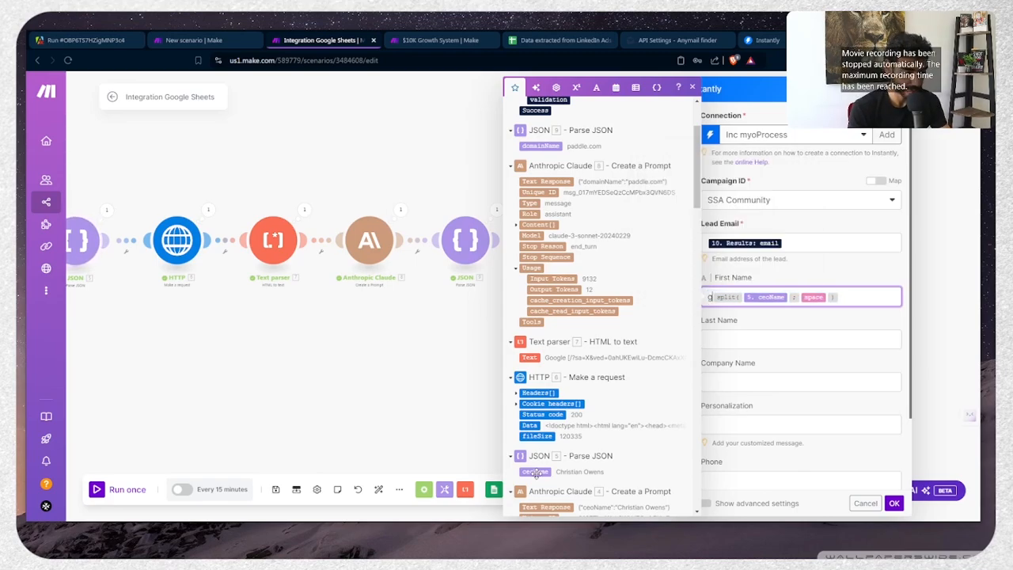
pyautogui.write('et(')
pyautogui.press('End')
pyautogui.write('; ')
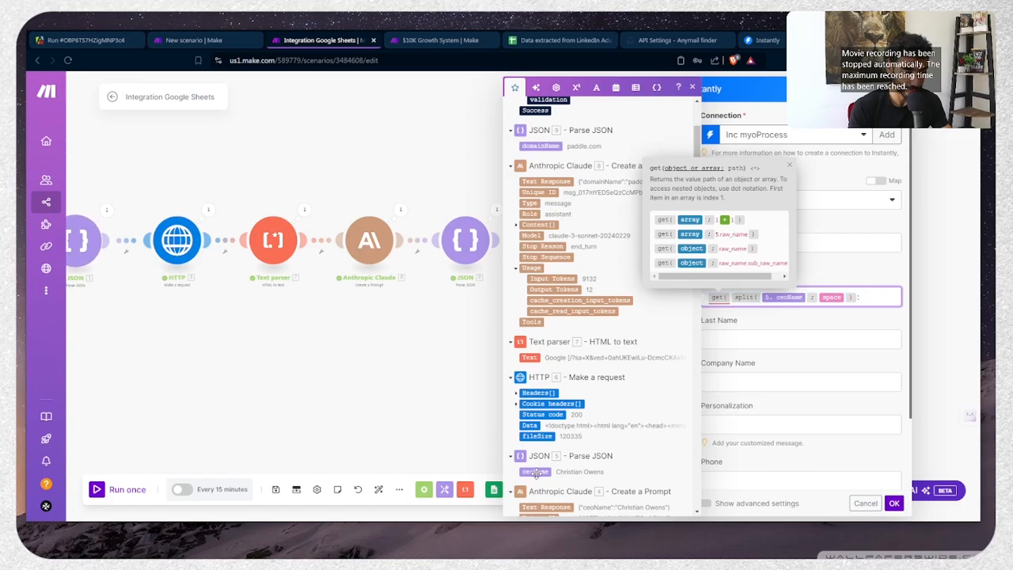
pyautogui.write('1')
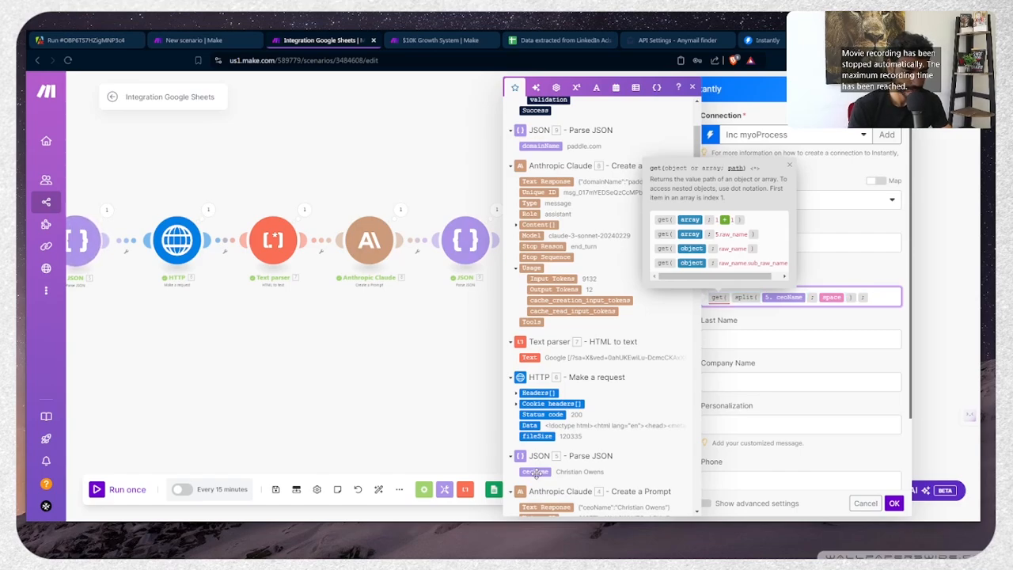
pyautogui.press('Tab')
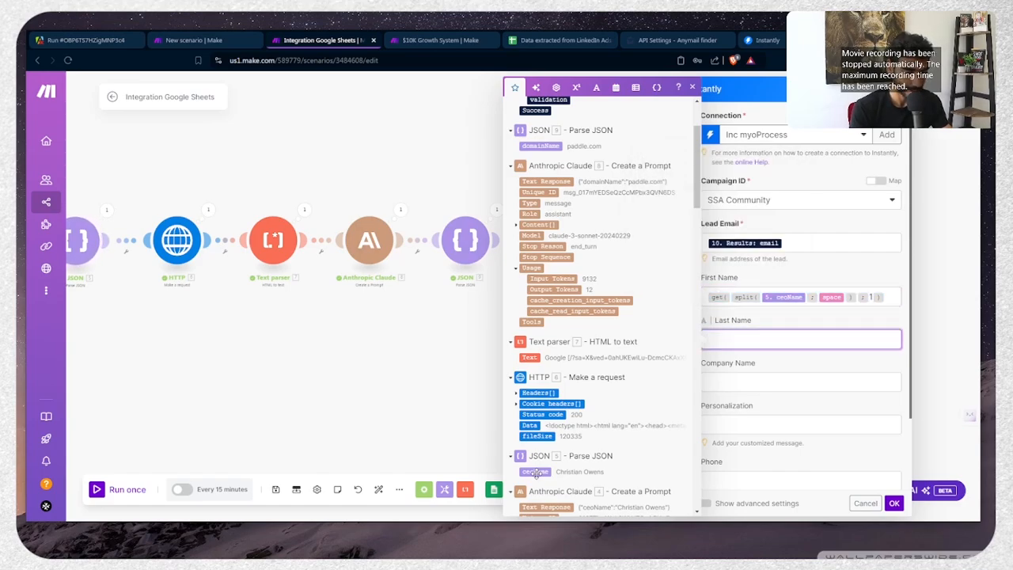
pyautogui.write('get( split( 5. ceoName ; space ) ; 1 )')
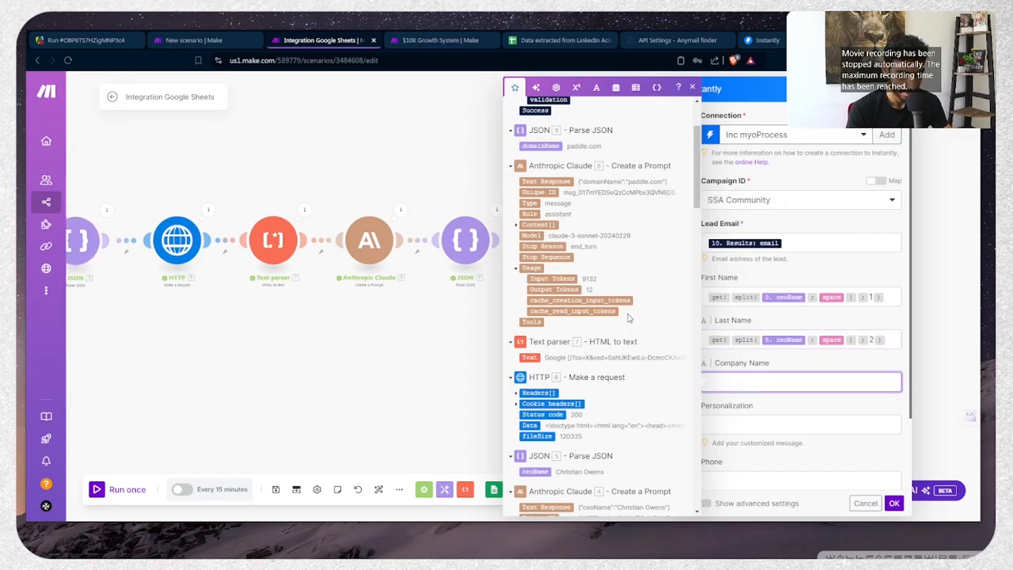
# Map the sheet's Company Name (A) as the lead's company name
pyautogui.scroll(-10, 629, 317)
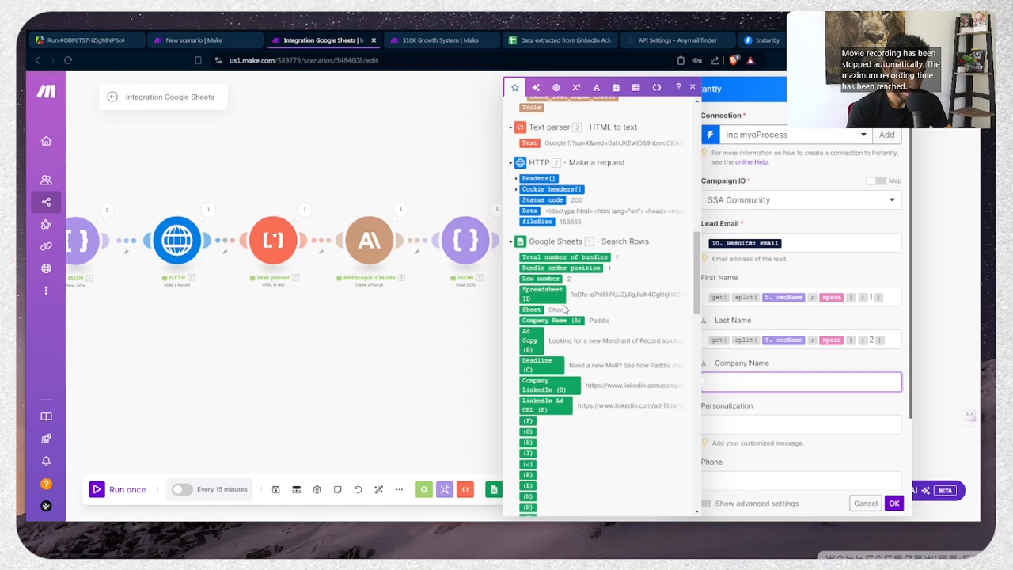
pyautogui.click(558, 320)
pyautogui.press('Tab')
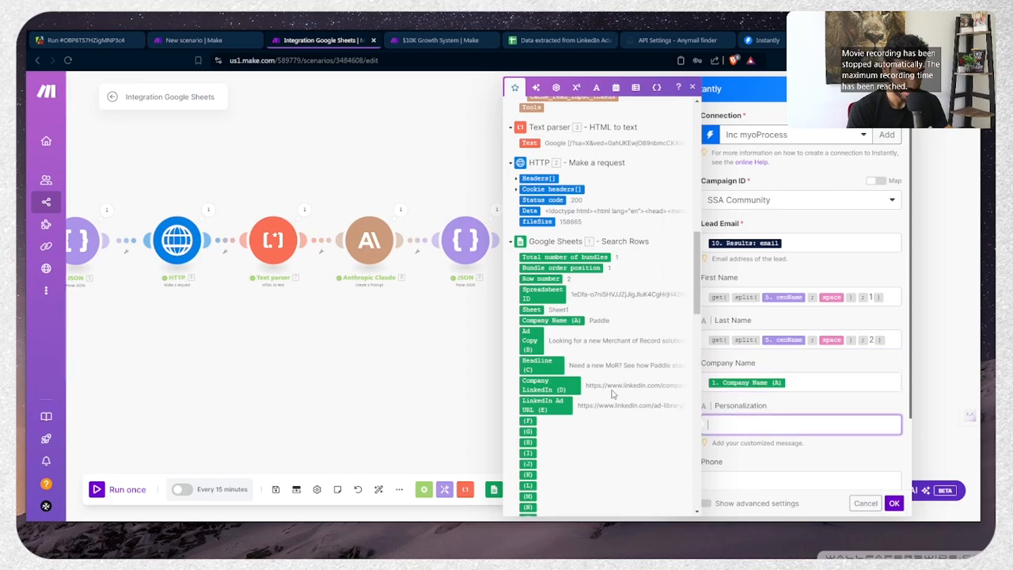
pyautogui.scroll(-2, 611, 394)
pyautogui.scroll(-1, 756, 435)
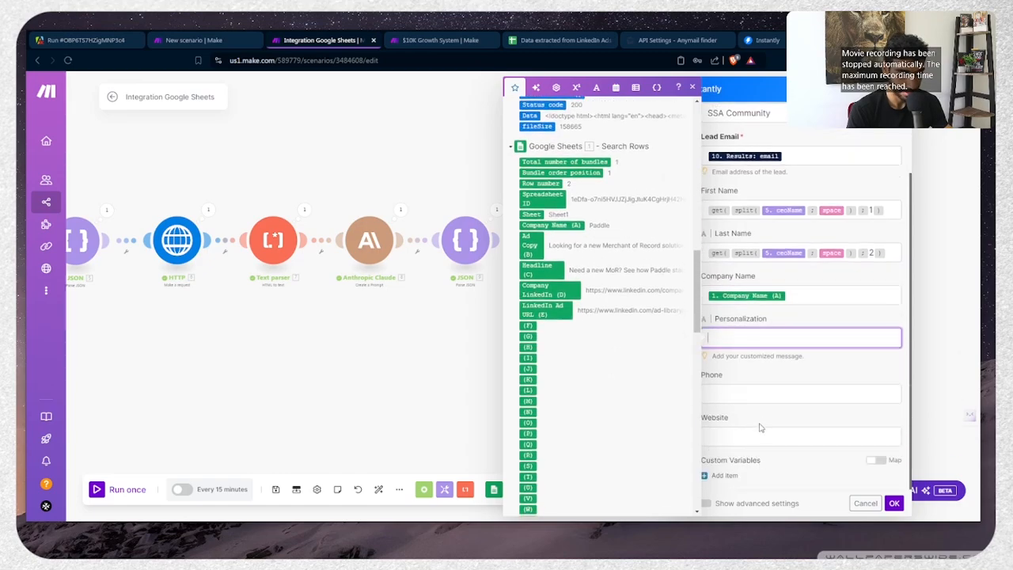
pyautogui.click(752, 440)
pyautogui.scroll(6, 602, 301)
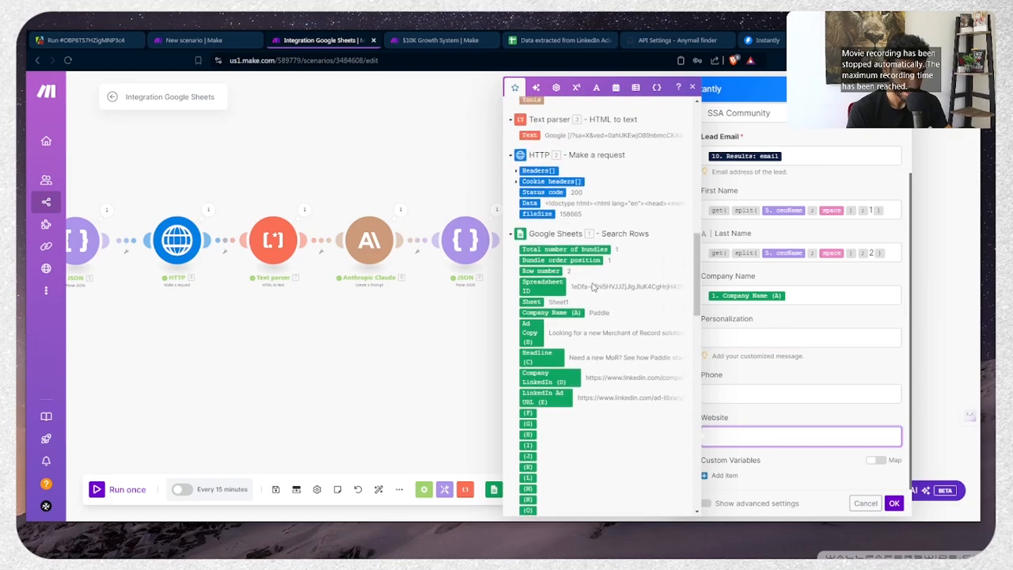
pyautogui.scroll(5, 575, 229)
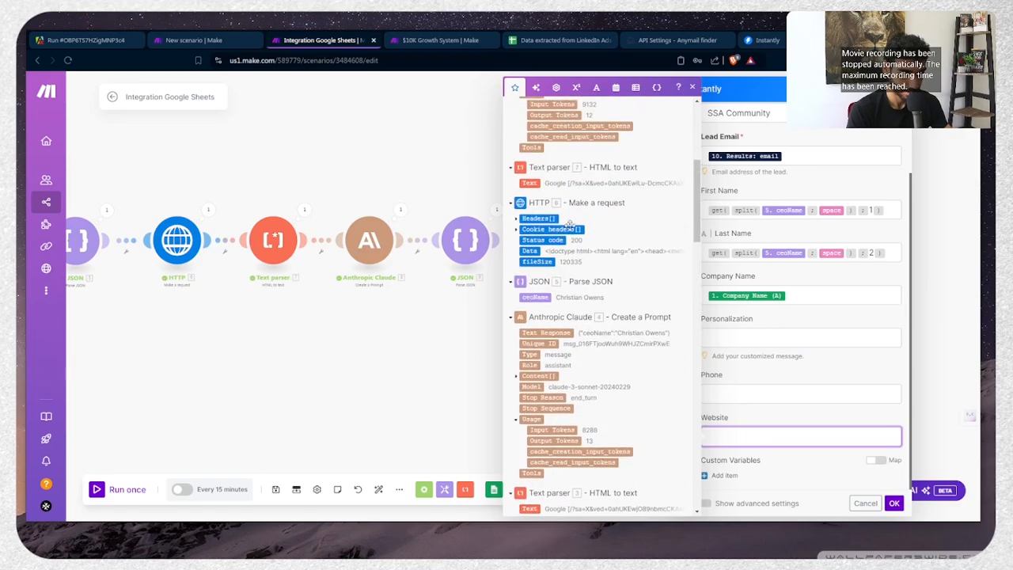
pyautogui.click(540, 211)
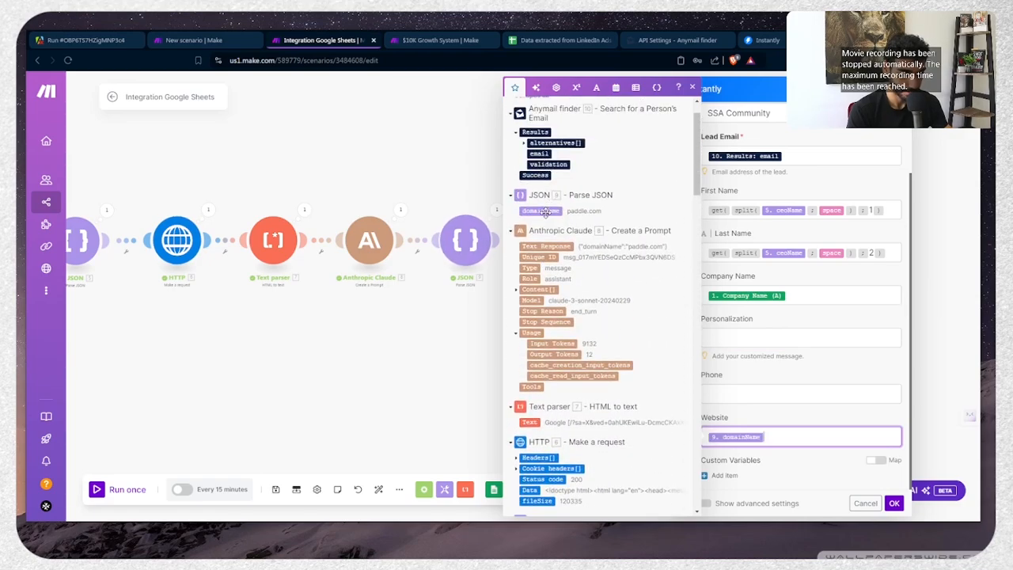
pyautogui.press('Home')
pyautogui.write('http://')
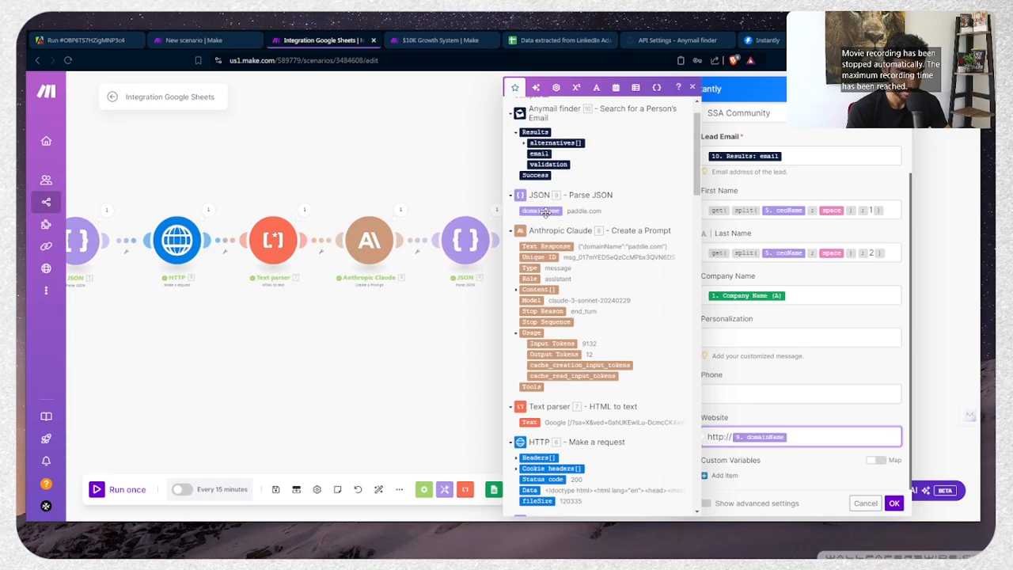
pyautogui.click(891, 503)
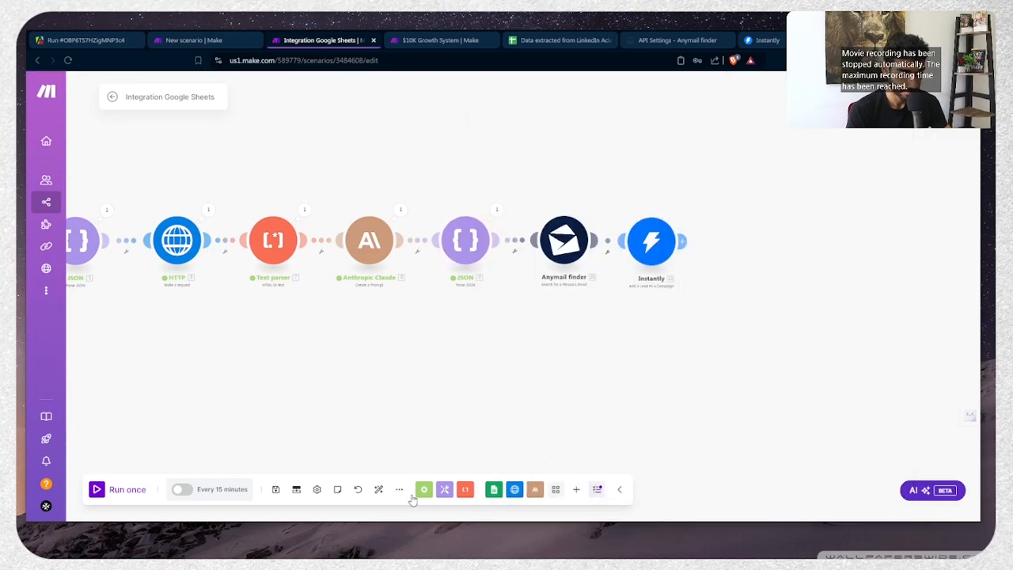
pyautogui.click(378, 489)
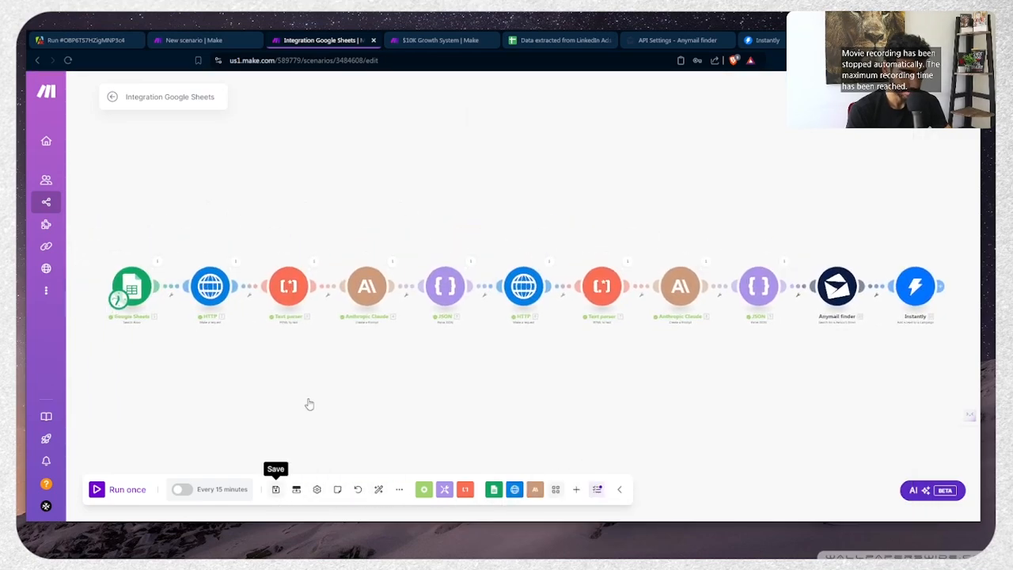
pyautogui.click(761, 40)
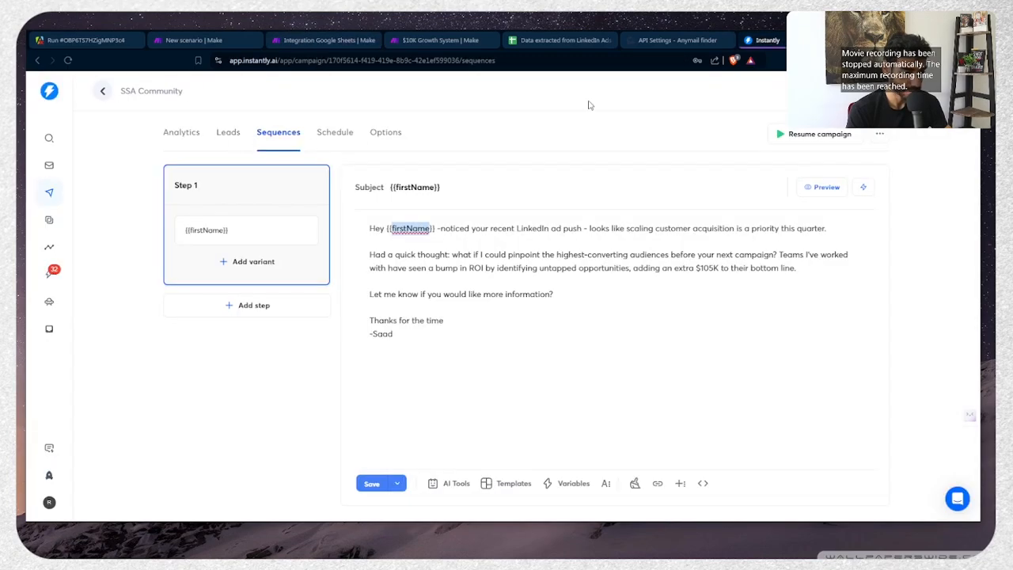
# Rename the SSA Community campaign to 'SaaS campaign' from the campaigns list
pyautogui.click(879, 135)
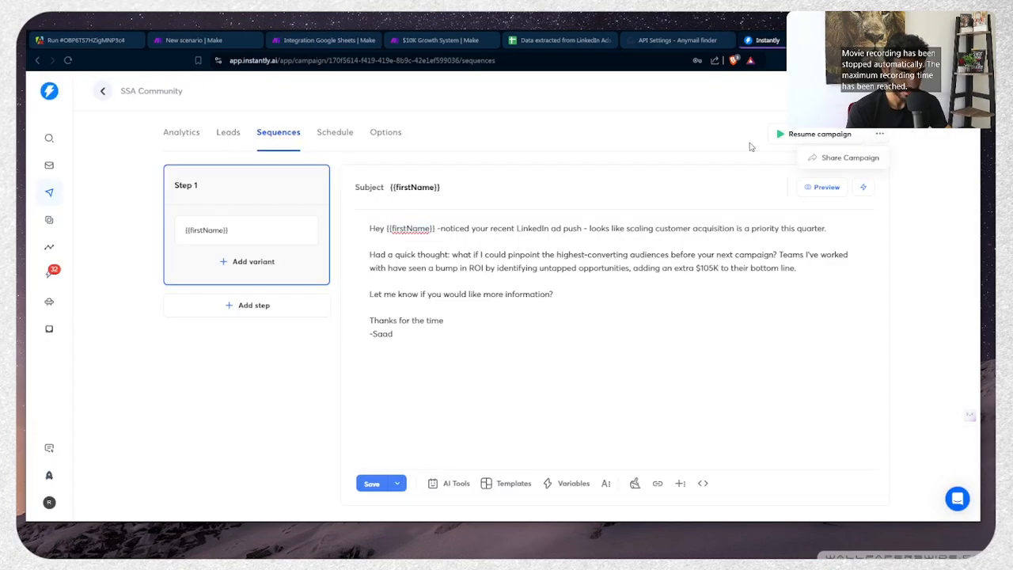
pyautogui.click(102, 91)
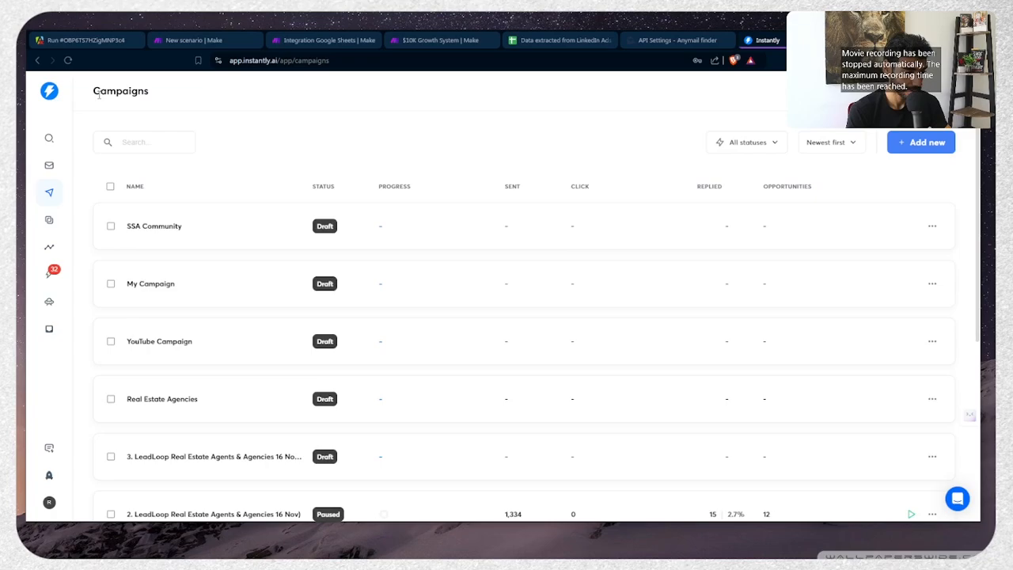
pyautogui.click(933, 226)
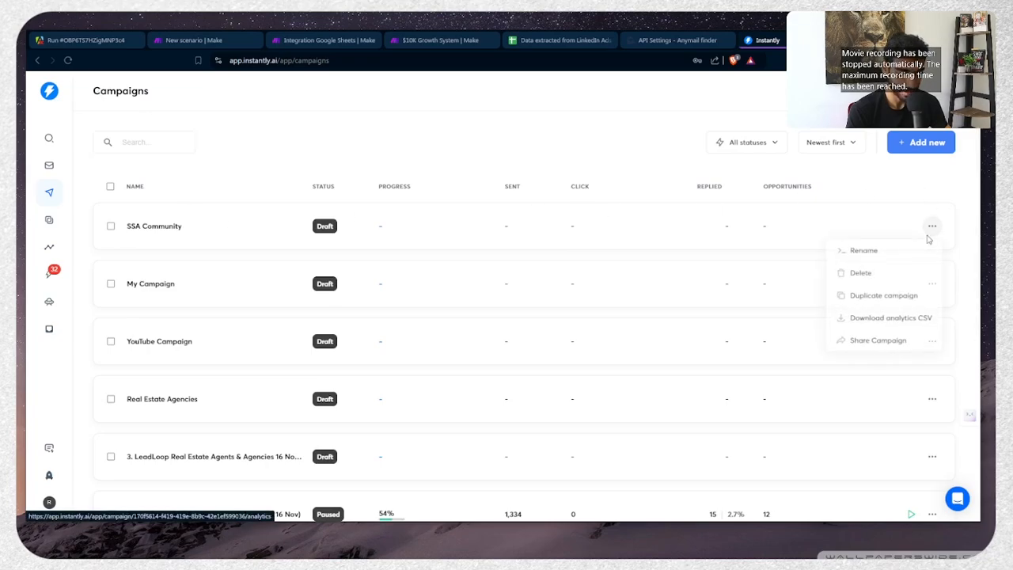
pyautogui.click(855, 252)
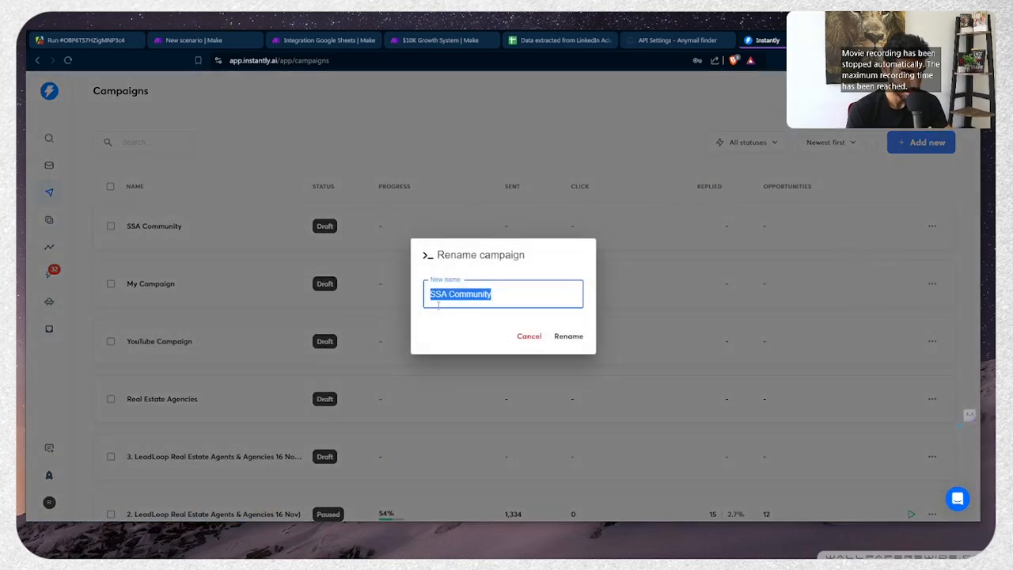
pyautogui.write('SaaS campaign')
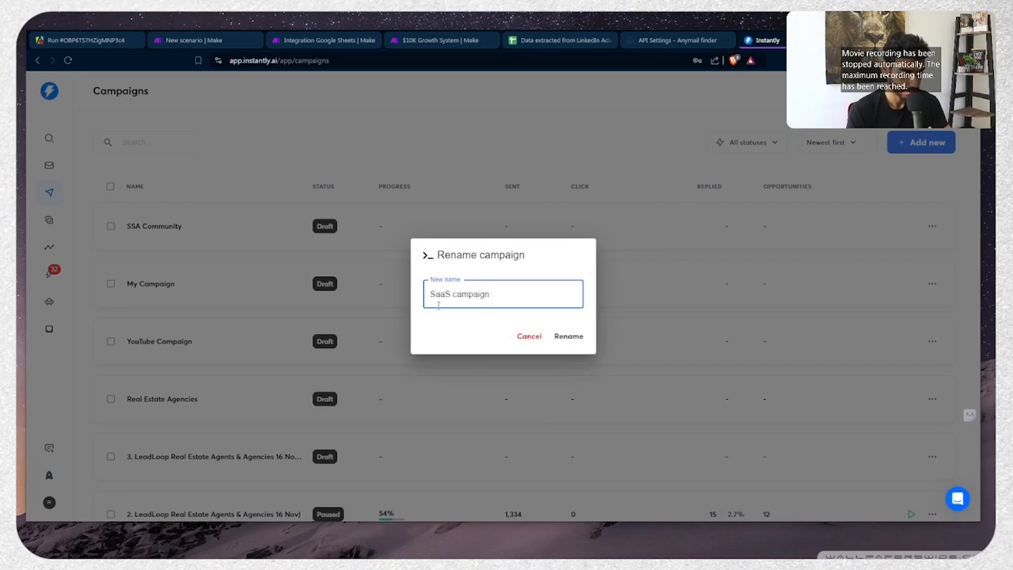
pyautogui.click(565, 337)
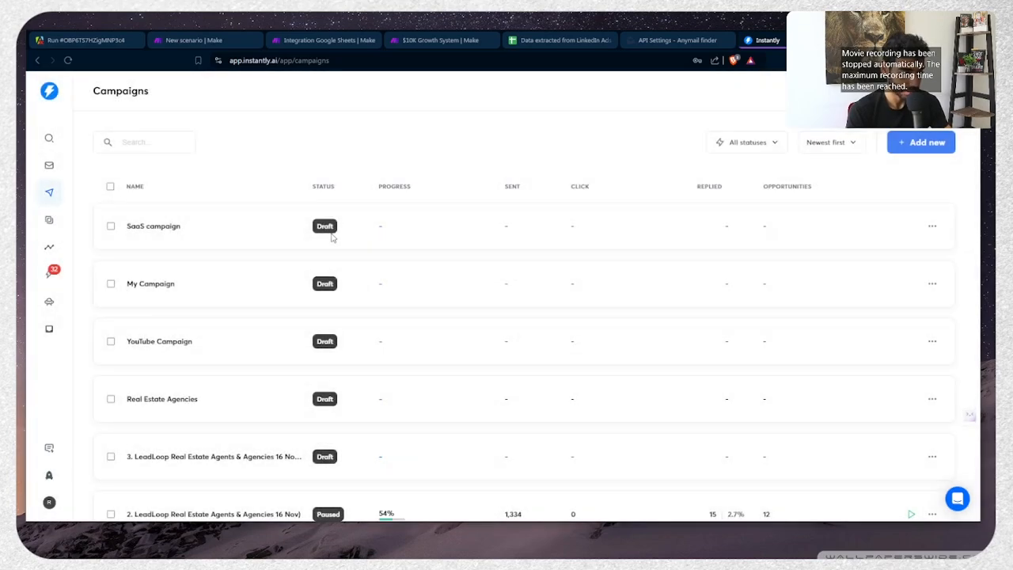
# Select all leads on the SaaS campaign's Leads page and delete them
pyautogui.click(199, 235)
pyautogui.click(229, 133)
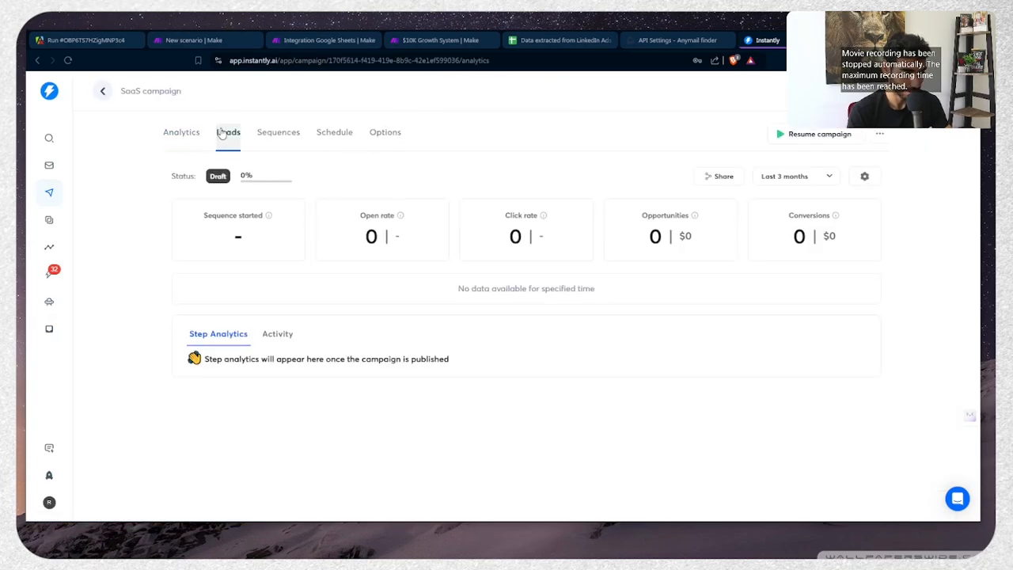
pyautogui.click(172, 206)
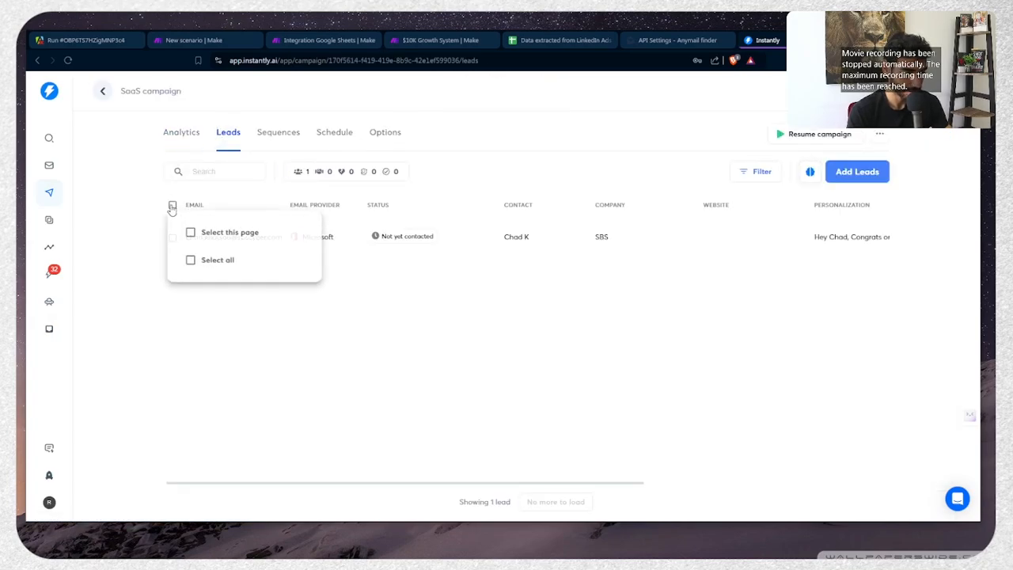
pyautogui.click(201, 261)
pyautogui.click(196, 235)
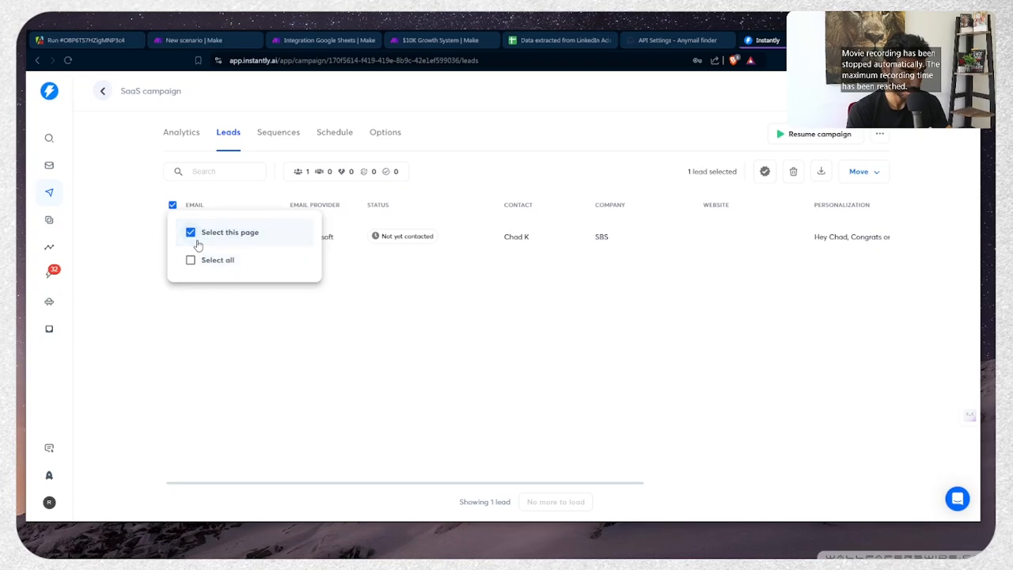
pyautogui.click(793, 172)
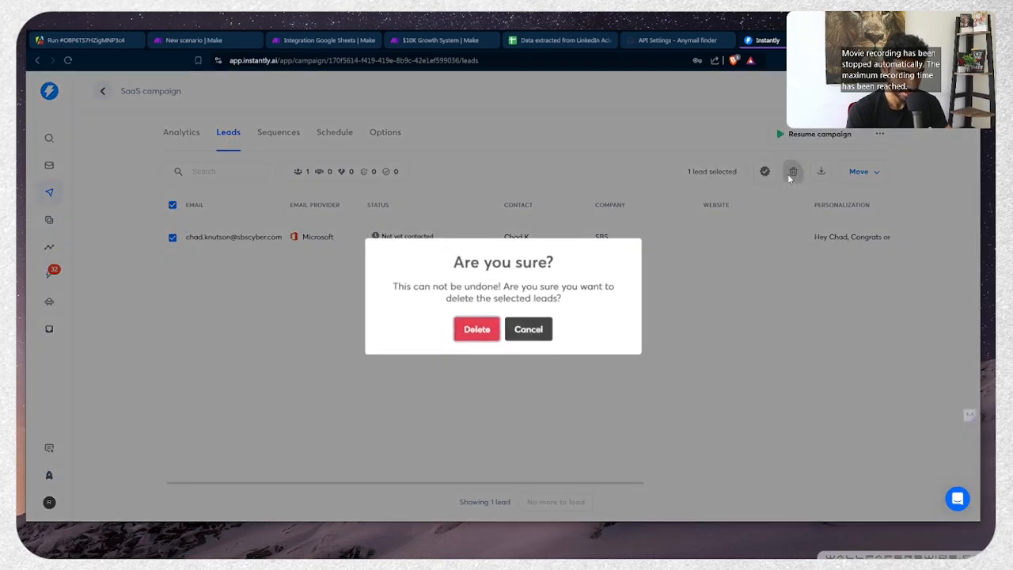
pyautogui.click(463, 331)
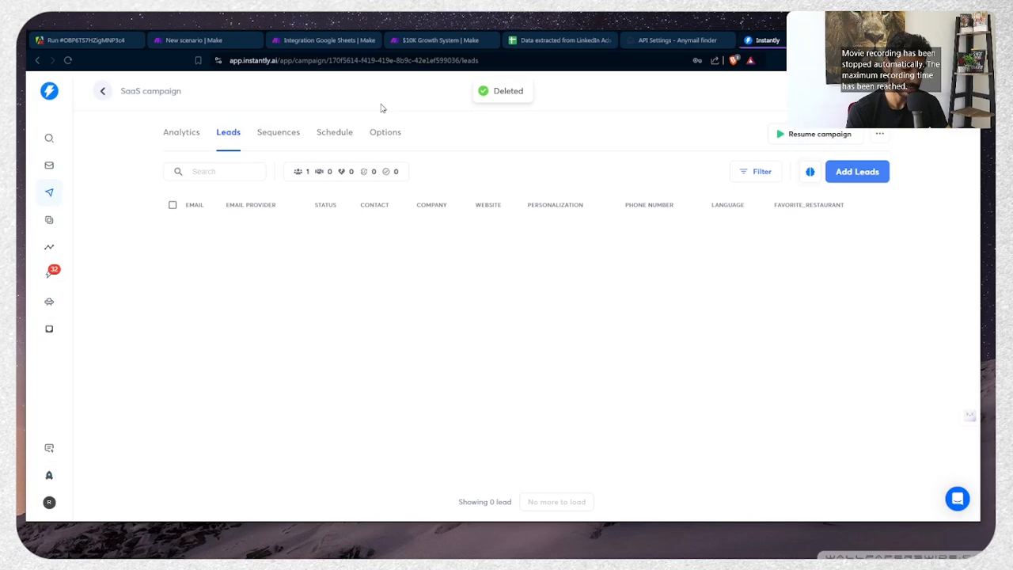
# Look over the campaign's sequence and analytics, then return to the Make scenario
pyautogui.click(535, 14)
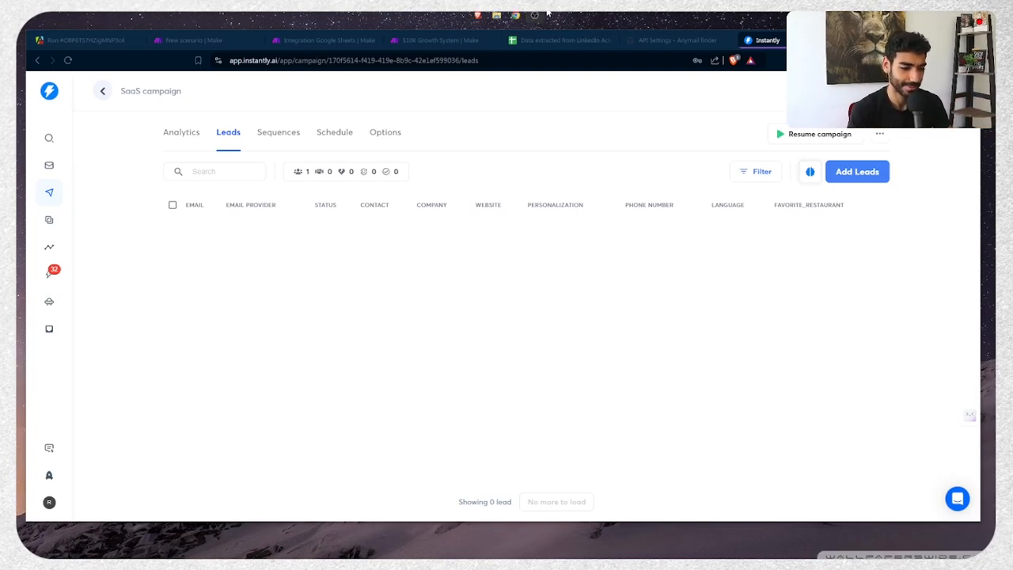
pyautogui.click(535, 15)
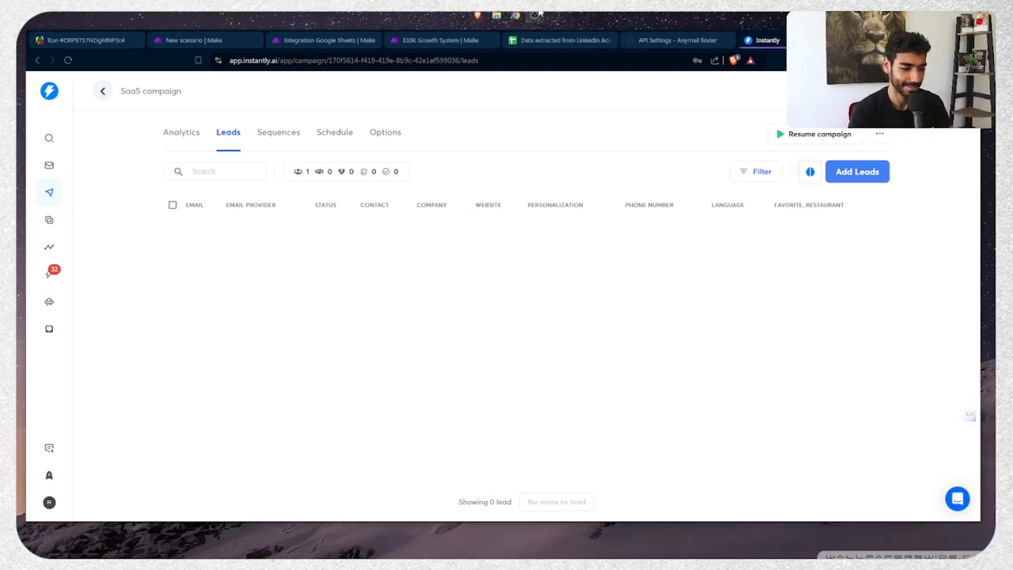
pyautogui.click(267, 133)
pyautogui.click(181, 132)
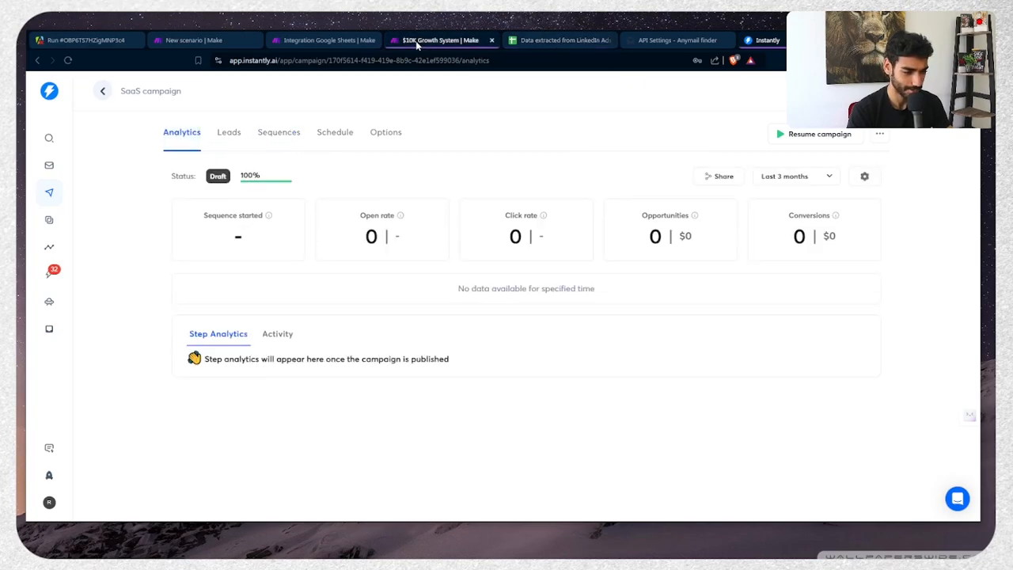
pyautogui.click(326, 40)
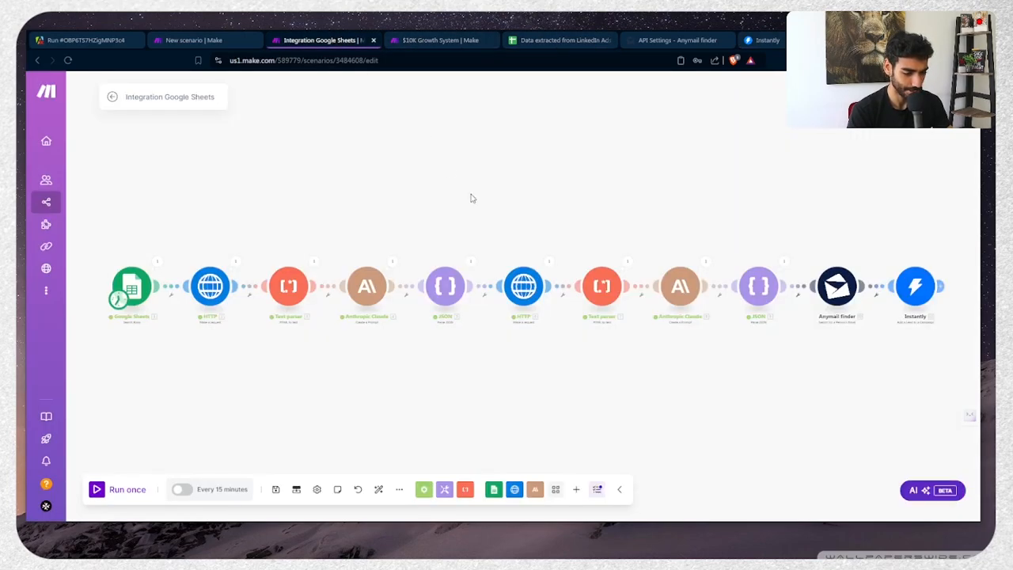
# Start a filter on the JSON–Anymail finder link, discard it, and pan to Instantly
pyautogui.click(798, 289)
pyautogui.click(701, 302)
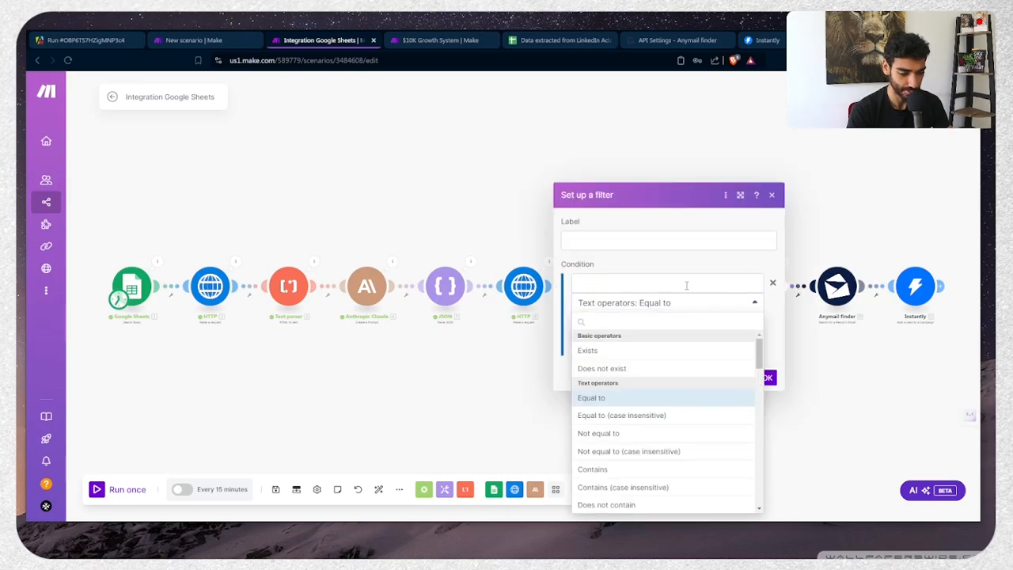
pyautogui.click(684, 285)
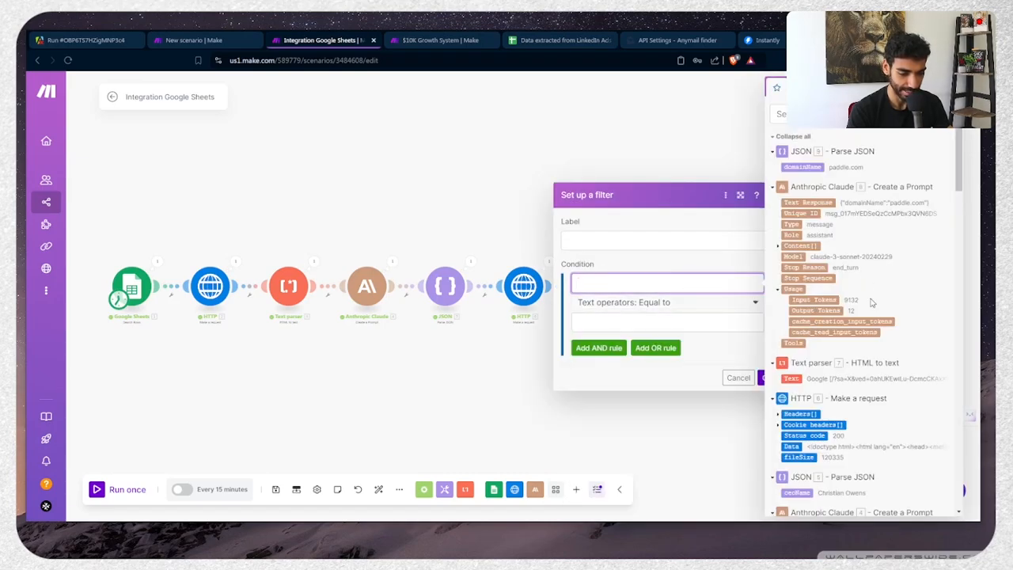
pyautogui.scroll(-2, 872, 304)
pyautogui.click(522, 382)
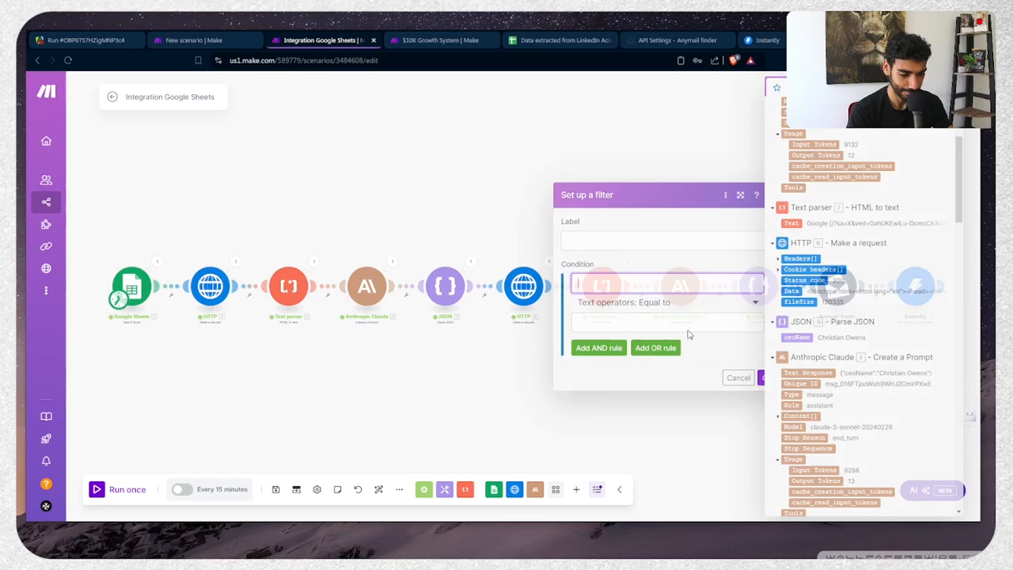
pyautogui.moveTo(821, 325); pyautogui.dragTo(742, 320)
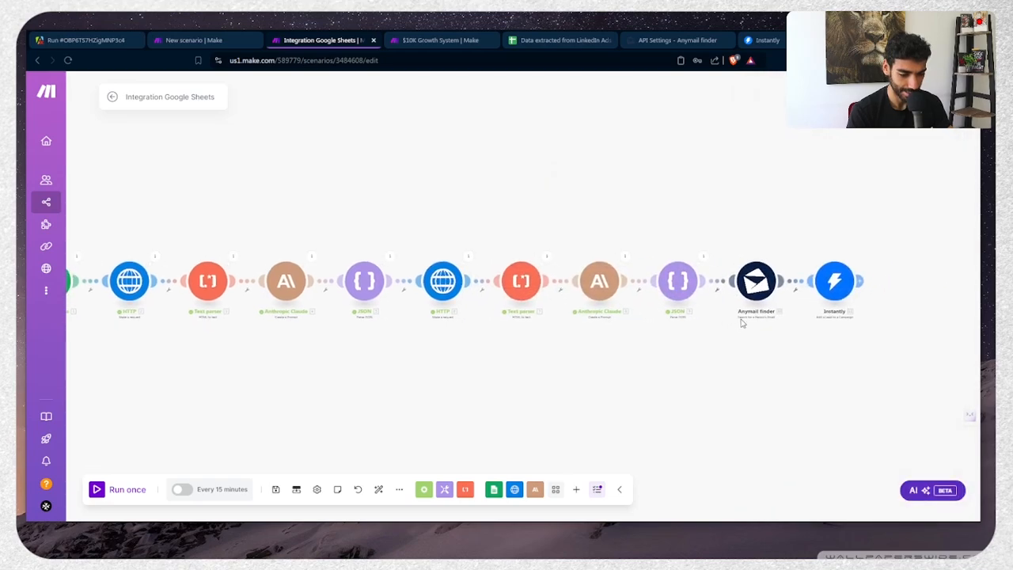
# Add a filter before Instantly requiring Anymail finder's Results: email to exist
pyautogui.click(795, 286)
pyautogui.click(697, 271)
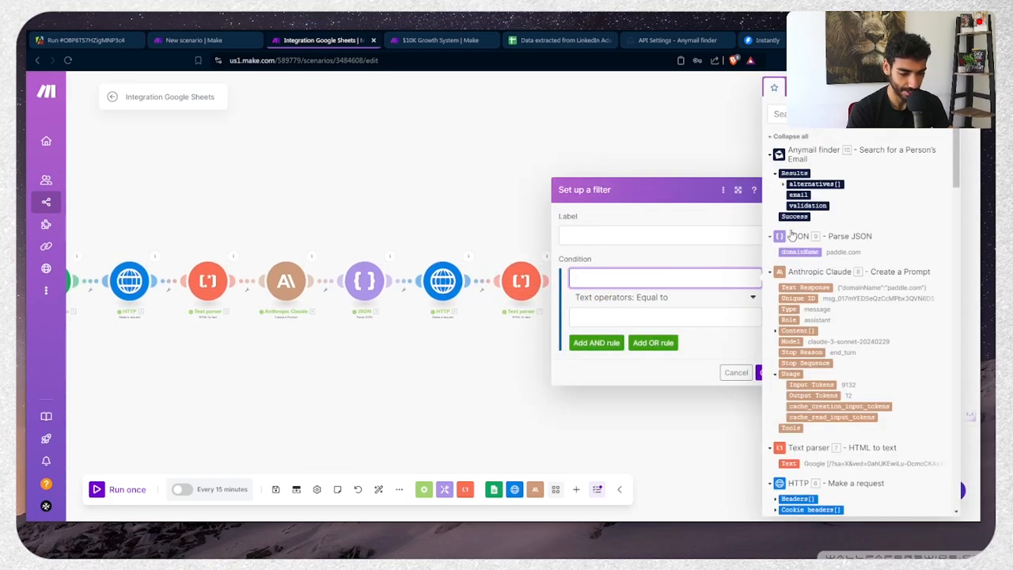
pyautogui.click(800, 194)
pyautogui.click(682, 306)
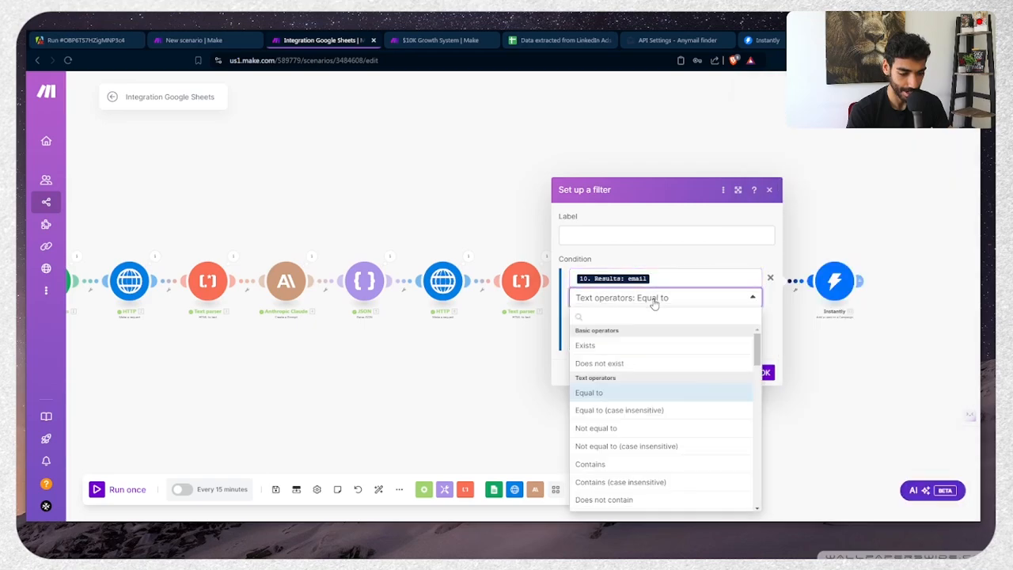
pyautogui.click(620, 348)
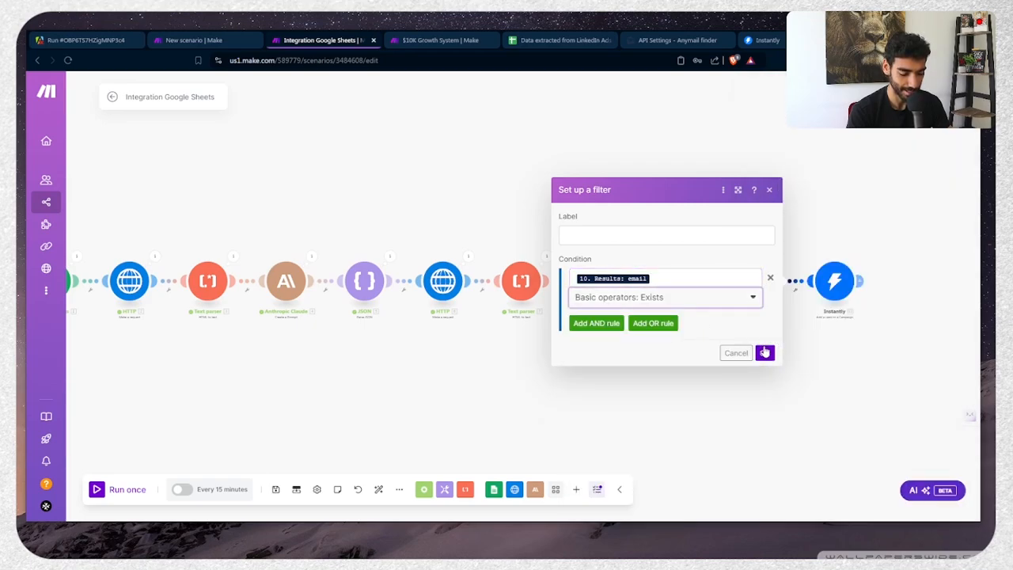
pyautogui.click(765, 352)
pyautogui.moveTo(559, 398); pyautogui.dragTo(746, 378)
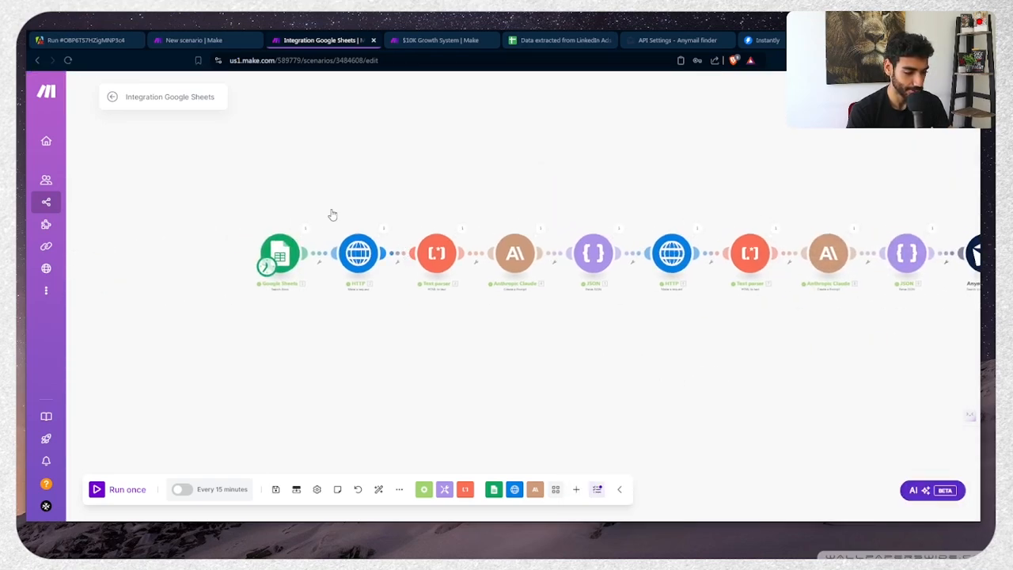
# Set the Google Sheets search Limit to 5 rows, then execute the full scenario with Run once
pyautogui.click(281, 255)
pyautogui.click(364, 456)
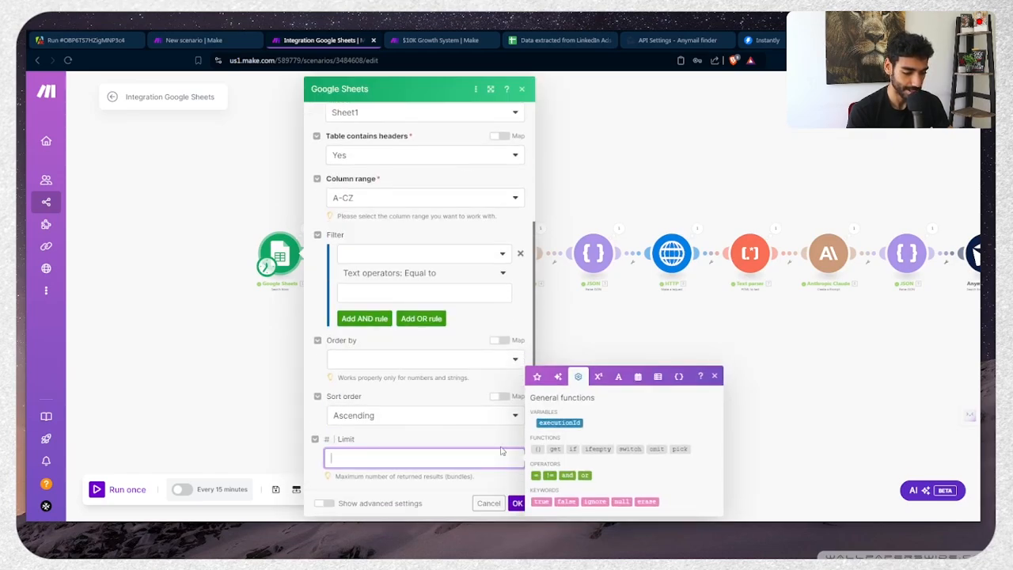
pyautogui.click(516, 503)
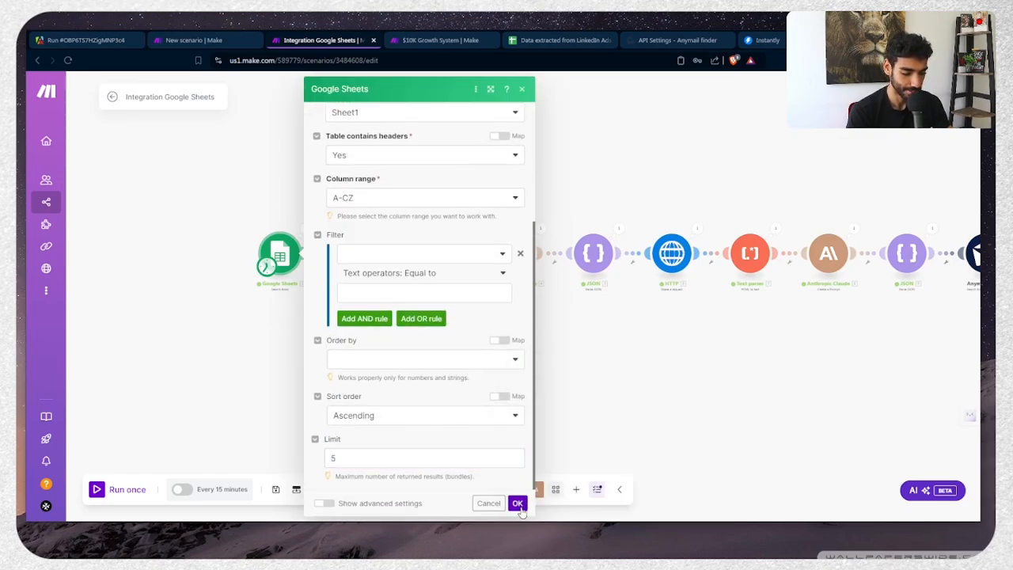
pyautogui.click(118, 496)
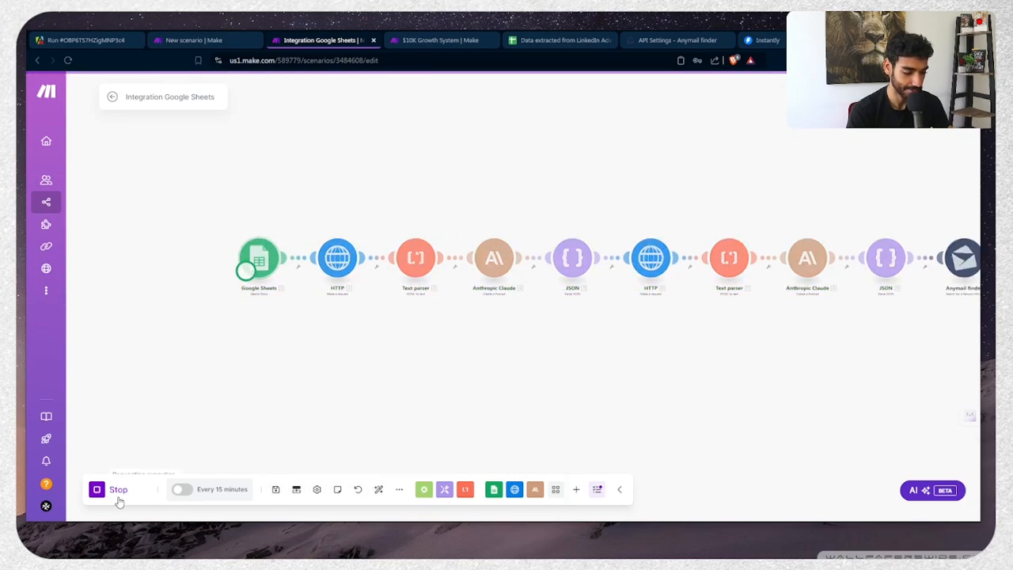
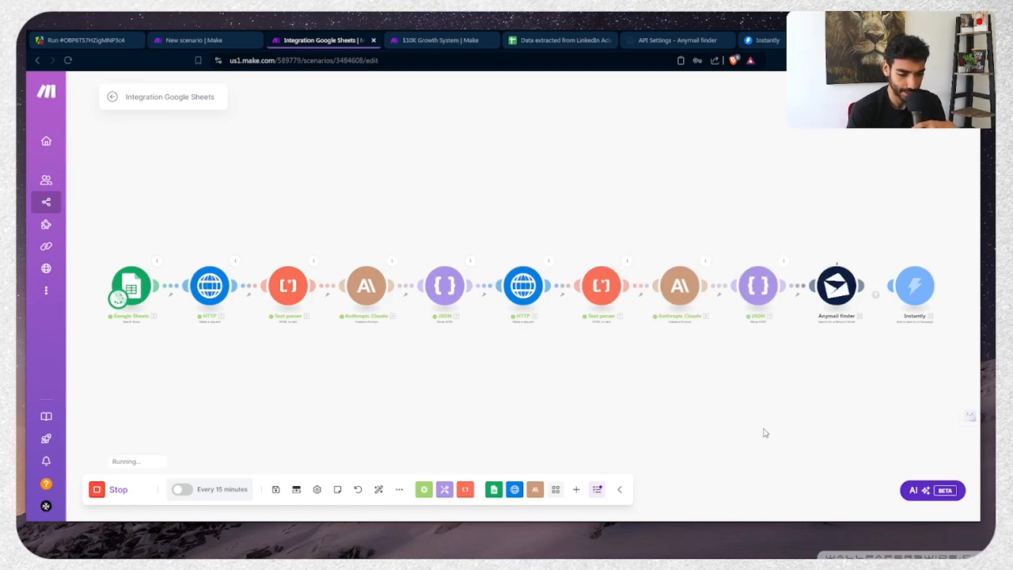
# Bring the scenario's final modules into view, then switch to the Instantly SaaS campaign analytics page
pyautogui.moveTo(765, 433); pyautogui.dragTo(582, 398)
pyautogui.scroll(2, 710, 324)
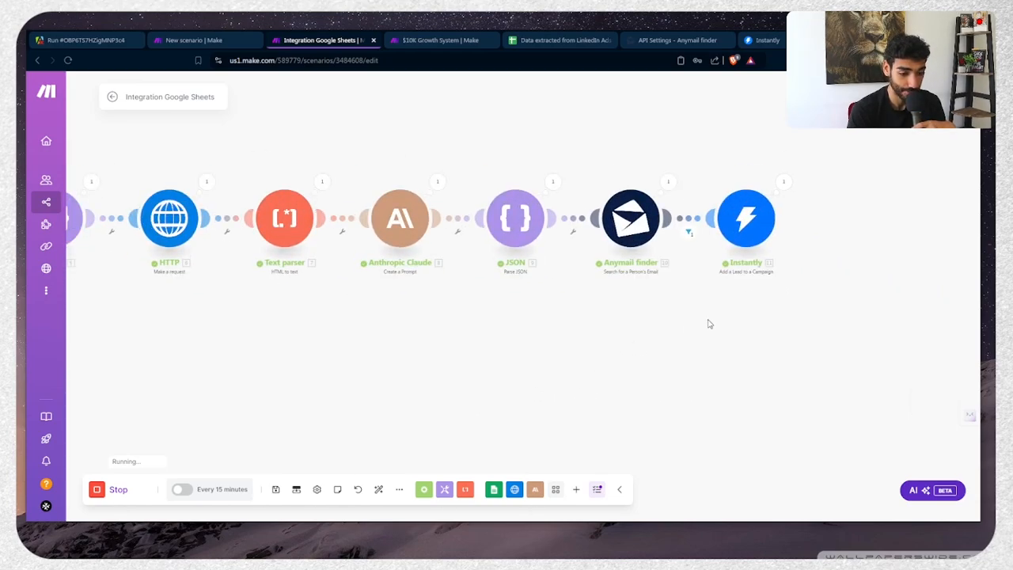
pyautogui.click(764, 39)
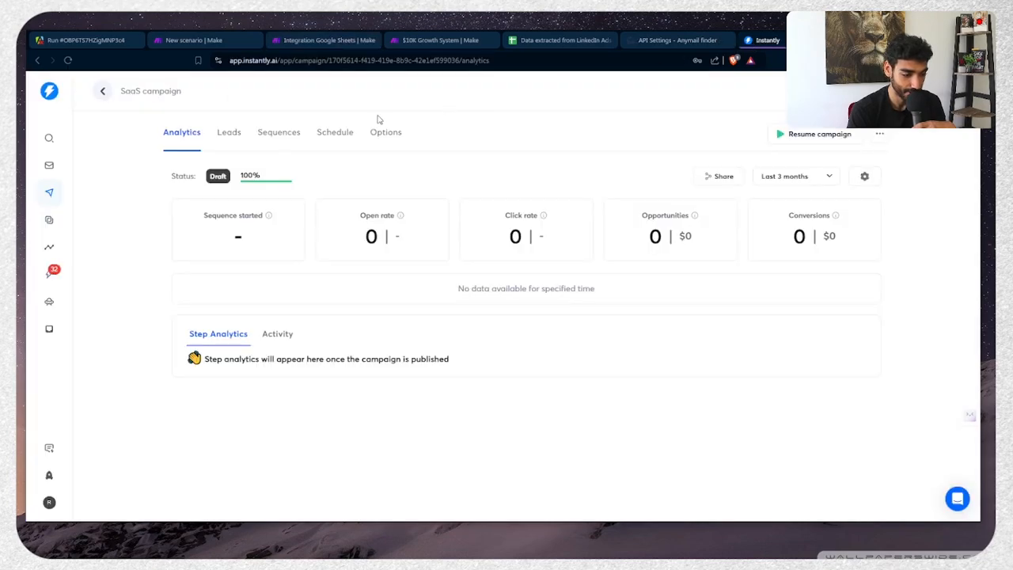
# Show the SaaS campaign's Leads list and reload it to pick up the new lead
pyautogui.click(231, 135)
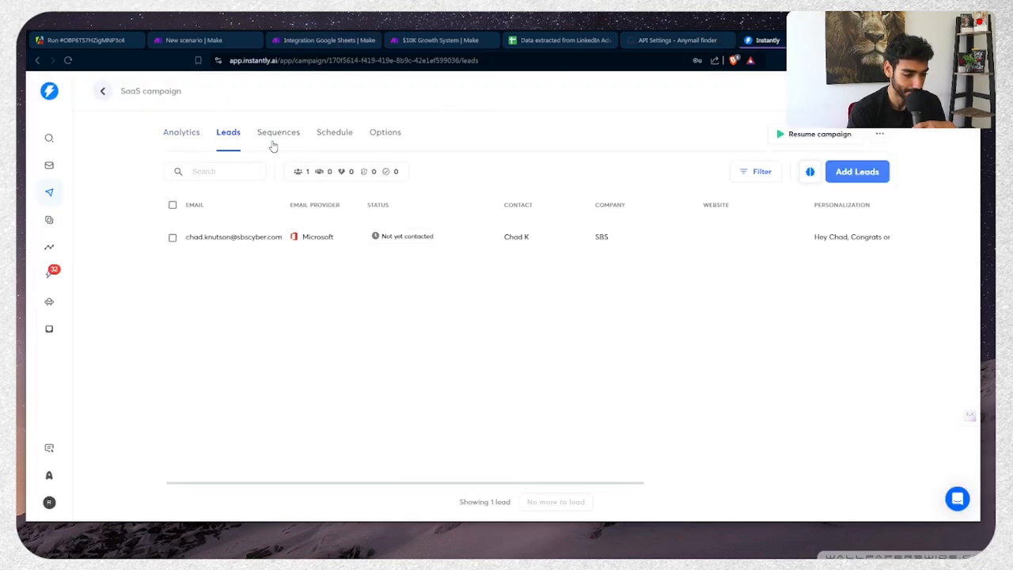
pyautogui.click(305, 60)
pyautogui.press('Return')
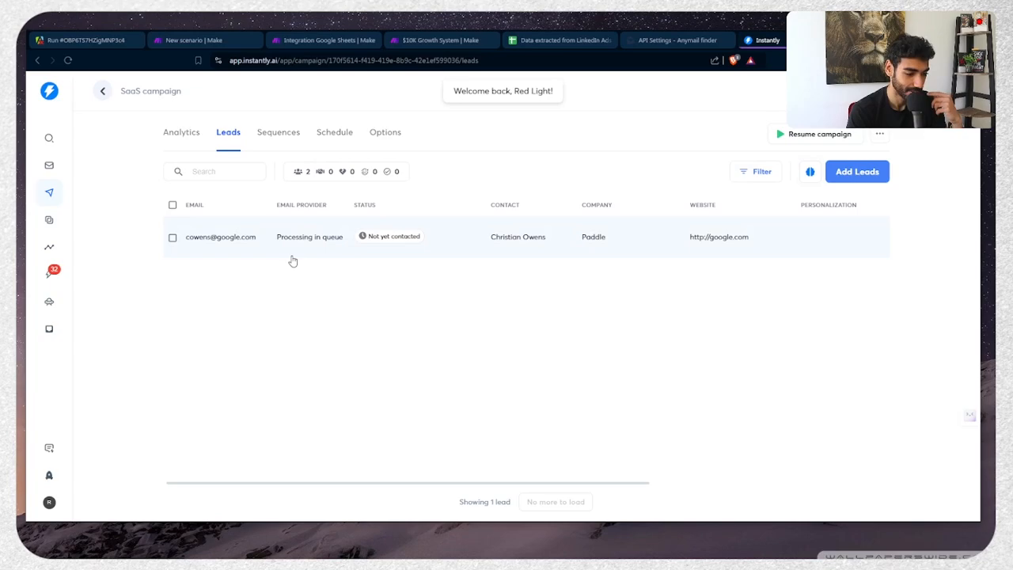
# Review the new Paddle lead's row and Lead Details, then return to the Make scenario
pyautogui.hscroll(3, 406, 220)
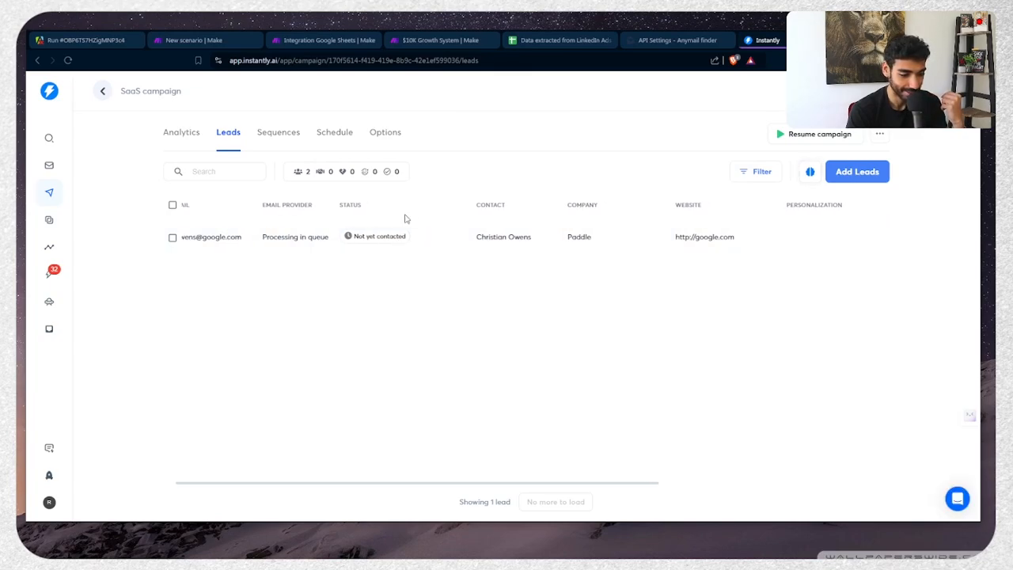
pyautogui.hscroll(-3, 507, 220)
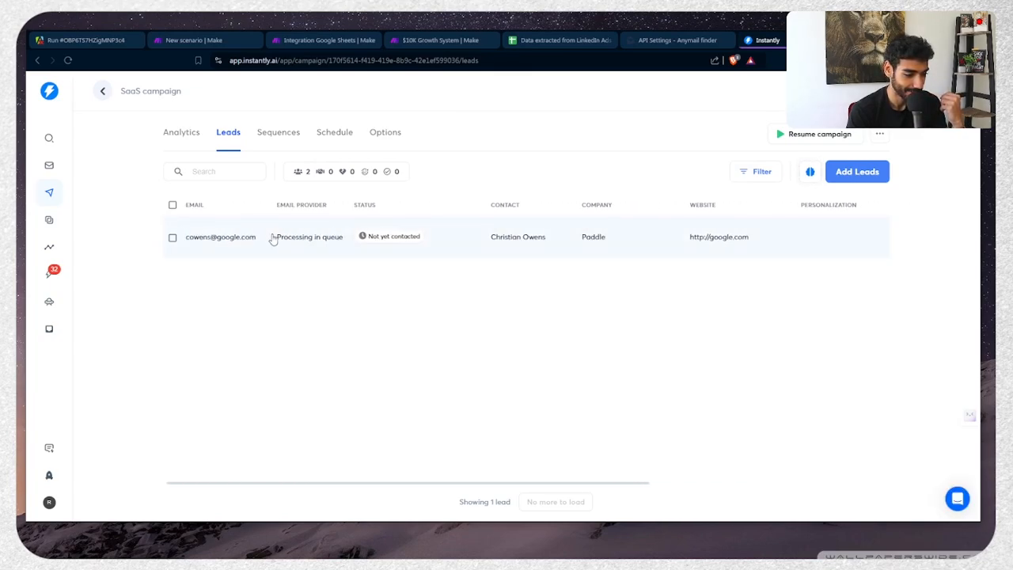
pyautogui.hscroll(3, 327, 214)
pyautogui.hscroll(-3, 328, 214)
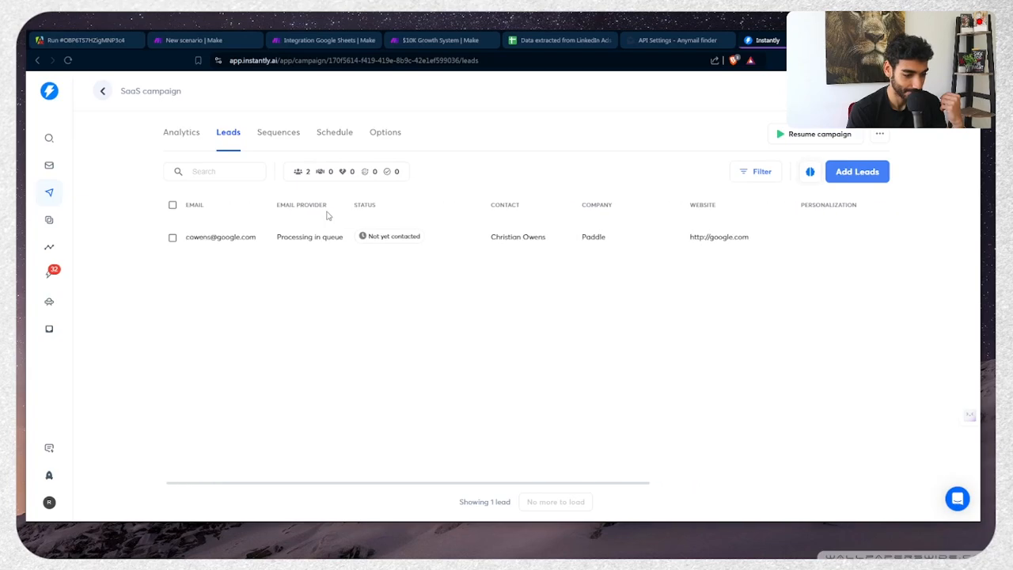
pyautogui.moveTo(555, 246); pyautogui.dragTo(492, 247)
pyautogui.click(543, 241)
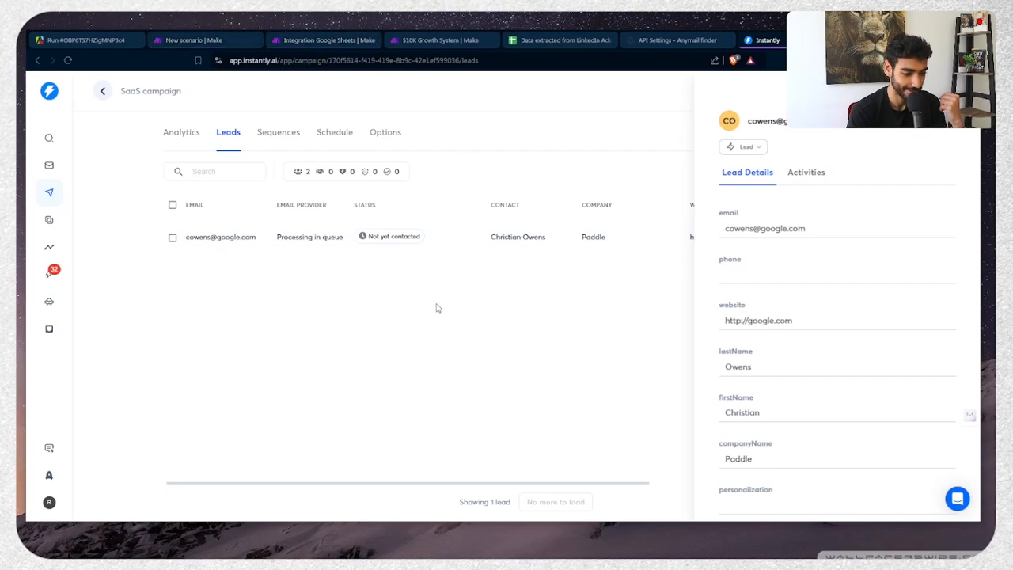
pyautogui.click(324, 40)
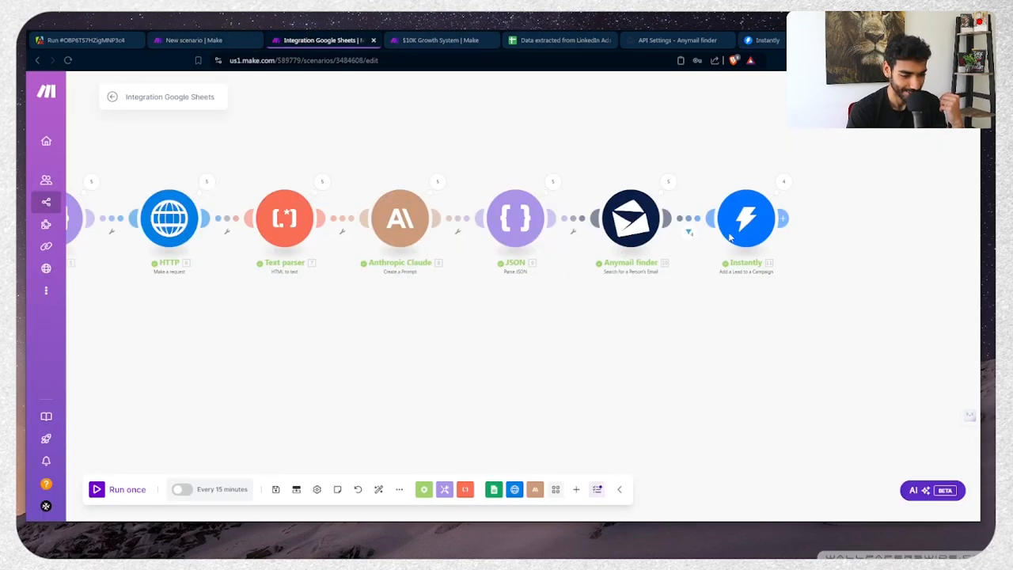
# Check the emails Anymail finder found in Operations 5 and 4
pyautogui.moveTo(631, 335); pyautogui.dragTo(538, 362)
pyautogui.click(577, 207)
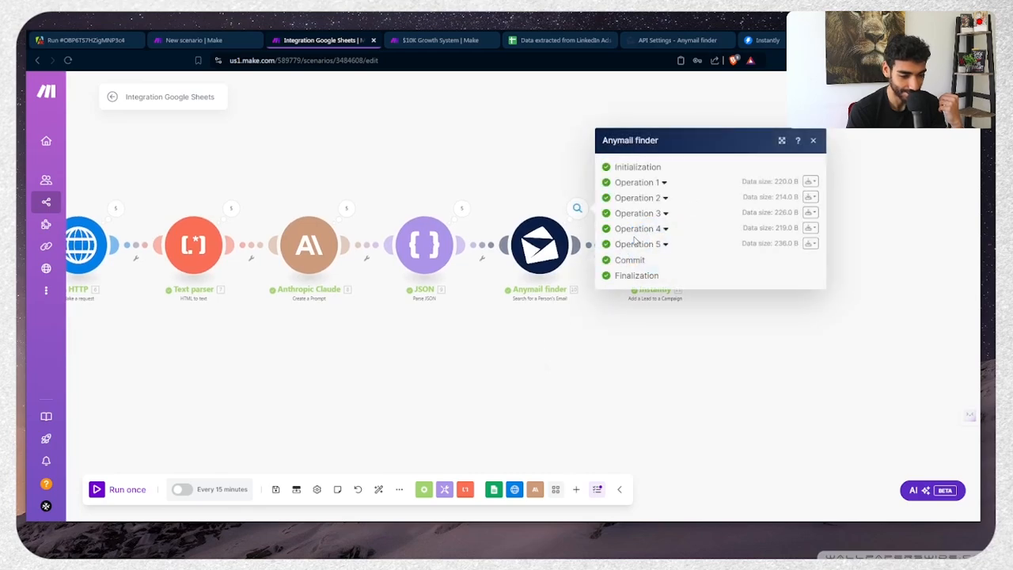
pyautogui.click(638, 244)
pyautogui.click(644, 321)
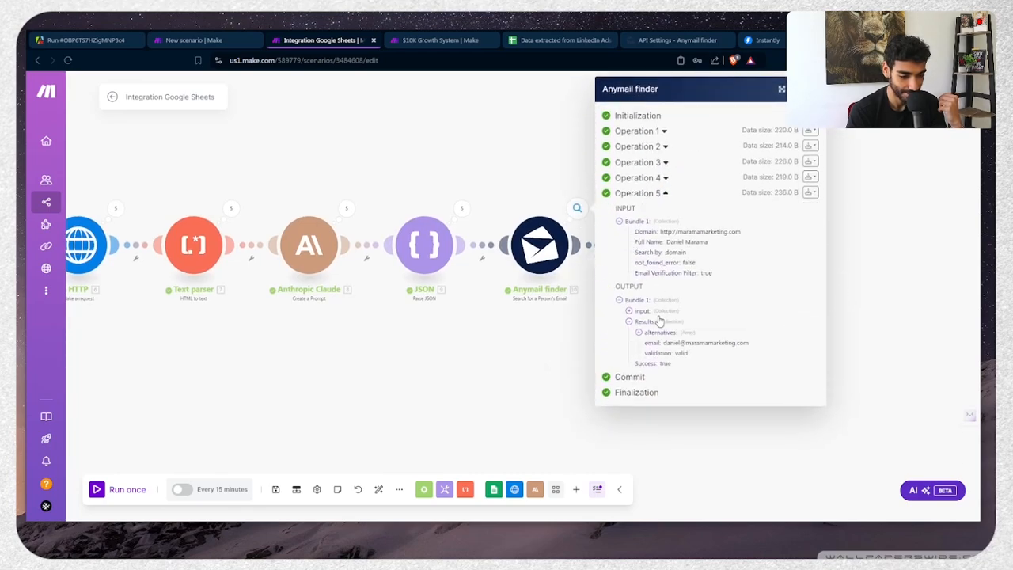
pyautogui.moveTo(672, 342); pyautogui.dragTo(645, 343)
pyautogui.click(657, 193)
pyautogui.click(656, 231)
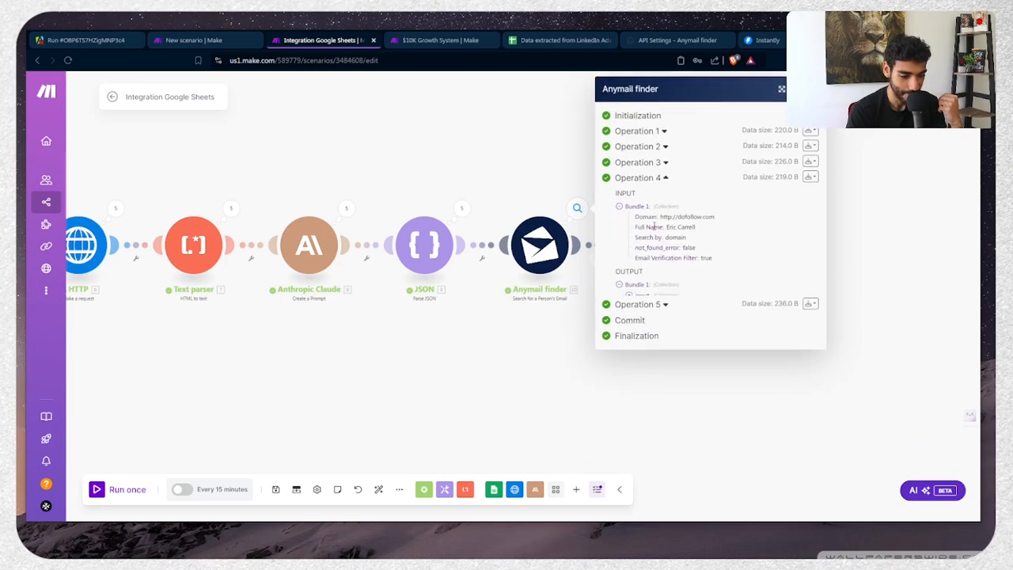
pyautogui.click(662, 306)
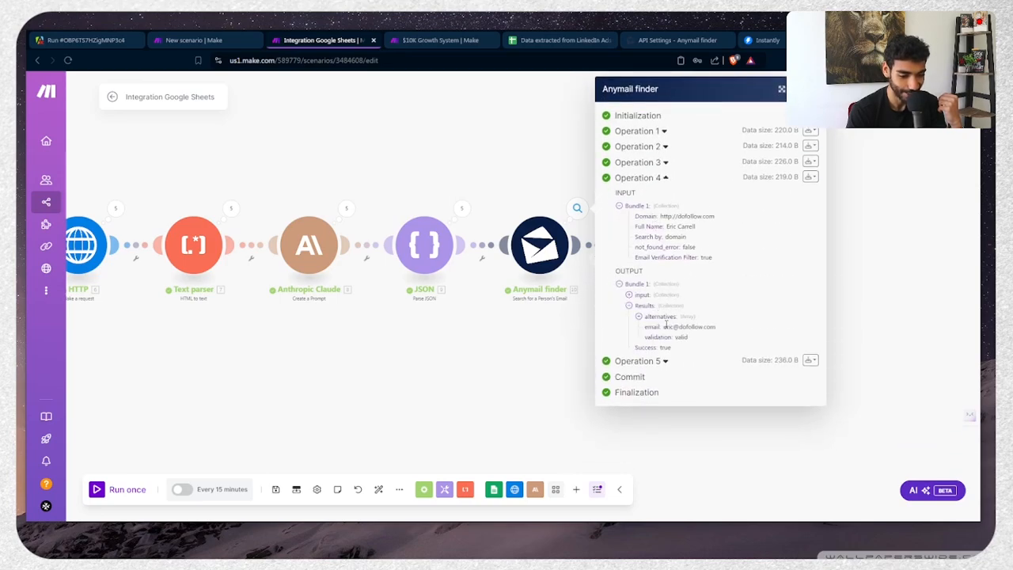
pyautogui.moveTo(666, 326); pyautogui.dragTo(644, 326)
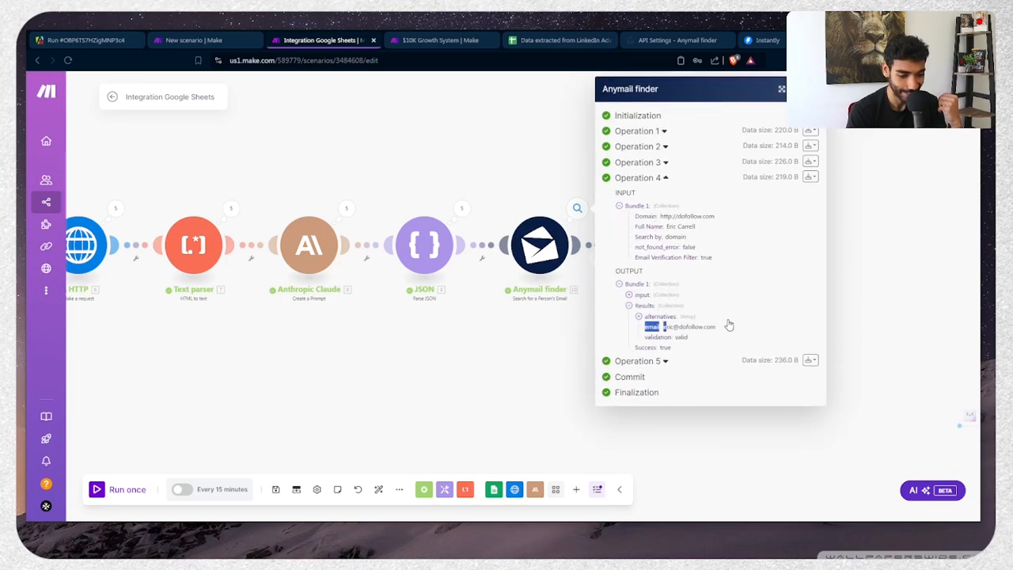
# Look at Operation 4's input domain and the email found in Operation 3
pyautogui.click(643, 147)
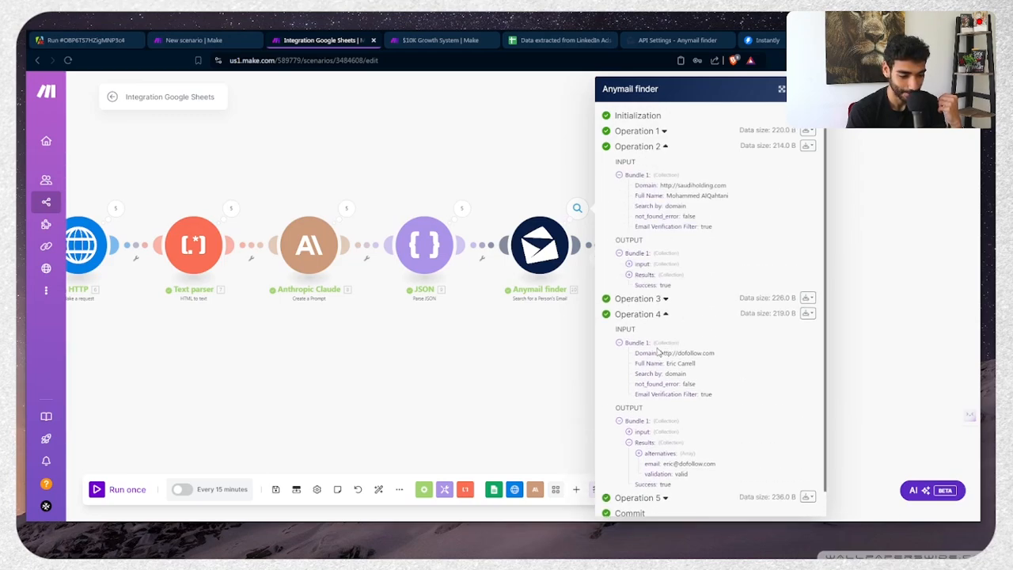
pyautogui.moveTo(667, 352); pyautogui.dragTo(711, 353)
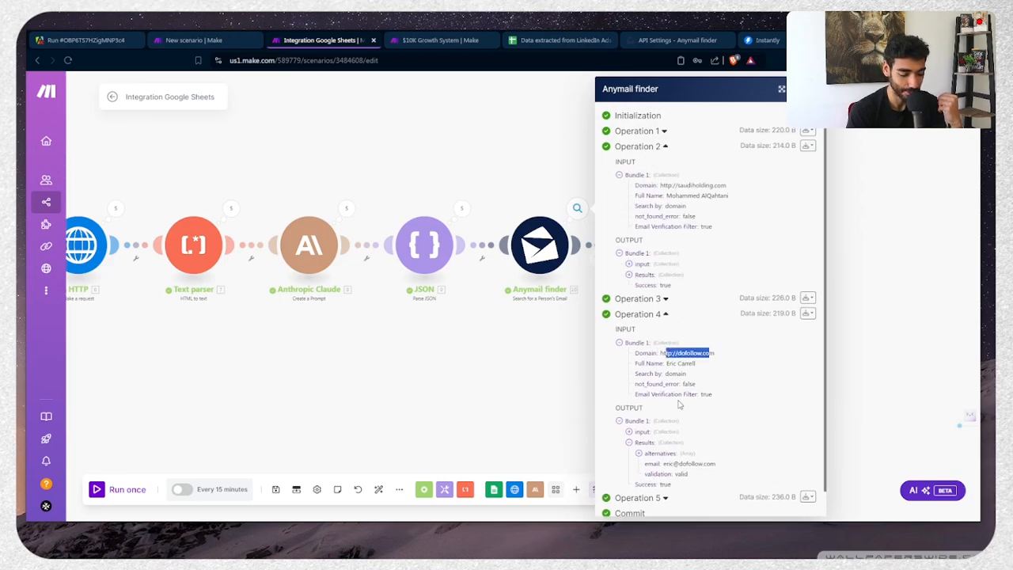
pyautogui.scroll(-1, 679, 405)
pyautogui.click(537, 15)
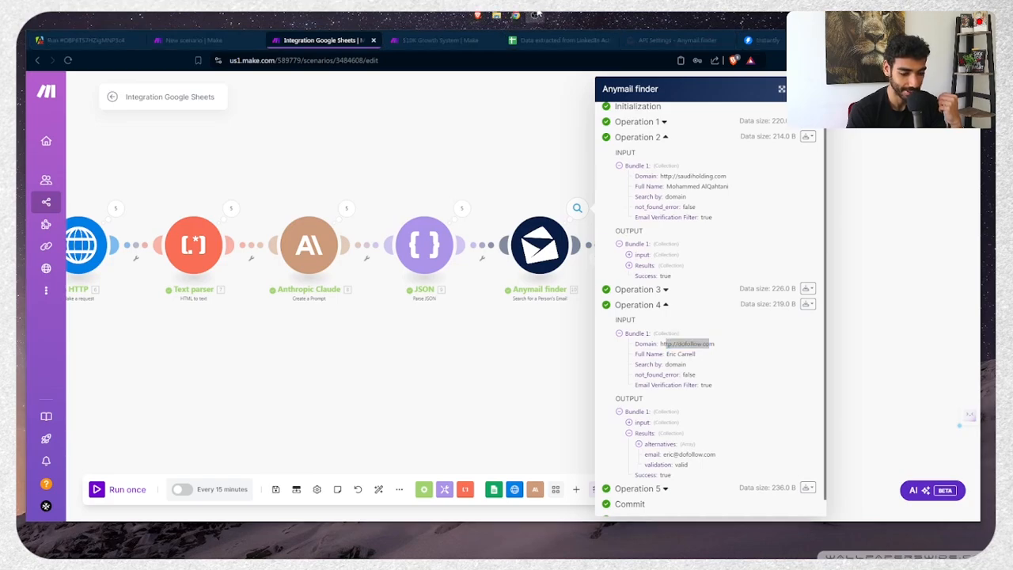
pyautogui.click(538, 13)
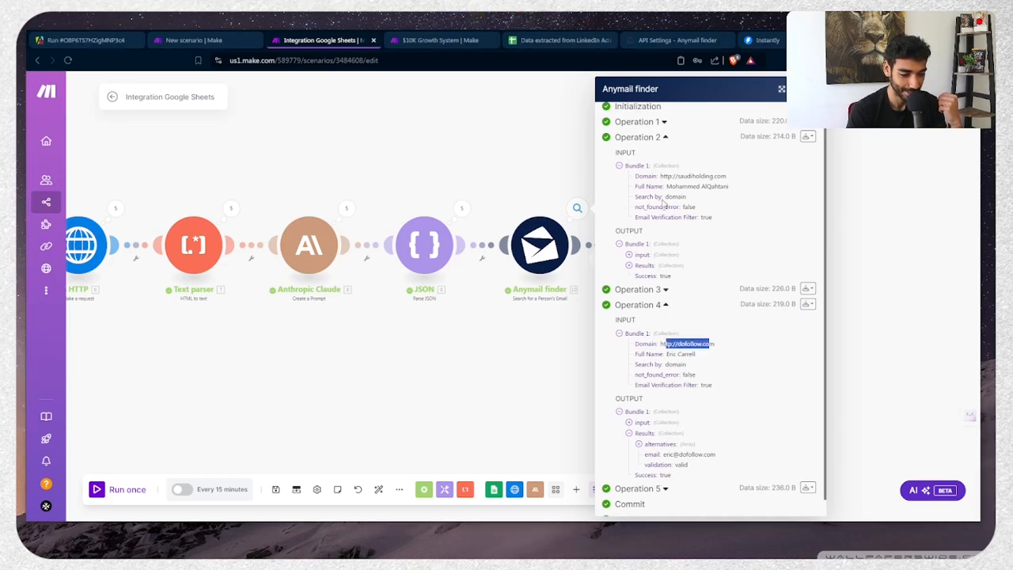
pyautogui.click(638, 289)
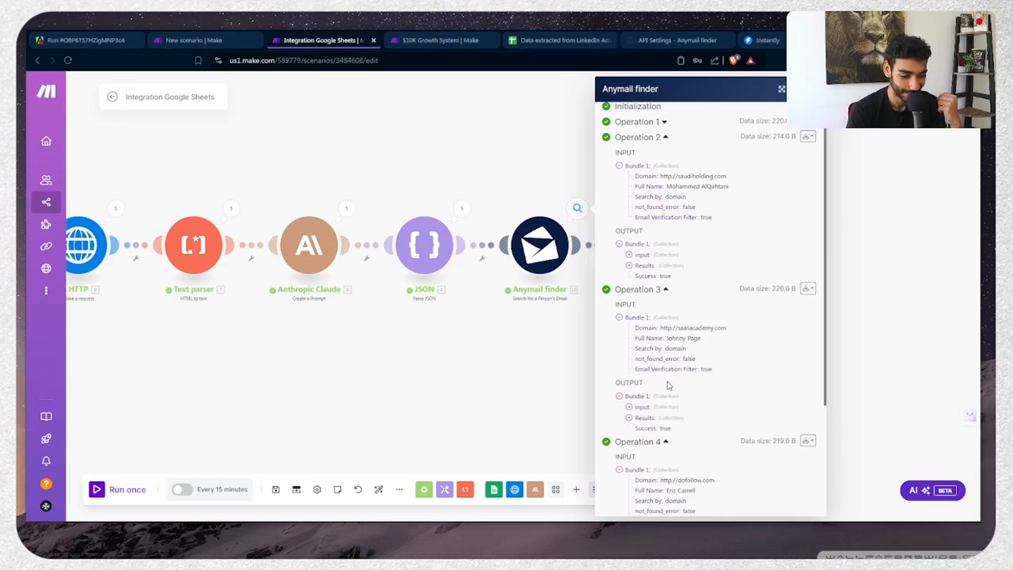
pyautogui.click(647, 418)
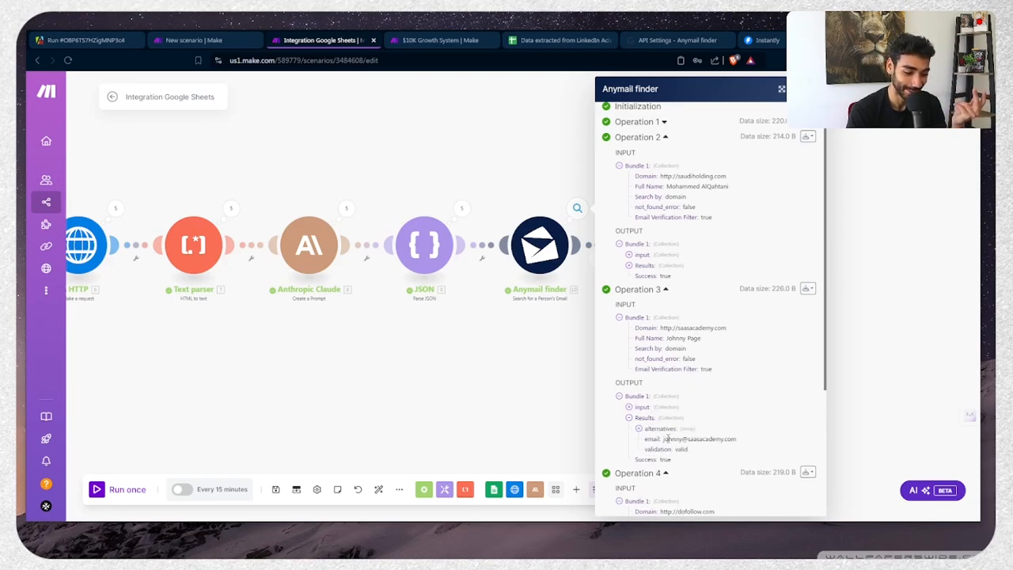
pyautogui.moveTo(668, 439); pyautogui.dragTo(731, 440)
pyautogui.doubleClick(730, 441)
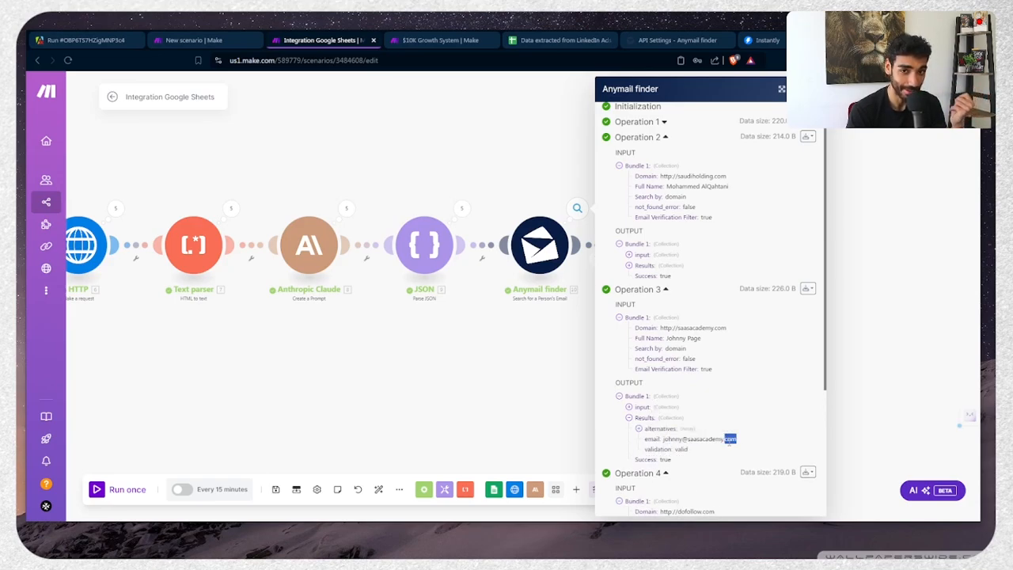
pyautogui.tripleClick(729, 442)
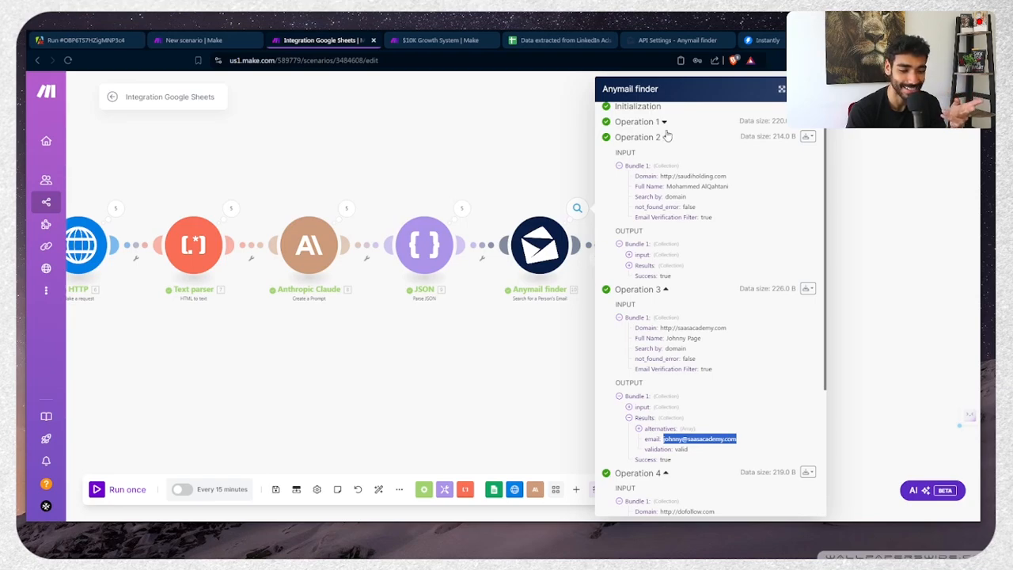
# Confirm Operation 2 found no email and see the filter blocked that one bundle
pyautogui.click(644, 266)
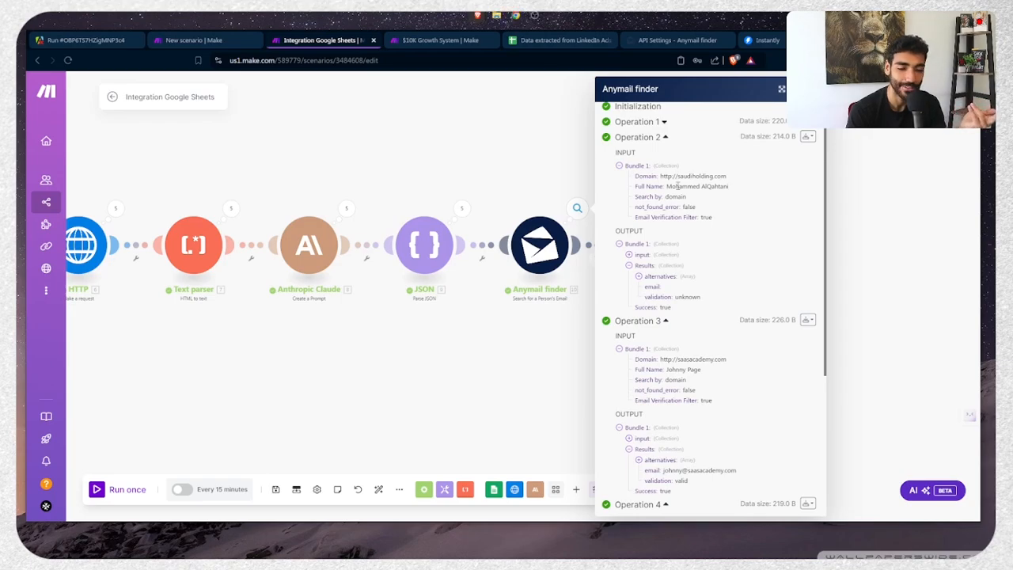
pyautogui.click(547, 299)
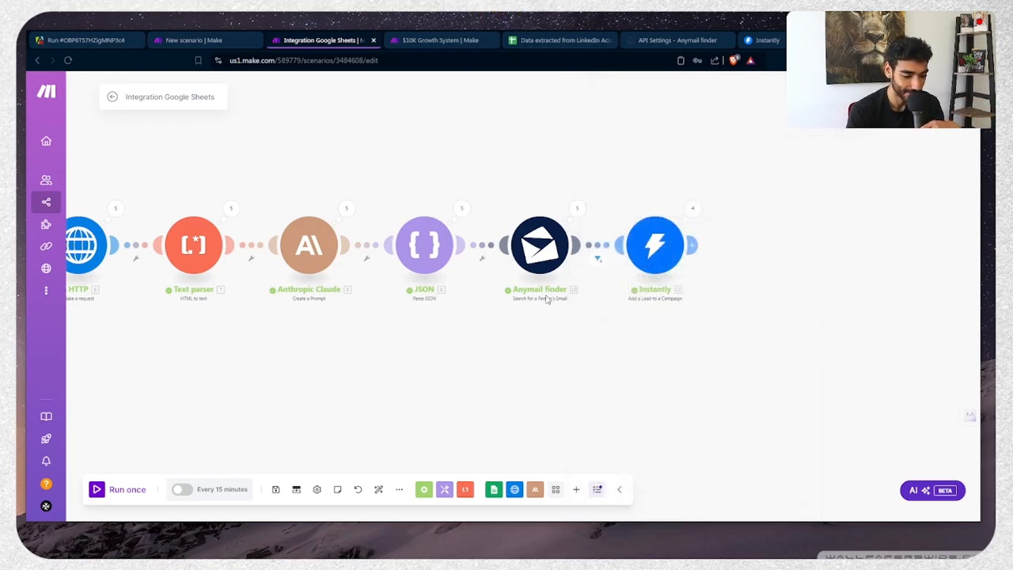
pyautogui.click(607, 263)
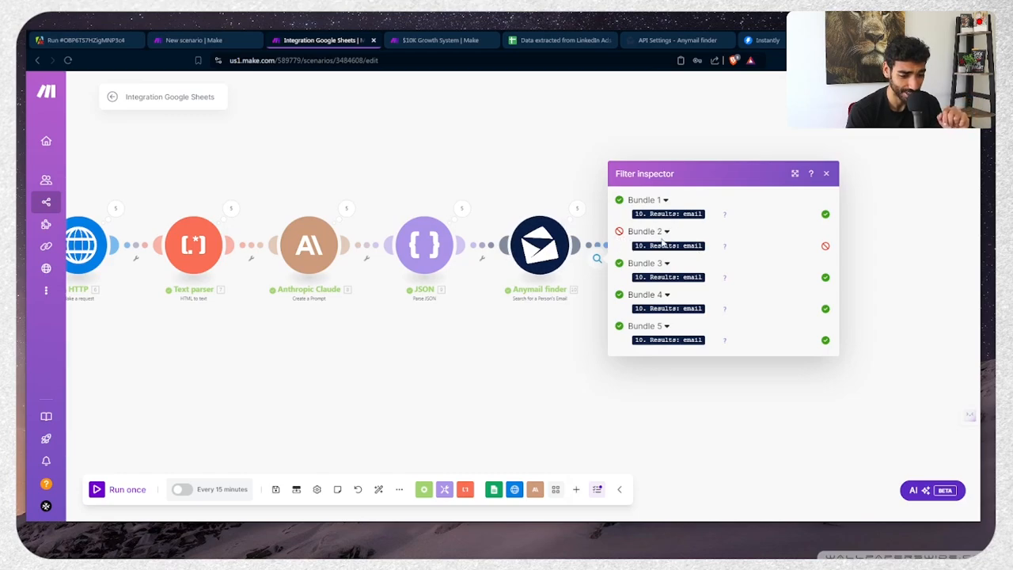
pyautogui.click(509, 377)
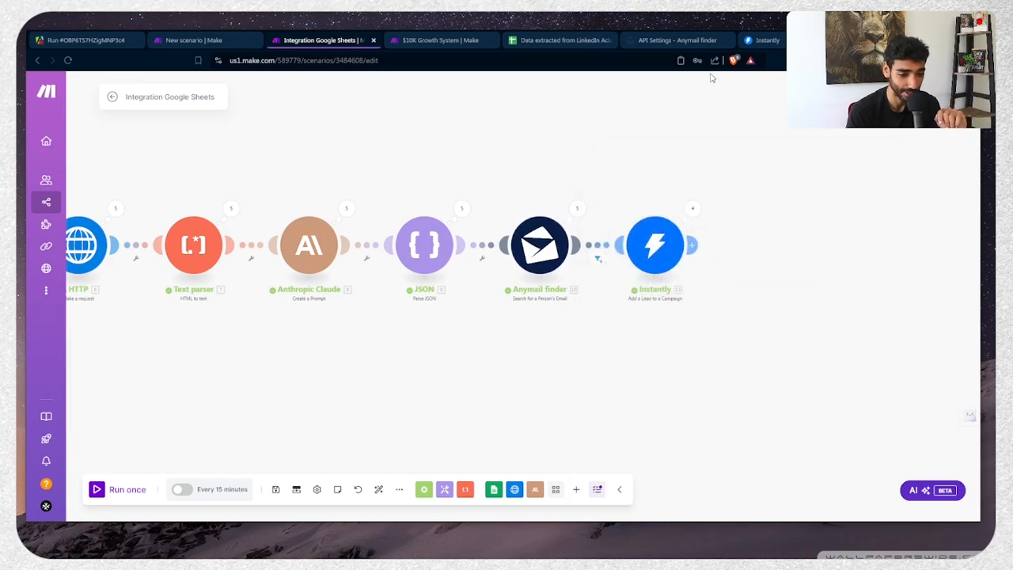
pyautogui.click(771, 39)
# Close the lead details and reload the SaaS campaign's leads page
pyautogui.click(212, 132)
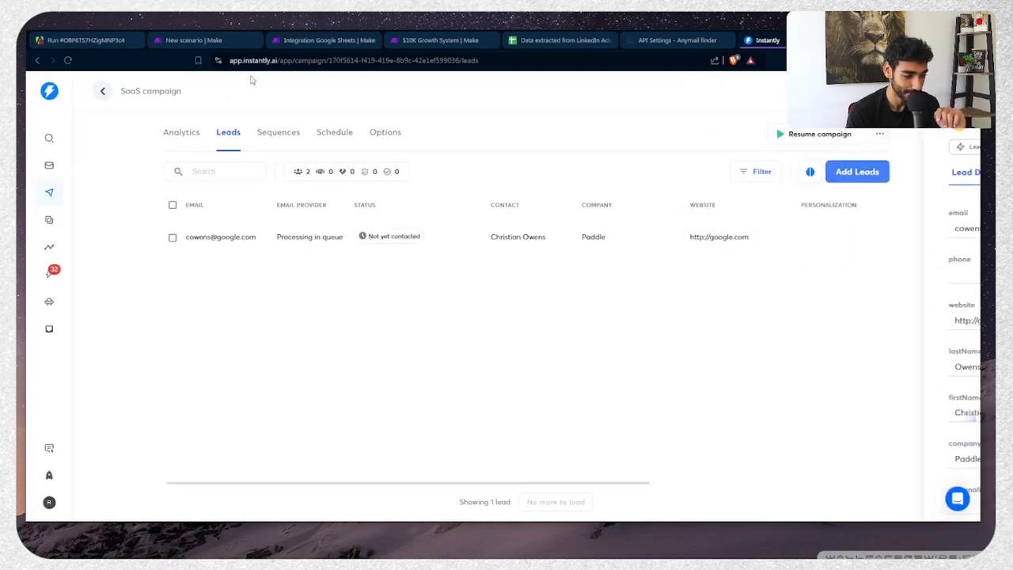
pyautogui.click(293, 60)
pyautogui.press('Return')
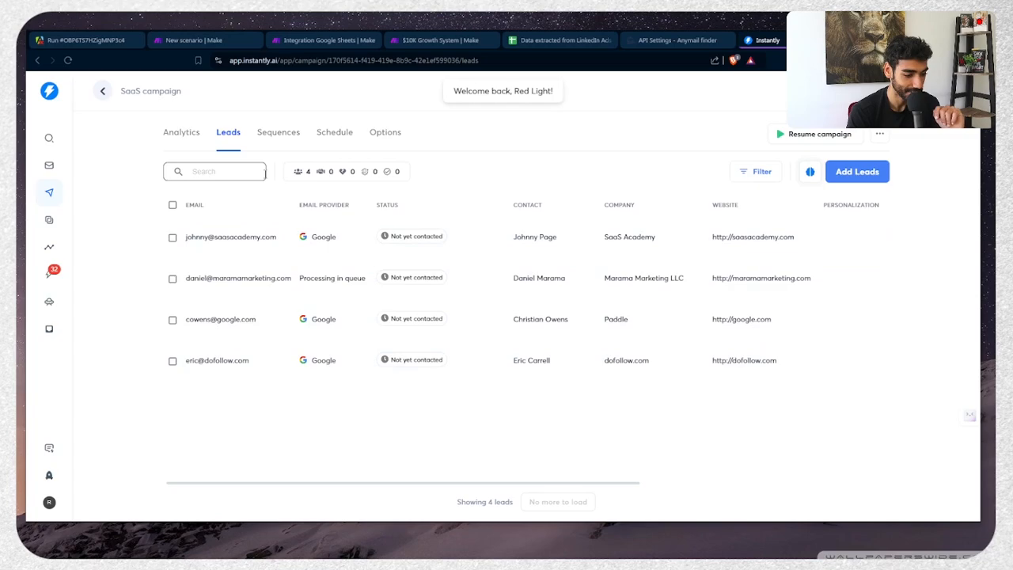
pyautogui.click(179, 133)
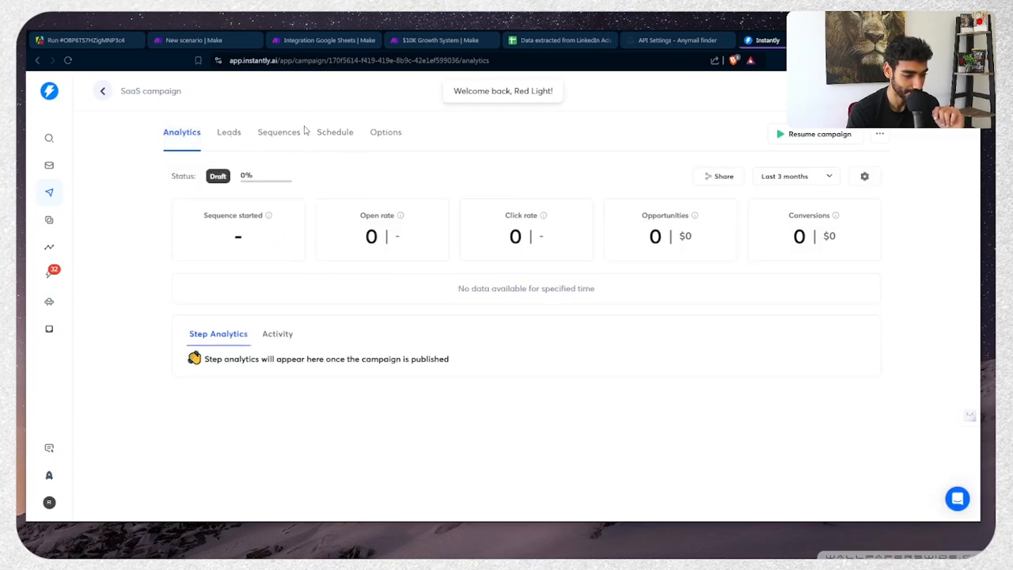
# Make the Step 1 email read 'customer acquisition for {{companyName}}' and preview it
pyautogui.click(287, 133)
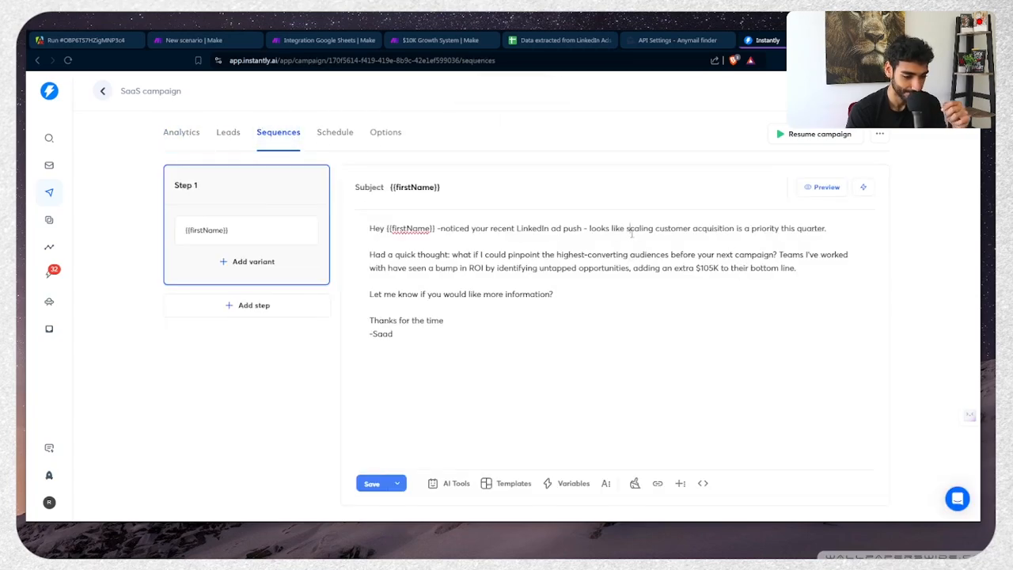
pyautogui.press('BackSpace')
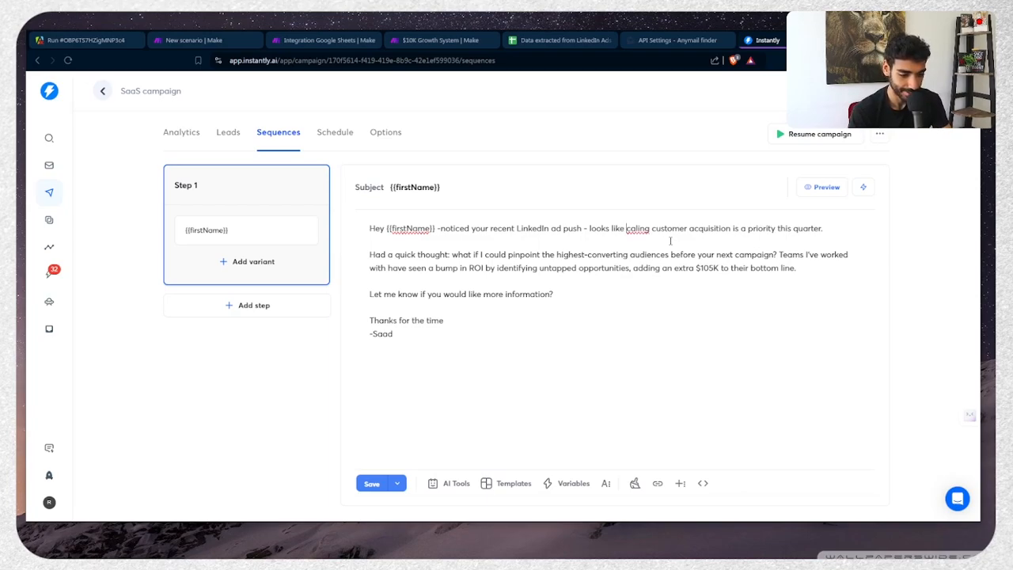
pyautogui.write('sition')
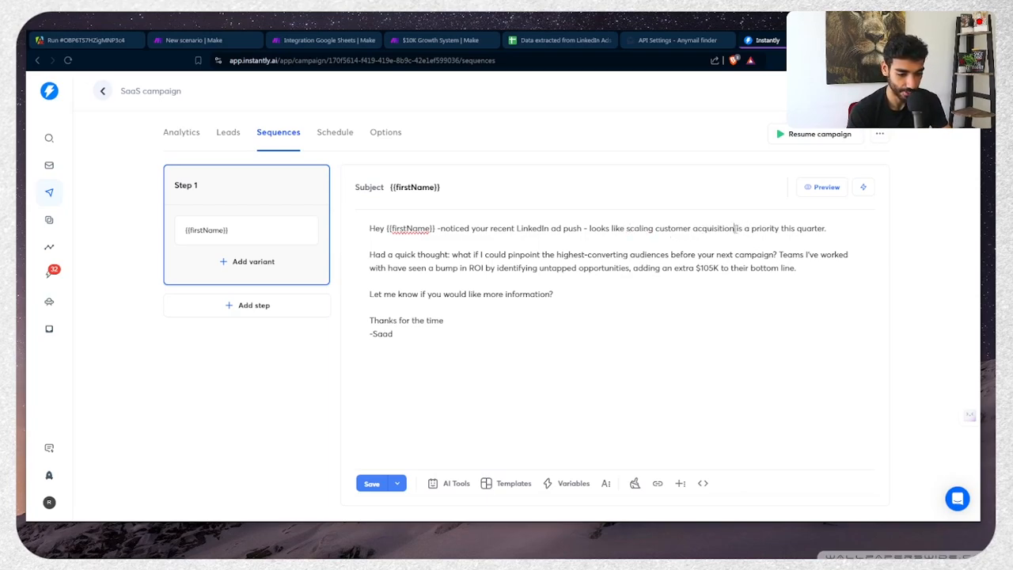
pyautogui.write(' for {{')
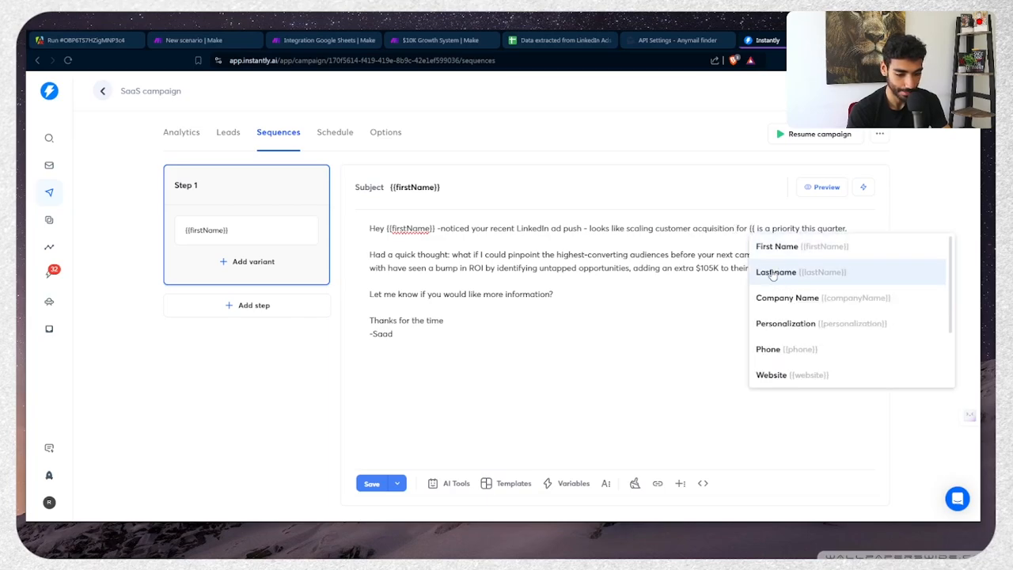
pyautogui.click(782, 292)
pyautogui.click(838, 187)
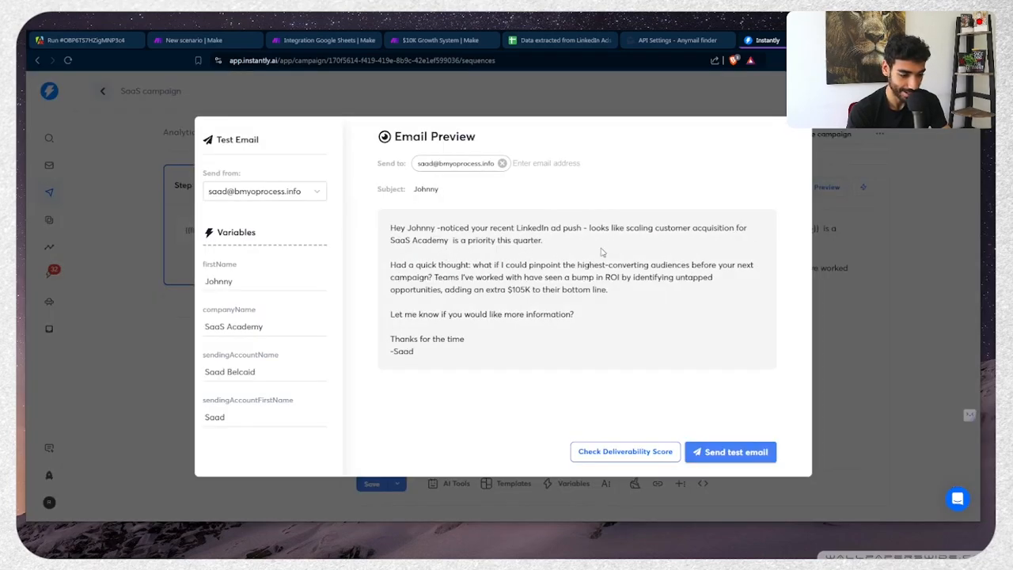
pyautogui.click(871, 283)
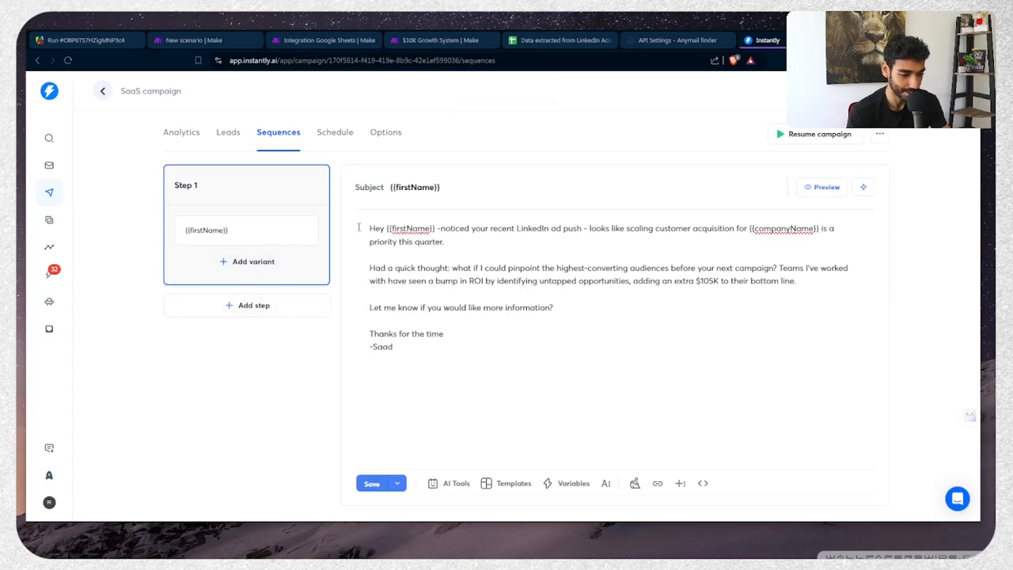
pyautogui.moveTo(536, 14)
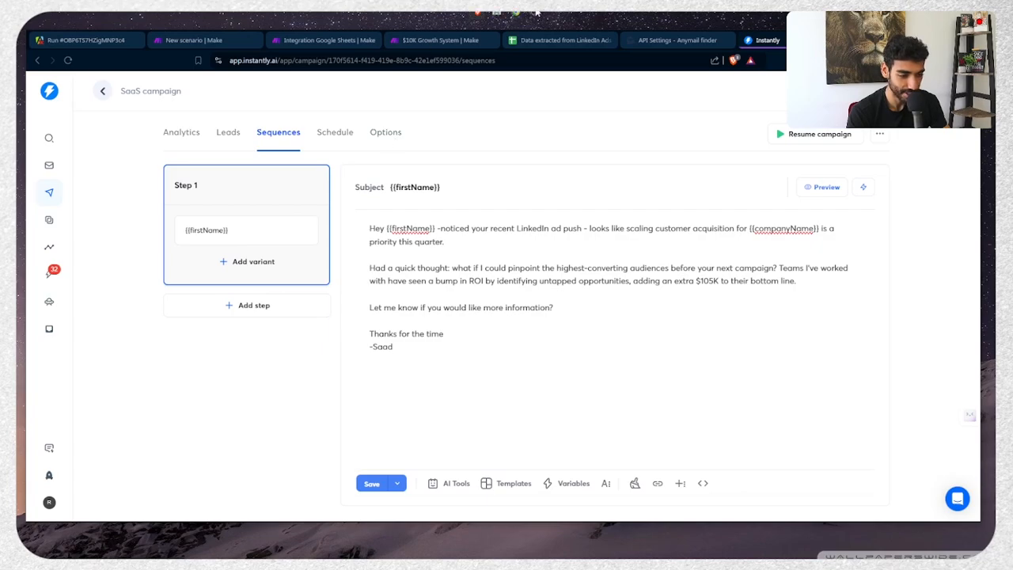